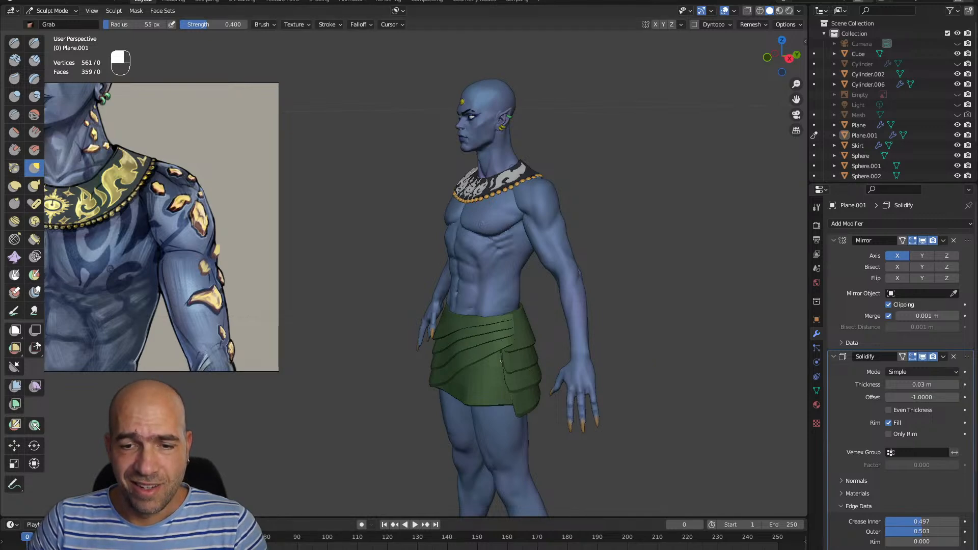
Compare the character's skirt, torso and arms with the concept art from several angles
{"action": "left_click_drag", "start_coordinate": [634, 332], "coordinate": [652, 326], "text": "alt"}
{"action": "scroll", "coordinate": [157, 251], "scroll_direction": "down", "scroll_amount": 4}
{"action": "scroll", "coordinate": [169, 187], "scroll_direction": "up", "scroll_amount": 3}
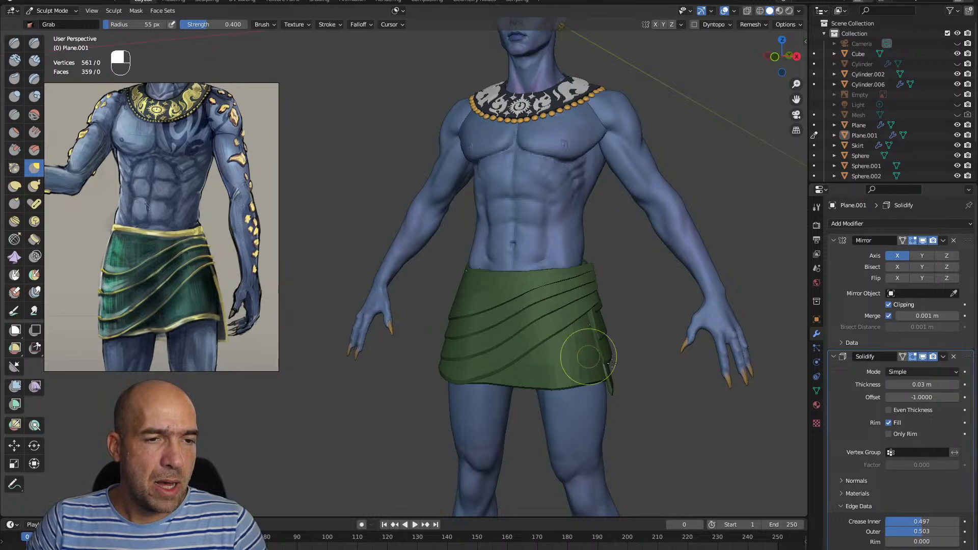
{"action": "left_click_drag", "start_coordinate": [653, 404], "coordinate": [694, 411], "text": "alt"}
{"action": "left_click_drag", "start_coordinate": [708, 306], "coordinate": [681, 312], "text": "alt"}
{"action": "left_click_drag", "start_coordinate": [687, 242], "coordinate": [685, 270], "text": "alt+shift"}
{"action": "left_click_drag", "start_coordinate": [685, 270], "coordinate": [524, 371], "text": "alt+shift"}
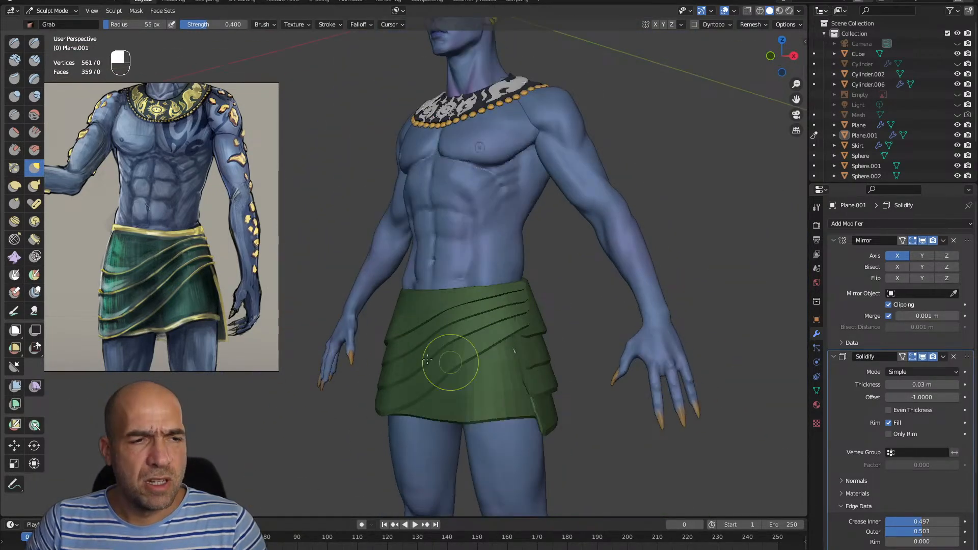
{"action": "left_click_drag", "start_coordinate": [564, 339], "coordinate": [476, 276], "text": "alt"}
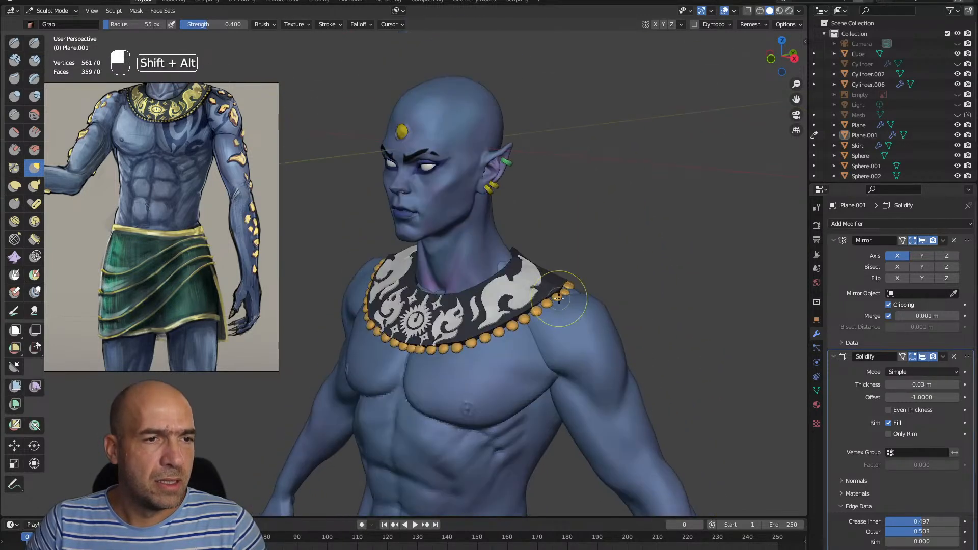
Inspect the back of the collar against the necklace reference, and study the golden rock chips on the arm in the concept art
{"action": "left_click_drag", "start_coordinate": [576, 271], "coordinate": [430, 293], "text": "alt"}
{"action": "left_click_drag", "start_coordinate": [151, 176], "coordinate": [92, 227], "text": "alt"}
{"action": "scroll", "coordinate": [166, 230], "scroll_direction": "up", "scroll_amount": 6}
{"action": "left_click_drag", "start_coordinate": [235, 267], "coordinate": [203, 266], "text": "alt"}
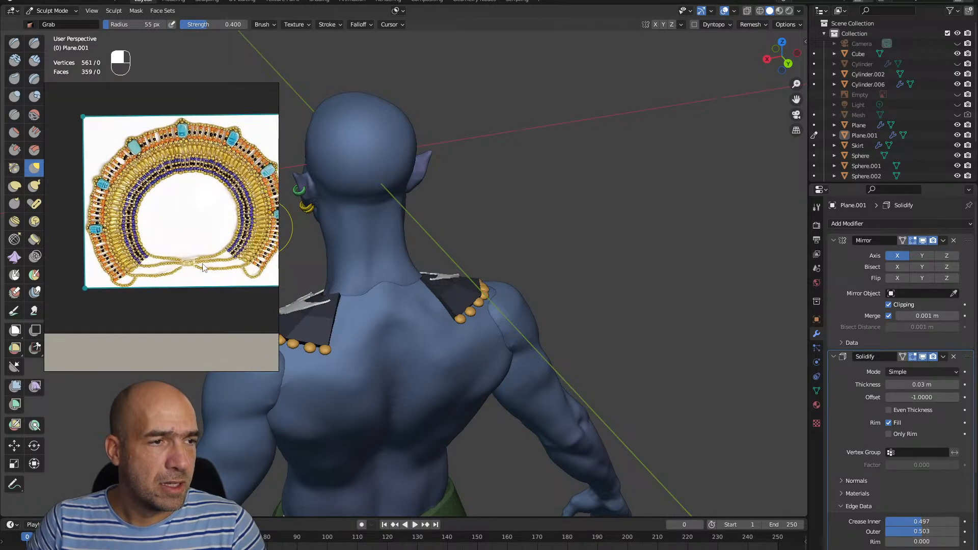
{"action": "scroll", "coordinate": [202, 266], "scroll_direction": "up", "scroll_amount": 1}
{"action": "left_click_drag", "start_coordinate": [546, 262], "coordinate": [682, 235], "text": "alt"}
{"action": "scroll", "coordinate": [186, 234], "scroll_direction": "down", "scroll_amount": 4}
{"action": "scroll", "coordinate": [190, 248], "scroll_direction": "down", "scroll_amount": 3}
{"action": "mouse_move", "coordinate": [171, 306]}
{"action": "left_mouse_down", "text": "alt"}
{"action": "mouse_move", "coordinate": [190, 243]}
{"action": "mouse_move", "coordinate": [181, 242]}
{"action": "left_mouse_up", "text": "alt"}
{"action": "scroll", "coordinate": [189, 243], "scroll_direction": "up", "scroll_amount": 5}
{"action": "scroll", "coordinate": [181, 241], "scroll_direction": "up", "scroll_amount": 2}
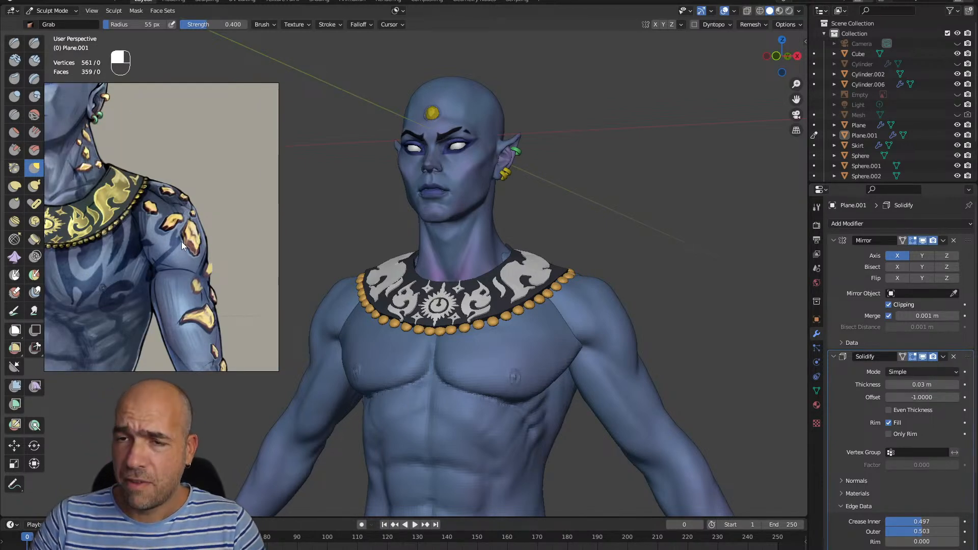
{"action": "mouse_move", "coordinate": [683, 320]}
{"action": "left_mouse_down", "text": "alt"}
{"action": "mouse_move", "coordinate": [672, 329]}
{"action": "mouse_move", "coordinate": [683, 284]}
{"action": "left_mouse_up", "text": "alt"}
Add a UV sphere in Object Mode and enter Edit Mode on its mesh
{"action": "key", "text": "ctrl+Tab"}
{"action": "key", "text": "shift+a"}
{"action": "mouse_move", "coordinate": [541, 283]}
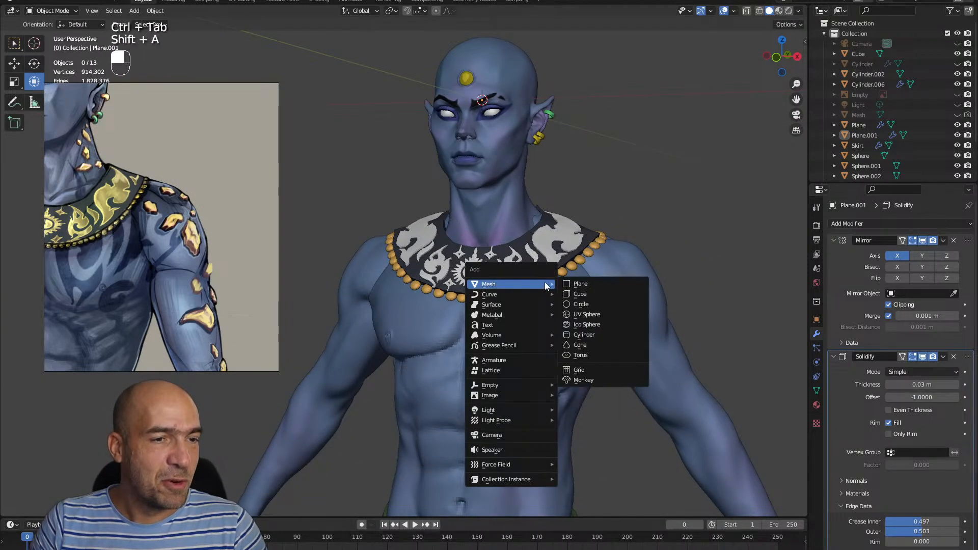
{"action": "left_click", "coordinate": [587, 315]}
{"action": "scroll", "coordinate": [609, 313], "scroll_direction": "down", "scroll_amount": 2}
{"action": "key", "text": "Tab"}
{"action": "left_click_drag", "start_coordinate": [545, 239], "coordinate": [566, 241], "text": "alt"}
{"action": "left_click_drag", "start_coordinate": [501, 256], "coordinate": [562, 261], "text": "alt+shift"}
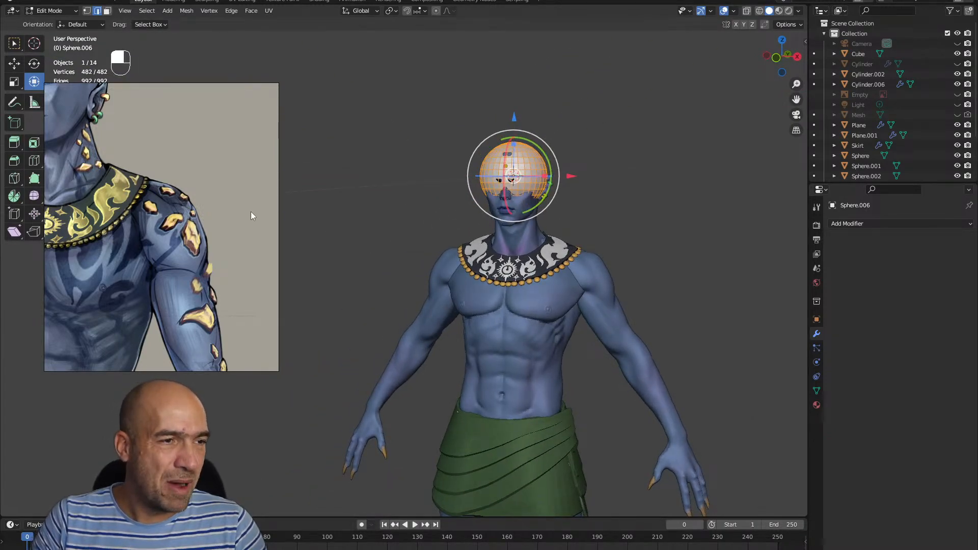
Move the whole sphere mesh onto the character's left shoulder and scale it down to about a third
{"action": "scroll", "coordinate": [230, 222], "scroll_direction": "down", "scroll_amount": 5}
{"action": "scroll", "coordinate": [215, 200], "scroll_direction": "up", "scroll_amount": 3}
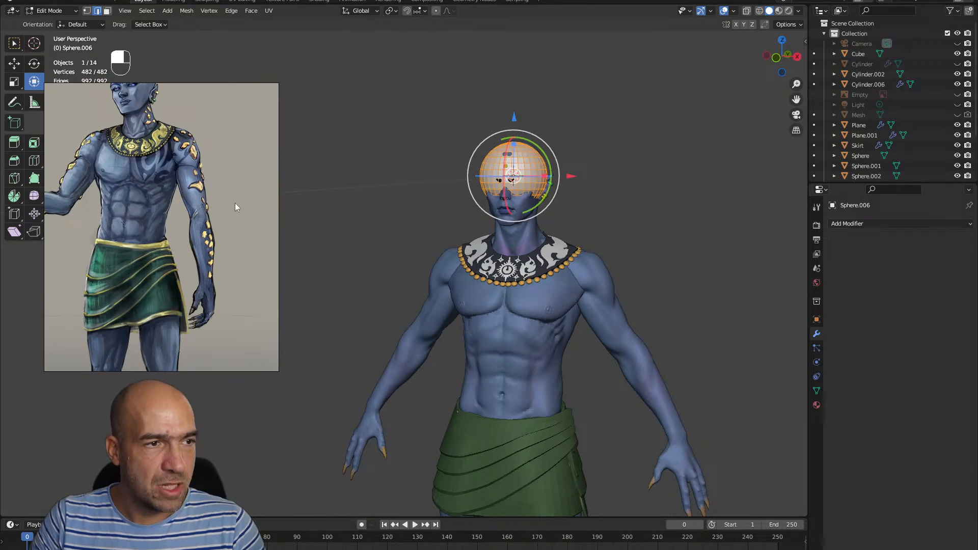
{"action": "scroll", "coordinate": [161, 174], "scroll_direction": "up", "scroll_amount": 3}
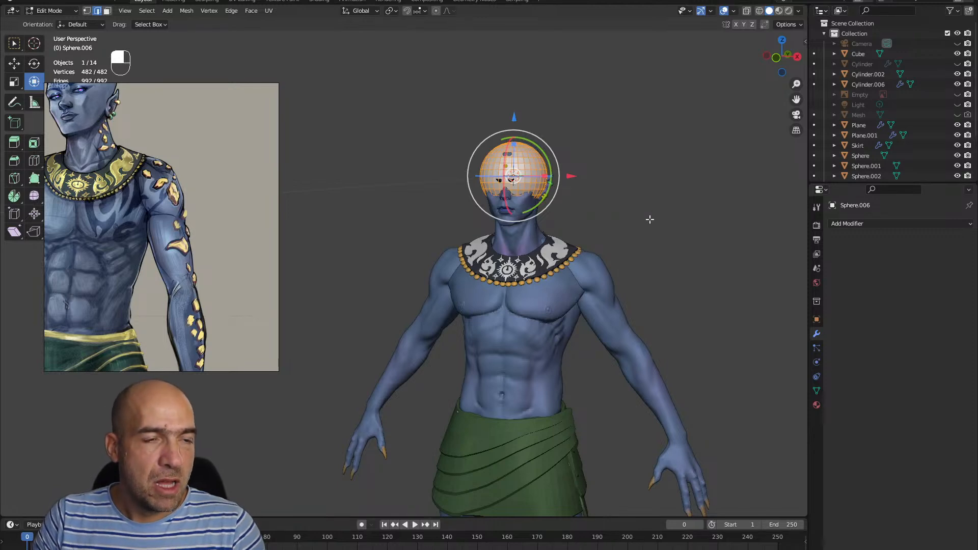
{"action": "key", "text": "alt+a"}
{"action": "scroll", "coordinate": [663, 237], "scroll_direction": "up", "scroll_amount": 2}
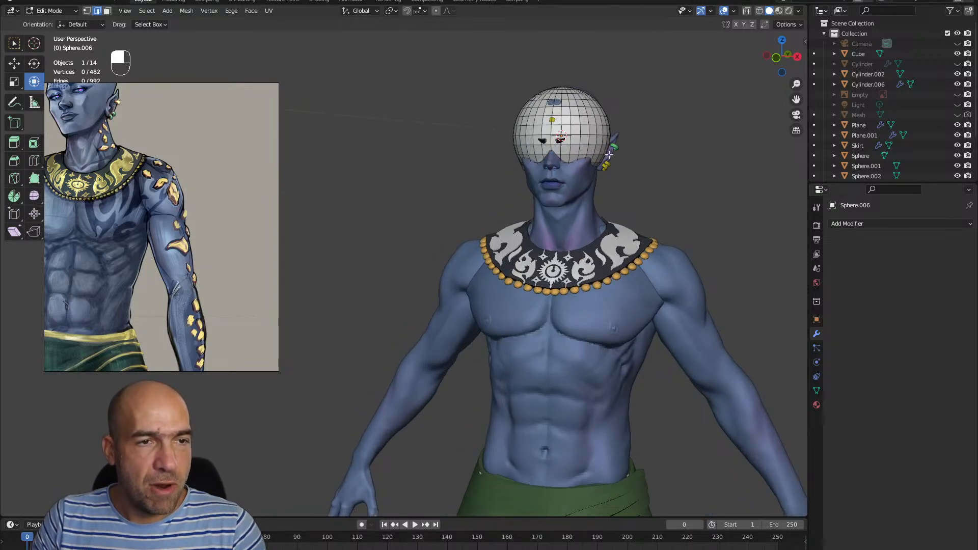
{"action": "key", "text": "a"}
{"action": "scroll", "coordinate": [660, 144], "scroll_direction": "down", "scroll_amount": 4}
{"action": "key", "text": "g"}
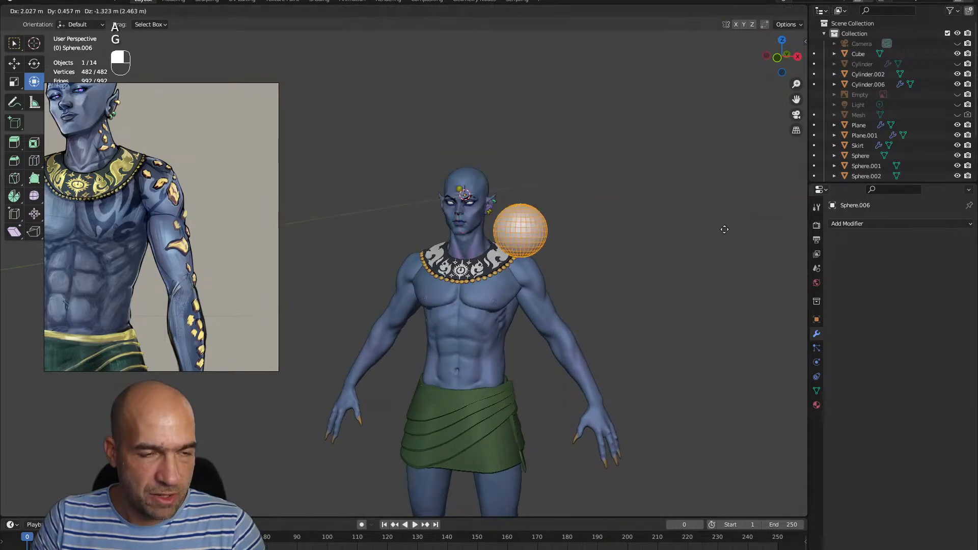
{"action": "left_click", "coordinate": [702, 241]}
{"action": "scroll", "coordinate": [706, 250], "scroll_direction": "up", "scroll_amount": 1}
{"action": "key", "text": "s"}
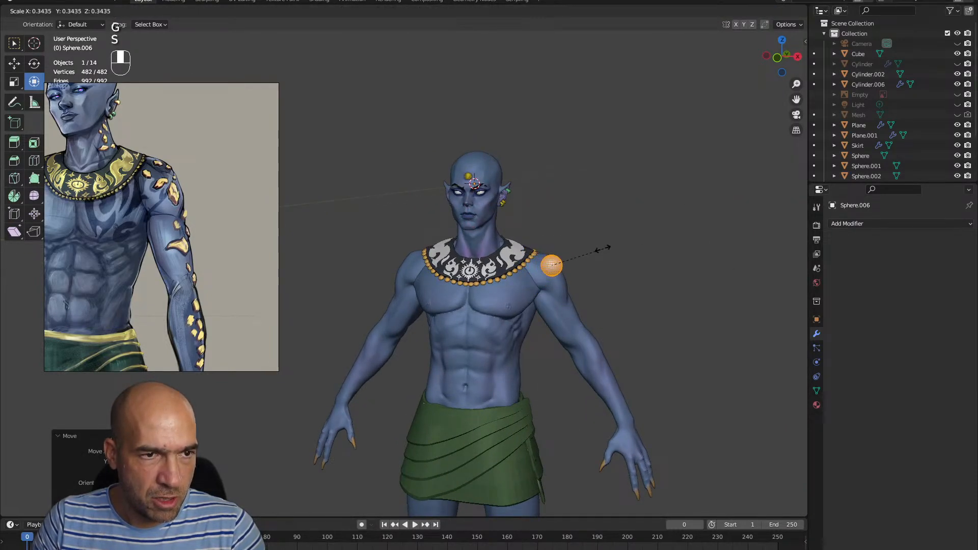
{"action": "left_click", "coordinate": [617, 259]}
{"action": "scroll", "coordinate": [617, 259], "scroll_direction": "up", "scroll_amount": 2}
Switch the sphere to Sculpt Mode and voxel remesh it with a finer voxel size
{"action": "key", "text": "ctrl+Tab"}
{"action": "scroll", "coordinate": [636, 252], "scroll_direction": "up", "scroll_amount": 5}
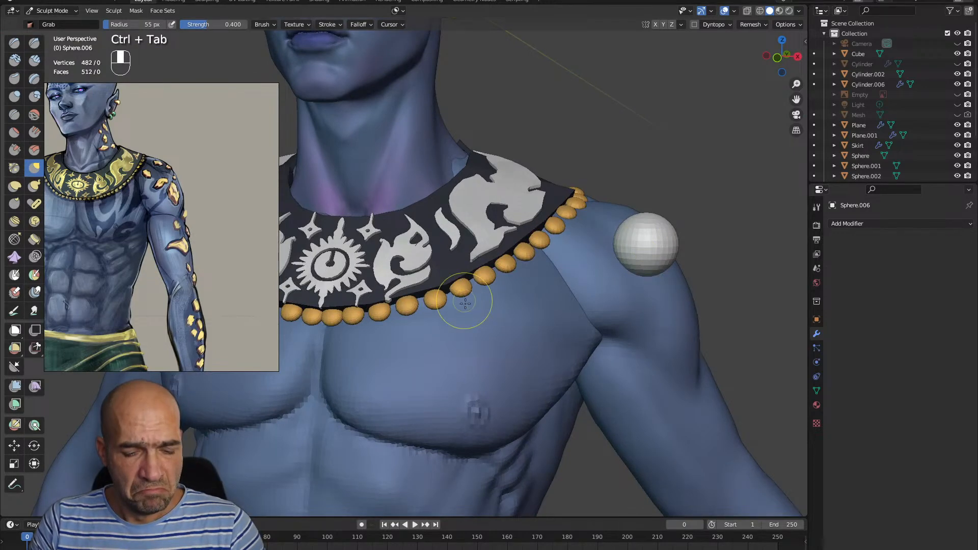
{"action": "key", "text": "r"}
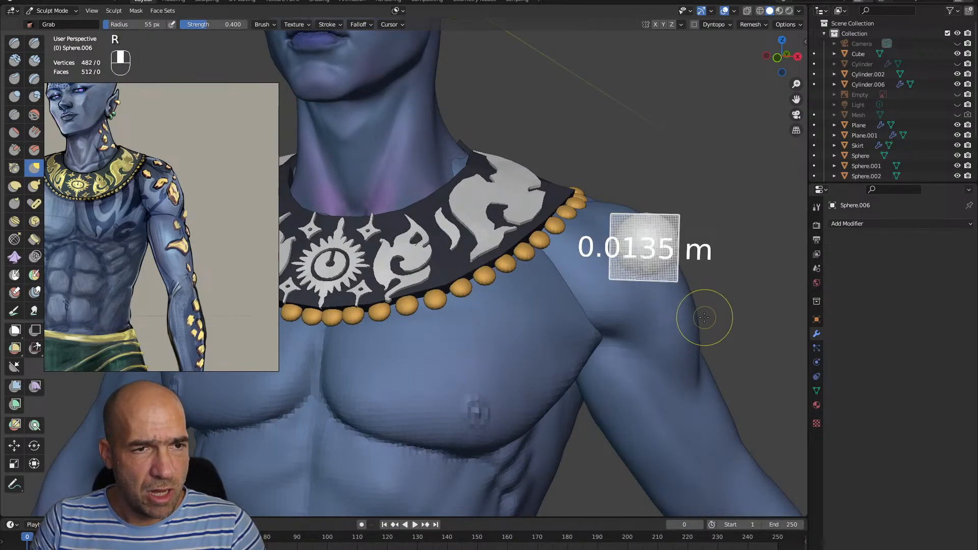
{"action": "left_click", "coordinate": [681, 308]}
{"action": "key", "text": "ctrl+r"}
{"action": "scroll", "coordinate": [681, 309], "scroll_direction": "down", "scroll_amount": 4}
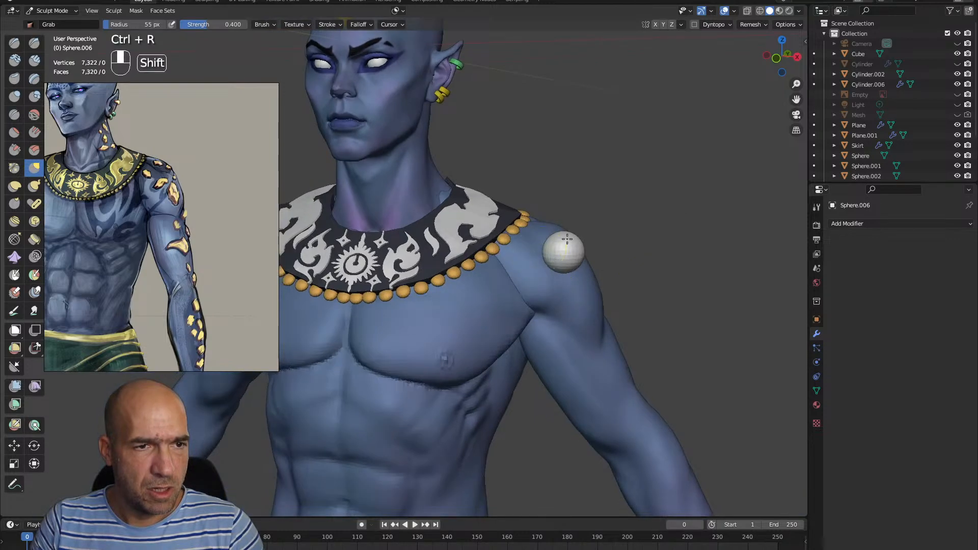
Carve flat facets into the shoulder sphere with the Scrape/Peaks brush at a 67 px radius
{"action": "key", "text": "3"}
{"action": "key", "text": "bracketright"}
{"action": "key", "text": "bracketright"}
{"action": "left_click_drag", "start_coordinate": [561, 257], "coordinate": [558, 245]}
{"action": "middle_click_drag", "start_coordinate": [614, 249], "coordinate": [542, 251]}
{"action": "mouse_move", "coordinate": [568, 244]}
{"action": "left_mouse_down"}
{"action": "mouse_move", "coordinate": [581, 259]}
{"action": "mouse_move", "coordinate": [575, 247]}
{"action": "mouse_move", "coordinate": [723, 242]}
{"action": "left_mouse_up"}
{"action": "mouse_move", "coordinate": [724, 242]}
{"action": "left_mouse_down", "text": "alt+shift"}
{"action": "mouse_move", "coordinate": [586, 329]}
{"action": "mouse_move", "coordinate": [597, 331]}
{"action": "left_mouse_up", "text": "alt+shift"}
{"action": "left_click_drag", "start_coordinate": [556, 296], "coordinate": [566, 304]}
{"action": "mouse_move", "coordinate": [565, 304]}
{"action": "left_mouse_down", "text": "alt"}
{"action": "mouse_move", "coordinate": [614, 305]}
{"action": "mouse_move", "coordinate": [545, 320]}
{"action": "mouse_move", "coordinate": [554, 346]}
{"action": "mouse_move", "coordinate": [570, 321]}
{"action": "mouse_move", "coordinate": [550, 352]}
{"action": "left_mouse_up", "text": "alt"}
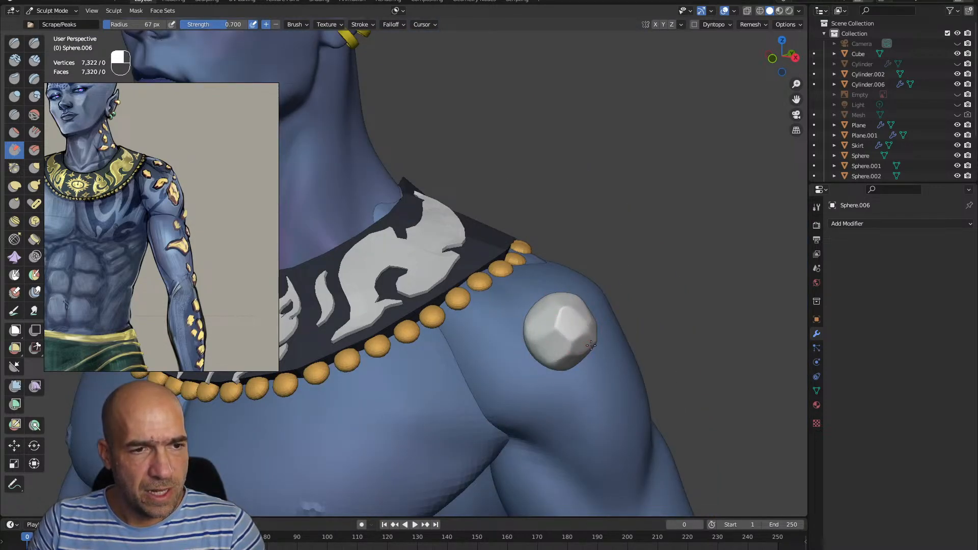
{"action": "left_click_drag", "start_coordinate": [573, 295], "coordinate": [555, 347]}
{"action": "left_click_drag", "start_coordinate": [554, 347], "coordinate": [540, 362], "text": "alt"}
{"action": "left_click_drag", "start_coordinate": [540, 361], "coordinate": [473, 356], "text": "ctrl+alt"}
{"action": "left_click_drag", "start_coordinate": [474, 356], "coordinate": [530, 344], "text": "alt"}
{"action": "left_click_drag", "start_coordinate": [530, 344], "coordinate": [500, 320], "text": "alt"}
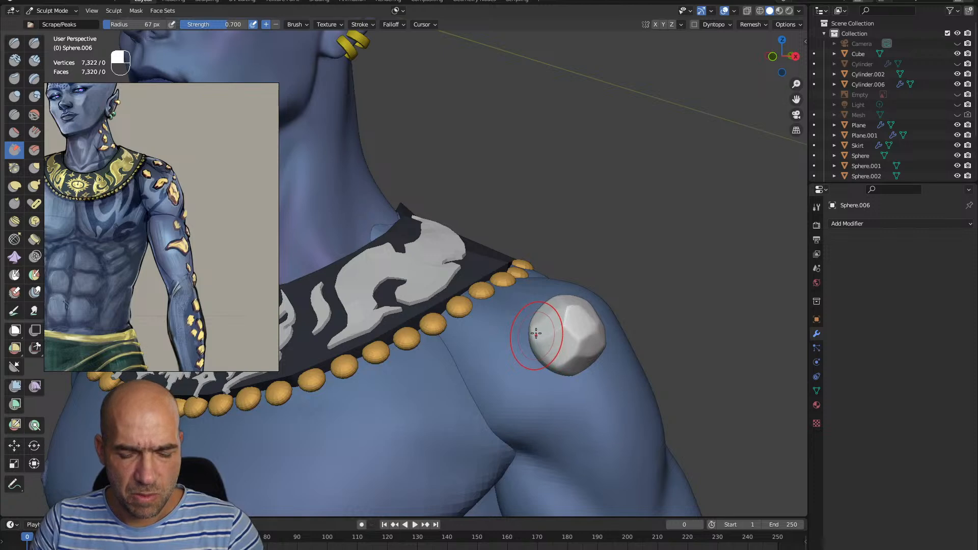
Reshape the faceted sphere into an elongated, curved rock chip on the shoulder with the Grab brush at a 137 px radius
{"action": "key", "text": "g"}
{"action": "key", "text": "]"}
{"action": "key", "text": "]"}
{"action": "key", "text": "]"}
{"action": "key", "text": "]"}
{"action": "key", "text": "]"}
{"action": "key", "text": "]"}
{"action": "key", "text": "]"}
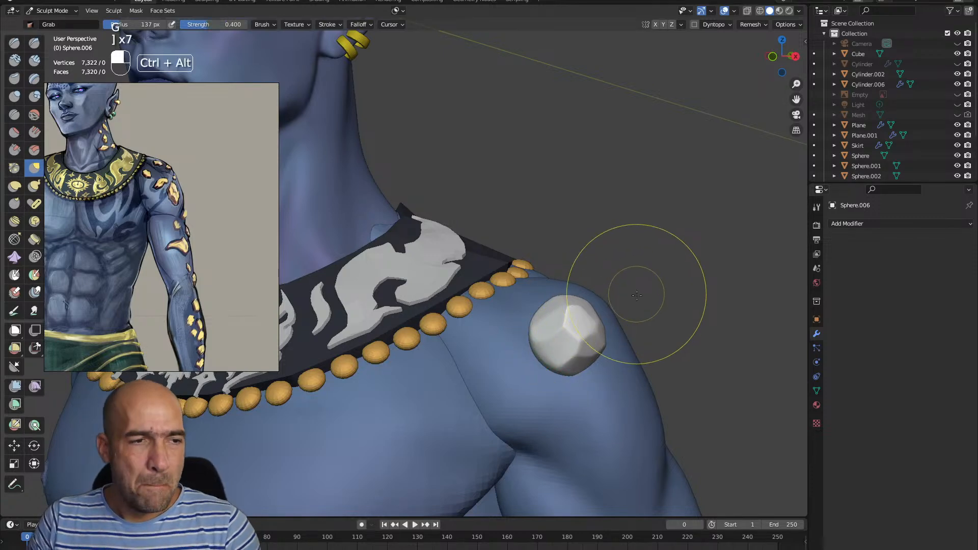
{"action": "left_click_drag", "start_coordinate": [636, 294], "coordinate": [576, 293], "text": "ctrl+alt"}
{"action": "left_click_drag", "start_coordinate": [576, 293], "coordinate": [617, 291], "text": "alt"}
{"action": "mouse_move", "coordinate": [468, 287]}
{"action": "left_mouse_down"}
{"action": "mouse_move", "coordinate": [455, 298]}
{"action": "mouse_move", "coordinate": [548, 282]}
{"action": "mouse_move", "coordinate": [563, 332]}
{"action": "left_mouse_up"}
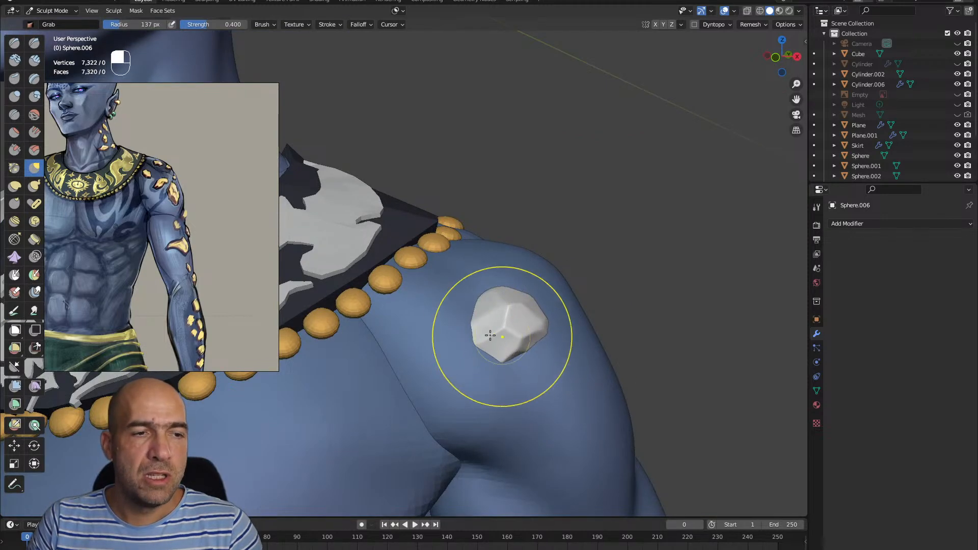
{"action": "mouse_move", "coordinate": [463, 360]}
{"action": "left_mouse_down", "text": "alt"}
{"action": "mouse_move", "coordinate": [509, 312]}
{"action": "mouse_move", "coordinate": [517, 360]}
{"action": "mouse_move", "coordinate": [585, 338]}
{"action": "mouse_move", "coordinate": [508, 350]}
{"action": "mouse_move", "coordinate": [542, 377]}
{"action": "mouse_move", "coordinate": [525, 371]}
{"action": "left_mouse_up", "text": "alt"}
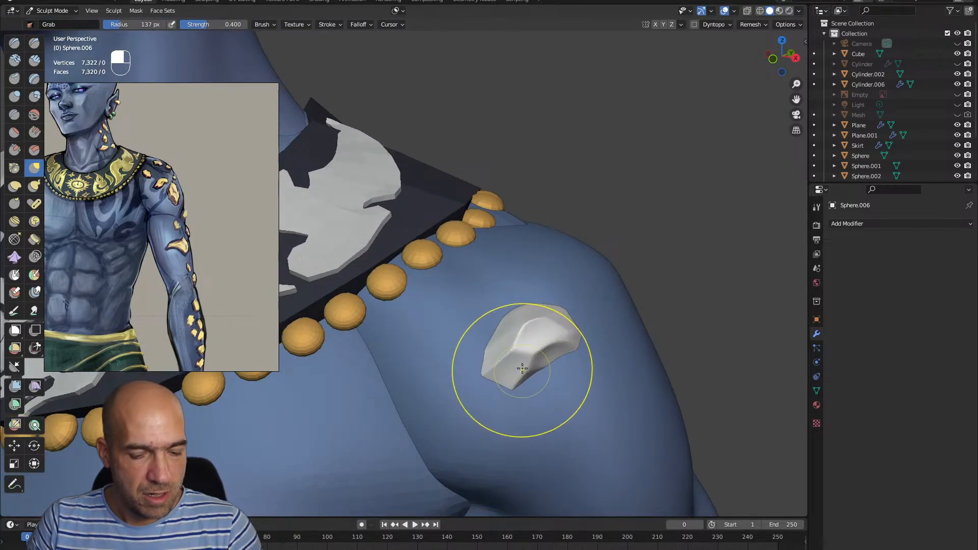
Flatten the rock chip's faces with the Scrape/Peaks brush, using radii of 89 px and 64 px
{"action": "key", "text": "3"}
{"action": "key", "text": "bracketleft"}
{"action": "key", "text": "bracketleft"}
{"action": "key", "text": "bracketleft"}
{"action": "key", "text": "bracketleft"}
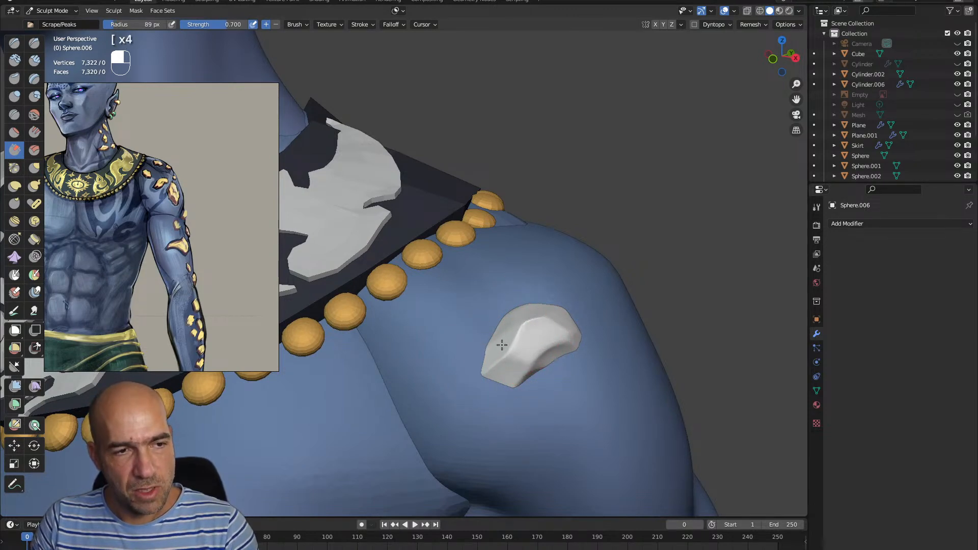
{"action": "left_click_drag", "start_coordinate": [551, 327], "coordinate": [566, 358], "text": "alt"}
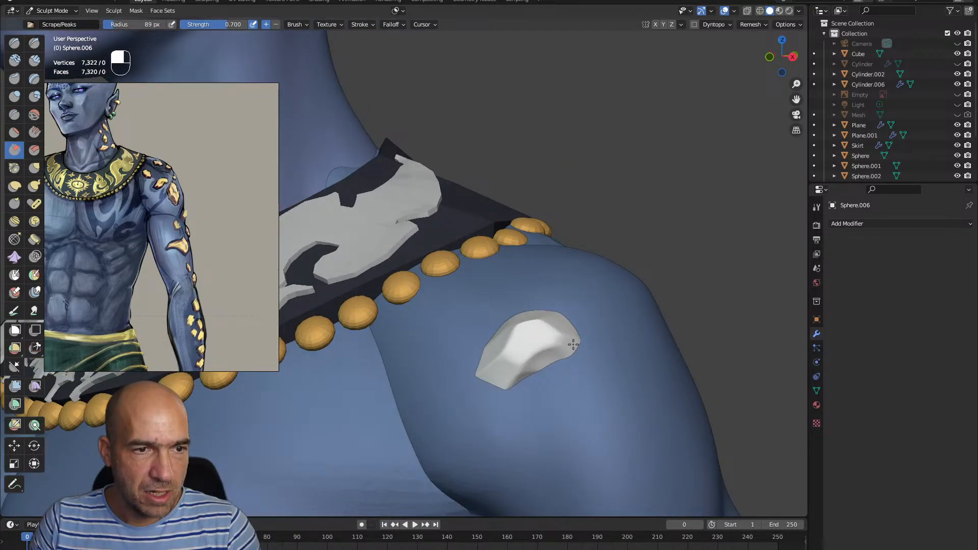
{"action": "key", "text": "bracketleft"}
{"action": "key", "text": "bracketleft"}
{"action": "key", "text": "bracketleft"}
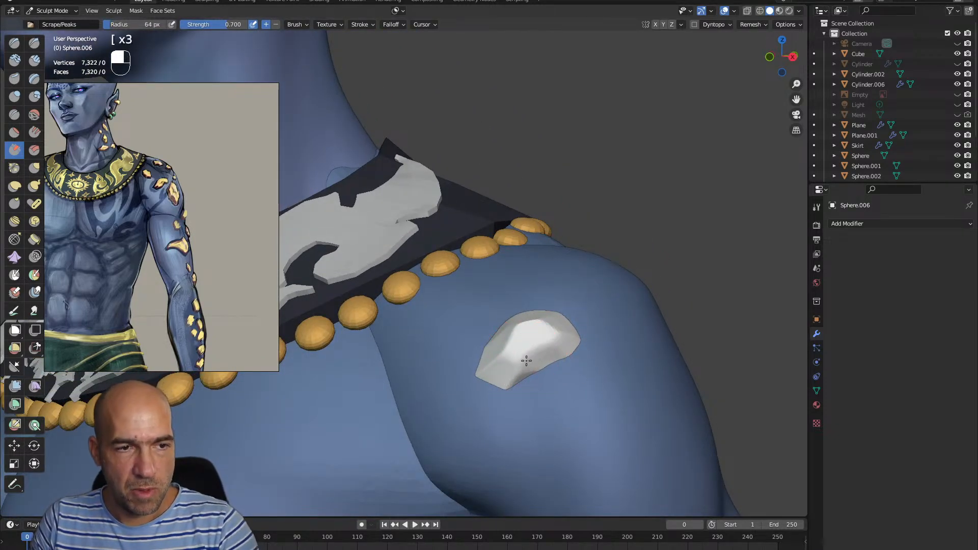
{"action": "mouse_move", "coordinate": [524, 348]}
{"action": "left_mouse_down"}
{"action": "mouse_move", "coordinate": [508, 357]}
{"action": "mouse_move", "coordinate": [530, 376]}
{"action": "left_mouse_up"}
Carve sharp creases and edges into the rock chip with the Draw Sharp brush at a 64 px radius
{"action": "key", "text": "1"}
{"action": "mouse_move", "coordinate": [565, 332]}
{"action": "left_mouse_down"}
{"action": "mouse_move", "coordinate": [535, 342]}
{"action": "mouse_move", "coordinate": [548, 357]}
{"action": "mouse_move", "coordinate": [507, 376]}
{"action": "left_mouse_up"}
{"action": "left_click_drag", "start_coordinate": [524, 342], "coordinate": [504, 320]}
{"action": "left_click_drag", "start_coordinate": [570, 308], "coordinate": [554, 338]}
{"action": "left_click_drag", "start_coordinate": [518, 392], "coordinate": [483, 426]}
{"action": "left_click_drag", "start_coordinate": [560, 410], "coordinate": [520, 299], "text": "ctrl+alt"}
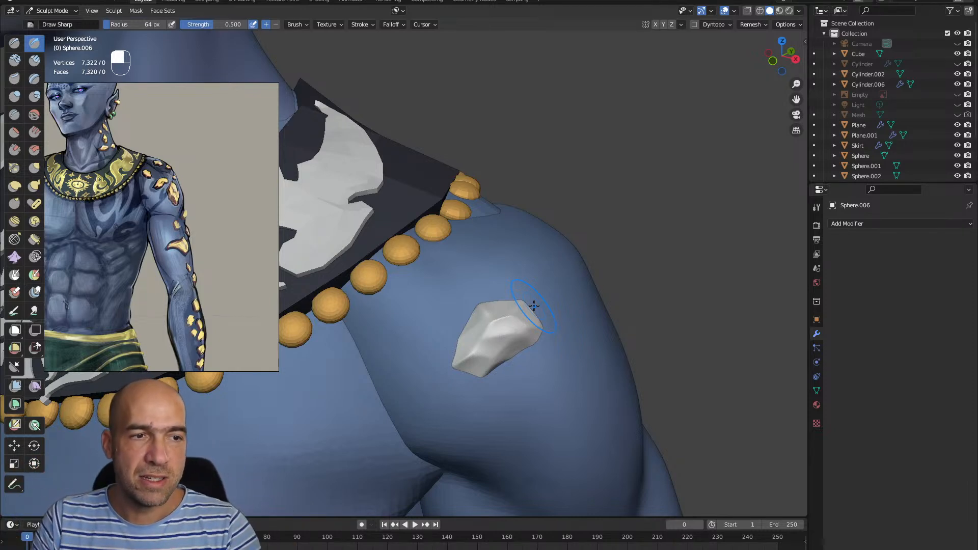
{"action": "mouse_move", "coordinate": [610, 314]}
{"action": "left_mouse_down", "text": "alt"}
{"action": "mouse_move", "coordinate": [522, 380]}
{"action": "mouse_move", "coordinate": [515, 369]}
{"action": "left_mouse_up", "text": "alt"}
Refine the rock chip's planes and edges with the Scrape/Peaks brush at a 51 px radius
{"action": "key", "text": "3"}
{"action": "key", "text": "bracketleft"}
{"action": "key", "text": "bracketleft"}
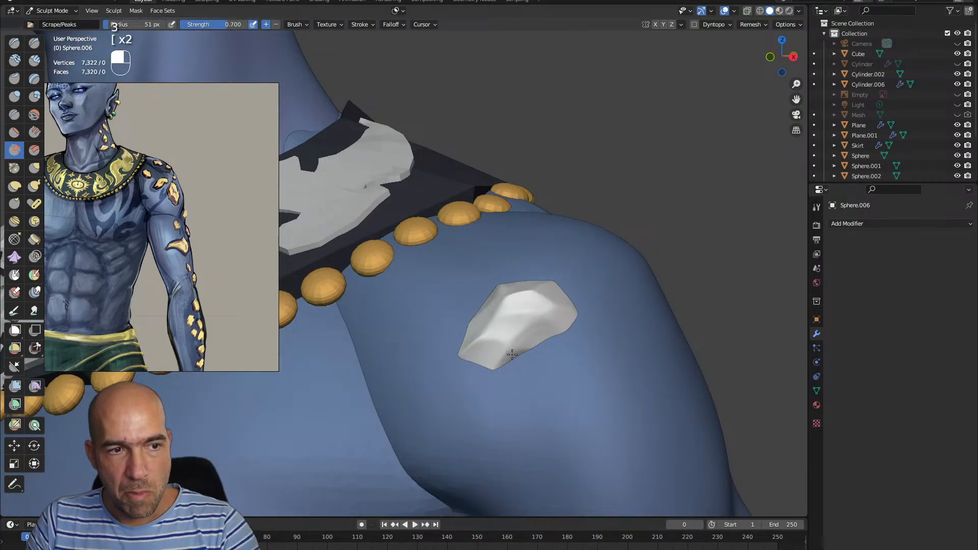
{"action": "left_click_drag", "start_coordinate": [513, 326], "coordinate": [496, 332]}
{"action": "left_click_drag", "start_coordinate": [542, 298], "coordinate": [520, 311]}
{"action": "left_click_drag", "start_coordinate": [560, 311], "coordinate": [557, 317]}
{"action": "mouse_move", "coordinate": [553, 304]}
{"action": "left_mouse_down"}
{"action": "mouse_move", "coordinate": [490, 306]}
{"action": "mouse_move", "coordinate": [480, 294]}
{"action": "left_mouse_up"}
Adjust the rock chip's shape on the shoulder using an enlarged Grab brush
{"action": "key", "text": "g"}
{"action": "key", "text": "bracketright"}
{"action": "key", "text": "bracketright"}
{"action": "key", "text": "bracketright"}
{"action": "key", "text": "bracketright"}
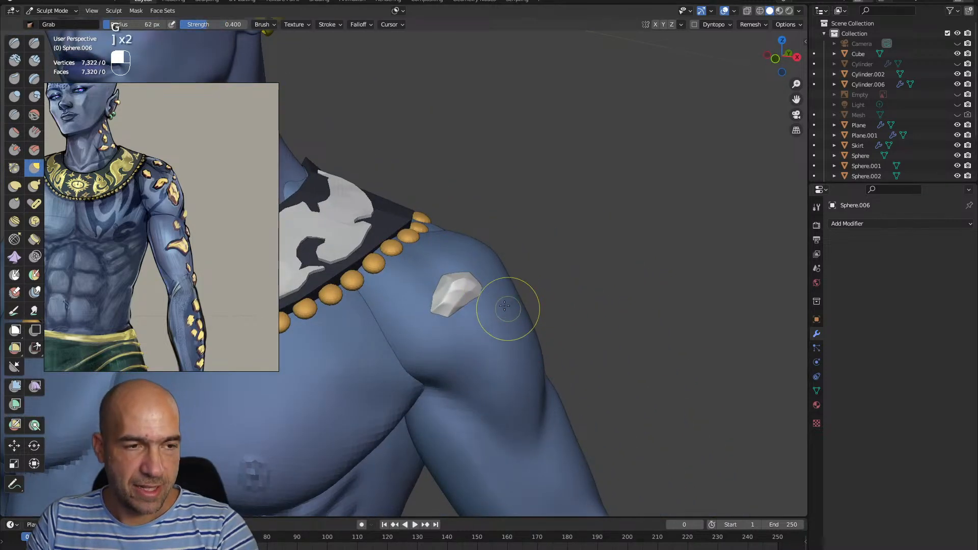
{"action": "mouse_move", "coordinate": [484, 296]}
{"action": "left_mouse_down", "text": "ctrl+alt"}
{"action": "mouse_move", "coordinate": [515, 292]}
{"action": "mouse_move", "coordinate": [493, 300]}
{"action": "left_mouse_up", "text": "ctrl+alt"}
Duplicate the whole rock chip mesh in Edit Mode, place the copy lower on the outer shoulder and rotate it freely
{"action": "key", "text": "Tab"}
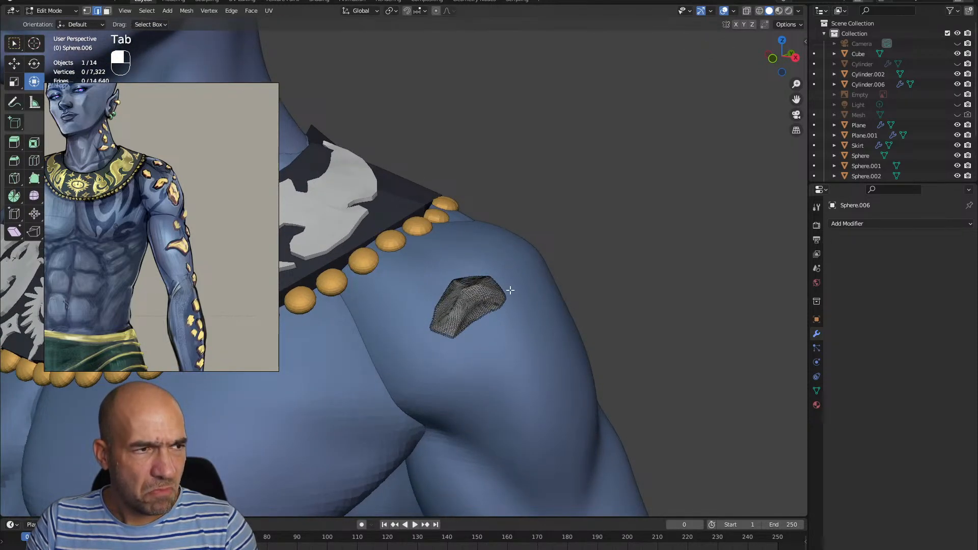
{"action": "key", "text": "a"}
{"action": "key", "text": "shift+d"}
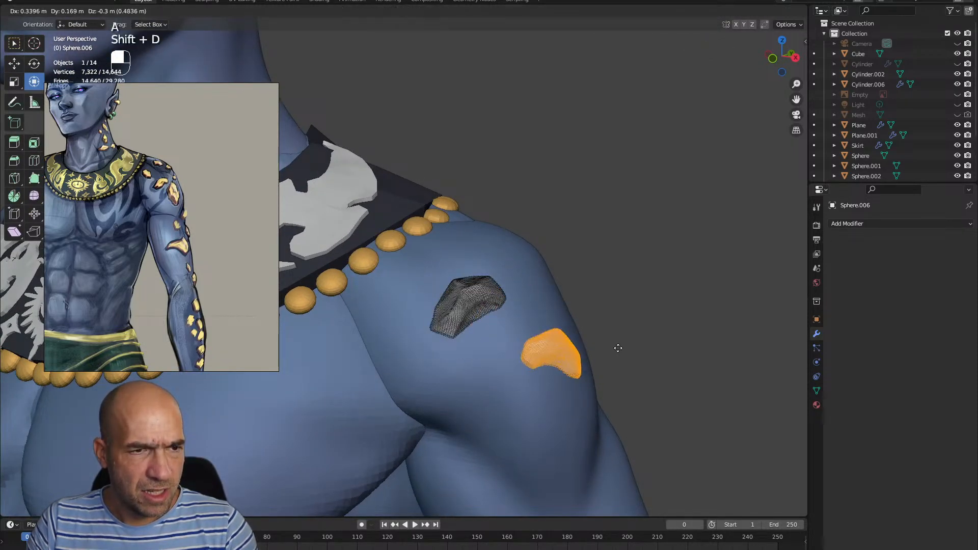
{"action": "left_click", "coordinate": [559, 339]}
{"action": "left_click_drag", "start_coordinate": [515, 349], "coordinate": [527, 403]}
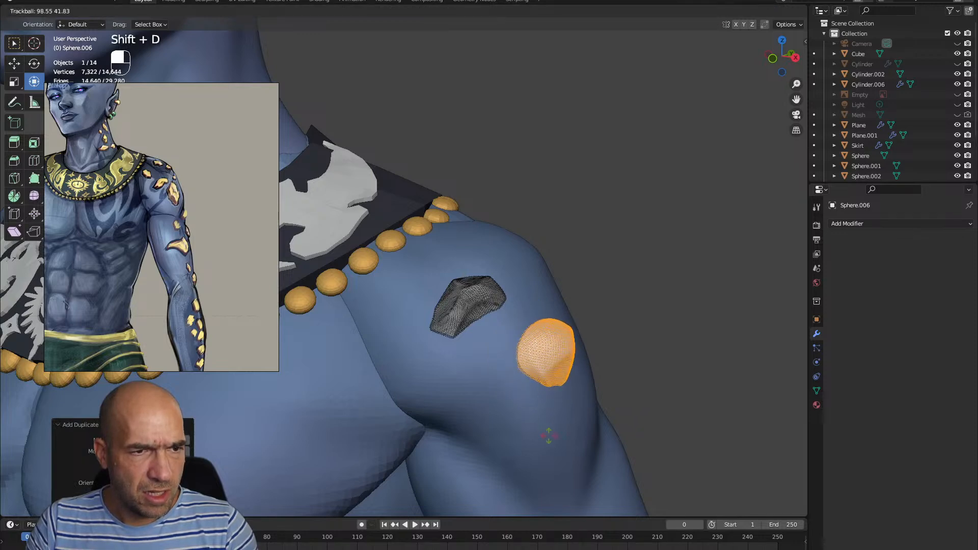
{"action": "mouse_move", "coordinate": [555, 448]}
{"action": "left_mouse_down"}
{"action": "mouse_move", "coordinate": [562, 364]}
{"action": "mouse_move", "coordinate": [516, 327]}
{"action": "mouse_move", "coordinate": [565, 382]}
{"action": "left_mouse_up"}
Stretch the duplicated rock into a larger shape down the upper arm in Sculpt Mode with the Grab brush, starting at 92 px radius
{"action": "key", "text": "ctrl+Tab"}
{"action": "key", "text": "g"}
{"action": "key", "text": "bracketright"}
{"action": "key", "text": "bracketright"}
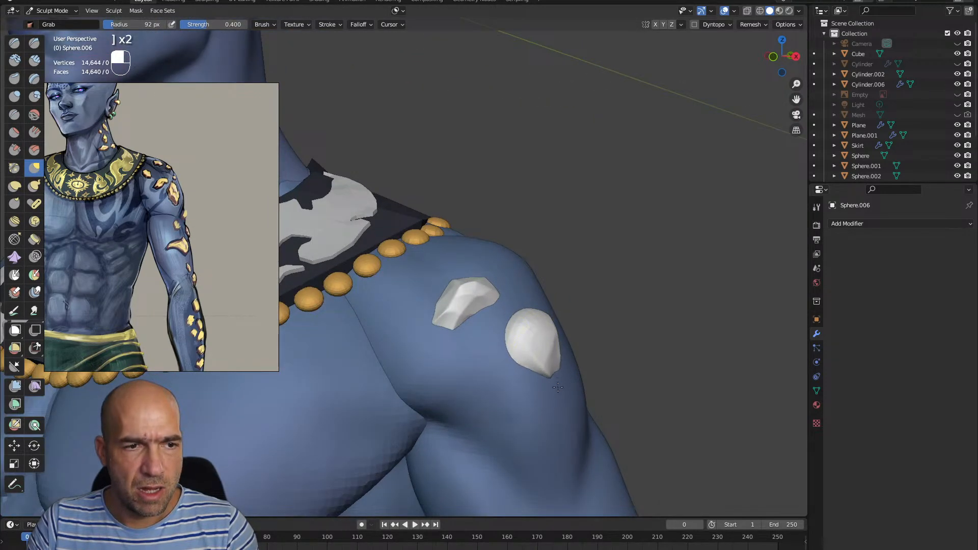
{"action": "left_click_drag", "start_coordinate": [544, 339], "coordinate": [547, 337]}
{"action": "left_click_drag", "start_coordinate": [555, 331], "coordinate": [528, 340], "text": "alt"}
{"action": "left_click_drag", "start_coordinate": [536, 305], "coordinate": [533, 331], "text": "ctrl+alt"}
{"action": "left_click_drag", "start_coordinate": [533, 331], "coordinate": [502, 308], "text": "alt"}
{"action": "left_click_drag", "start_coordinate": [502, 308], "coordinate": [531, 344], "text": "ctrl+alt"}
Build up ridges on the larger rock with the Clay Strips brush at a 65 px radius
{"action": "key", "text": "c"}
{"action": "left_click_drag", "start_coordinate": [509, 387], "coordinate": [516, 298], "text": "ctrl+alt"}
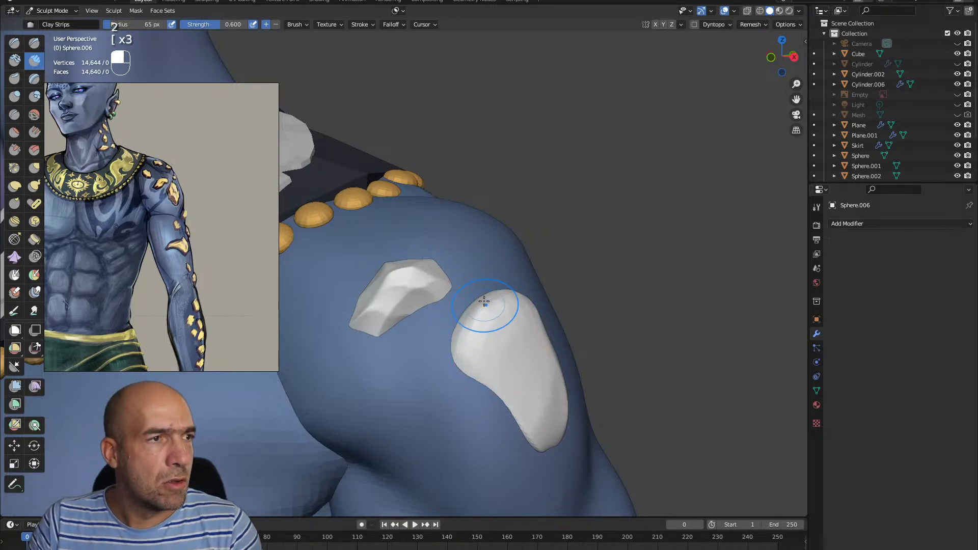
{"action": "left_click_drag", "start_coordinate": [499, 386], "coordinate": [568, 409], "text": "alt"}
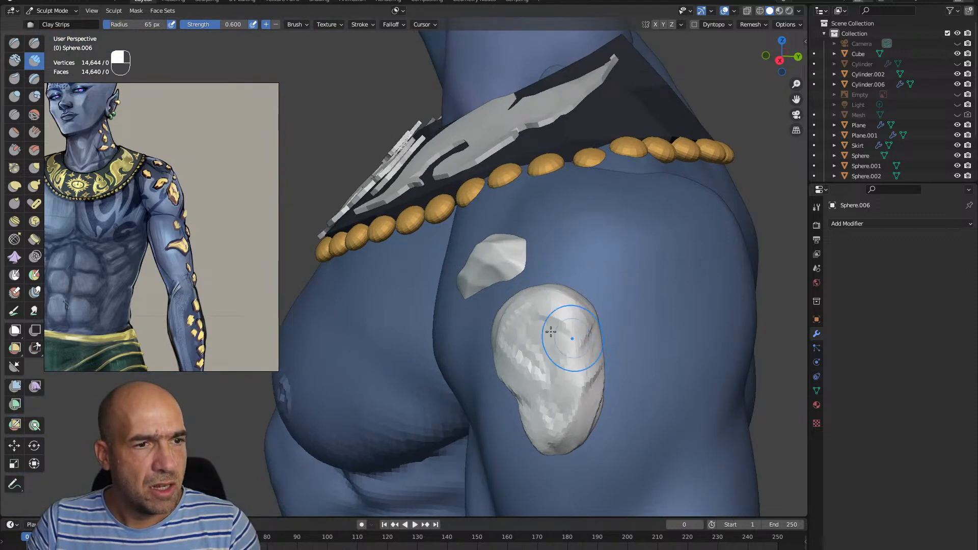
{"action": "left_click_drag", "start_coordinate": [514, 319], "coordinate": [517, 331], "text": "alt"}
Crease the larger rock with the Draw Sharp brush and flatten its faces with Scrape/Peaks at a 65 px radius
{"action": "key", "text": "1"}
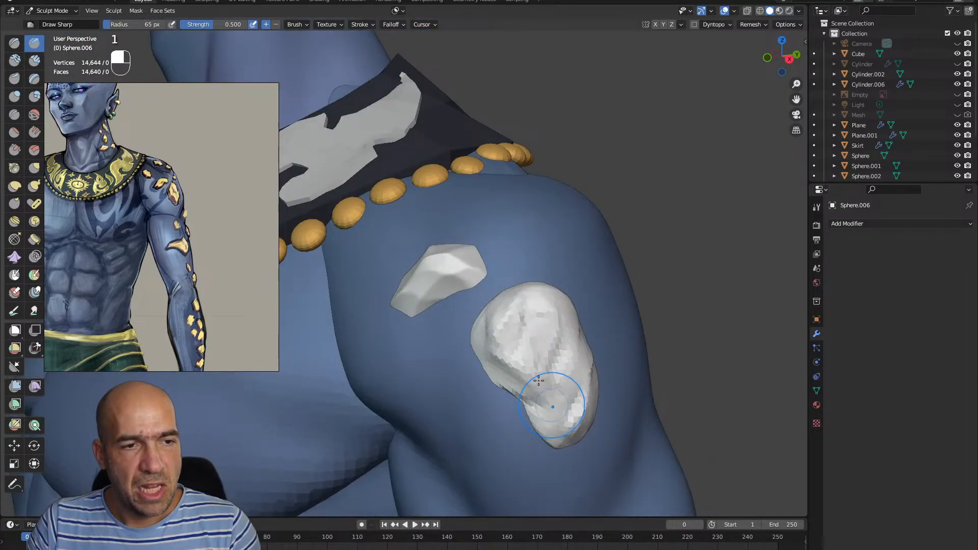
{"action": "left_click_drag", "start_coordinate": [569, 438], "coordinate": [519, 375], "text": "alt"}
{"action": "key", "text": "3"}
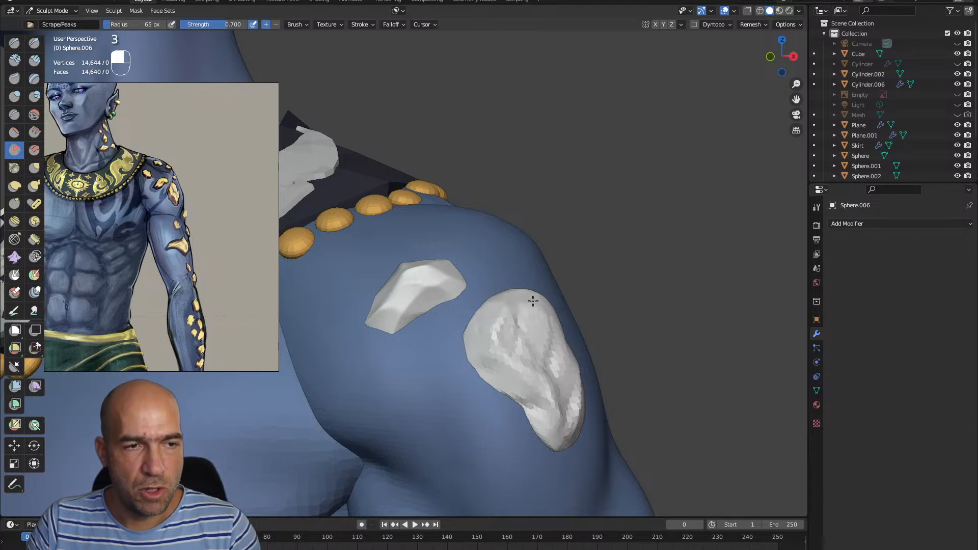
{"action": "mouse_move", "coordinate": [519, 328]}
{"action": "left_mouse_down"}
{"action": "mouse_move", "coordinate": [530, 362]}
{"action": "mouse_move", "coordinate": [572, 392]}
{"action": "mouse_move", "coordinate": [552, 442]}
{"action": "mouse_move", "coordinate": [543, 427]}
{"action": "left_mouse_up"}
{"action": "left_click_drag", "start_coordinate": [609, 436], "coordinate": [581, 443], "text": "alt"}
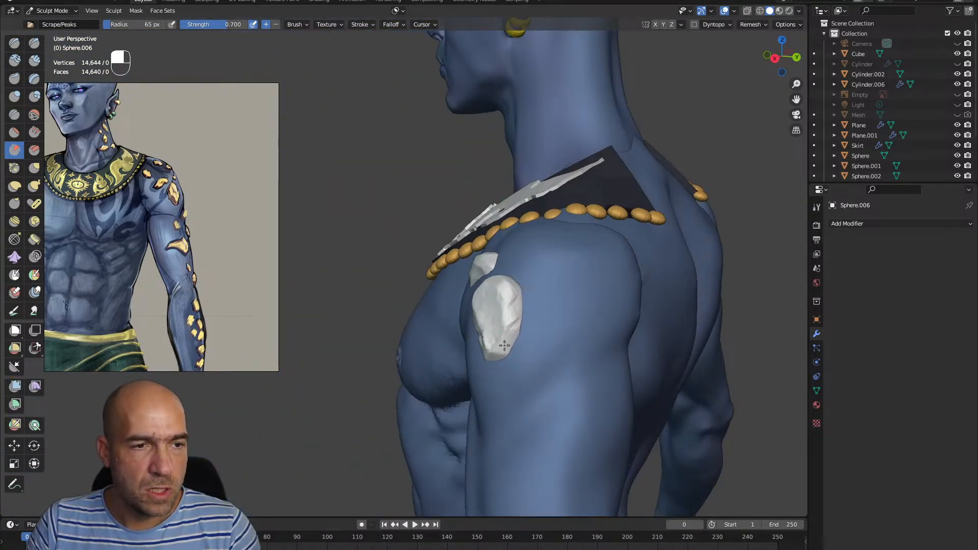
Adjust the outline of the larger upper-arm rock with the Grab brush
{"action": "scroll", "coordinate": [517, 339], "scroll_direction": "up", "scroll_amount": 2}
{"action": "middle_click_drag", "start_coordinate": [564, 307], "coordinate": [503, 290]}
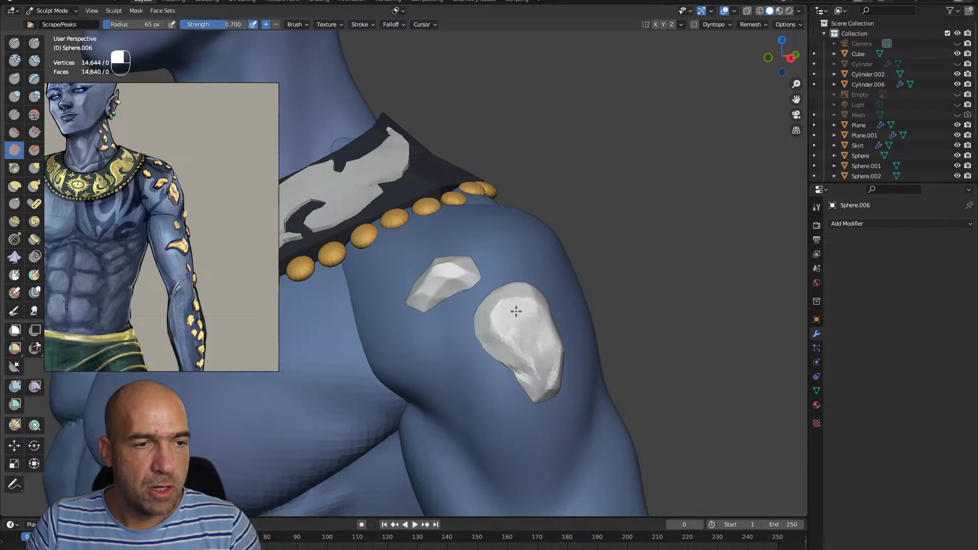
{"action": "mouse_move", "coordinate": [535, 371]}
{"action": "middle_mouse_down"}
{"action": "mouse_move", "coordinate": [524, 391]}
{"action": "mouse_move", "coordinate": [476, 382]}
{"action": "middle_mouse_up"}
{"action": "scroll", "coordinate": [524, 390], "scroll_direction": "down", "scroll_amount": 4}
{"action": "key", "text": "g"}
{"action": "left_click_drag", "start_coordinate": [479, 324], "coordinate": [475, 328]}
{"action": "mouse_move", "coordinate": [467, 333]}
{"action": "left_mouse_down", "text": "ctrl+alt"}
{"action": "mouse_move", "coordinate": [478, 305]}
{"action": "mouse_move", "coordinate": [503, 301]}
{"action": "left_mouse_up", "text": "ctrl+alt"}
{"action": "mouse_move", "coordinate": [506, 297]}
{"action": "left_mouse_down"}
{"action": "mouse_move", "coordinate": [513, 287]}
{"action": "mouse_move", "coordinate": [530, 310]}
{"action": "left_mouse_up"}
Flatten the larger rock's front and side faces with the Scrape/Peaks brush at a 52 px radius
{"action": "key", "text": "3"}
{"action": "key", "text": "bracketleft"}
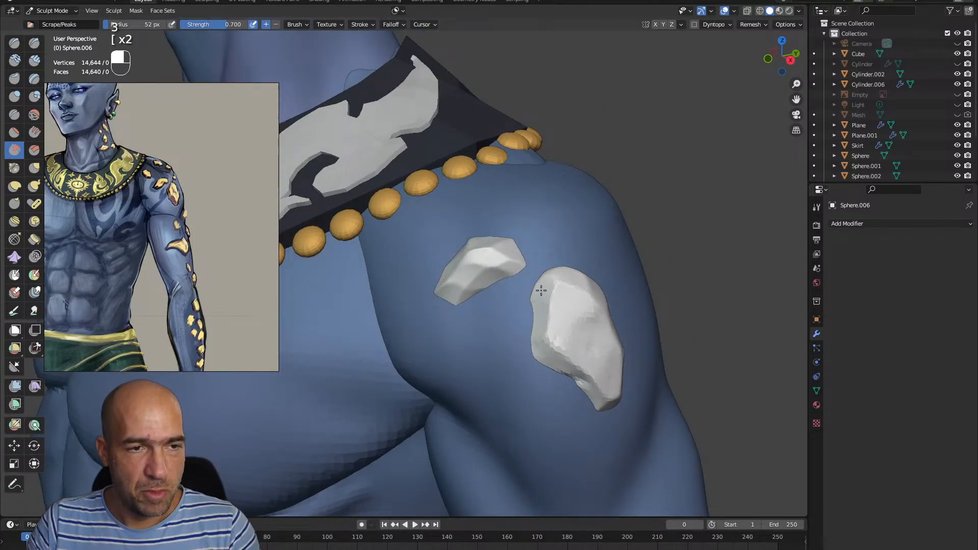
{"action": "left_click_drag", "start_coordinate": [611, 315], "coordinate": [561, 366], "text": "alt"}
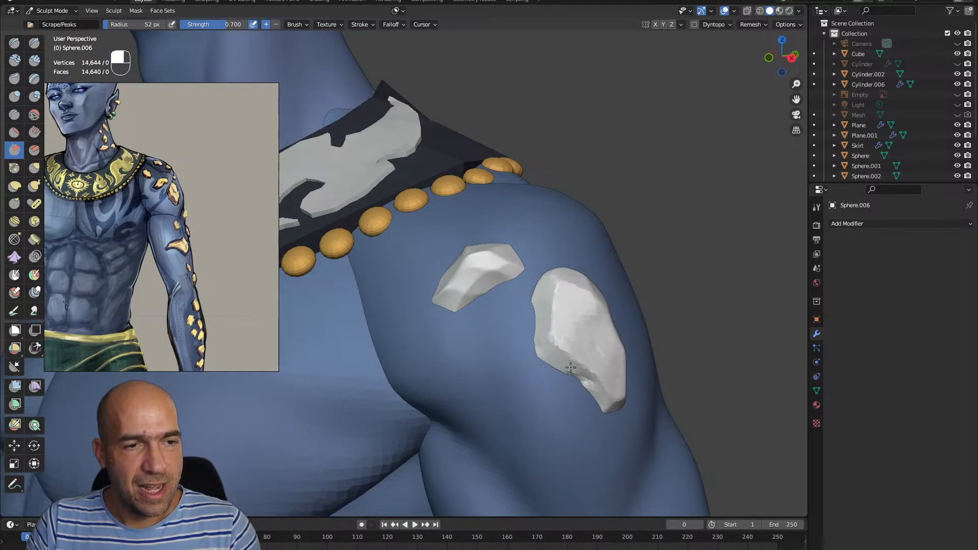
{"action": "mouse_move", "coordinate": [578, 317]}
{"action": "left_mouse_down", "text": "ctrl+alt"}
{"action": "mouse_move", "coordinate": [558, 336]}
{"action": "mouse_move", "coordinate": [489, 306]}
{"action": "mouse_move", "coordinate": [501, 298]}
{"action": "mouse_move", "coordinate": [519, 324]}
{"action": "left_mouse_up", "text": "ctrl+alt"}
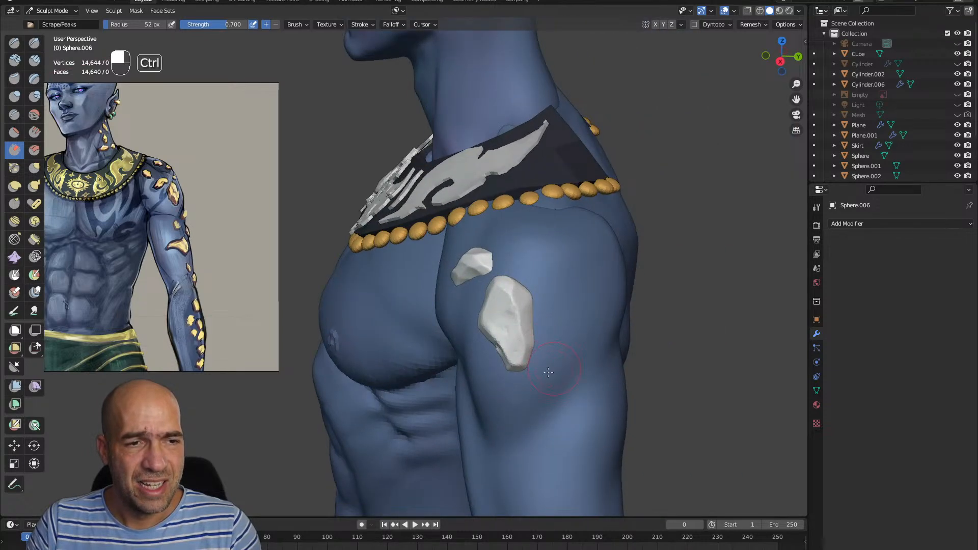
{"action": "middle_click_drag", "start_coordinate": [553, 371], "coordinate": [578, 384], "text": "ctrl"}
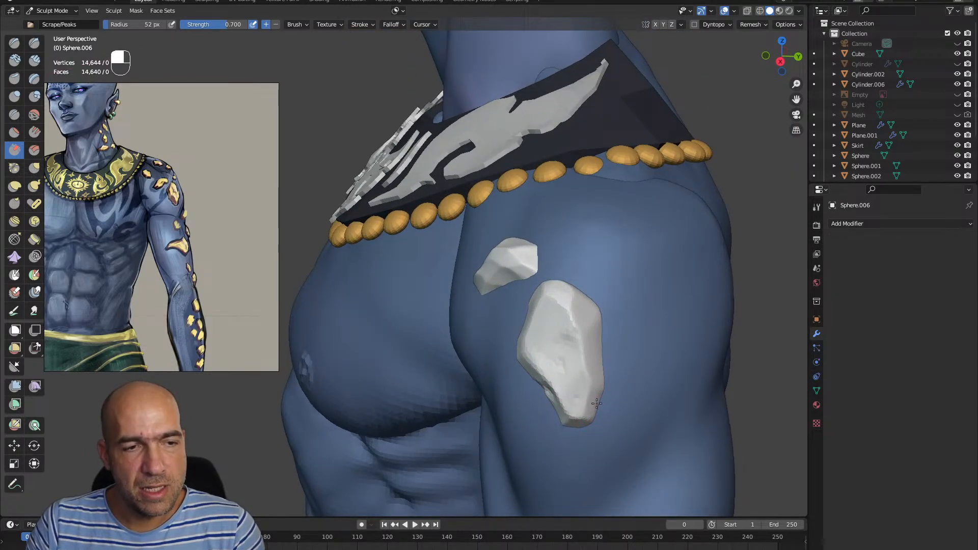
{"action": "left_click_drag", "start_coordinate": [583, 360], "coordinate": [560, 304], "text": "ctrl+alt"}
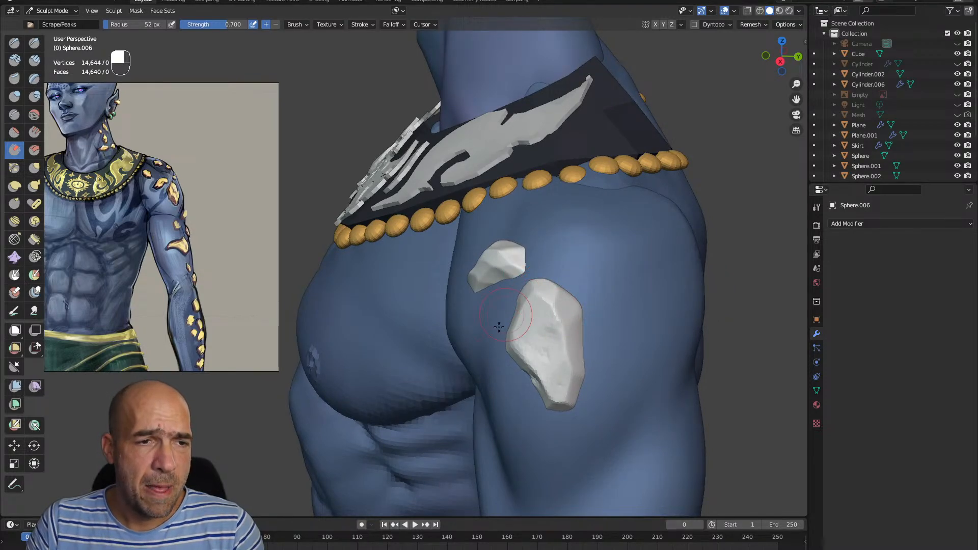
Pull the larger rock's outer edge into shape with the Grab brush and flatten its rear faces with Scrape/Peaks at 52 px
{"action": "left_click_drag", "start_coordinate": [505, 314], "coordinate": [530, 311], "text": "alt"}
{"action": "key", "text": "g"}
{"action": "mouse_move", "coordinate": [528, 274]}
{"action": "left_mouse_down", "text": "alt"}
{"action": "mouse_move", "coordinate": [430, 316]}
{"action": "mouse_move", "coordinate": [537, 284]}
{"action": "mouse_move", "coordinate": [551, 296]}
{"action": "left_mouse_up", "text": "alt"}
{"action": "key", "text": "3"}
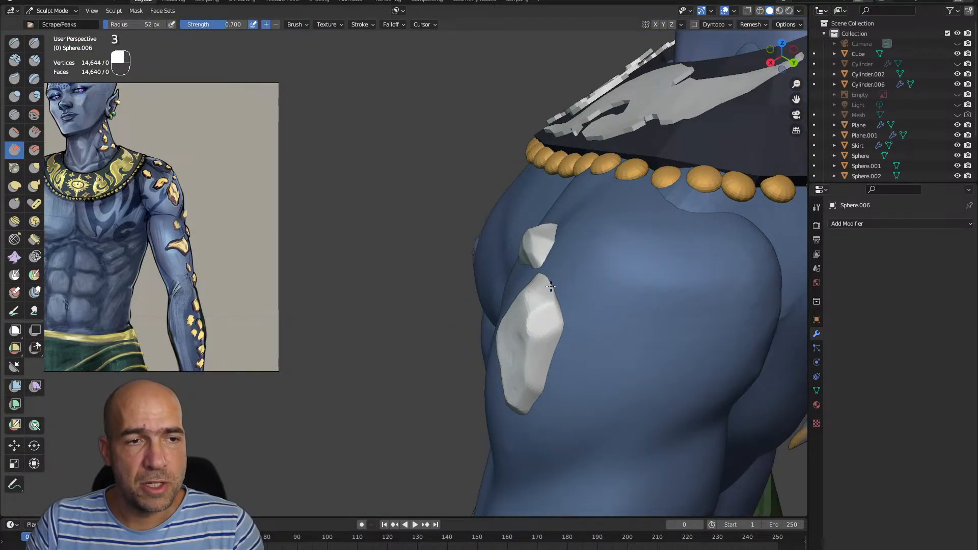
{"action": "mouse_move", "coordinate": [528, 334]}
{"action": "left_mouse_down", "text": "alt"}
{"action": "mouse_move", "coordinate": [549, 304]}
{"action": "mouse_move", "coordinate": [490, 336]}
{"action": "mouse_move", "coordinate": [531, 345]}
{"action": "mouse_move", "coordinate": [520, 360]}
{"action": "mouse_move", "coordinate": [535, 341]}
{"action": "left_mouse_up", "text": "alt"}
{"action": "scroll", "coordinate": [535, 342], "scroll_direction": "down", "scroll_amount": 3}
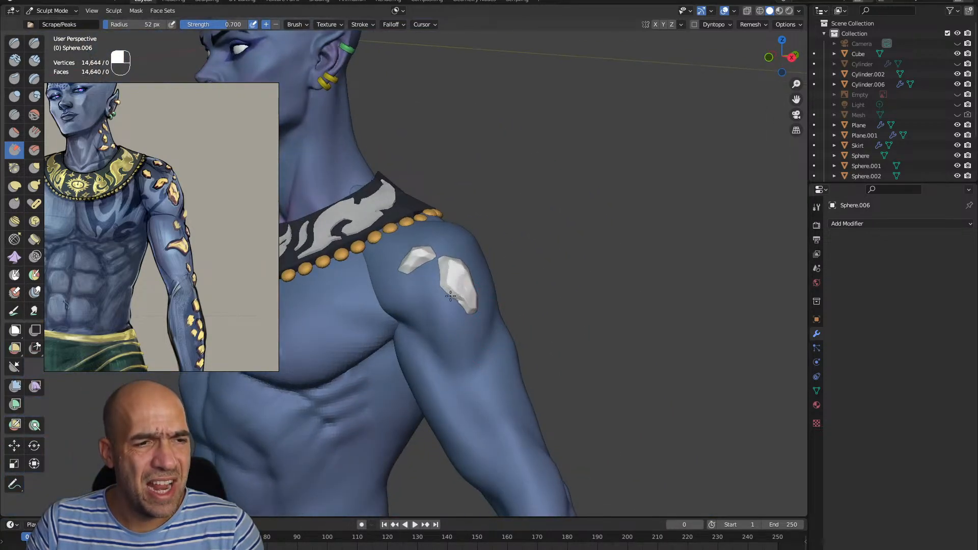
{"action": "left_click_drag", "start_coordinate": [447, 290], "coordinate": [511, 316], "text": "ctrl+alt"}
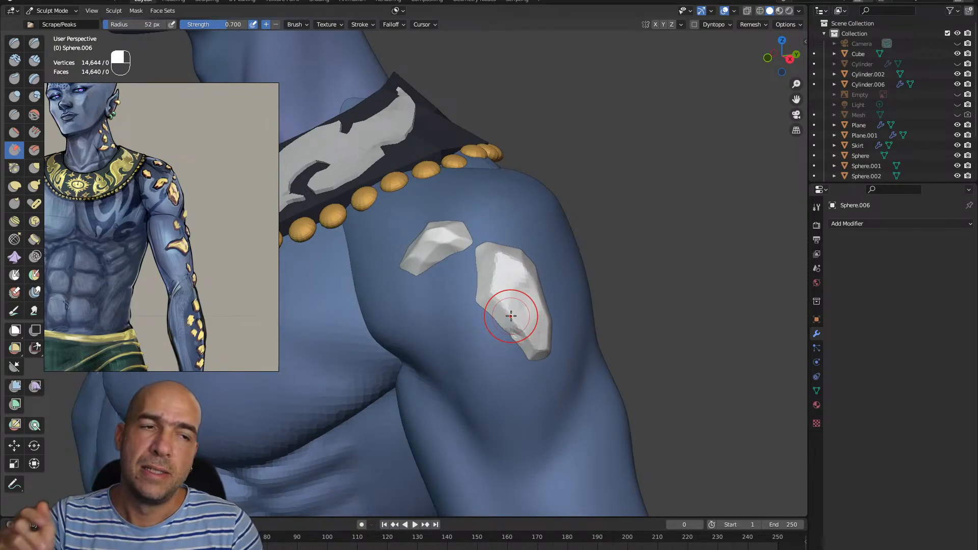
Refine the larger rock's silhouette with the Grab brush at an increased radius
{"action": "key", "text": "g"}
{"action": "key", "text": "bracketright"}
{"action": "key", "text": "bracketright"}
{"action": "key", "text": "bracketright"}
{"action": "key", "text": "bracketright"}
{"action": "left_click_drag", "start_coordinate": [489, 261], "coordinate": [489, 263]}
{"action": "left_click_drag", "start_coordinate": [487, 308], "coordinate": [501, 311]}
{"action": "mouse_move", "coordinate": [607, 307]}
{"action": "left_mouse_down", "text": "ctrl+alt"}
{"action": "mouse_move", "coordinate": [504, 305]}
{"action": "mouse_move", "coordinate": [525, 280]}
{"action": "mouse_move", "coordinate": [502, 285]}
{"action": "mouse_move", "coordinate": [517, 260]}
{"action": "left_mouse_up", "text": "ctrl+alt"}
Duplicate the larger rock in Edit Mode, place the copy high on the shoulder near the collar and scale it down
{"action": "key", "text": "Tab"}
{"action": "left_click_drag", "start_coordinate": [517, 260], "coordinate": [520, 261], "text": "alt"}
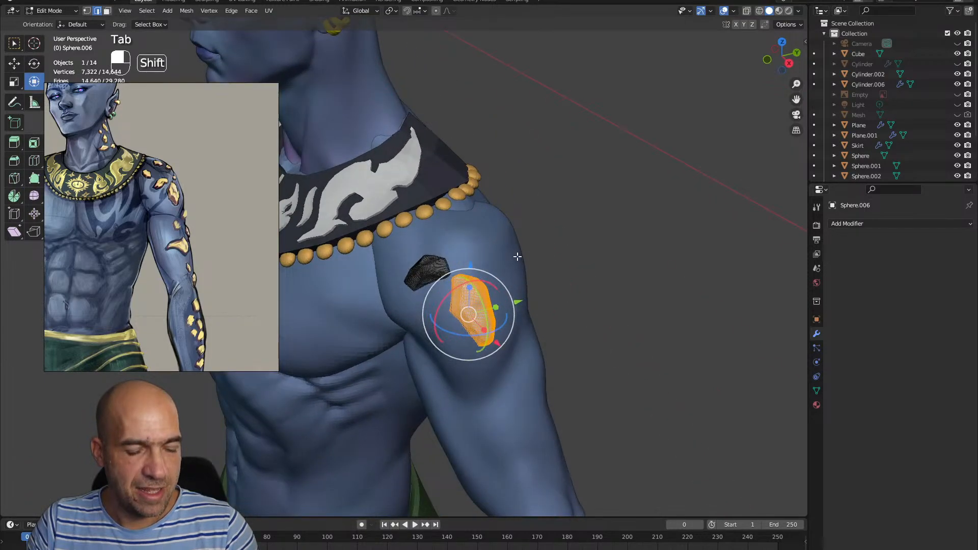
{"action": "key", "text": "shift+d"}
{"action": "left_click", "coordinate": [490, 175]}
{"action": "left_click_drag", "start_coordinate": [513, 191], "coordinate": [553, 202], "text": "alt"}
{"action": "key", "text": "s"}
{"action": "left_click", "coordinate": [474, 216]}
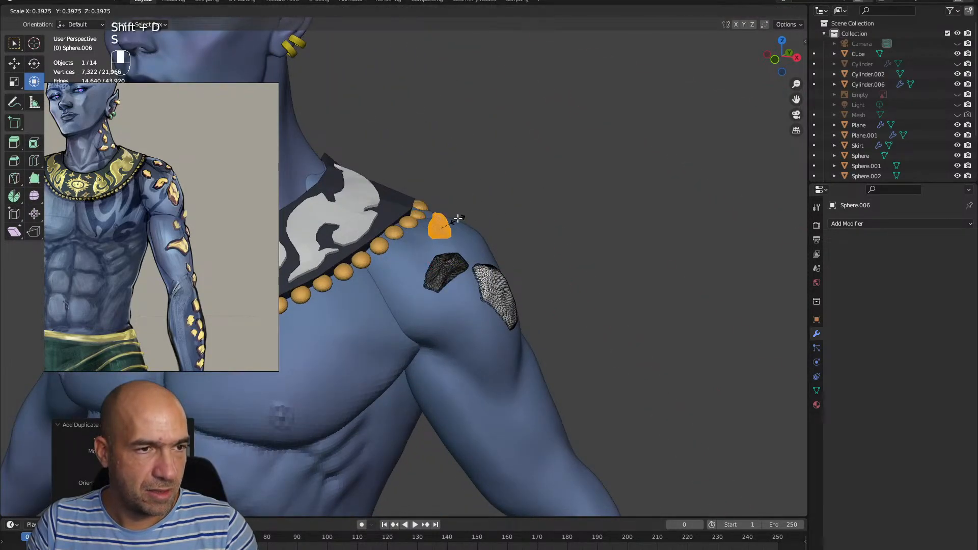
Rotate the small copy freely and move it onto the shoulder surface between the collar beads and the first chip
{"action": "scroll", "coordinate": [466, 218], "scroll_direction": "up", "scroll_amount": 5}
{"action": "left_click_drag", "start_coordinate": [466, 219], "coordinate": [546, 219], "text": "alt"}
{"action": "key", "text": "r"}
{"action": "key", "text": "r"}
{"action": "left_click", "coordinate": [579, 250]}
{"action": "key", "text": "g"}
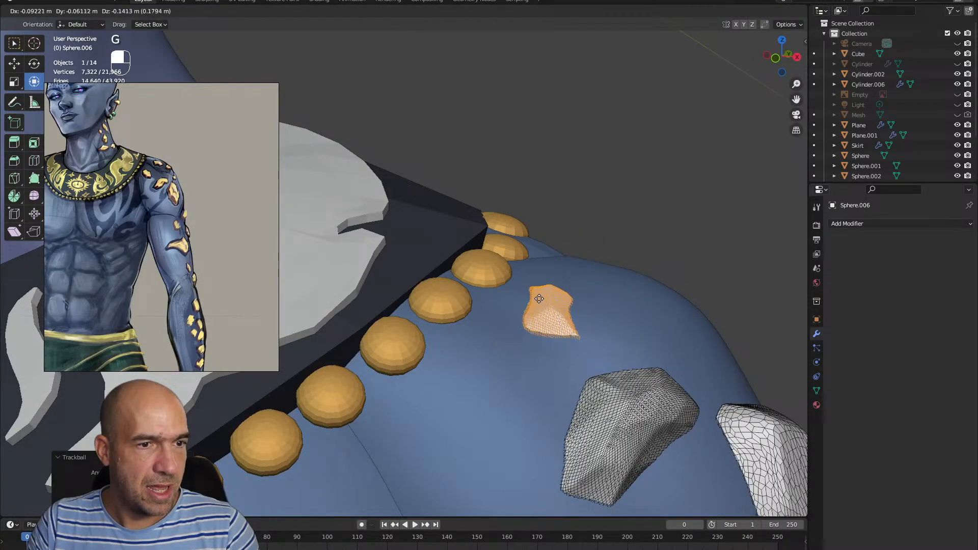
{"action": "left_click", "coordinate": [547, 281]}
{"action": "left_click_drag", "start_coordinate": [593, 268], "coordinate": [484, 270], "text": "ctrl+alt"}
{"action": "key", "text": "g"}
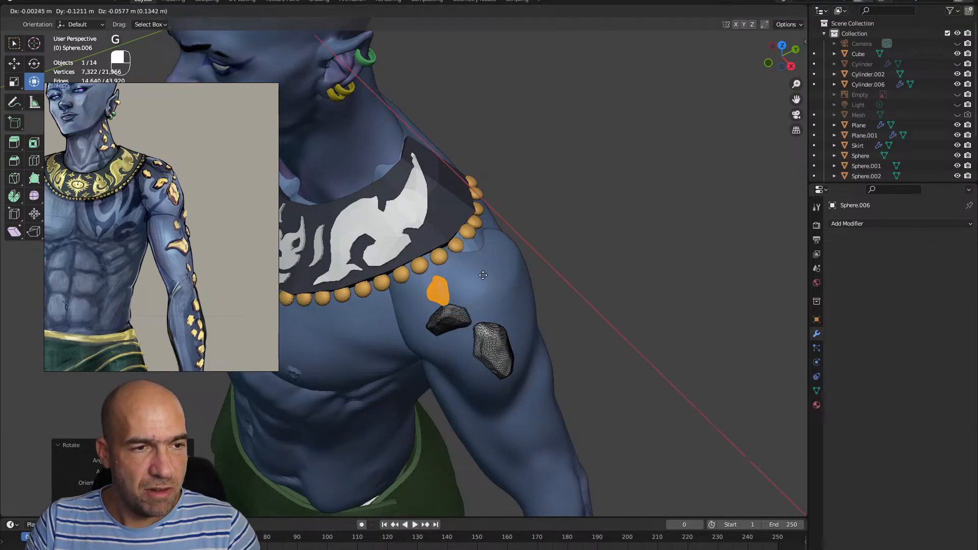
{"action": "left_click", "coordinate": [490, 264]}
{"action": "scroll", "coordinate": [473, 280], "scroll_direction": "up", "scroll_amount": 3}
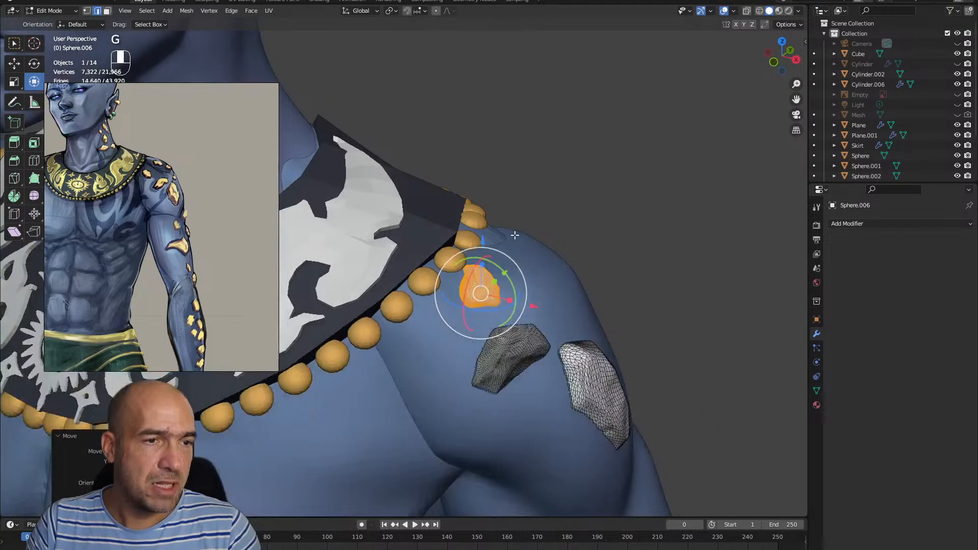
Flatten the collar-side chip's faces in Sculpt Mode with the Scrape/Peaks brush, reducing the radius to 55 px
{"action": "key", "text": "ctrl+Tab"}
{"action": "mouse_move", "coordinate": [504, 297]}
{"action": "middle_mouse_down"}
{"action": "mouse_move", "coordinate": [477, 306]}
{"action": "mouse_move", "coordinate": [525, 295]}
{"action": "middle_mouse_up"}
{"action": "scroll", "coordinate": [525, 295], "scroll_direction": "up", "scroll_amount": 3}
{"action": "key", "text": "3"}
{"action": "key", "text": "bracketleft"}
{"action": "key", "text": "bracketleft"}
{"action": "key", "text": "bracketleft"}
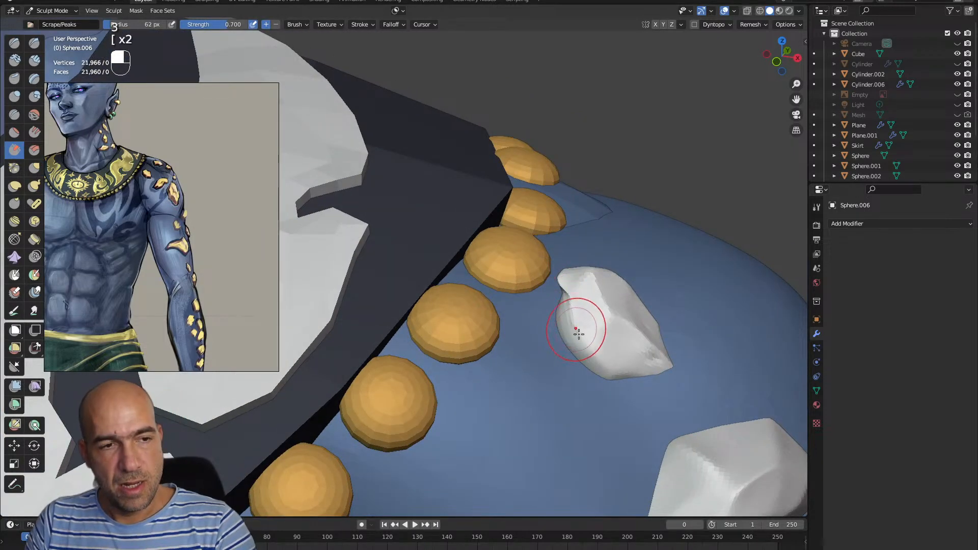
{"action": "left_click_drag", "start_coordinate": [618, 310], "coordinate": [553, 307], "text": "ctrl+alt"}
{"action": "left_click_drag", "start_coordinate": [554, 307], "coordinate": [485, 280], "text": "alt"}
{"action": "scroll", "coordinate": [485, 277], "scroll_direction": "down", "scroll_amount": 3}
Reshape the collar-side chip with the Grab brush and crease its edge with Draw Sharp, both at a 55 px radius
{"action": "key", "text": "g"}
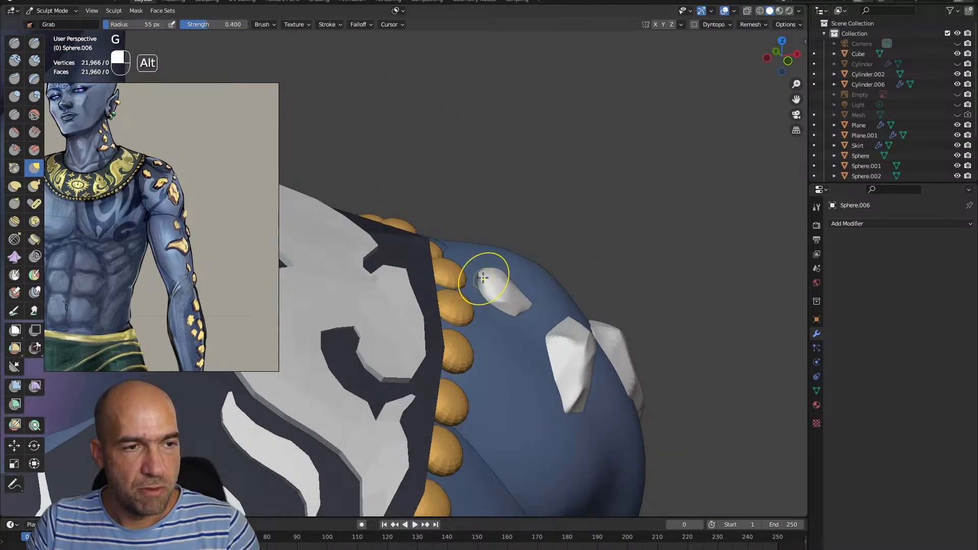
{"action": "scroll", "coordinate": [469, 294], "scroll_direction": "up", "scroll_amount": 2}
{"action": "key", "text": "1"}
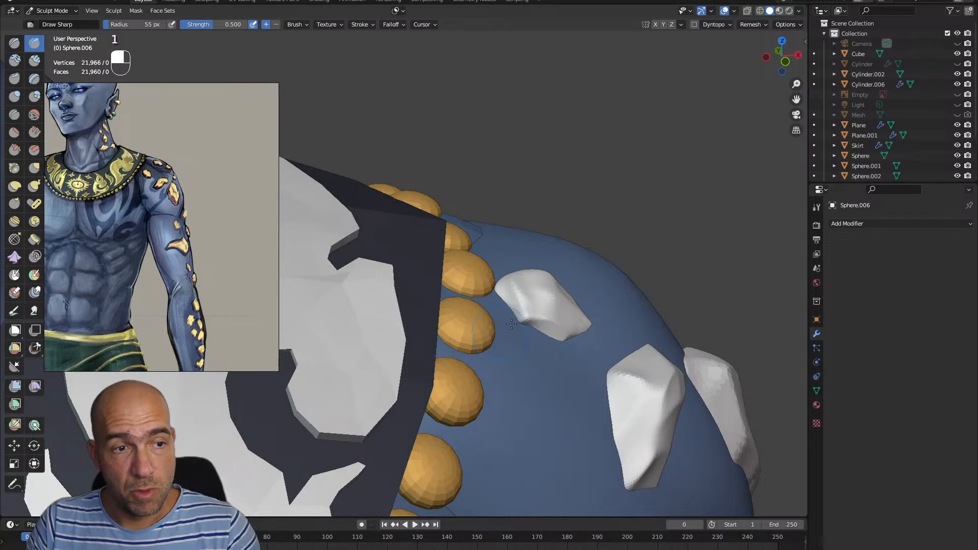
{"action": "left_click_drag", "start_coordinate": [515, 300], "coordinate": [524, 305], "text": "alt+shift"}
Plane the collar-side chip's facets with Scrape/Peaks and fit its edges to the shoulder with the Grab brush
{"action": "key", "text": "3"}
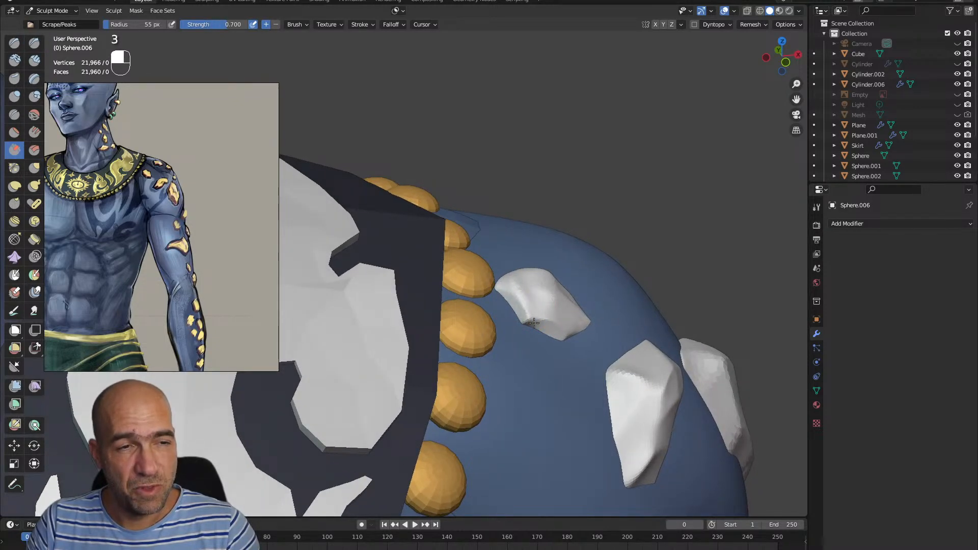
{"action": "mouse_move", "coordinate": [571, 332]}
{"action": "left_mouse_down", "text": "alt"}
{"action": "mouse_move", "coordinate": [459, 372]}
{"action": "mouse_move", "coordinate": [478, 335]}
{"action": "mouse_move", "coordinate": [432, 345]}
{"action": "mouse_move", "coordinate": [417, 295]}
{"action": "mouse_move", "coordinate": [427, 316]}
{"action": "mouse_move", "coordinate": [416, 337]}
{"action": "left_mouse_up", "text": "alt"}
{"action": "key", "text": "g"}
{"action": "scroll", "coordinate": [461, 372], "scroll_direction": "down", "scroll_amount": 5}
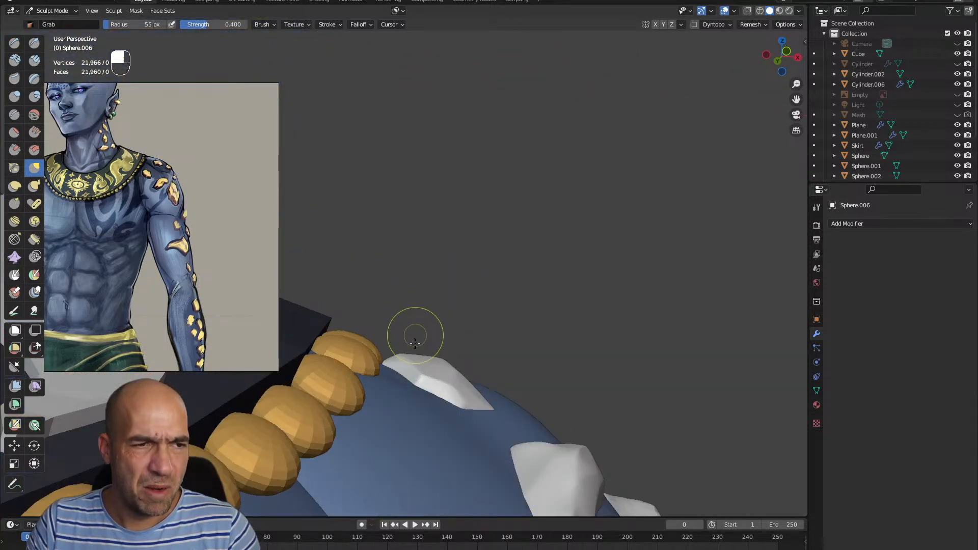
{"action": "mouse_move", "coordinate": [444, 376]}
{"action": "left_mouse_down", "text": "alt"}
{"action": "mouse_move", "coordinate": [451, 361]}
{"action": "mouse_move", "coordinate": [437, 348]}
{"action": "left_mouse_up", "text": "alt"}
{"action": "key", "text": "3"}
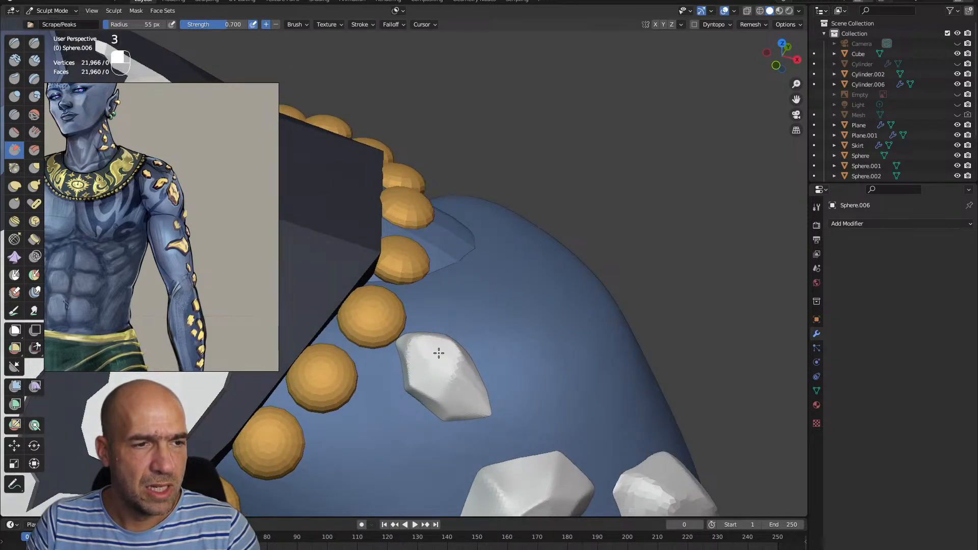
{"action": "mouse_move", "coordinate": [481, 403]}
{"action": "left_mouse_down", "text": "ctrl+alt"}
{"action": "mouse_move", "coordinate": [453, 393]}
{"action": "mouse_move", "coordinate": [448, 402]}
{"action": "left_mouse_up", "text": "ctrl+alt"}
{"action": "mouse_move", "coordinate": [449, 403]}
{"action": "left_mouse_down", "text": "ctrl+alt"}
{"action": "mouse_move", "coordinate": [450, 391]}
{"action": "mouse_move", "coordinate": [489, 408]}
{"action": "mouse_move", "coordinate": [446, 406]}
{"action": "left_mouse_up", "text": "ctrl+alt"}
Crease the collar-side chip's lower edge with Draw Sharp and flatten the surrounding faces with Scrape/Peaks at 55 px
{"action": "key", "text": "1"}
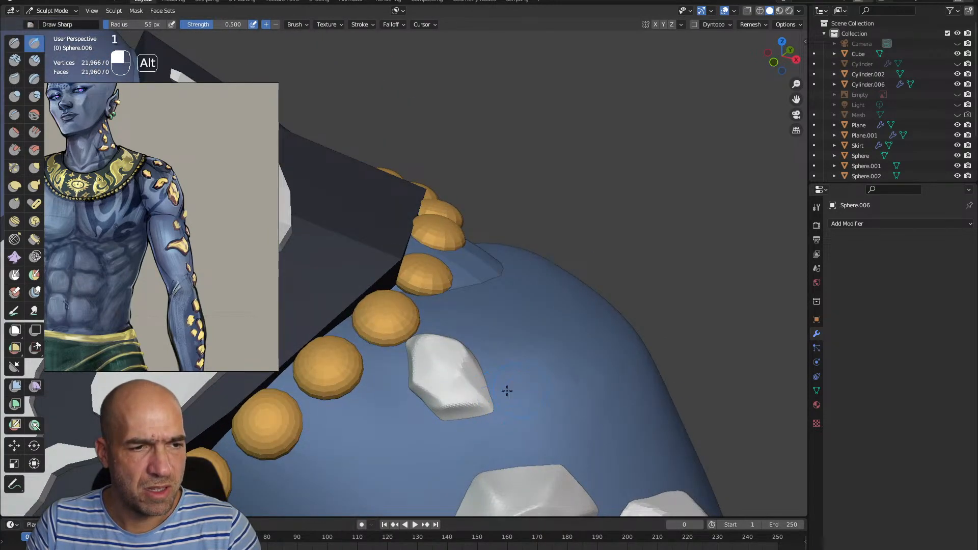
{"action": "left_click_drag", "start_coordinate": [520, 390], "coordinate": [497, 362], "text": "alt"}
{"action": "key", "text": "3"}
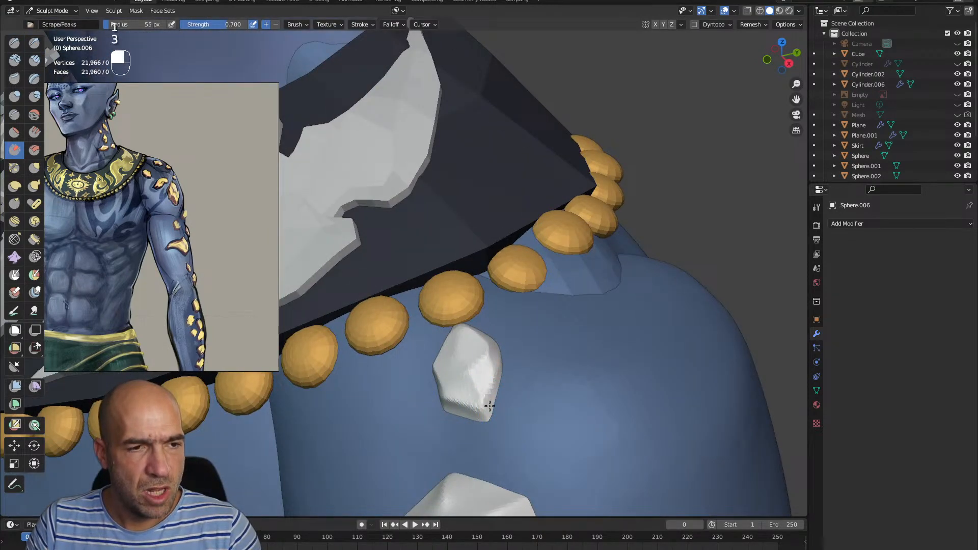
{"action": "left_click_drag", "start_coordinate": [476, 415], "coordinate": [484, 426], "text": "alt"}
{"action": "left_click_drag", "start_coordinate": [484, 425], "coordinate": [449, 397], "text": "alt"}
{"action": "key", "text": "alt+q"}
{"action": "key", "text": "3"}
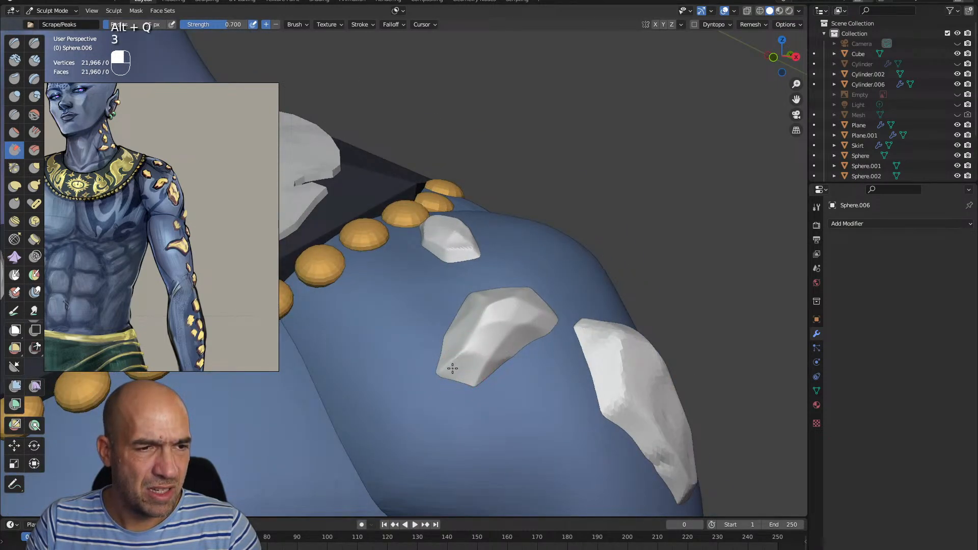
{"action": "mouse_move", "coordinate": [479, 341]}
{"action": "left_mouse_down", "text": "alt"}
{"action": "mouse_move", "coordinate": [476, 352]}
{"action": "mouse_move", "coordinate": [470, 334]}
{"action": "left_mouse_up", "text": "alt"}
Duplicate the collar-side chip in Edit Mode, place the copy on the outer top of the shoulder and rotate it freely
{"action": "key", "text": "Tab"}
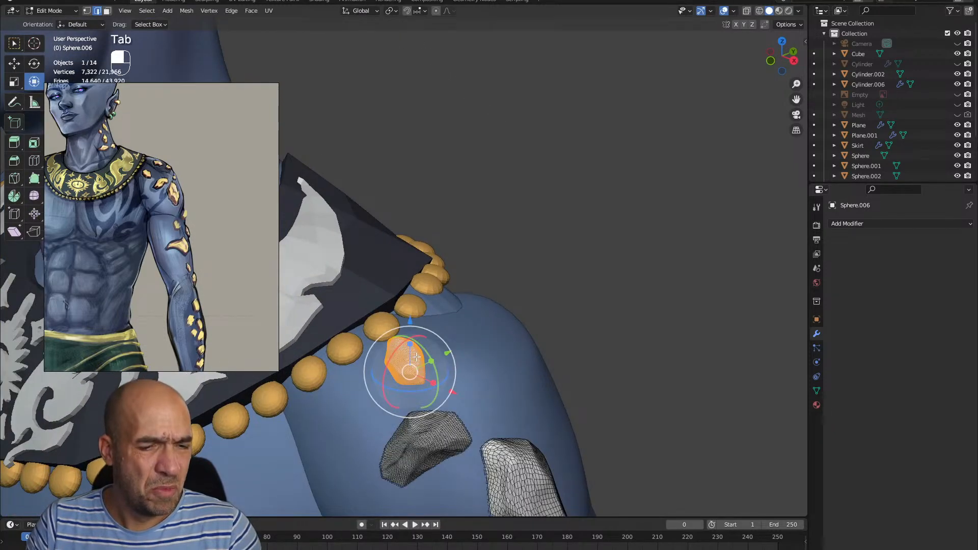
{"action": "left_click_drag", "start_coordinate": [416, 361], "coordinate": [418, 358], "text": "alt"}
{"action": "key", "text": "shift+d"}
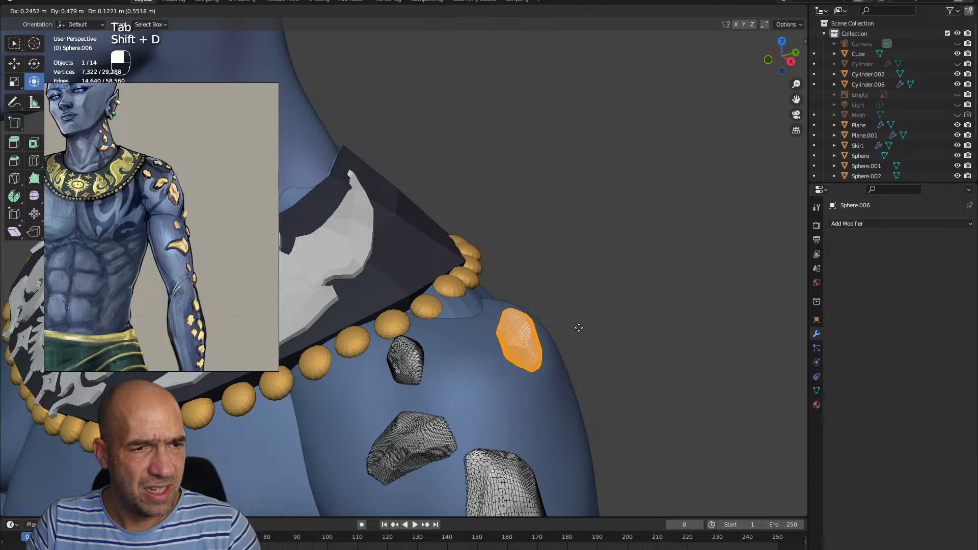
{"action": "left_click", "coordinate": [580, 327]}
{"action": "left_click_drag", "start_coordinate": [560, 321], "coordinate": [601, 317], "text": "alt"}
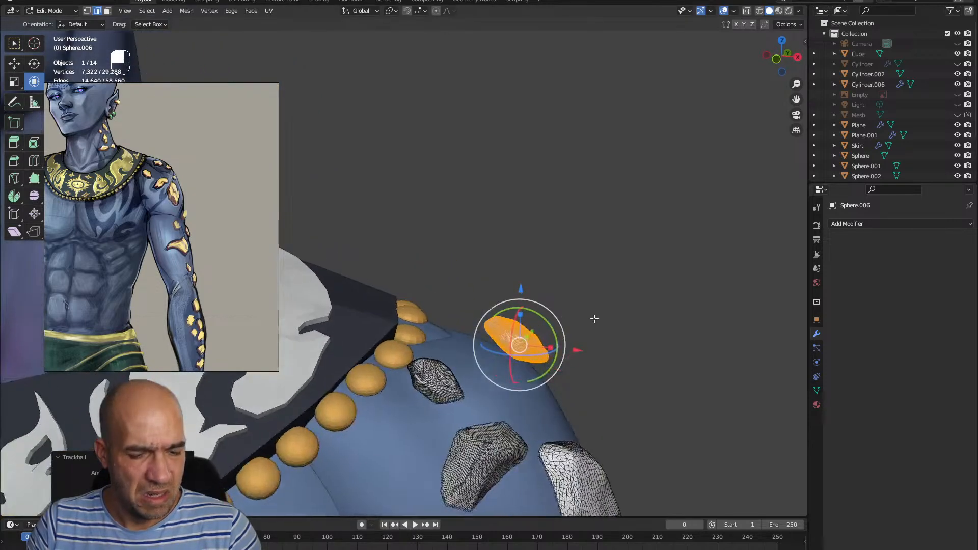
Move the new chip down onto the surface of the outer shoulder
{"action": "key", "text": "g"}
{"action": "left_click", "coordinate": [566, 334]}
{"action": "left_click_drag", "start_coordinate": [539, 330], "coordinate": [533, 323]}
{"action": "mouse_move", "coordinate": [533, 323]}
{"action": "left_mouse_down", "text": "alt"}
{"action": "mouse_move", "coordinate": [561, 328]}
{"action": "mouse_move", "coordinate": [570, 369]}
{"action": "mouse_move", "coordinate": [480, 349]}
{"action": "left_mouse_up", "text": "alt"}
{"action": "key", "text": "g"}
{"action": "left_click", "coordinate": [542, 329]}
Reshape the outer-shoulder chip in Sculpt Mode with the Grab brush at a 55 px radius
{"action": "key", "text": "ctrl+Tab"}
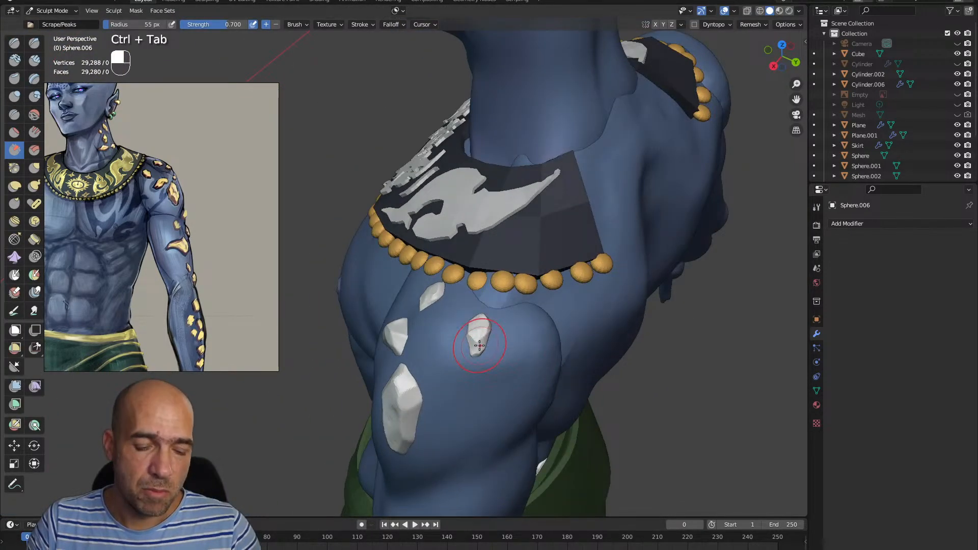
{"action": "key", "text": "g"}
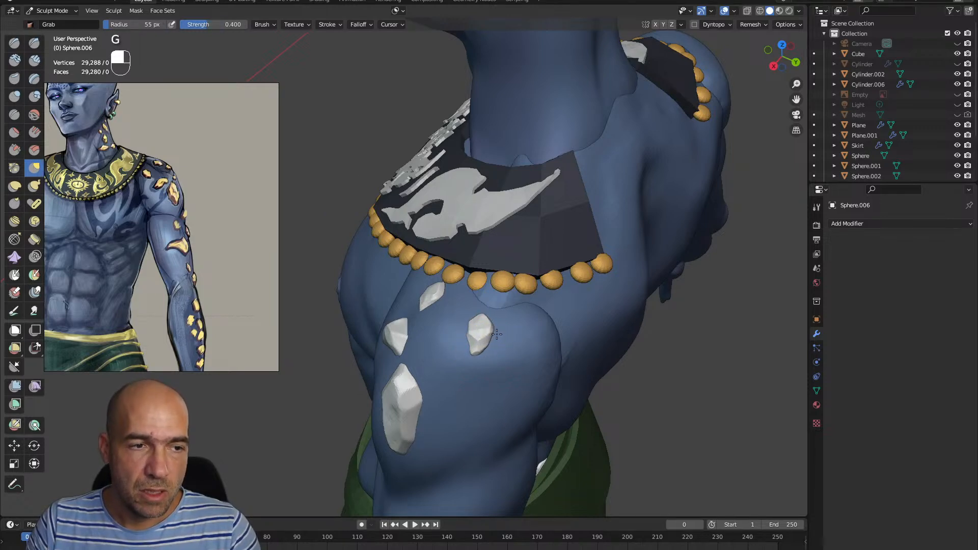
{"action": "left_click_drag", "start_coordinate": [524, 347], "coordinate": [489, 275], "text": "ctrl+alt"}
{"action": "left_click_drag", "start_coordinate": [474, 286], "coordinate": [522, 341], "text": "alt+shift"}
{"action": "mouse_move", "coordinate": [553, 372]}
{"action": "left_mouse_down", "text": "alt"}
{"action": "mouse_move", "coordinate": [530, 351]}
{"action": "mouse_move", "coordinate": [556, 367]}
{"action": "left_mouse_up", "text": "alt"}
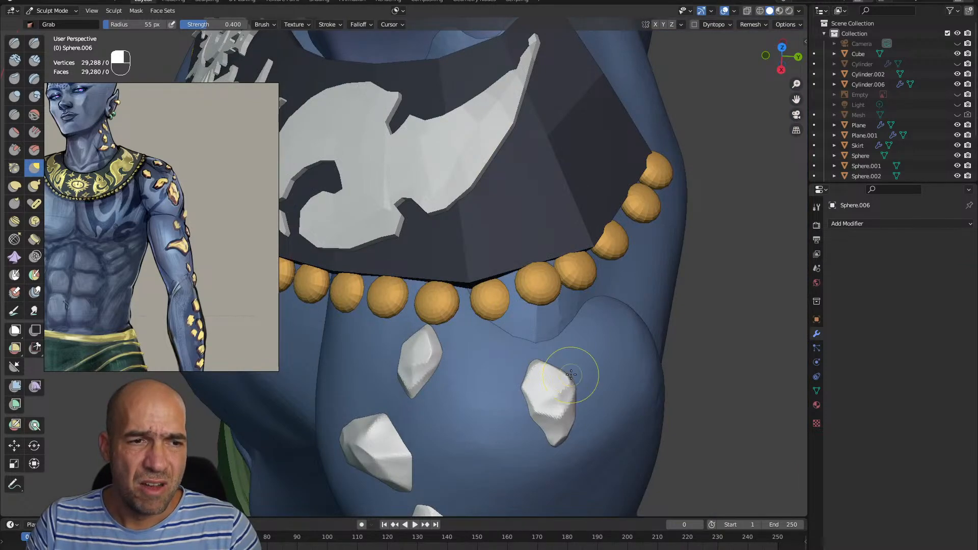
{"action": "key", "text": "alt+Tab"}
{"action": "mouse_move", "coordinate": [618, 365]}
{"action": "left_mouse_down", "text": "alt"}
{"action": "mouse_move", "coordinate": [524, 345]}
{"action": "mouse_move", "coordinate": [484, 361]}
{"action": "mouse_move", "coordinate": [458, 341]}
{"action": "mouse_move", "coordinate": [443, 364]}
{"action": "left_mouse_up", "text": "alt"}
Flatten the outer-shoulder chip into clean facets with the Scrape/Peaks brush at a 55 px radius
{"action": "key", "text": "3"}
{"action": "left_click_drag", "start_coordinate": [498, 328], "coordinate": [480, 335]}
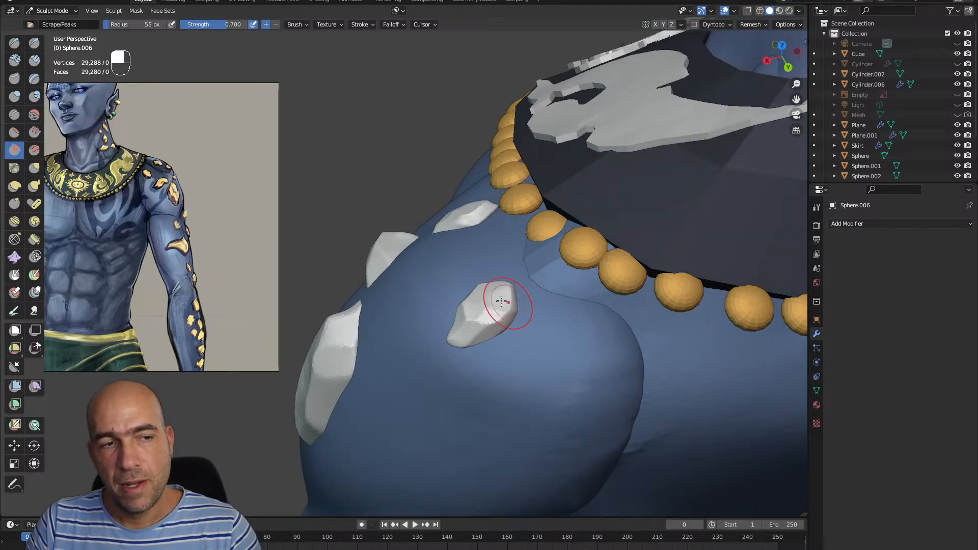
{"action": "left_click_drag", "start_coordinate": [503, 294], "coordinate": [511, 297]}
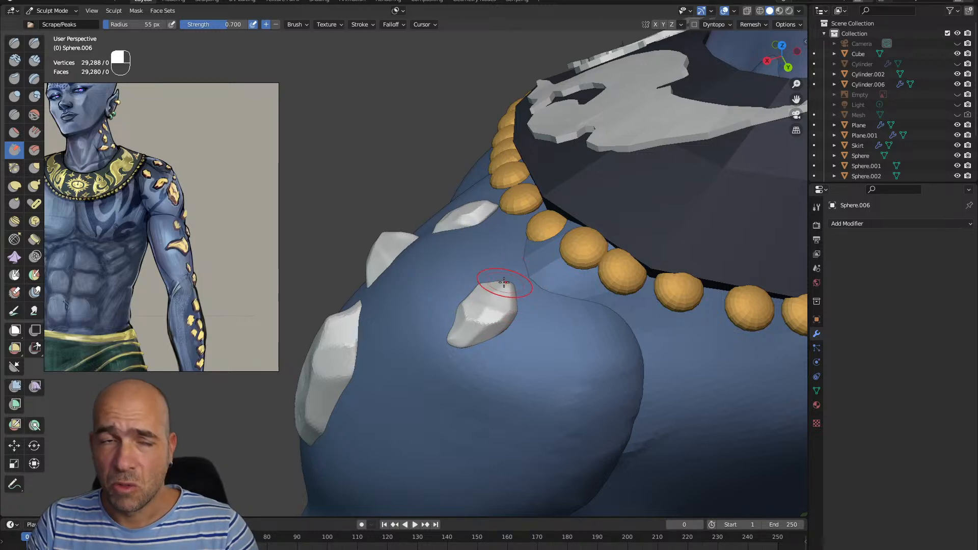
{"action": "mouse_move", "coordinate": [428, 335]}
{"action": "left_mouse_down"}
{"action": "mouse_move", "coordinate": [465, 325]}
{"action": "mouse_move", "coordinate": [468, 315]}
{"action": "mouse_move", "coordinate": [460, 330]}
{"action": "left_mouse_up"}
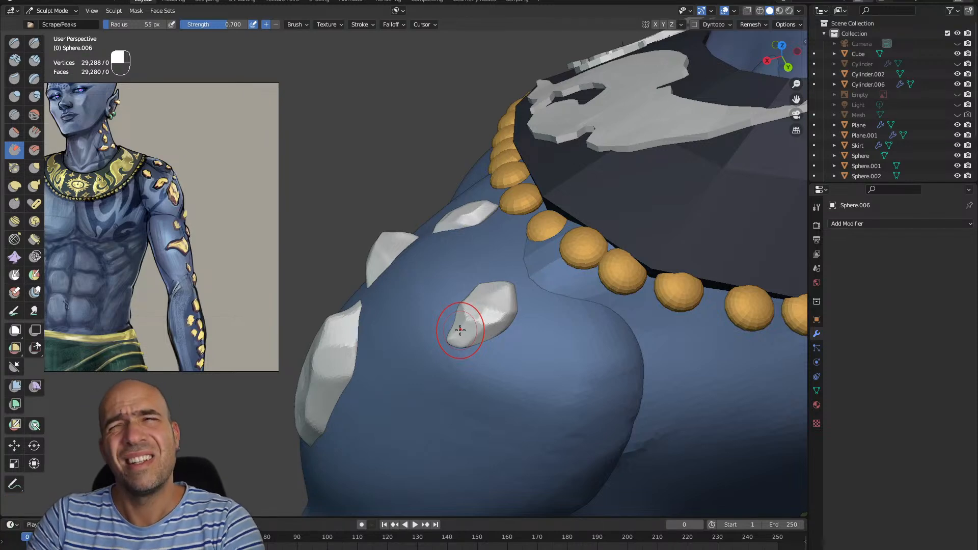
{"action": "mouse_move", "coordinate": [593, 317]}
{"action": "left_mouse_down", "text": "alt"}
{"action": "mouse_move", "coordinate": [628, 321]}
{"action": "mouse_move", "coordinate": [624, 265]}
{"action": "left_mouse_up", "text": "alt"}
{"action": "mouse_move", "coordinate": [528, 355]}
{"action": "left_mouse_down"}
{"action": "mouse_move", "coordinate": [536, 407]}
{"action": "mouse_move", "coordinate": [580, 416]}
{"action": "left_mouse_up"}
{"action": "mouse_move", "coordinate": [571, 403]}
{"action": "left_mouse_down", "text": "ctrl+alt"}
{"action": "mouse_move", "coordinate": [514, 453]}
{"action": "mouse_move", "coordinate": [536, 391]}
{"action": "mouse_move", "coordinate": [530, 318]}
{"action": "mouse_move", "coordinate": [454, 313]}
{"action": "mouse_move", "coordinate": [459, 278]}
{"action": "left_mouse_up", "text": "ctrl+alt"}
Duplicate the outer-shoulder chip in Edit Mode and place the copy lower on the side of the shoulder
{"action": "key", "text": "Tab"}
{"action": "left_click_drag", "start_coordinate": [510, 246], "coordinate": [525, 225], "text": "alt"}
{"action": "key", "text": "shift+d"}
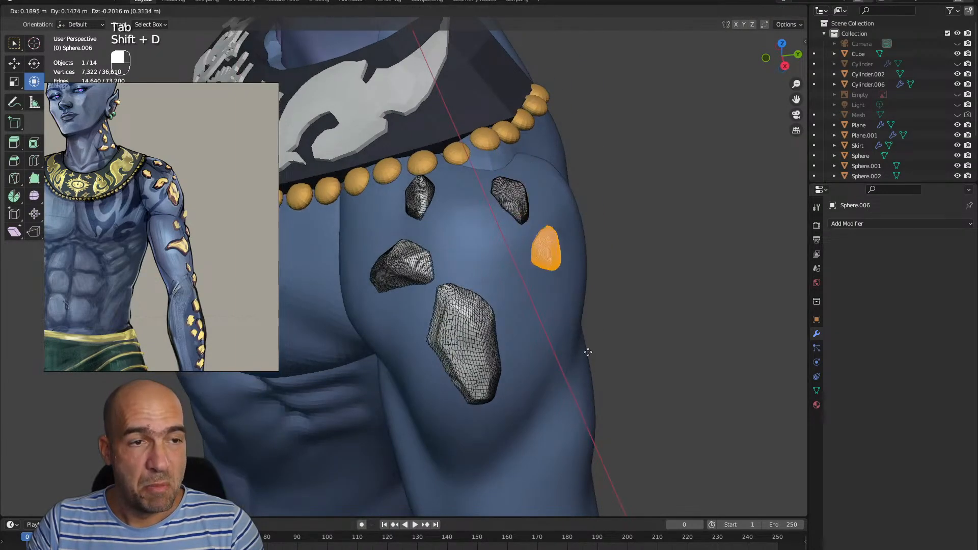
{"action": "left_click", "coordinate": [566, 306]}
{"action": "left_click_drag", "start_coordinate": [565, 306], "coordinate": [567, 310], "text": "alt"}
Rotate the lower side chip freely to align it with the curve of the shoulder
{"action": "key", "text": "r"}
{"action": "key", "text": "r"}
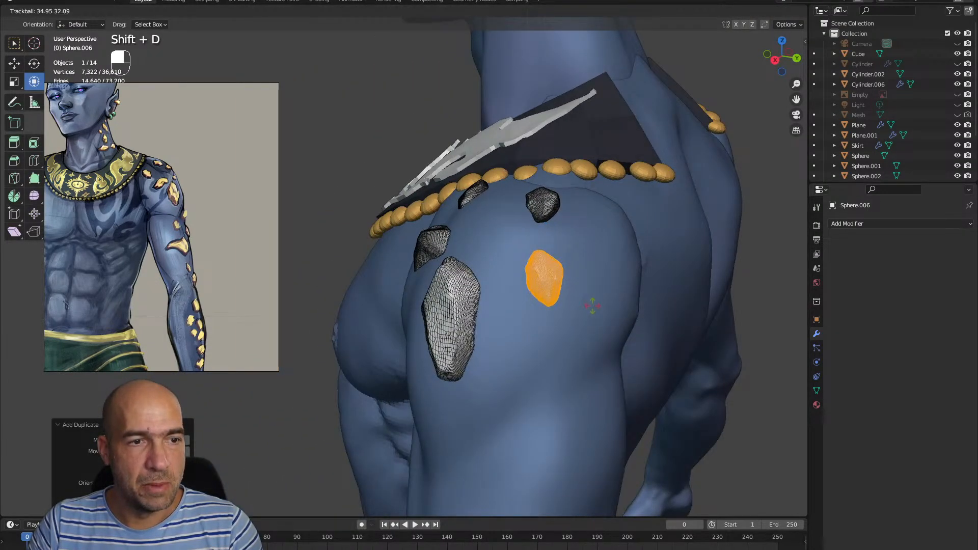
{"action": "left_click", "coordinate": [560, 275]}
{"action": "left_click_drag", "start_coordinate": [561, 275], "coordinate": [571, 272], "text": "alt"}
{"action": "key", "text": "r"}
{"action": "left_click", "coordinate": [601, 239]}
{"action": "left_click_drag", "start_coordinate": [601, 240], "coordinate": [618, 234], "text": "alt"}
Reshape the lower side chip in Sculpt Mode with the Grab brush at a 55 px radius
{"action": "key", "text": "ctrl+Tab"}
{"action": "mouse_move", "coordinate": [591, 286]}
{"action": "left_mouse_down", "text": "ctrl+alt"}
{"action": "mouse_move", "coordinate": [565, 323]}
{"action": "mouse_move", "coordinate": [539, 291]}
{"action": "mouse_move", "coordinate": [513, 282]}
{"action": "left_mouse_up", "text": "ctrl+alt"}
{"action": "key", "text": "g"}
{"action": "left_click_drag", "start_coordinate": [514, 281], "coordinate": [456, 262], "text": "alt"}
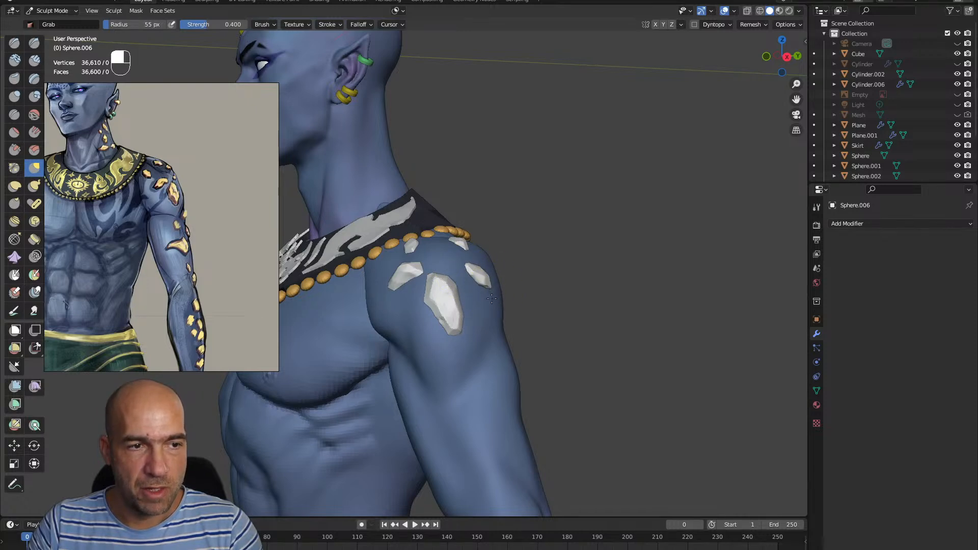
{"action": "mouse_move", "coordinate": [504, 293]}
{"action": "left_mouse_down", "text": "alt"}
{"action": "mouse_move", "coordinate": [410, 306]}
{"action": "mouse_move", "coordinate": [494, 290]}
{"action": "left_mouse_up", "text": "alt"}
{"action": "mouse_move", "coordinate": [495, 305]}
{"action": "left_mouse_down", "text": "ctrl+alt"}
{"action": "mouse_move", "coordinate": [492, 292]}
{"action": "mouse_move", "coordinate": [552, 295]}
{"action": "mouse_move", "coordinate": [549, 278]}
{"action": "mouse_move", "coordinate": [541, 303]}
{"action": "left_mouse_up", "text": "ctrl+alt"}
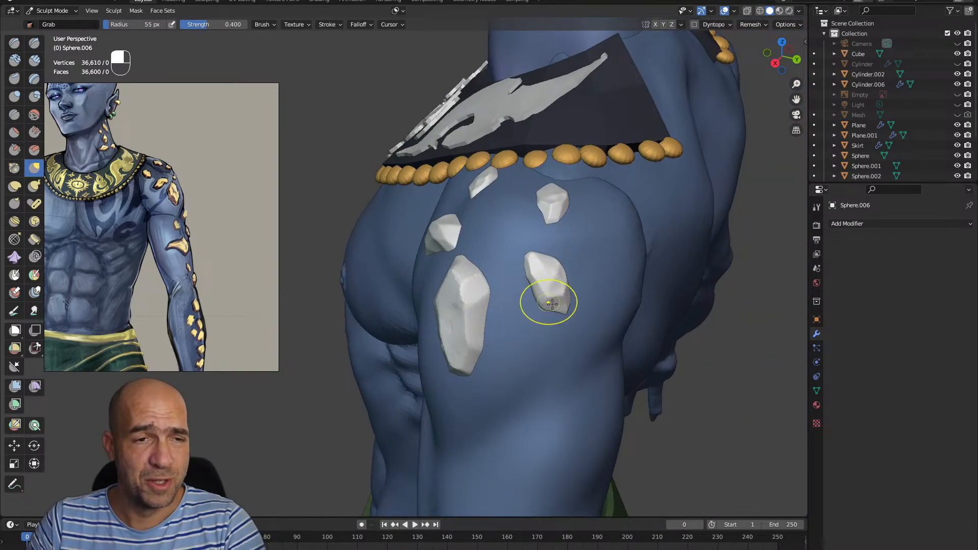
Refine the lower side chip with Draw Sharp at 35 px, Scrape/Peaks, and the Grab brush at 46 px
{"action": "key", "text": "1"}
{"action": "key", "text": "bracketleft"}
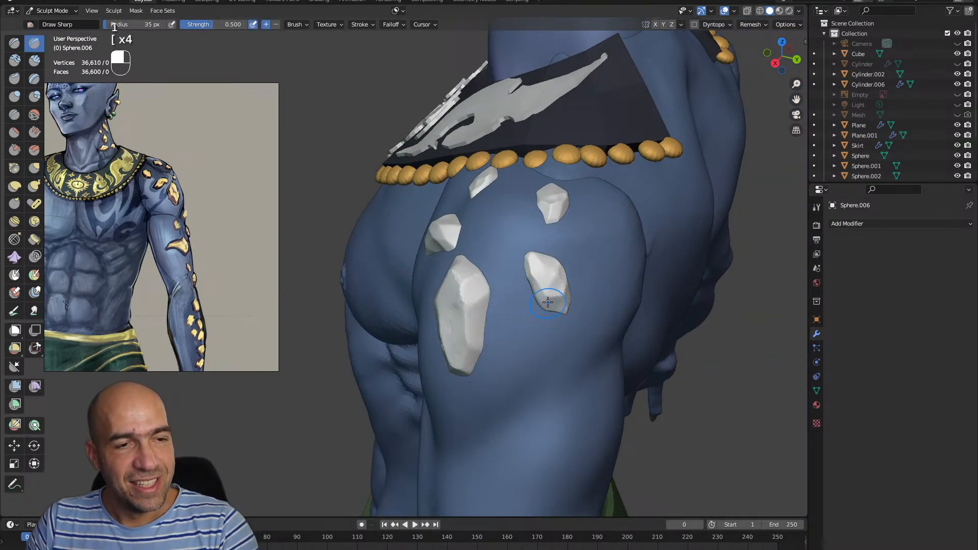
{"action": "mouse_move", "coordinate": [542, 312]}
{"action": "left_mouse_down", "text": "alt"}
{"action": "mouse_move", "coordinate": [555, 306]}
{"action": "mouse_move", "coordinate": [543, 301]}
{"action": "left_mouse_up", "text": "alt"}
{"action": "key", "text": "3"}
{"action": "key", "text": "g"}
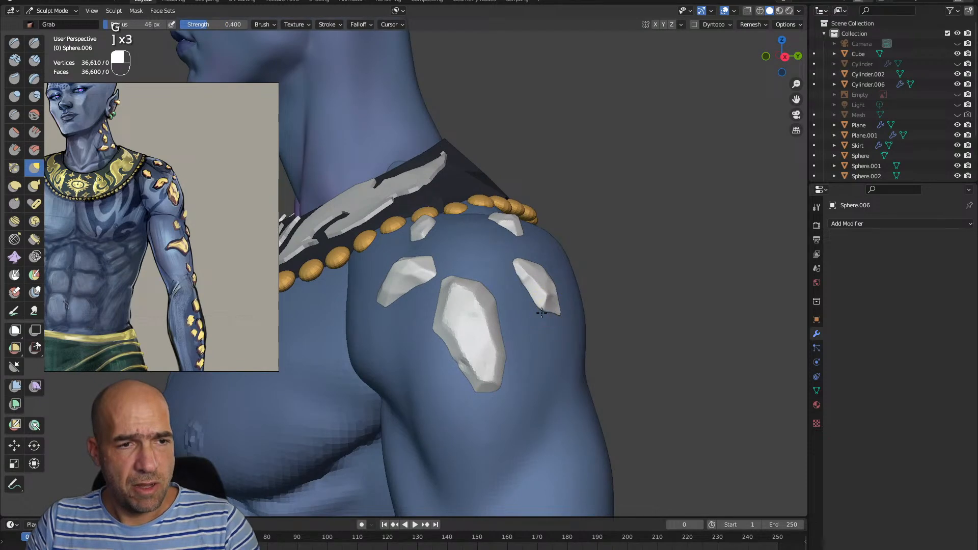
{"action": "mouse_move", "coordinate": [563, 284]}
{"action": "middle_mouse_down"}
{"action": "mouse_move", "coordinate": [543, 296]}
{"action": "mouse_move", "coordinate": [558, 295]}
{"action": "mouse_move", "coordinate": [557, 309]}
{"action": "mouse_move", "coordinate": [552, 299]}
{"action": "mouse_move", "coordinate": [566, 302]}
{"action": "mouse_move", "coordinate": [492, 314]}
{"action": "middle_mouse_up"}
{"action": "left_click_drag", "start_coordinate": [492, 314], "coordinate": [502, 277], "text": "alt"}
{"action": "left_click_drag", "start_coordinate": [501, 277], "coordinate": [506, 343], "text": "alt+shift"}
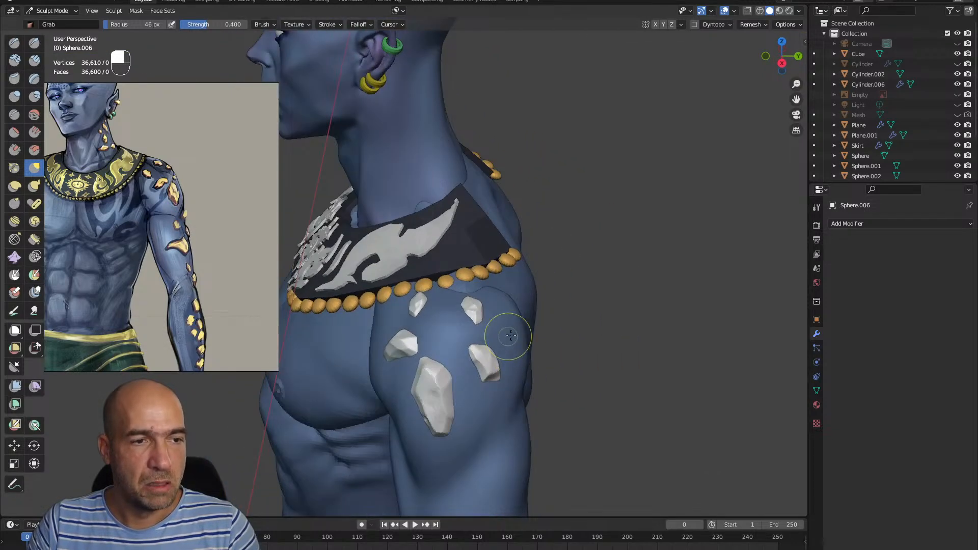
Duplicate the lower side chip in Edit Mode and place a smaller copy in the gap between the shoulder chips
{"action": "key", "text": "Tab"}
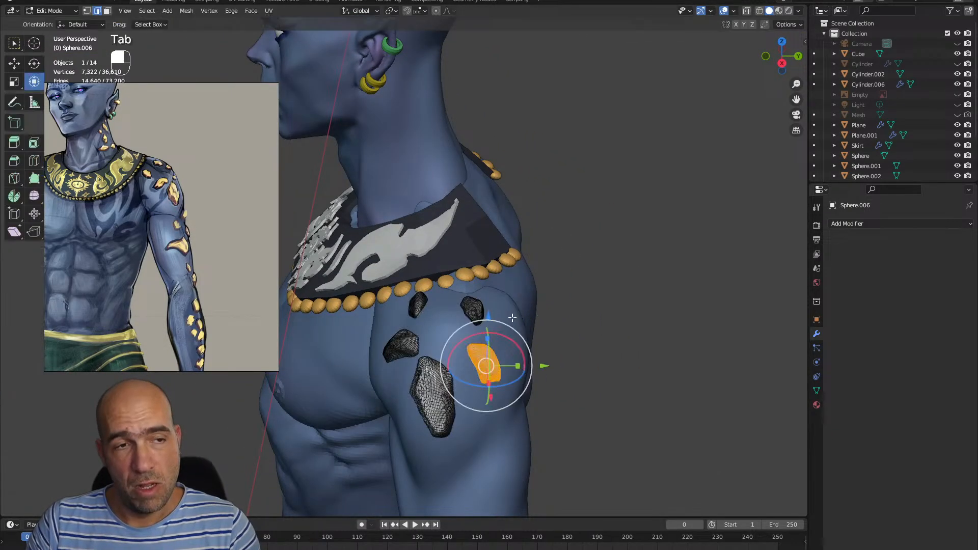
{"action": "left_click_drag", "start_coordinate": [508, 317], "coordinate": [504, 312], "text": "alt"}
{"action": "key", "text": "shift+d"}
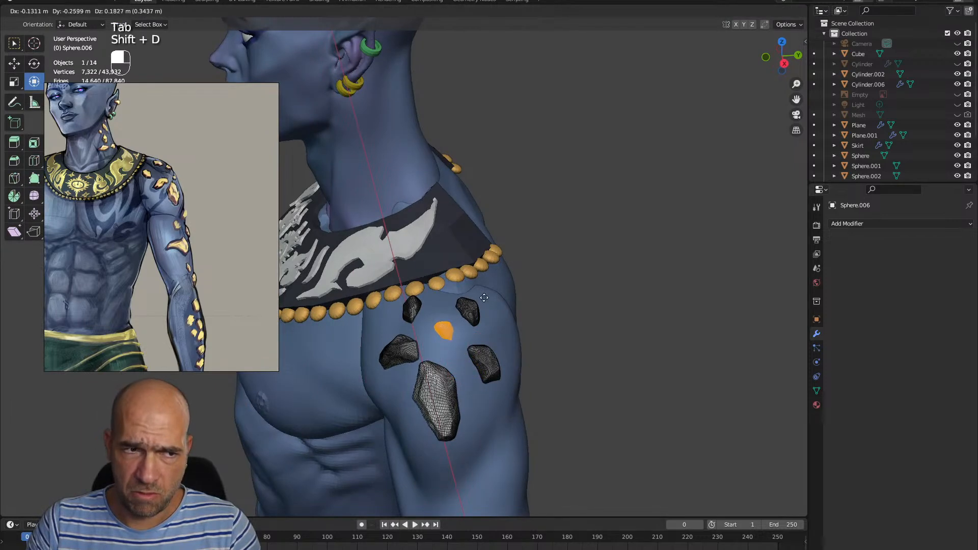
{"action": "left_click", "coordinate": [495, 303], "text": "ctrl"}
{"action": "middle_click_drag", "start_coordinate": [495, 303], "coordinate": [512, 293], "text": "ctrl"}
{"action": "middle_click_drag", "start_coordinate": [512, 293], "coordinate": [526, 296], "text": "alt"}
{"action": "left_click_drag", "start_coordinate": [497, 360], "coordinate": [523, 340]}
Sculpt the small central chip with Scrape/Peaks at 46 px and the Grab brush at 62 px
{"action": "key", "text": "ctrl+Tab"}
{"action": "mouse_move", "coordinate": [522, 351]}
{"action": "middle_mouse_down", "text": "ctrl"}
{"action": "mouse_move", "coordinate": [509, 410]}
{"action": "mouse_move", "coordinate": [486, 399]}
{"action": "mouse_move", "coordinate": [486, 389]}
{"action": "middle_mouse_up", "text": "ctrl"}
{"action": "key", "text": "g"}
{"action": "key", "text": "3"}
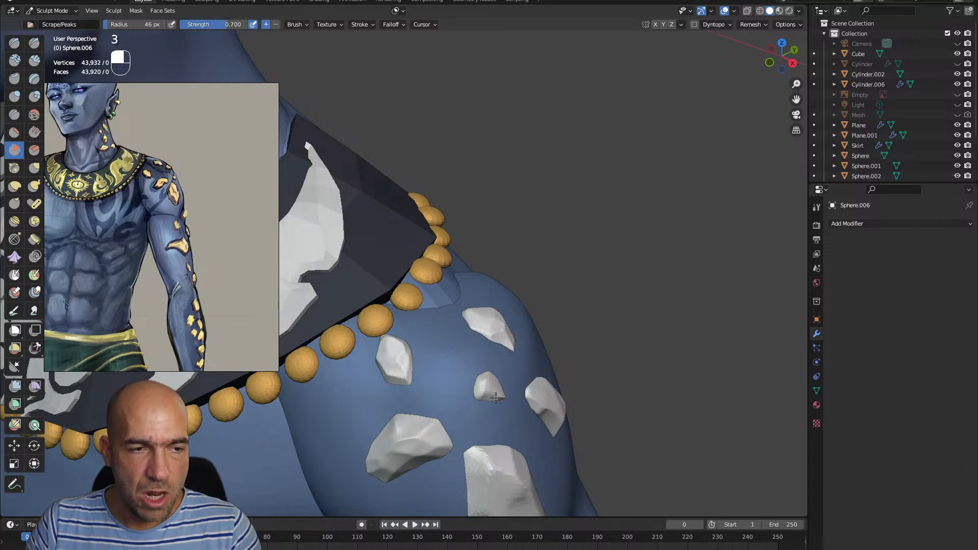
{"action": "middle_click_drag", "start_coordinate": [510, 387], "coordinate": [489, 390]}
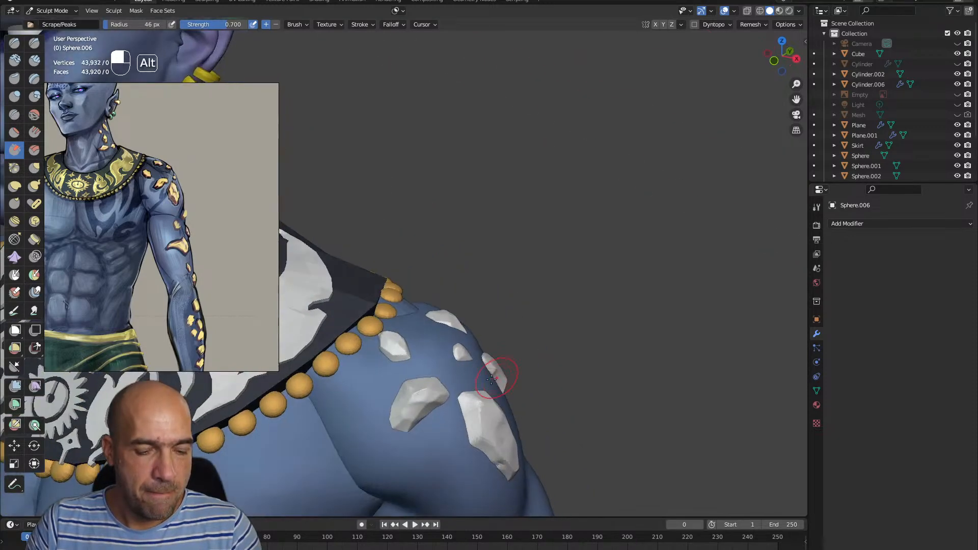
{"action": "key", "text": "g"}
{"action": "left_click_drag", "start_coordinate": [471, 348], "coordinate": [466, 418], "text": "ctrl+alt"}
Examine the shoulder chips and the character's proportions from the back, side and front
{"action": "left_click_drag", "start_coordinate": [467, 387], "coordinate": [295, 364], "text": "alt"}
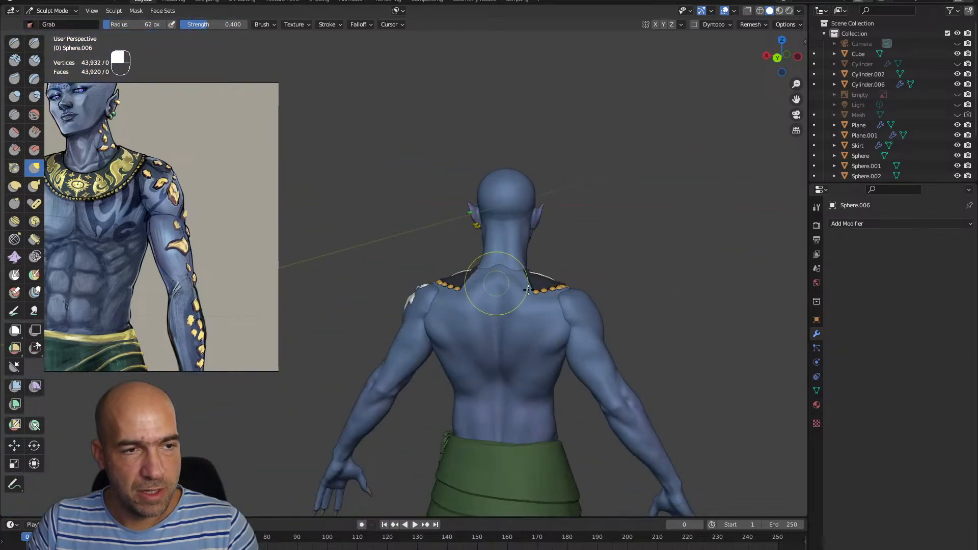
{"action": "left_click_drag", "start_coordinate": [496, 441], "coordinate": [491, 347], "text": "alt+shift"}
{"action": "left_click_drag", "start_coordinate": [438, 390], "coordinate": [607, 357], "text": "alt"}
{"action": "left_click_drag", "start_coordinate": [586, 351], "coordinate": [540, 224], "text": "ctrl+alt"}
{"action": "left_click_drag", "start_coordinate": [533, 214], "coordinate": [515, 343], "text": "alt+shift"}
{"action": "left_click_drag", "start_coordinate": [514, 326], "coordinate": [489, 426], "text": "ctrl+alt"}
{"action": "mouse_move", "coordinate": [458, 428]}
{"action": "left_mouse_down", "text": "alt+shift"}
{"action": "mouse_move", "coordinate": [482, 350]}
{"action": "mouse_move", "coordinate": [563, 273]}
{"action": "mouse_move", "coordinate": [468, 267]}
{"action": "mouse_move", "coordinate": [523, 314]}
{"action": "mouse_move", "coordinate": [545, 301]}
{"action": "left_mouse_up", "text": "alt+shift"}
{"action": "mouse_move", "coordinate": [535, 288]}
{"action": "left_mouse_down", "text": "alt+shift"}
{"action": "mouse_move", "coordinate": [519, 251]}
{"action": "mouse_move", "coordinate": [530, 236]}
{"action": "left_mouse_up", "text": "alt+shift"}
{"action": "left_click_drag", "start_coordinate": [468, 248], "coordinate": [546, 253], "text": "alt"}
{"action": "mouse_move", "coordinate": [474, 243]}
{"action": "left_mouse_down", "text": "alt+shift"}
{"action": "mouse_move", "coordinate": [546, 293]}
{"action": "mouse_move", "coordinate": [556, 249]}
{"action": "left_mouse_up", "text": "alt+shift"}
{"action": "mouse_move", "coordinate": [555, 250]}
{"action": "left_mouse_down", "text": "alt+shift"}
{"action": "mouse_move", "coordinate": [540, 267]}
{"action": "mouse_move", "coordinate": [530, 321]}
{"action": "left_mouse_up", "text": "alt+shift"}
{"action": "mouse_move", "coordinate": [525, 301]}
{"action": "left_mouse_down", "text": "alt"}
{"action": "mouse_move", "coordinate": [564, 296]}
{"action": "mouse_move", "coordinate": [497, 286]}
{"action": "left_mouse_up", "text": "alt"}
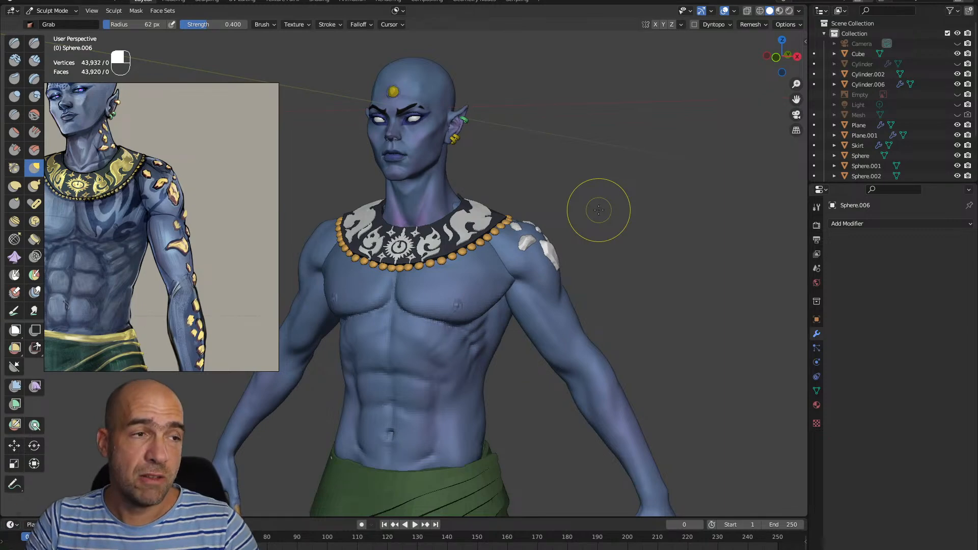
Reframe the concept art reference to show the torso and the arm's golden pieces
{"action": "scroll", "coordinate": [200, 191], "scroll_direction": "down", "scroll_amount": 4}
{"action": "scroll", "coordinate": [200, 192], "scroll_direction": "up", "scroll_amount": 3}
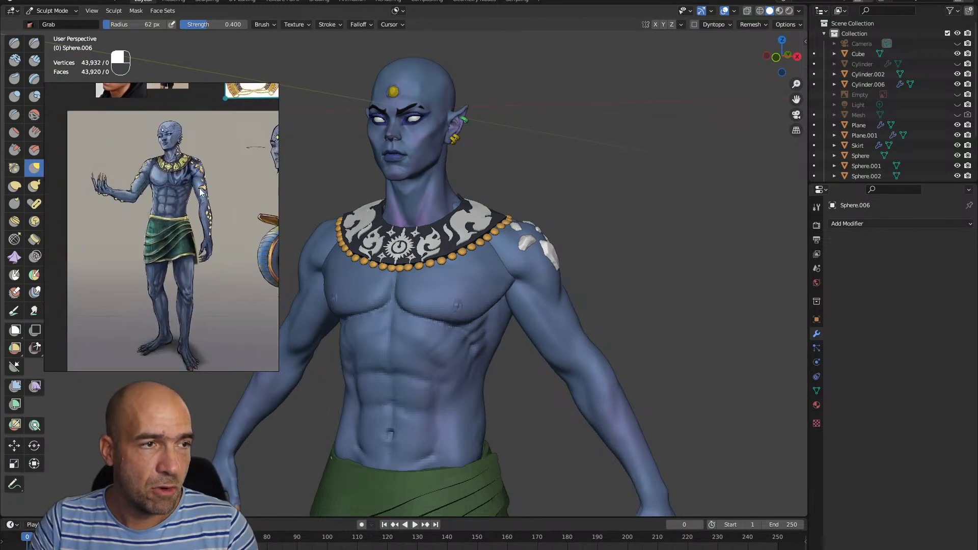
{"action": "scroll", "coordinate": [200, 192], "scroll_direction": "up", "scroll_amount": 2}
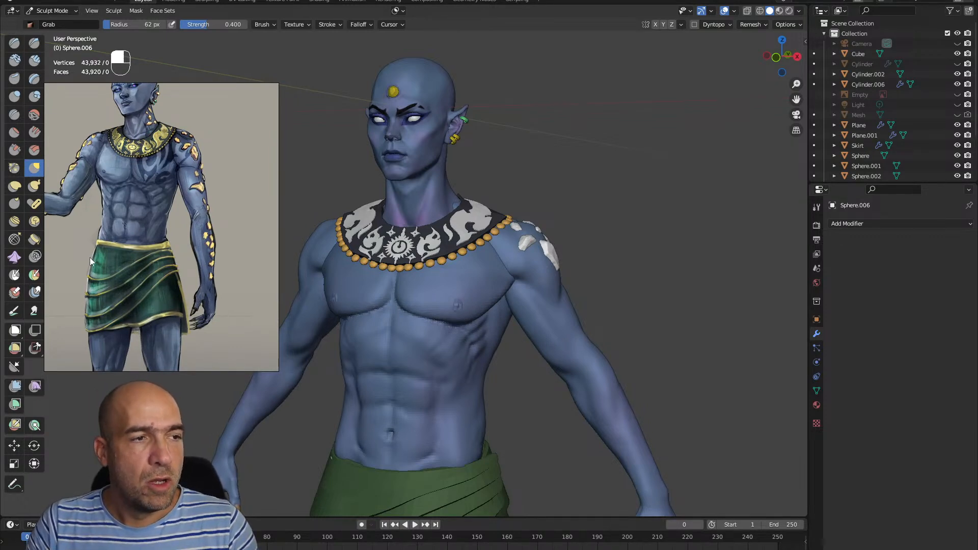
{"action": "scroll", "coordinate": [191, 206], "scroll_direction": "up", "scroll_amount": 3}
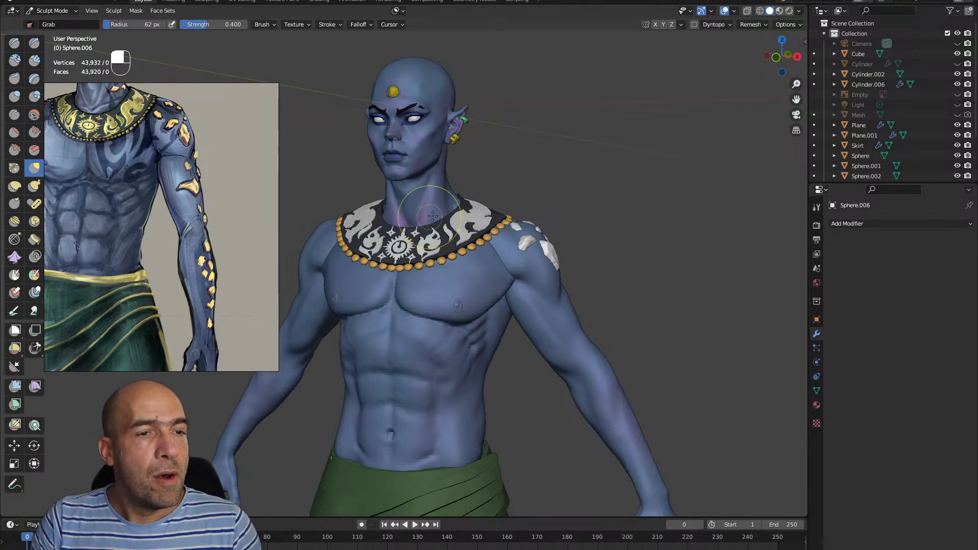
Reshape the large shoulder chip with the Grab brush at a 75 px radius
{"action": "mouse_move", "coordinate": [699, 234]}
{"action": "left_mouse_down", "text": "alt"}
{"action": "mouse_move", "coordinate": [619, 266]}
{"action": "mouse_move", "coordinate": [627, 247]}
{"action": "mouse_move", "coordinate": [592, 262]}
{"action": "left_mouse_up", "text": "alt"}
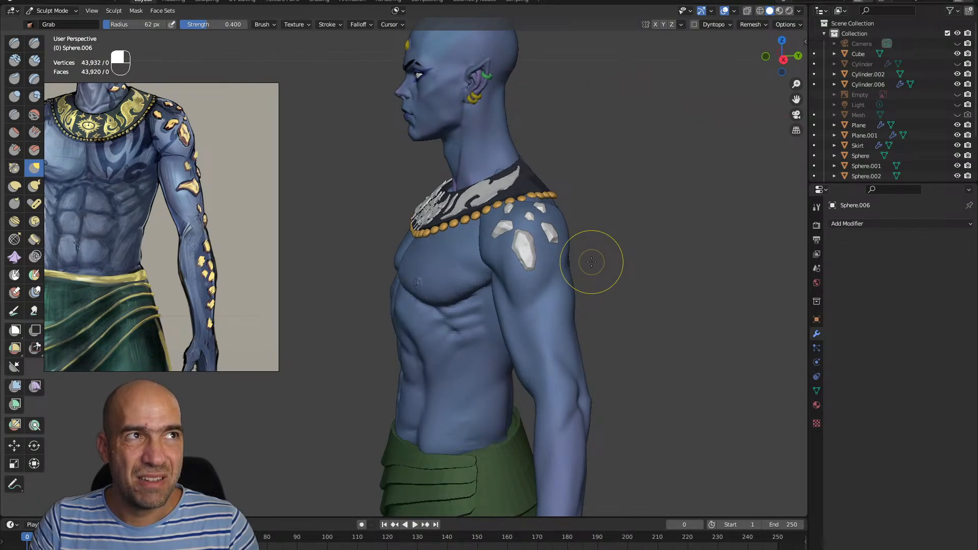
{"action": "left_click_drag", "start_coordinate": [656, 258], "coordinate": [683, 188], "text": "ctrl+alt"}
{"action": "mouse_move", "coordinate": [671, 222]}
{"action": "left_mouse_down", "text": "alt+shift"}
{"action": "mouse_move", "coordinate": [612, 249]}
{"action": "mouse_move", "coordinate": [601, 286]}
{"action": "mouse_move", "coordinate": [497, 281]}
{"action": "left_mouse_up", "text": "alt+shift"}
{"action": "key", "text": "alt+Tab"}
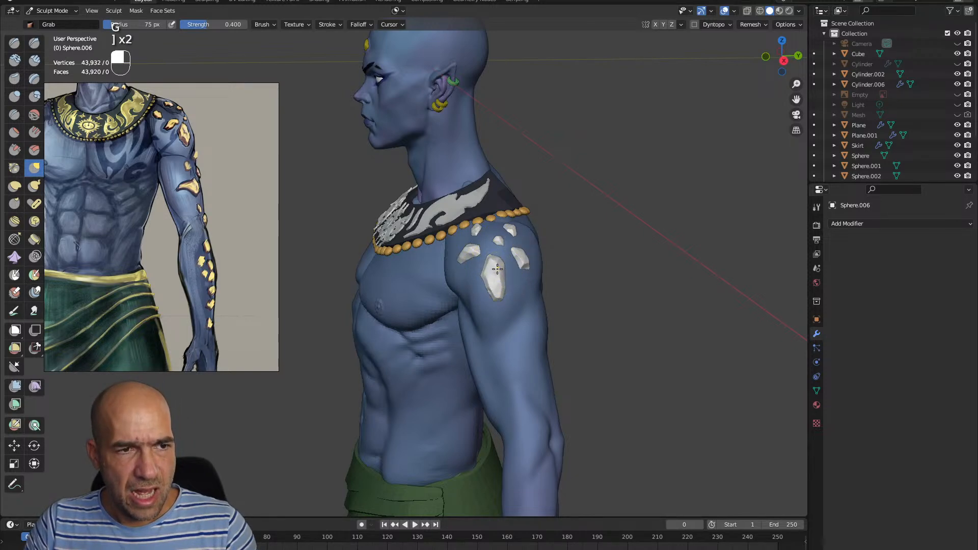
{"action": "mouse_move", "coordinate": [541, 288]}
{"action": "left_mouse_down", "text": "alt"}
{"action": "mouse_move", "coordinate": [494, 299]}
{"action": "mouse_move", "coordinate": [514, 305]}
{"action": "mouse_move", "coordinate": [546, 289]}
{"action": "mouse_move", "coordinate": [515, 276]}
{"action": "mouse_move", "coordinate": [550, 284]}
{"action": "mouse_move", "coordinate": [524, 291]}
{"action": "mouse_move", "coordinate": [468, 252]}
{"action": "mouse_move", "coordinate": [537, 278]}
{"action": "left_mouse_up", "text": "alt"}
{"action": "scroll", "coordinate": [530, 303], "scroll_direction": "up", "scroll_amount": 3}
{"action": "mouse_move", "coordinate": [548, 317]}
{"action": "left_mouse_down", "text": "ctrl+alt"}
{"action": "mouse_move", "coordinate": [574, 323]}
{"action": "mouse_move", "coordinate": [538, 334]}
{"action": "left_mouse_up", "text": "ctrl+alt"}
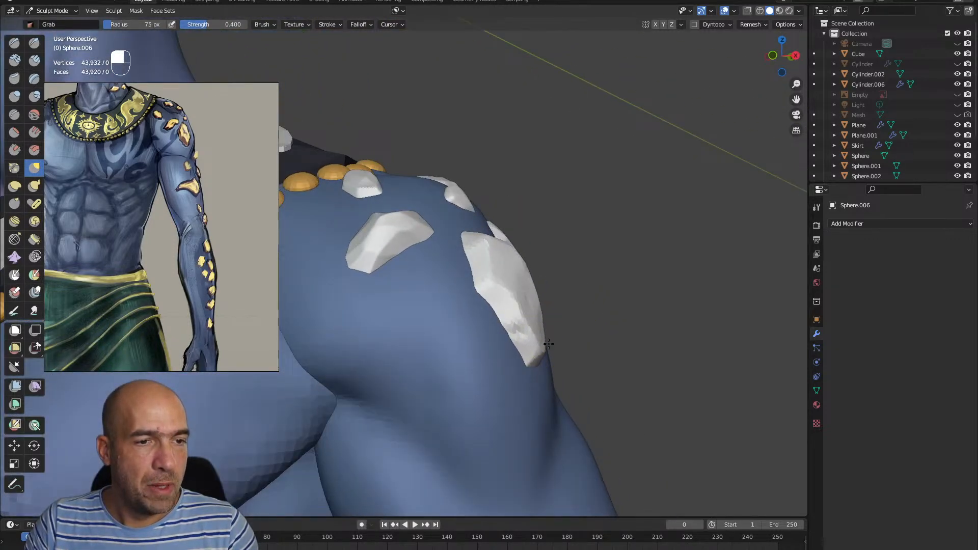
{"action": "mouse_move", "coordinate": [553, 330]}
{"action": "middle_mouse_down"}
{"action": "mouse_move", "coordinate": [524, 296]}
{"action": "mouse_move", "coordinate": [546, 295]}
{"action": "middle_mouse_up"}
Flatten the large shoulder chip's facets with the Scrape/Peaks brush at a 60 px radius
{"action": "key", "text": "3"}
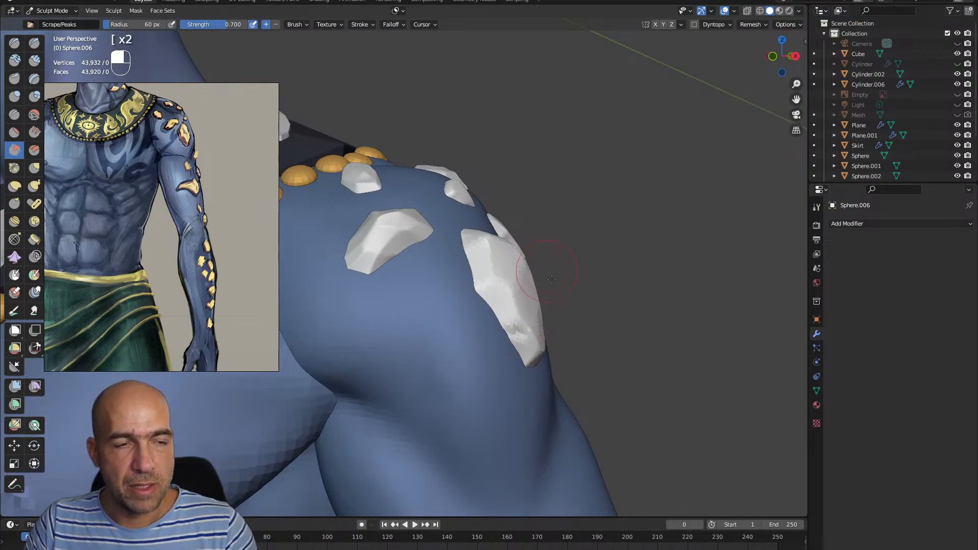
{"action": "middle_click_drag", "start_coordinate": [528, 354], "coordinate": [567, 332]}
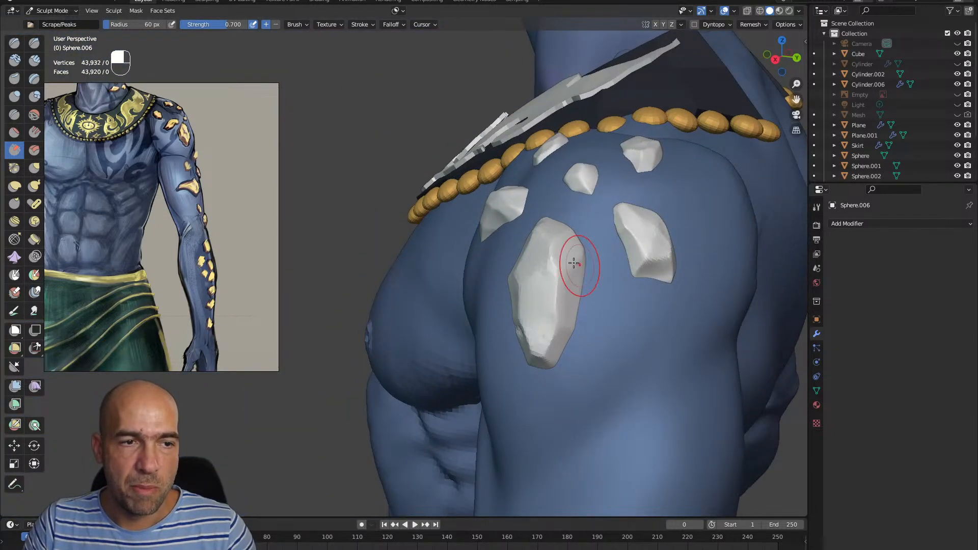
{"action": "left_click_drag", "start_coordinate": [642, 291], "coordinate": [627, 351], "text": "ctrl+alt"}
{"action": "left_click_drag", "start_coordinate": [627, 352], "coordinate": [548, 316], "text": "alt"}
Duplicate the small central chip in Edit Mode and place the copy by the outer upper arm
{"action": "left_click_drag", "start_coordinate": [545, 383], "coordinate": [509, 284], "text": "ctrl+alt"}
{"action": "key", "text": "Tab"}
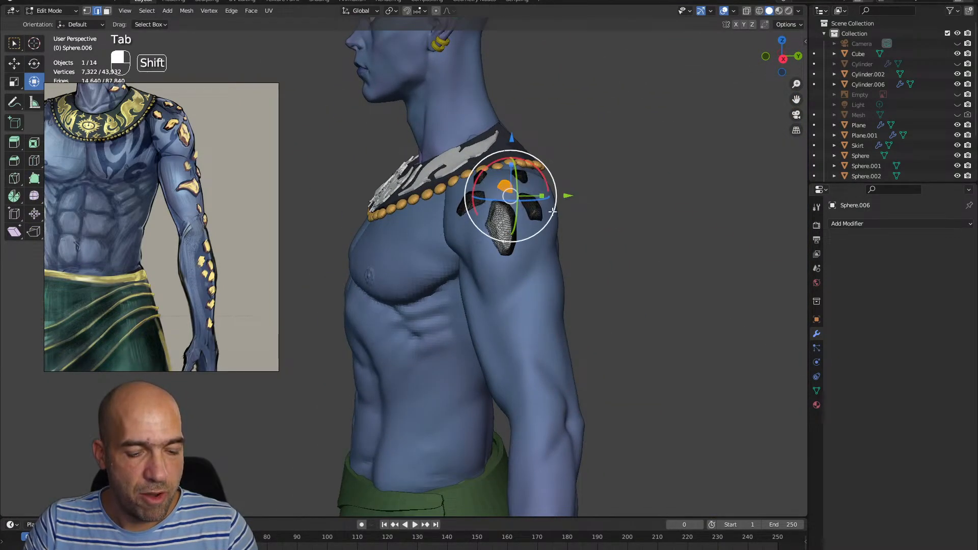
{"action": "key", "text": "shift+d"}
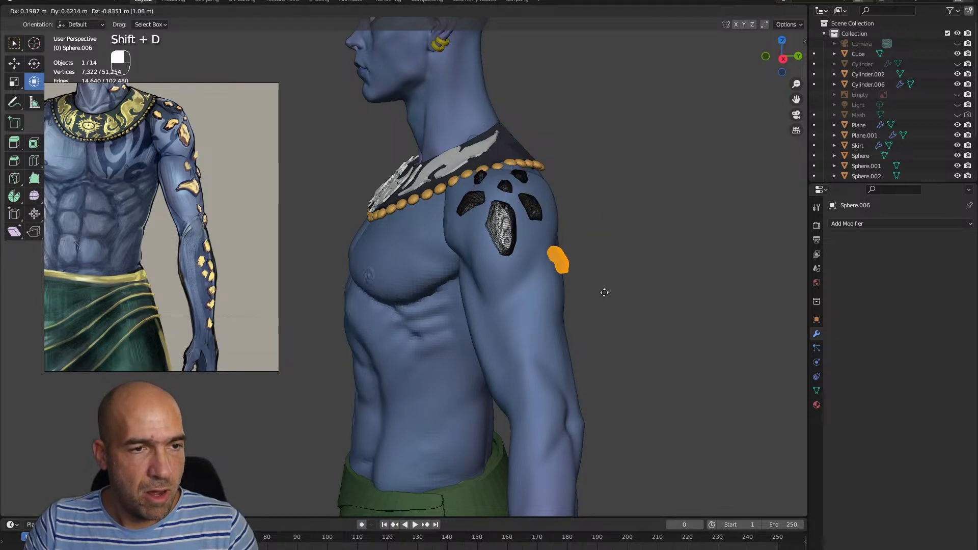
{"action": "left_click", "coordinate": [605, 294]}
Rotate the upper-arm chip freely and move it onto the arm's surface below the large chip
{"action": "left_click_drag", "start_coordinate": [631, 289], "coordinate": [609, 341], "text": "ctrl+alt"}
{"action": "left_click_drag", "start_coordinate": [609, 341], "coordinate": [737, 296], "text": "alt"}
{"action": "key", "text": "r"}
{"action": "key", "text": "r"}
{"action": "left_click", "coordinate": [618, 316]}
{"action": "key", "text": "g"}
{"action": "left_click", "coordinate": [578, 367]}
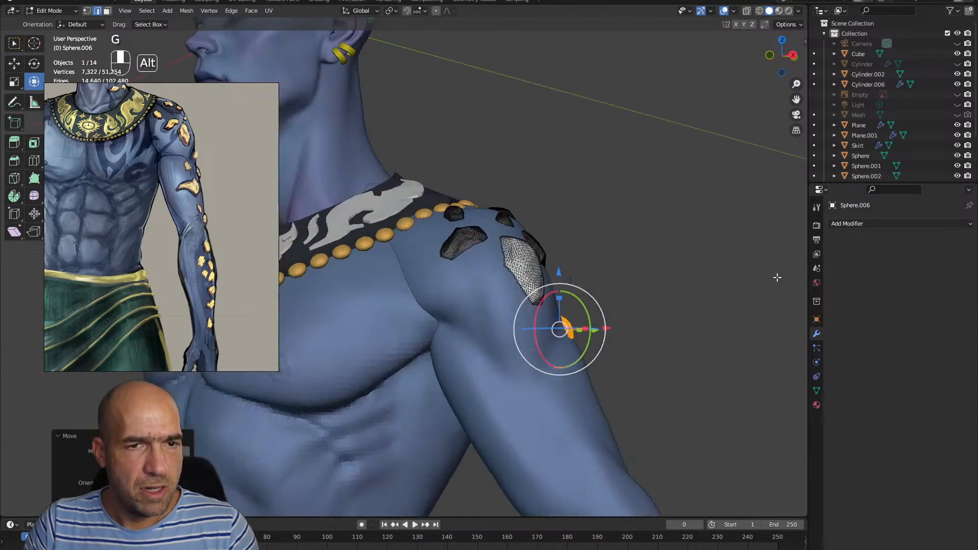
Add a Mirror modifier on the X axis to the chips and turn off its viewport display
{"action": "left_click", "coordinate": [840, 226]}
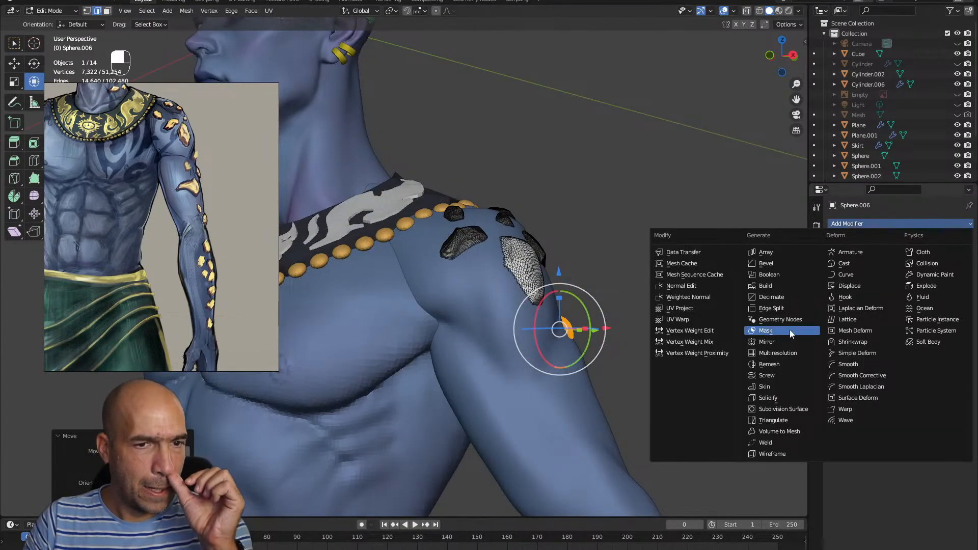
{"action": "left_click", "coordinate": [772, 341]}
{"action": "left_click_drag", "start_coordinate": [647, 322], "coordinate": [682, 326], "text": "alt"}
{"action": "left_click_drag", "start_coordinate": [681, 326], "coordinate": [443, 357], "text": "ctrl+alt"}
{"action": "left_click_drag", "start_coordinate": [444, 357], "coordinate": [600, 345], "text": "alt+shift"}
{"action": "left_click_drag", "start_coordinate": [600, 345], "coordinate": [688, 337], "text": "ctrl+alt"}
{"action": "left_click_drag", "start_coordinate": [687, 337], "coordinate": [721, 326], "text": "ctrl+alt"}
{"action": "left_click_drag", "start_coordinate": [721, 326], "coordinate": [642, 352], "text": "alt"}
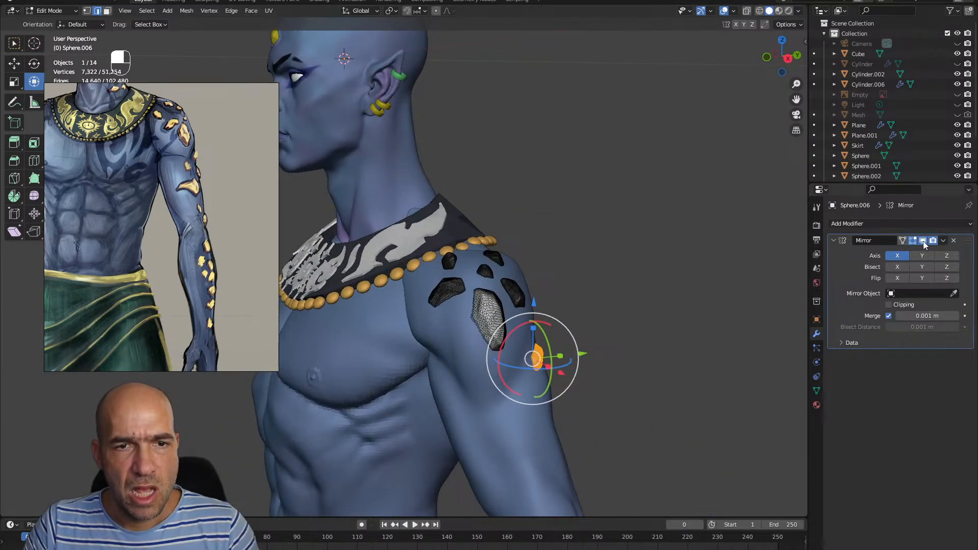
Move the upper-arm chip so that it sits partly embedded in the outer side of the arm
{"action": "left_click_drag", "start_coordinate": [748, 333], "coordinate": [711, 286], "text": "alt"}
{"action": "key", "text": "g"}
{"action": "left_click", "coordinate": [668, 323]}
{"action": "key", "text": "g"}
{"action": "left_click", "coordinate": [716, 287]}
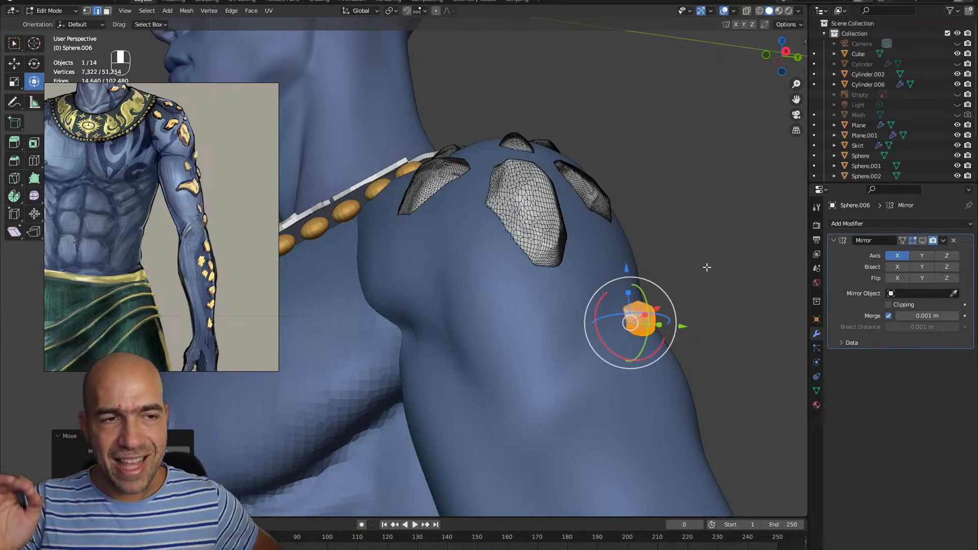
{"action": "mouse_move", "coordinate": [676, 239]}
{"action": "middle_mouse_down"}
{"action": "mouse_move", "coordinate": [659, 295]}
{"action": "mouse_move", "coordinate": [651, 292]}
{"action": "middle_mouse_up"}
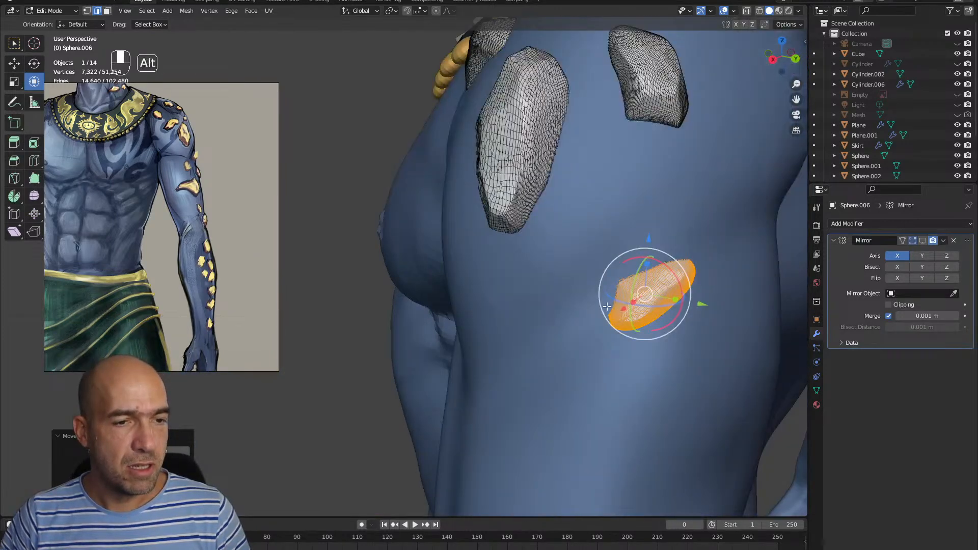
Reshape the upper-arm chip in Sculpt Mode with the Grab brush at a 73 px radius
{"action": "key", "text": "ctrl+Tab"}
{"action": "left_click", "coordinate": [651, 323]}
{"action": "key", "text": "g"}
{"action": "key", "text": "bracketright"}
{"action": "key", "text": "bracketright"}
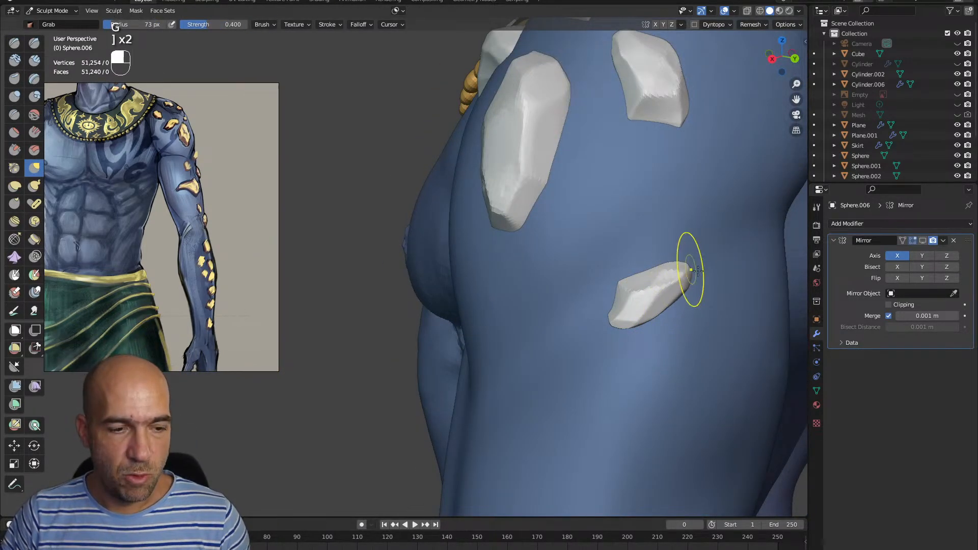
Facet the upper-arm chip with Scrape/Peaks at 73 px and swell its lower edge with Inflate/Deflate at 58 px
{"action": "key", "text": "3"}
{"action": "middle_click_drag", "start_coordinate": [691, 270], "coordinate": [695, 276]}
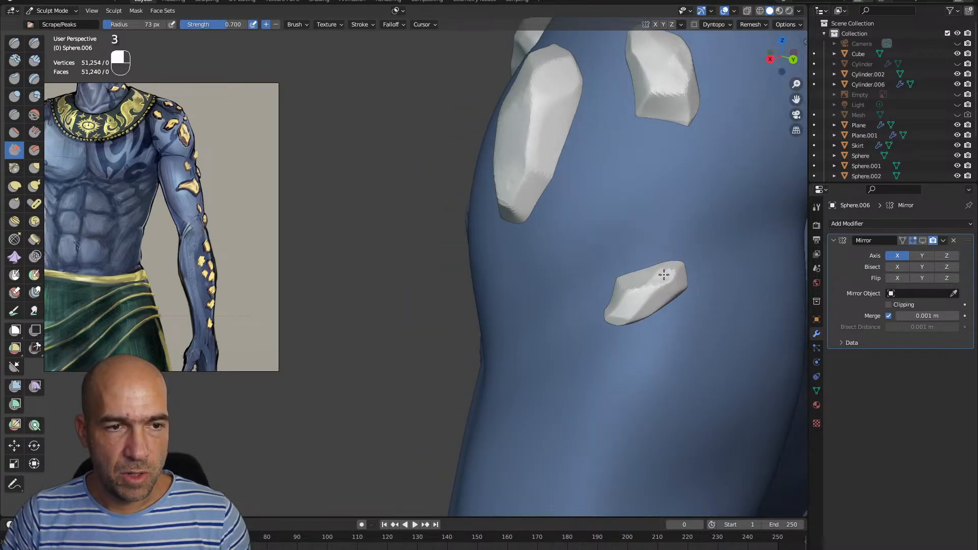
{"action": "middle_click_drag", "start_coordinate": [634, 295], "coordinate": [640, 306]}
{"action": "left_click_drag", "start_coordinate": [608, 325], "coordinate": [652, 331], "text": "alt"}
{"action": "left_click_drag", "start_coordinate": [603, 278], "coordinate": [591, 270], "text": "shift"}
{"action": "left_click_drag", "start_coordinate": [631, 306], "coordinate": [655, 293], "text": "alt"}
{"action": "key", "text": "6"}
{"action": "key", "text": "bracketleft"}
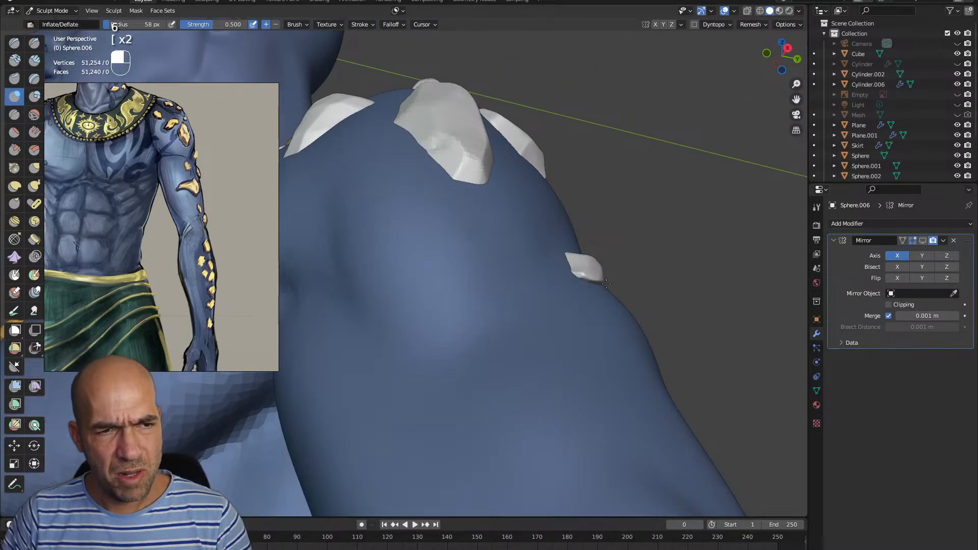
Sharpen the upper-arm chip's facets and edges all around with the Scrape/Peaks brush reduced to 41 px
{"action": "key", "text": "3"}
{"action": "key", "text": "bracketleft"}
{"action": "key", "text": "bracketleft"}
{"action": "key", "text": "bracketleft"}
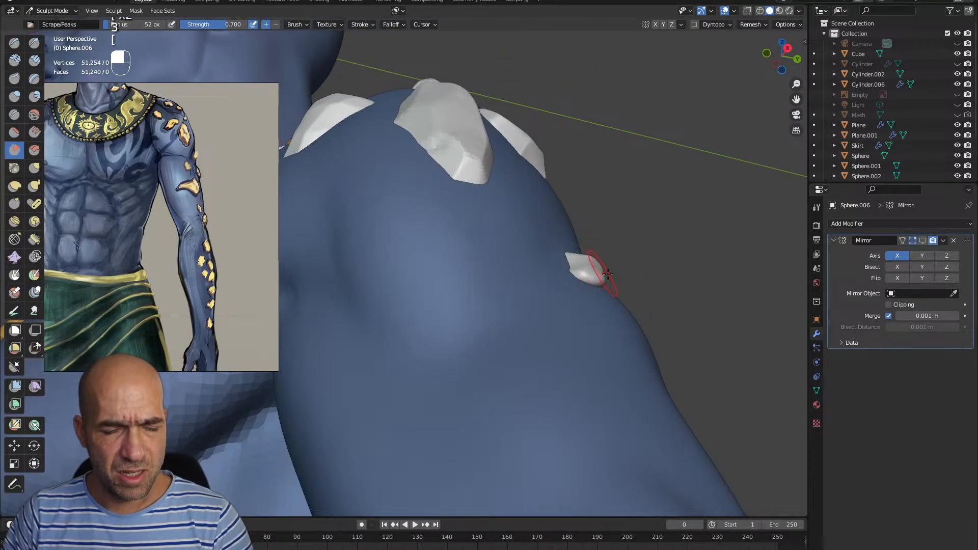
{"action": "mouse_move", "coordinate": [594, 279]}
{"action": "middle_mouse_down"}
{"action": "mouse_move", "coordinate": [623, 269]}
{"action": "mouse_move", "coordinate": [594, 267]}
{"action": "middle_mouse_up"}
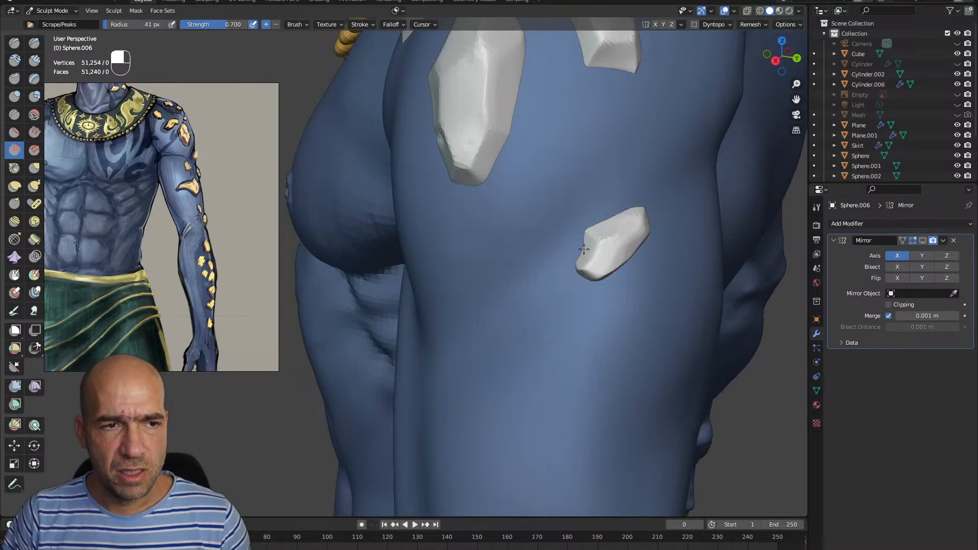
{"action": "middle_click_drag", "start_coordinate": [642, 252], "coordinate": [608, 269]}
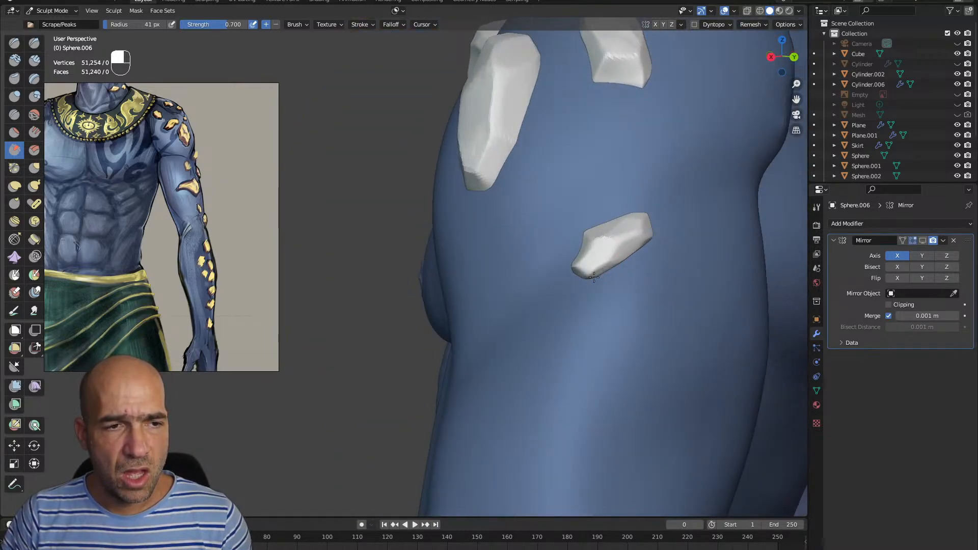
{"action": "middle_click_drag", "start_coordinate": [661, 239], "coordinate": [654, 245]}
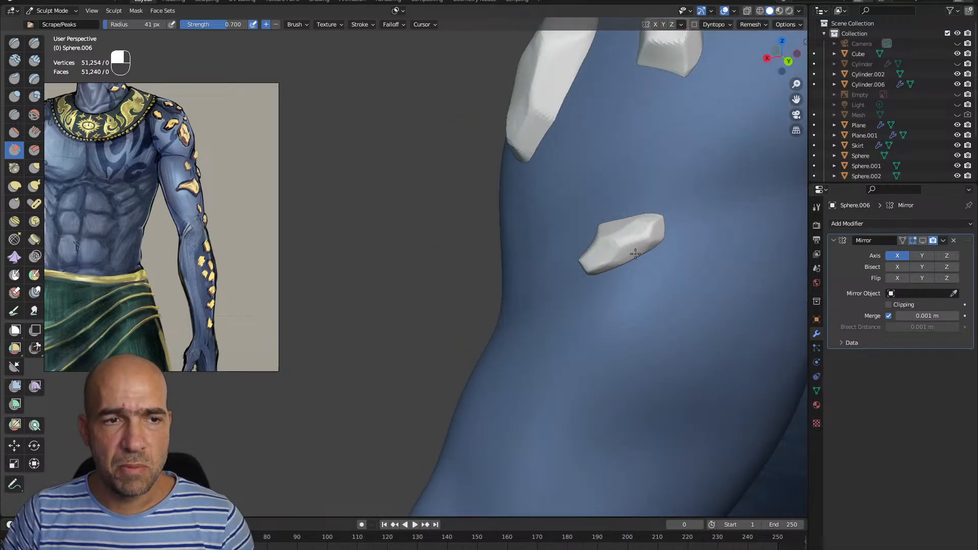
{"action": "middle_click_drag", "start_coordinate": [608, 271], "coordinate": [635, 260]}
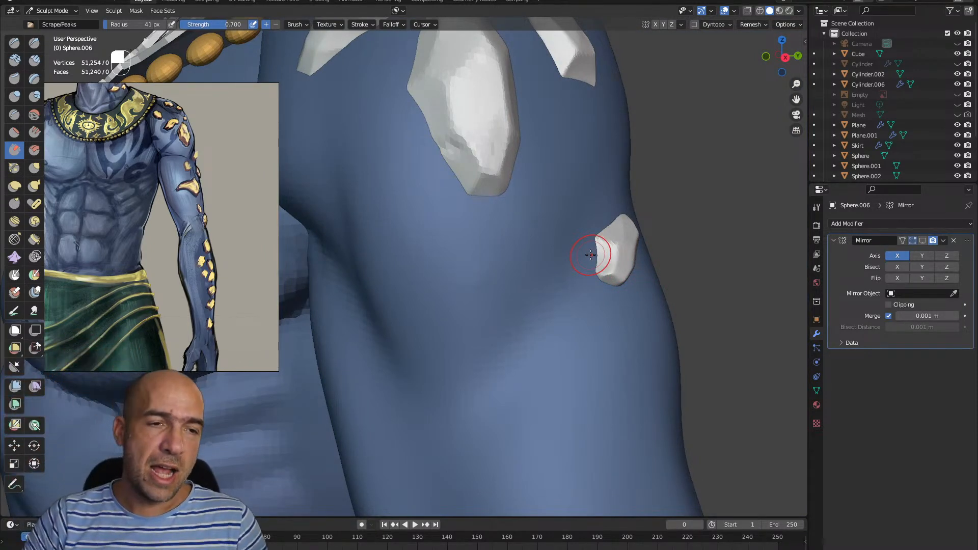
{"action": "left_click_drag", "start_coordinate": [633, 304], "coordinate": [572, 308], "text": "ctrl+alt"}
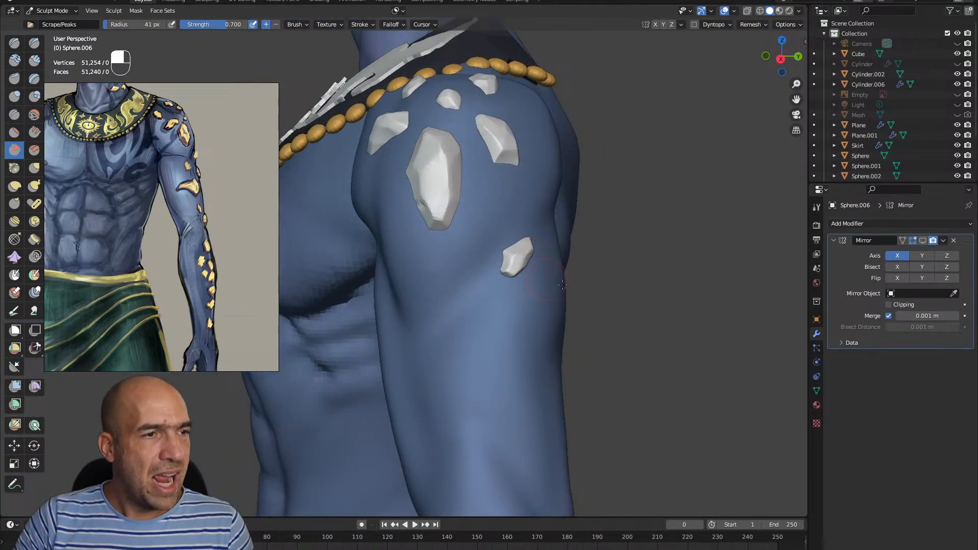
Duplicate the upper-arm chip just below the original and rotate the copy to follow the slope of the outer arm
{"action": "key", "text": "Tab"}
{"action": "key", "text": "shift+d"}
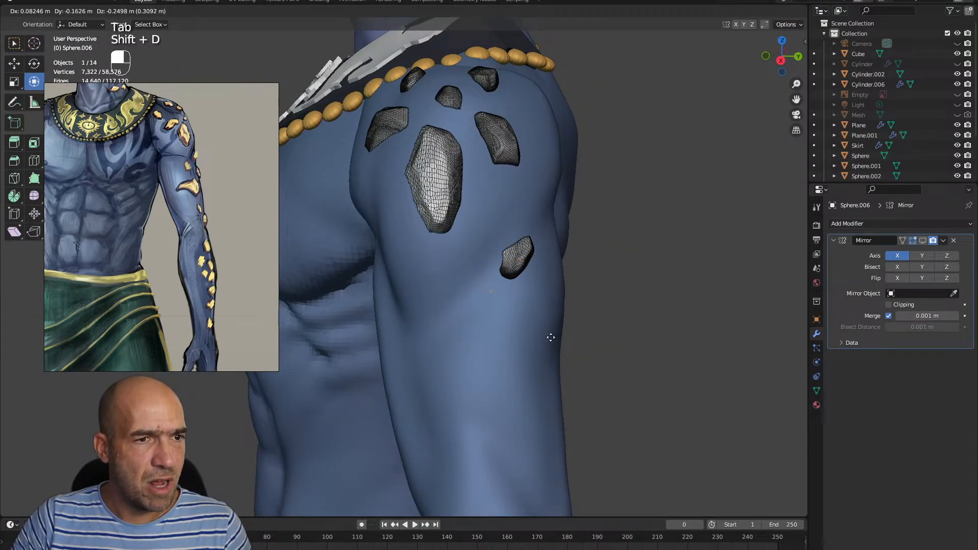
{"action": "left_click", "coordinate": [535, 347]}
{"action": "left_click_drag", "start_coordinate": [536, 347], "coordinate": [570, 326], "text": "alt"}
{"action": "key", "text": "g"}
{"action": "key", "text": "r"}
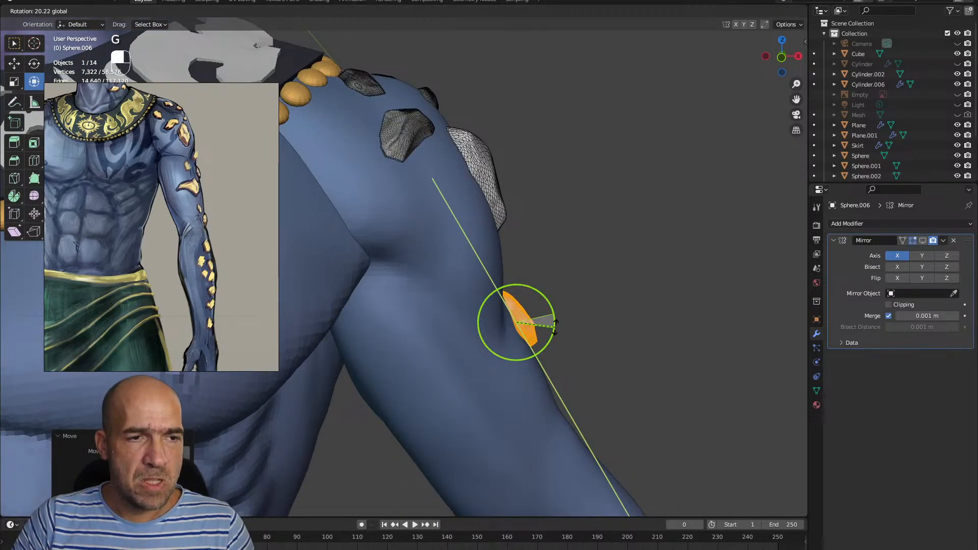
{"action": "left_click", "coordinate": [620, 308]}
{"action": "left_click_drag", "start_coordinate": [620, 307], "coordinate": [586, 306], "text": "alt"}
{"action": "mouse_move", "coordinate": [661, 301]}
{"action": "left_mouse_down", "text": "alt"}
{"action": "mouse_move", "coordinate": [618, 284]}
{"action": "mouse_move", "coordinate": [618, 301]}
{"action": "mouse_move", "coordinate": [576, 312]}
{"action": "mouse_move", "coordinate": [620, 315]}
{"action": "mouse_move", "coordinate": [607, 321]}
{"action": "mouse_move", "coordinate": [576, 295]}
{"action": "left_mouse_up", "text": "alt"}
Reshape the new chip in Sculpt Mode into a longer, tapered piece with the Grab brush at a 67 px radius
{"action": "key", "text": "ctrl+Tab"}
{"action": "mouse_move", "coordinate": [546, 355]}
{"action": "left_mouse_down", "text": "ctrl+alt"}
{"action": "mouse_move", "coordinate": [539, 272]}
{"action": "mouse_move", "coordinate": [515, 364]}
{"action": "mouse_move", "coordinate": [511, 345]}
{"action": "mouse_move", "coordinate": [515, 382]}
{"action": "mouse_move", "coordinate": [530, 327]}
{"action": "mouse_move", "coordinate": [507, 307]}
{"action": "mouse_move", "coordinate": [537, 284]}
{"action": "mouse_move", "coordinate": [528, 285]}
{"action": "left_mouse_up", "text": "ctrl+alt"}
{"action": "key", "text": "g"}
{"action": "key", "text": "bracketright"}
{"action": "key", "text": "bracketright"}
{"action": "key", "text": "bracketright"}
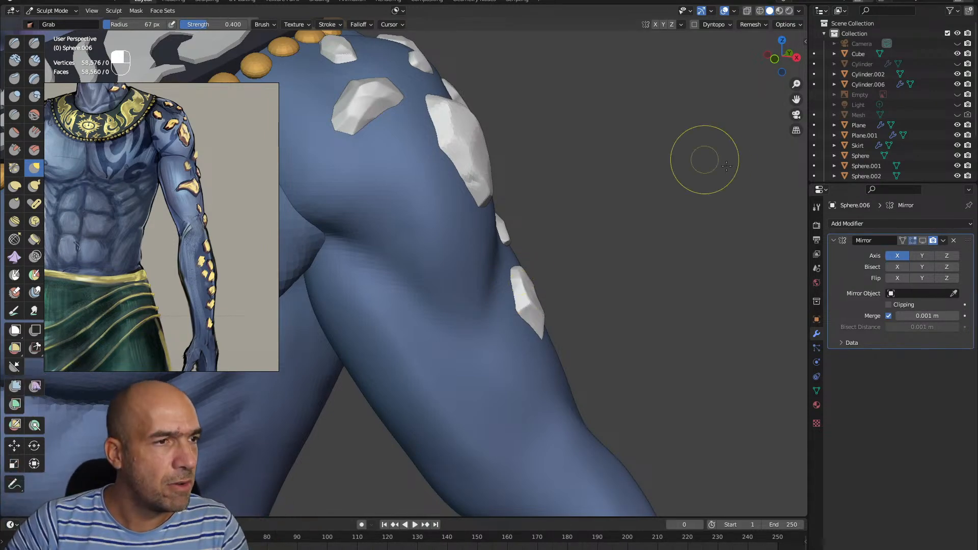
{"action": "middle_click_drag", "start_coordinate": [672, 270], "coordinate": [563, 301]}
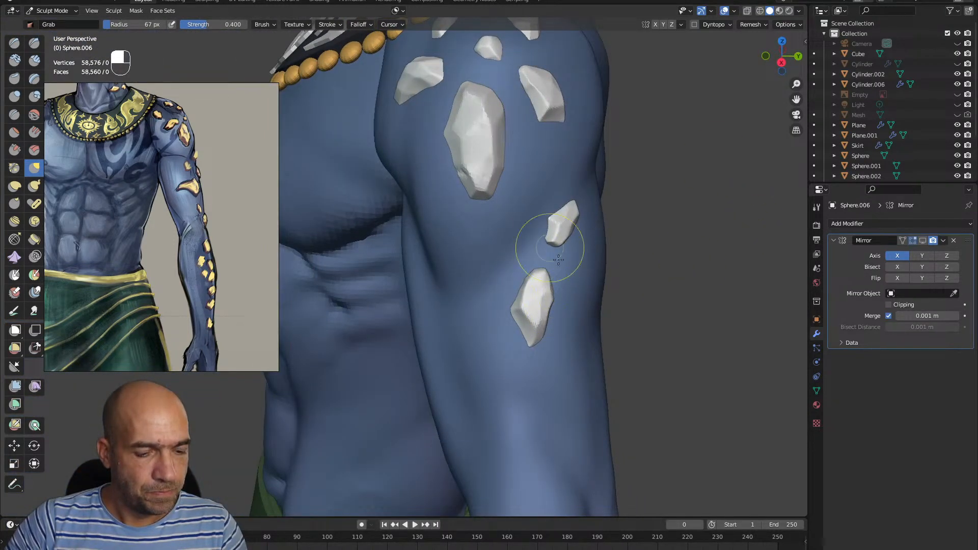
Duplicate the tapered chip further down the arm, turn the copy crosswise and set it partly embedded in the arm's surface
{"action": "key", "text": "Tab"}
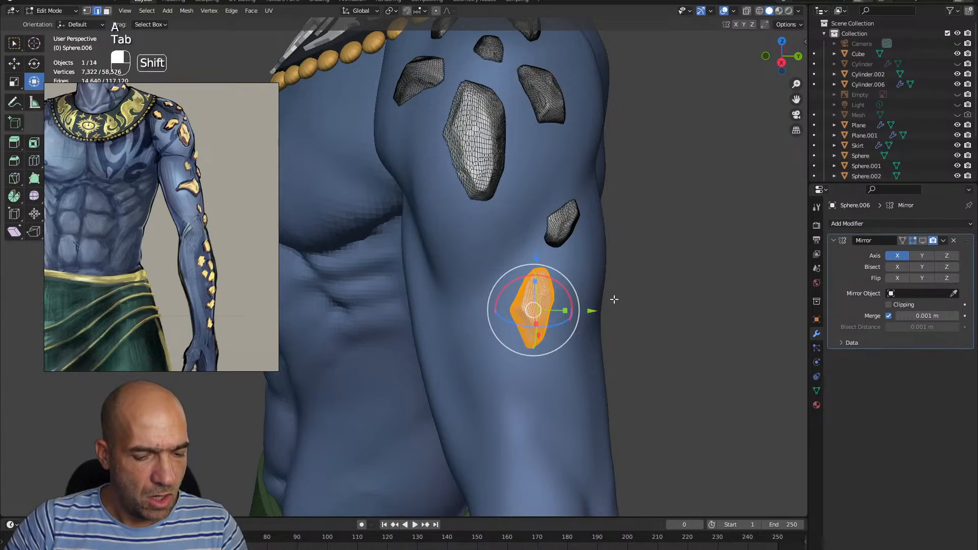
{"action": "key", "text": "shift+d"}
{"action": "left_click", "coordinate": [562, 352]}
{"action": "left_click_drag", "start_coordinate": [519, 344], "coordinate": [454, 305]}
{"action": "left_click_drag", "start_coordinate": [529, 301], "coordinate": [575, 305], "text": "alt"}
{"action": "left_click_drag", "start_coordinate": [551, 300], "coordinate": [548, 351], "text": "ctrl+alt"}
{"action": "left_click_drag", "start_coordinate": [547, 359], "coordinate": [546, 311], "text": "alt+shift"}
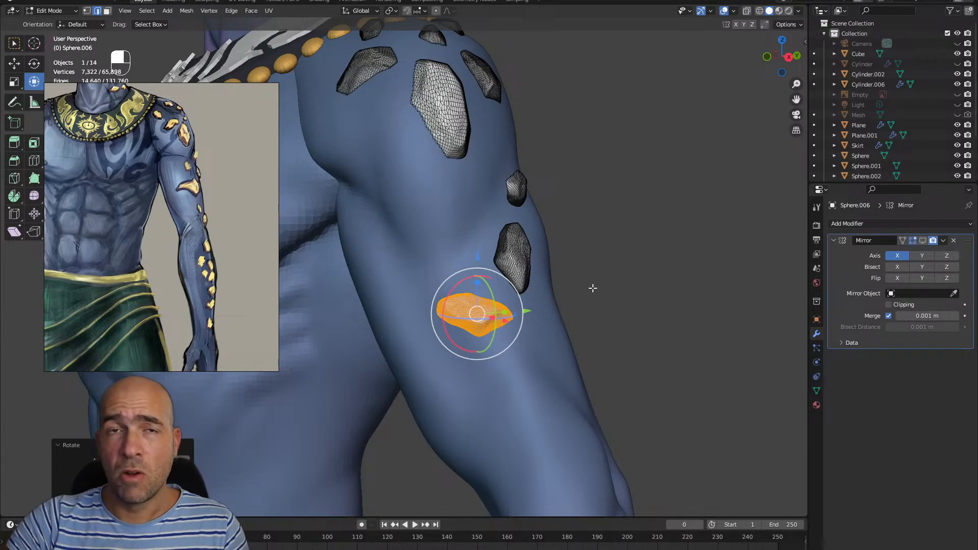
{"action": "left_click_drag", "start_coordinate": [683, 292], "coordinate": [658, 246], "text": "alt"}
{"action": "mouse_move", "coordinate": [504, 301]}
{"action": "left_mouse_down"}
{"action": "mouse_move", "coordinate": [497, 286]}
{"action": "mouse_move", "coordinate": [516, 314]}
{"action": "mouse_move", "coordinate": [589, 254]}
{"action": "mouse_move", "coordinate": [578, 273]}
{"action": "left_mouse_up"}
{"action": "key", "text": "g"}
{"action": "left_click", "coordinate": [507, 320]}
Reshape the crosswise chip into a broad piece with a downward point using the Grab brush at 67 px
{"action": "key", "text": "ctrl+Tab"}
{"action": "mouse_move", "coordinate": [557, 320]}
{"action": "left_mouse_down", "text": "ctrl+alt"}
{"action": "mouse_move", "coordinate": [550, 336]}
{"action": "mouse_move", "coordinate": [479, 298]}
{"action": "left_mouse_up", "text": "ctrl+alt"}
{"action": "key", "text": "g"}
{"action": "mouse_move", "coordinate": [459, 240]}
{"action": "left_mouse_down", "text": "ctrl+alt"}
{"action": "mouse_move", "coordinate": [441, 245]}
{"action": "mouse_move", "coordinate": [444, 302]}
{"action": "mouse_move", "coordinate": [491, 295]}
{"action": "mouse_move", "coordinate": [484, 289]}
{"action": "mouse_move", "coordinate": [533, 347]}
{"action": "mouse_move", "coordinate": [551, 312]}
{"action": "mouse_move", "coordinate": [578, 329]}
{"action": "mouse_move", "coordinate": [602, 308]}
{"action": "left_mouse_up", "text": "ctrl+alt"}
{"action": "mouse_move", "coordinate": [611, 301]}
{"action": "left_mouse_down", "text": "ctrl+alt"}
{"action": "mouse_move", "coordinate": [566, 279]}
{"action": "mouse_move", "coordinate": [571, 307]}
{"action": "mouse_move", "coordinate": [588, 309]}
{"action": "left_mouse_up", "text": "ctrl+alt"}
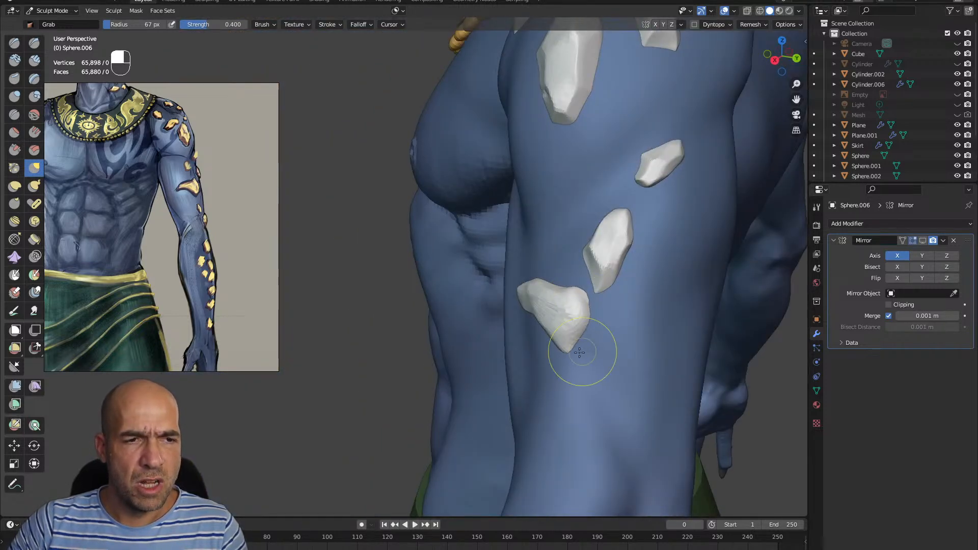
Plane the front and outer edge of the crosswise chip with the Scrape/Peaks brush at 54 px
{"action": "left_click_drag", "start_coordinate": [582, 351], "coordinate": [579, 338], "text": "alt"}
{"action": "key", "text": "3"}
{"action": "key", "text": "bracketleft"}
{"action": "key", "text": "bracketleft"}
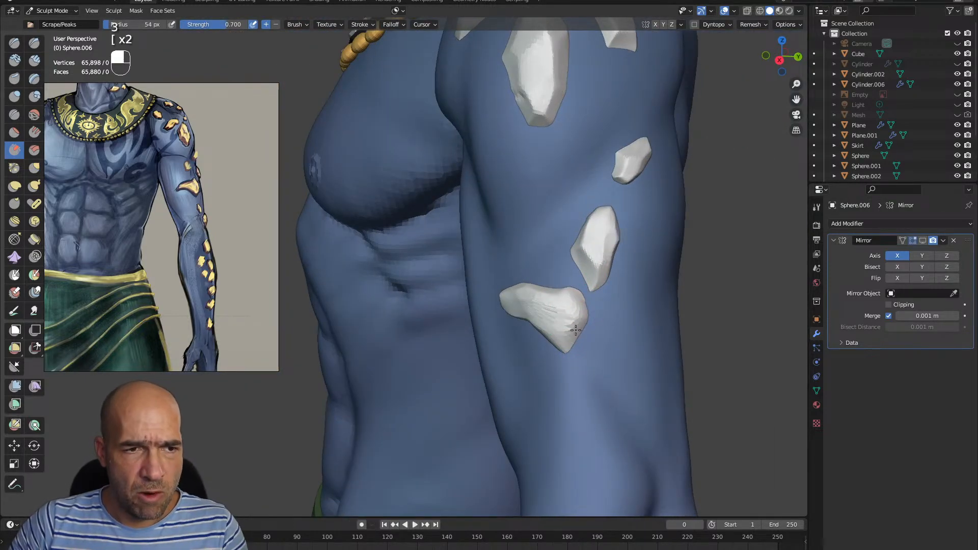
{"action": "mouse_move", "coordinate": [579, 305]}
{"action": "left_mouse_down"}
{"action": "mouse_move", "coordinate": [573, 343]}
{"action": "mouse_move", "coordinate": [535, 350]}
{"action": "mouse_move", "coordinate": [488, 330]}
{"action": "mouse_move", "coordinate": [475, 337]}
{"action": "mouse_move", "coordinate": [513, 312]}
{"action": "mouse_move", "coordinate": [484, 300]}
{"action": "left_mouse_up"}
Bend the crosswise chip into a curved shape that wraps around the arm with the Grab brush at 66 px
{"action": "key", "text": "g"}
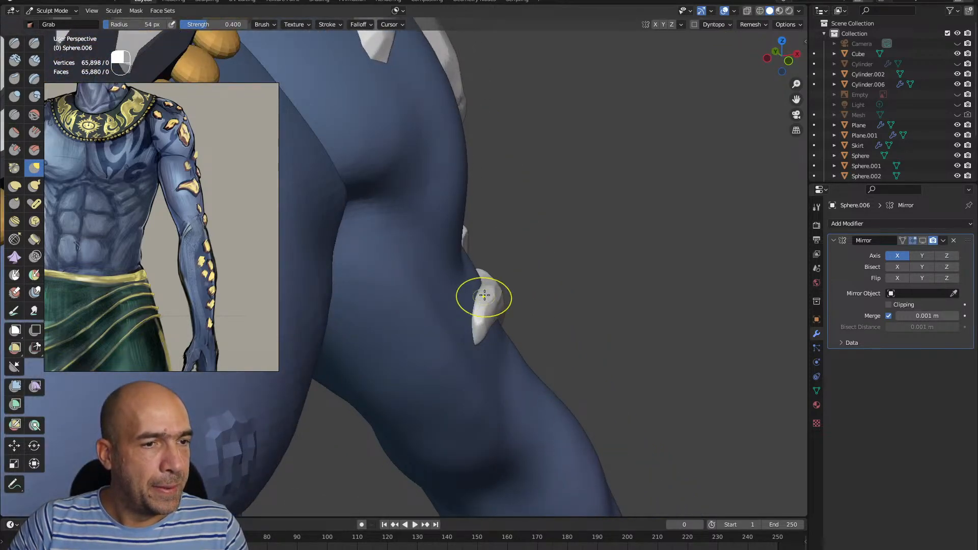
{"action": "left_click_drag", "start_coordinate": [534, 336], "coordinate": [459, 327], "text": "alt"}
{"action": "key", "text": "bracketright"}
{"action": "key", "text": "bracketright"}
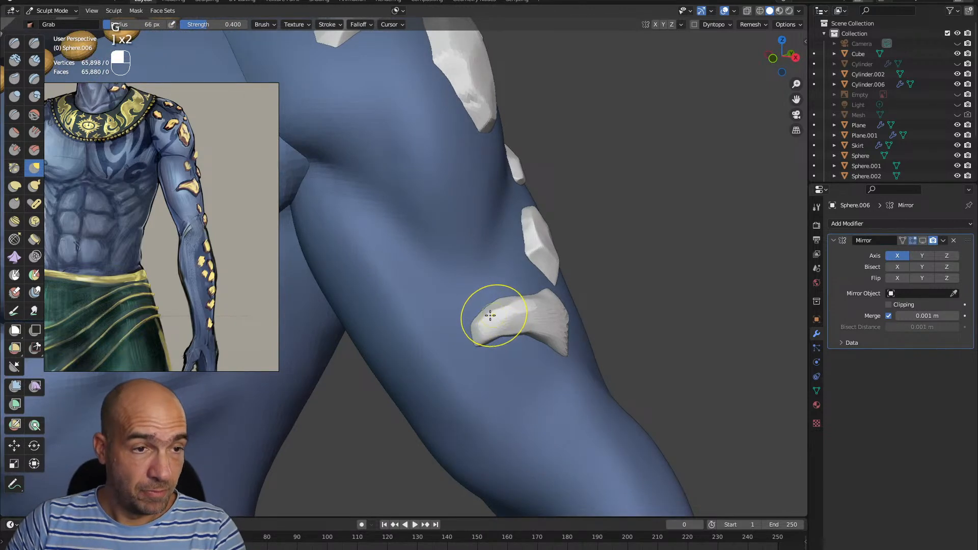
{"action": "left_click_drag", "start_coordinate": [529, 335], "coordinate": [526, 343], "text": "alt"}
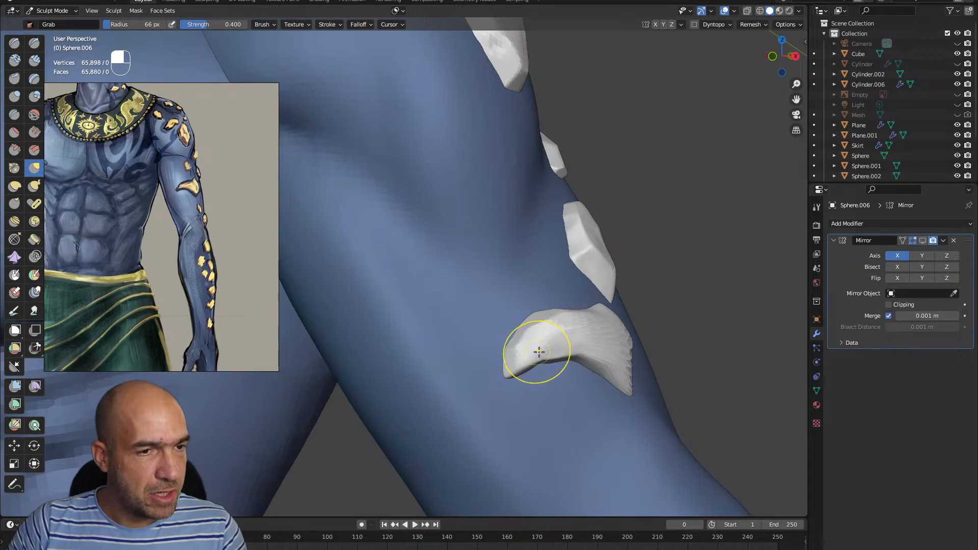
Facet the front and inner end of the curved chip with the Scrape/Peaks brush at 47 px
{"action": "key", "text": "3"}
{"action": "key", "text": "bracketleft"}
{"action": "key", "text": "bracketleft"}
{"action": "key", "text": "bracketleft"}
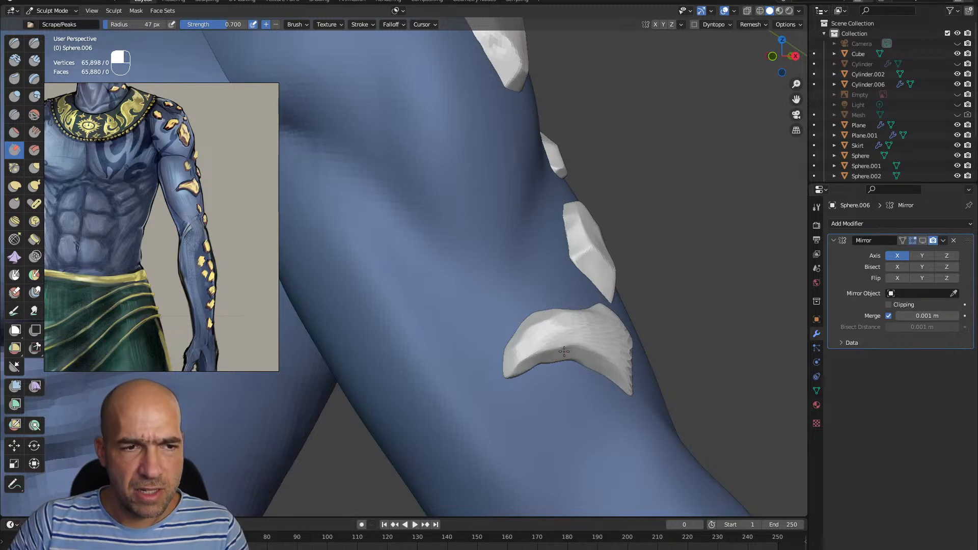
{"action": "middle_click_drag", "start_coordinate": [572, 323], "coordinate": [526, 357]}
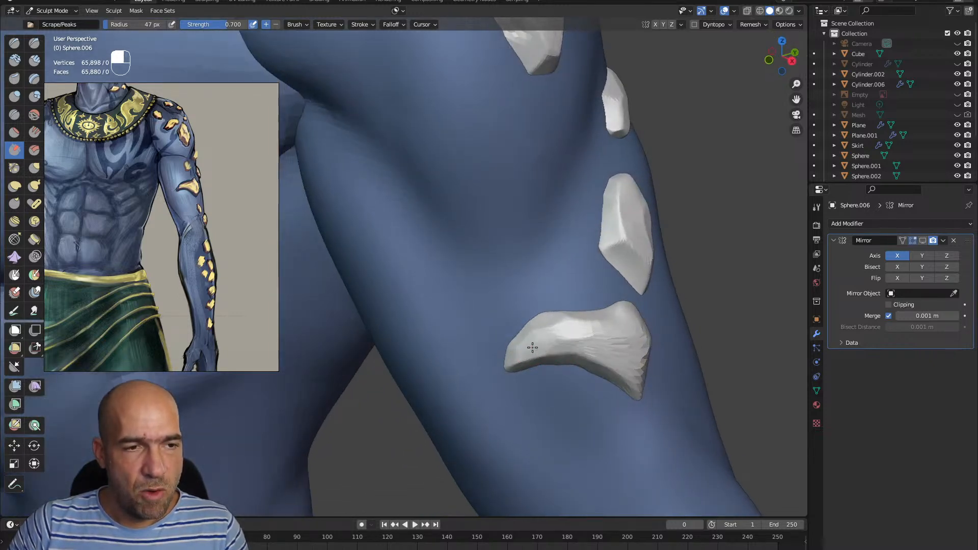
{"action": "mouse_move", "coordinate": [533, 340]}
{"action": "left_mouse_down"}
{"action": "mouse_move", "coordinate": [574, 332]}
{"action": "mouse_move", "coordinate": [637, 358]}
{"action": "mouse_move", "coordinate": [566, 328]}
{"action": "mouse_move", "coordinate": [618, 295]}
{"action": "left_mouse_up"}
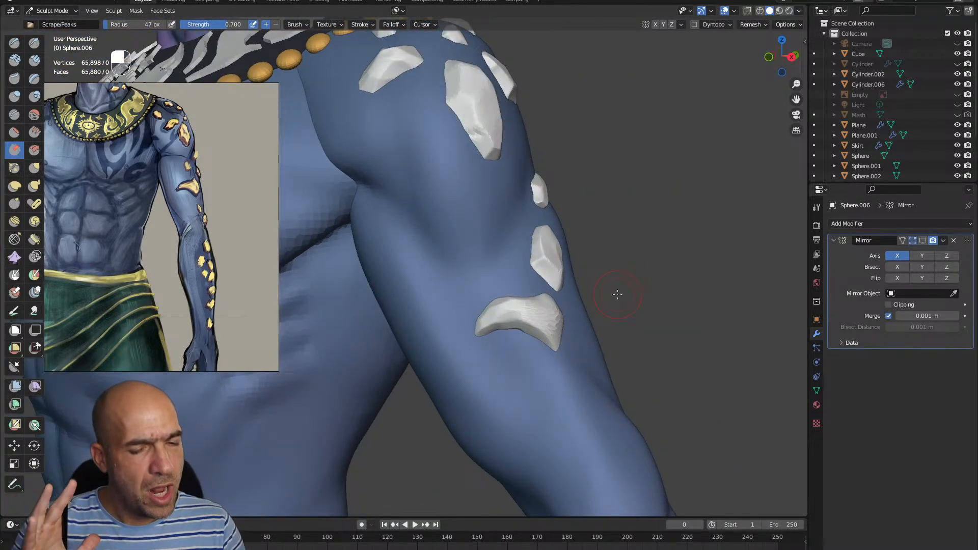
{"action": "left_click_drag", "start_coordinate": [505, 230], "coordinate": [529, 266], "text": "ctrl+alt"}
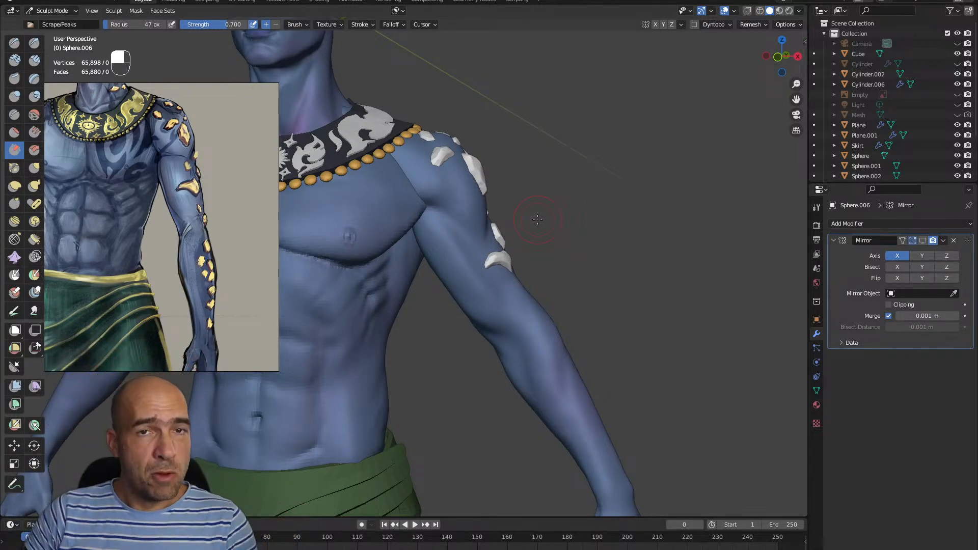
Pull a pointed tip up from the curved chip's upper edge with Grab at 47 px and flatten around it with Scrape/Peaks
{"action": "left_click_drag", "start_coordinate": [600, 260], "coordinate": [551, 286], "text": "alt"}
{"action": "key", "text": "g"}
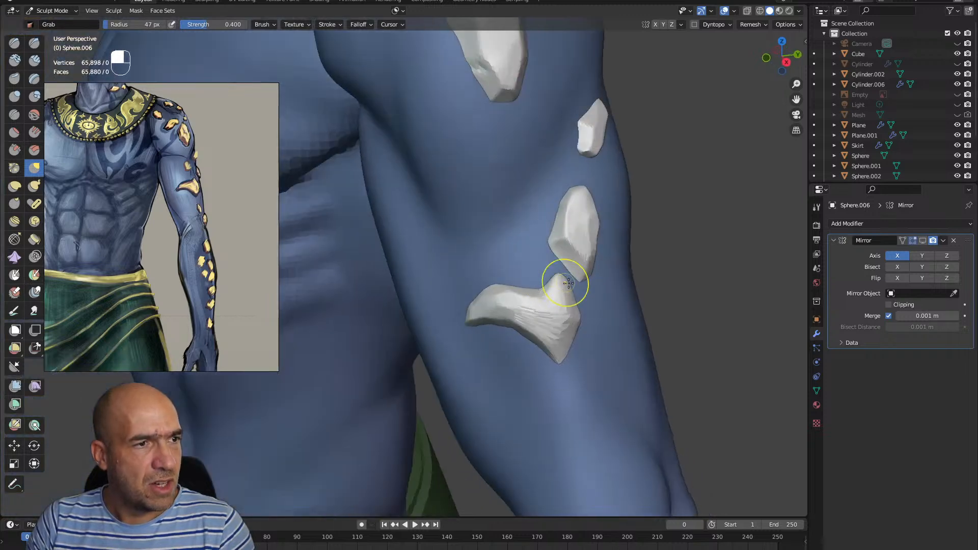
{"action": "left_click_drag", "start_coordinate": [569, 283], "coordinate": [577, 283]}
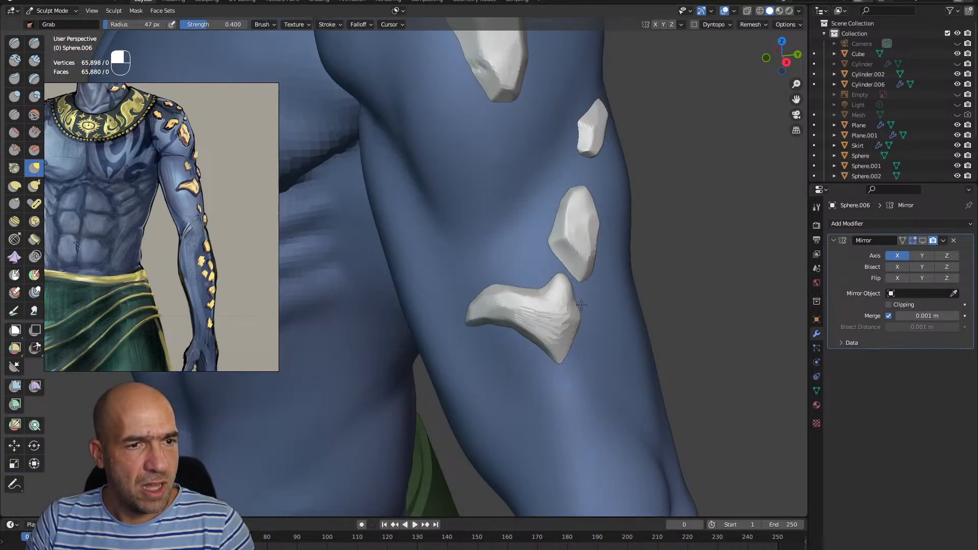
{"action": "left_click_drag", "start_coordinate": [567, 335], "coordinate": [584, 316], "text": "alt"}
{"action": "key", "text": "4"}
{"action": "key", "text": "3"}
{"action": "mouse_move", "coordinate": [566, 276]}
{"action": "left_mouse_down"}
{"action": "mouse_move", "coordinate": [564, 304]}
{"action": "mouse_move", "coordinate": [555, 301]}
{"action": "mouse_move", "coordinate": [547, 317]}
{"action": "left_mouse_up"}
{"action": "left_click_drag", "start_coordinate": [548, 317], "coordinate": [549, 351], "text": "ctrl+alt"}
{"action": "mouse_move", "coordinate": [548, 350]}
{"action": "left_mouse_down", "text": "alt"}
{"action": "mouse_move", "coordinate": [576, 363]}
{"action": "mouse_move", "coordinate": [566, 342]}
{"action": "left_mouse_up", "text": "alt"}
Tighten the ends and edges of the curved chip with the Pinch/Magnify brush reduced to 37 px
{"action": "key", "text": "p"}
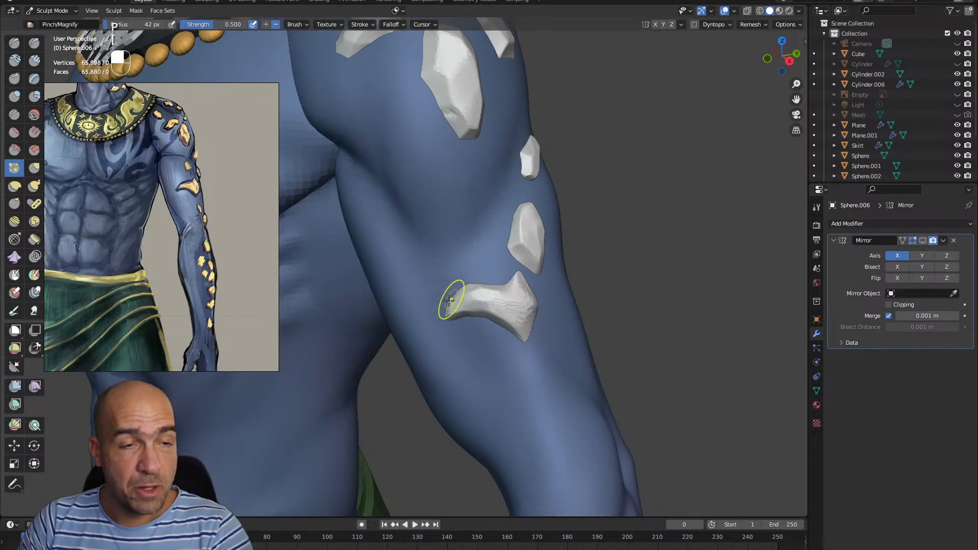
{"action": "key", "text": "bracketleft"}
{"action": "key", "text": "bracketleft"}
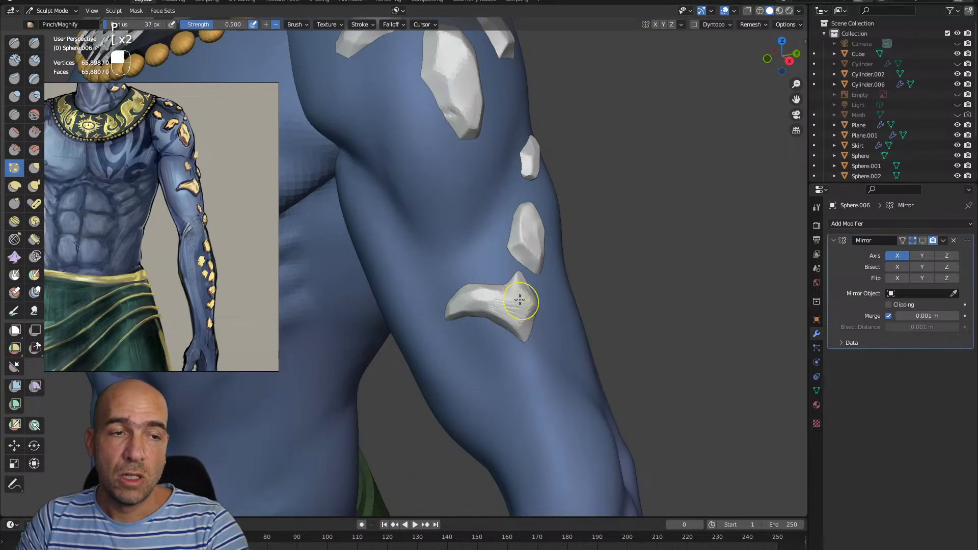
{"action": "mouse_move", "coordinate": [514, 315]}
{"action": "left_mouse_down"}
{"action": "mouse_move", "coordinate": [491, 306]}
{"action": "mouse_move", "coordinate": [491, 342]}
{"action": "mouse_move", "coordinate": [528, 339]}
{"action": "mouse_move", "coordinate": [535, 326]}
{"action": "mouse_move", "coordinate": [494, 316]}
{"action": "mouse_move", "coordinate": [466, 263]}
{"action": "mouse_move", "coordinate": [487, 234]}
{"action": "mouse_move", "coordinate": [544, 235]}
{"action": "left_mouse_up"}
Adjust the outline of the curved chip with the Grab brush enlarged to 55 px
{"action": "key", "text": "g"}
{"action": "key", "text": "bracketright"}
{"action": "key", "text": "bracketright"}
{"action": "key", "text": "bracketright"}
{"action": "key", "text": "bracketright"}
{"action": "mouse_move", "coordinate": [530, 301]}
{"action": "left_mouse_down", "text": "ctrl+alt"}
{"action": "mouse_move", "coordinate": [520, 277]}
{"action": "mouse_move", "coordinate": [459, 238]}
{"action": "left_mouse_up", "text": "ctrl+alt"}
Swell the lower part of the chip above the curved one with Inflate/Deflate and plane its facets with Scrape/Peaks at 55 px
{"action": "key", "text": "6"}
{"action": "left_click_drag", "start_coordinate": [412, 282], "coordinate": [489, 327], "text": "alt+shift"}
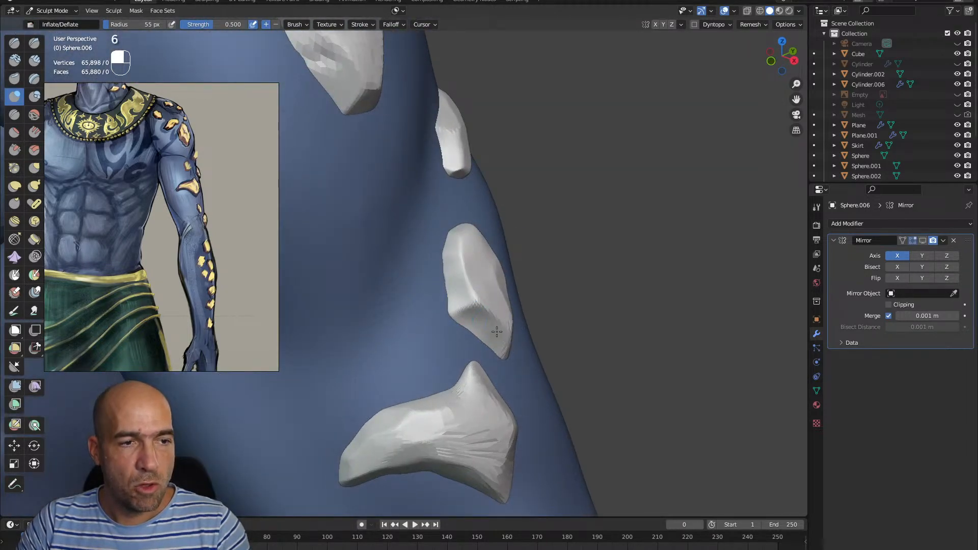
{"action": "key", "text": "3"}
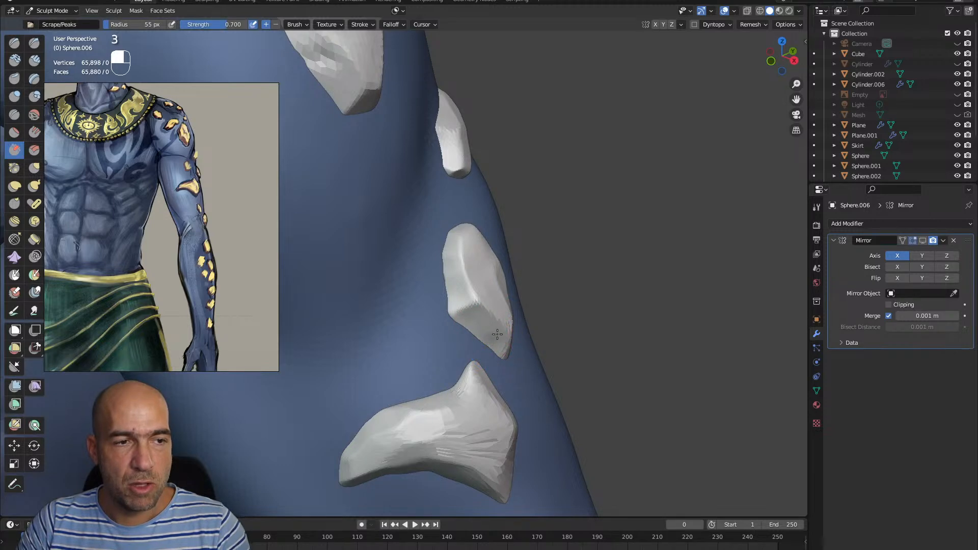
{"action": "mouse_move", "coordinate": [493, 328]}
{"action": "left_mouse_down"}
{"action": "mouse_move", "coordinate": [467, 289]}
{"action": "mouse_move", "coordinate": [470, 262]}
{"action": "mouse_move", "coordinate": [476, 299]}
{"action": "left_mouse_up"}
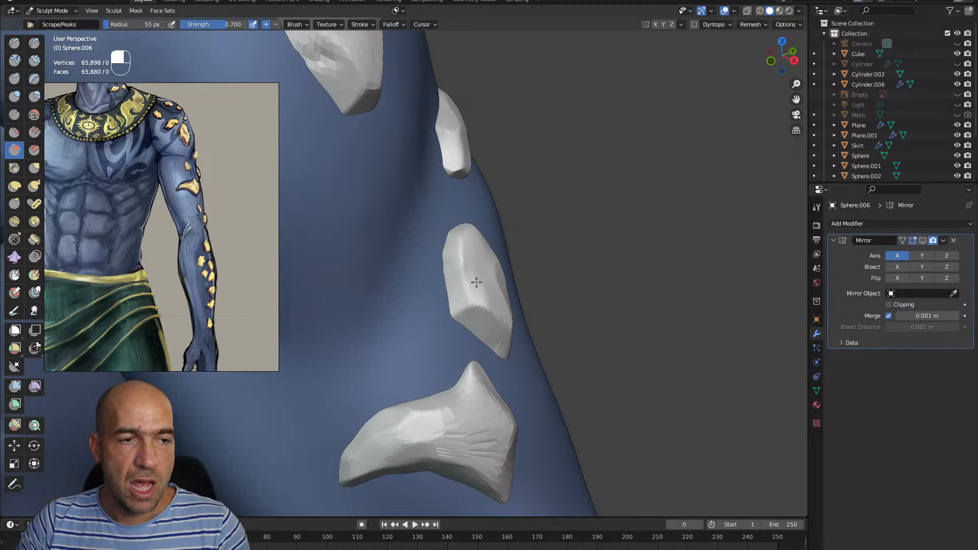
{"action": "middle_click_drag", "start_coordinate": [498, 310], "coordinate": [498, 297]}
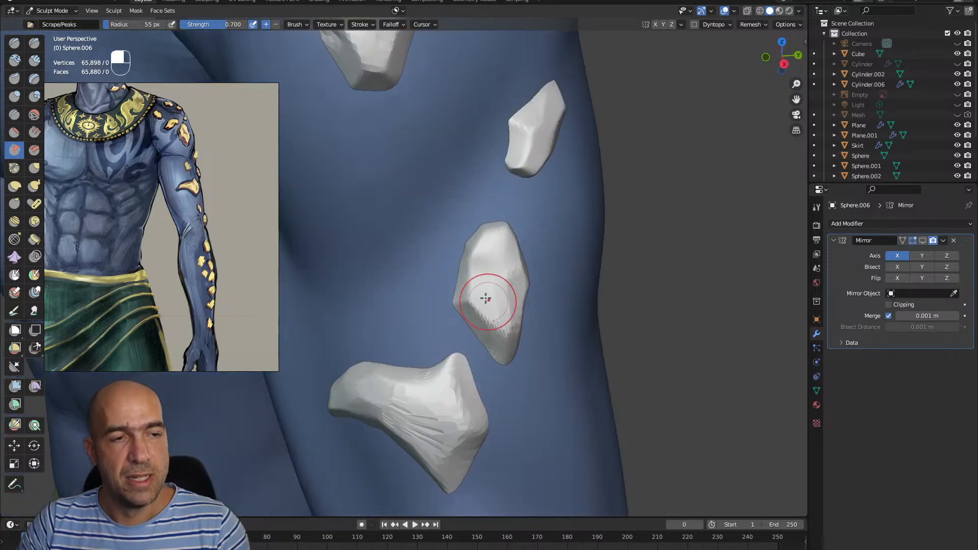
Leave Sculpt Mode, deselect the chips and examine the whole character, collar and head against the concept art
{"action": "left_click_drag", "start_coordinate": [496, 334], "coordinate": [487, 423], "text": "ctrl+alt"}
{"action": "mouse_move", "coordinate": [484, 372]}
{"action": "left_mouse_down", "text": "alt"}
{"action": "mouse_move", "coordinate": [420, 352]}
{"action": "mouse_move", "coordinate": [433, 367]}
{"action": "mouse_move", "coordinate": [522, 321]}
{"action": "left_mouse_up", "text": "alt"}
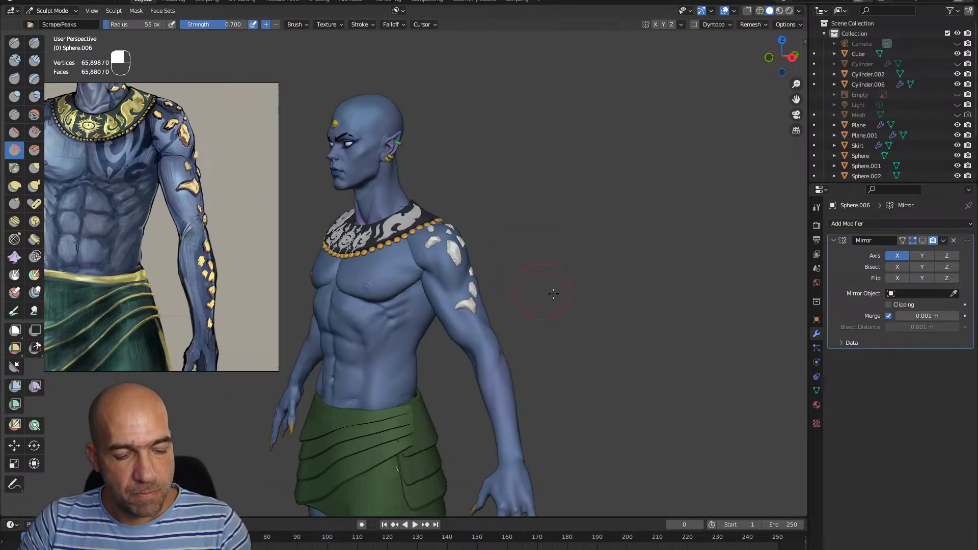
{"action": "key", "text": "ctrl+Tab"}
{"action": "left_click_drag", "start_coordinate": [521, 252], "coordinate": [533, 221], "text": "ctrl+alt"}
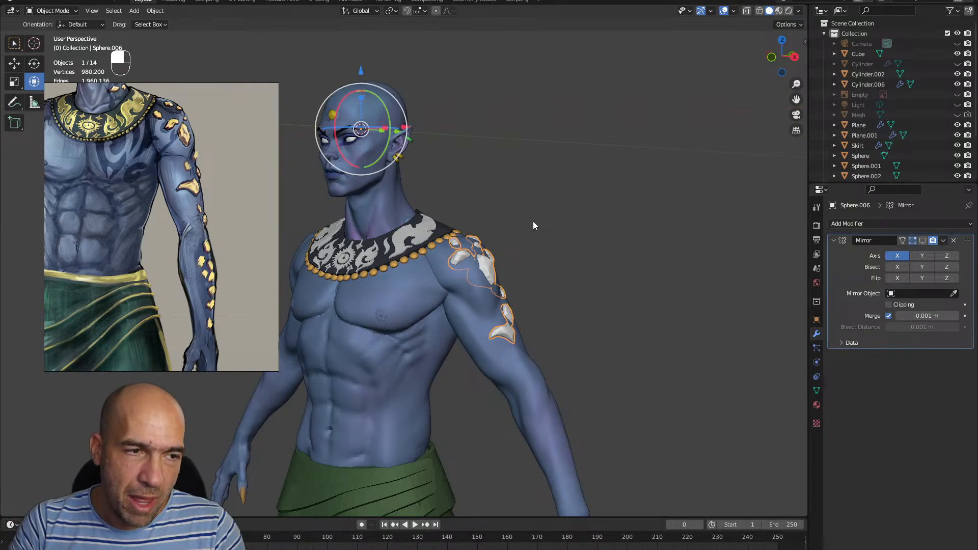
{"action": "left_click_drag", "start_coordinate": [529, 240], "coordinate": [581, 243], "text": "alt"}
{"action": "left_click_drag", "start_coordinate": [580, 244], "coordinate": [585, 294], "text": "alt+shift"}
{"action": "left_click", "coordinate": [610, 267]}
{"action": "left_click_drag", "start_coordinate": [585, 294], "coordinate": [628, 253], "text": "alt+shift"}
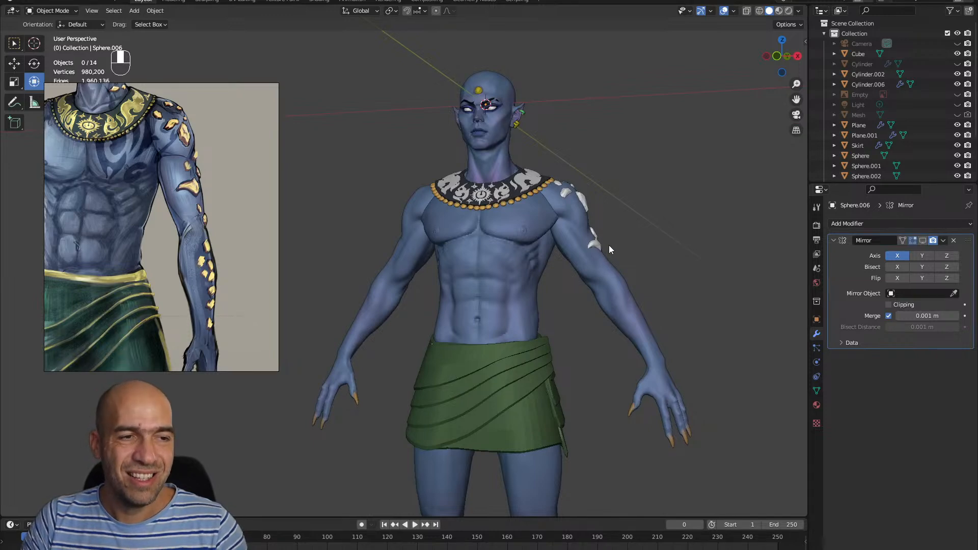
{"action": "left_click_drag", "start_coordinate": [638, 227], "coordinate": [667, 253], "text": "alt+shift"}
{"action": "middle_click_drag", "start_coordinate": [667, 253], "coordinate": [664, 226]}
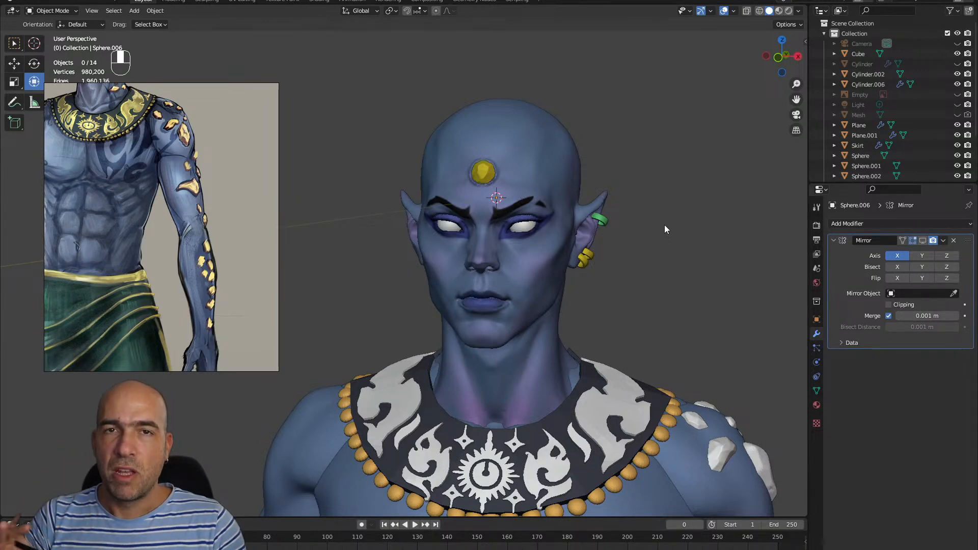
{"action": "middle_click_drag", "start_coordinate": [665, 224], "coordinate": [571, 359], "text": "alt"}
{"action": "scroll", "coordinate": [571, 316], "scroll_direction": "up", "scroll_amount": 3}
Select the chips object, return to Sculpt Mode and set the Paint brush colour to a bright golden yellow
{"action": "left_click", "coordinate": [571, 359]}
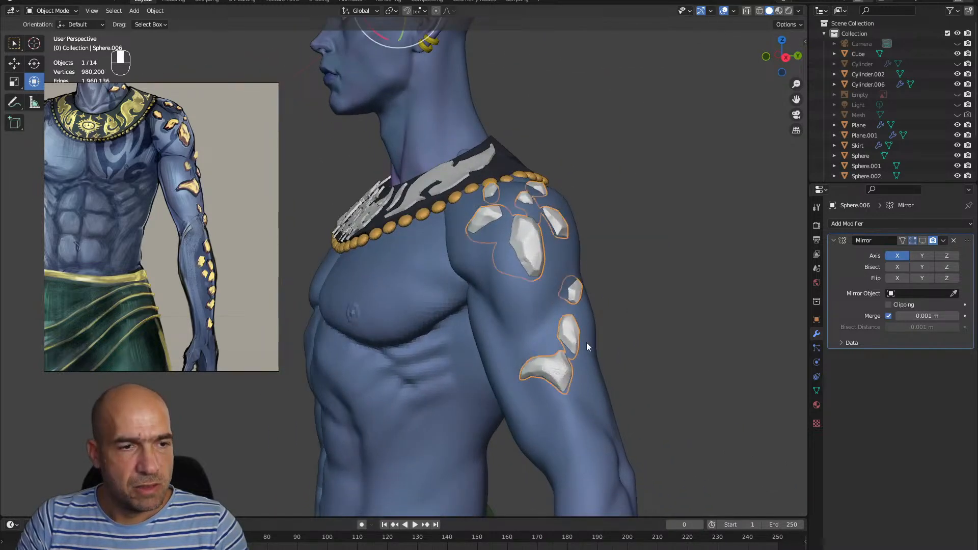
{"action": "key", "text": "ctrl+Tab"}
{"action": "left_click", "coordinate": [569, 378]}
{"action": "left_click", "coordinate": [14, 310]}
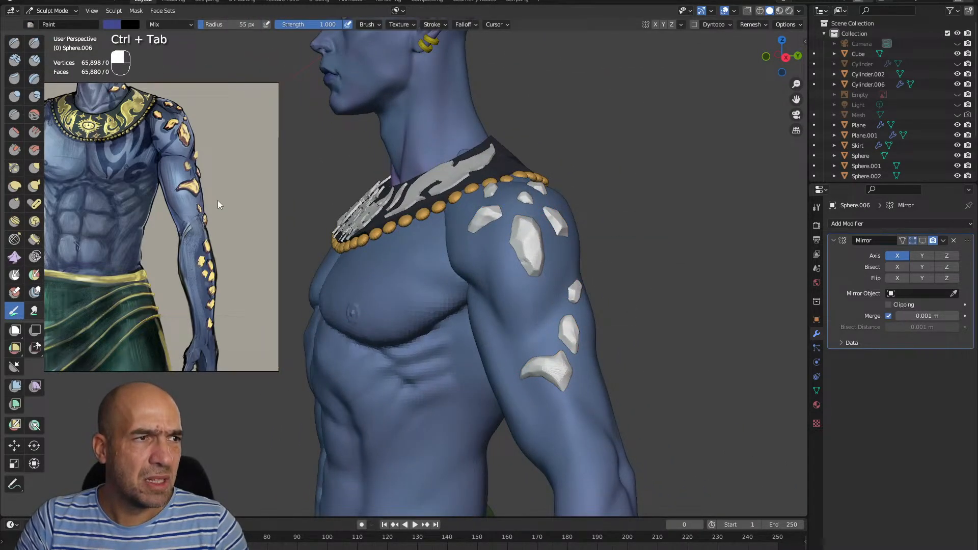
{"action": "left_click", "coordinate": [113, 24]}
{"action": "left_click_drag", "start_coordinate": [135, 54], "coordinate": [133, 82]}
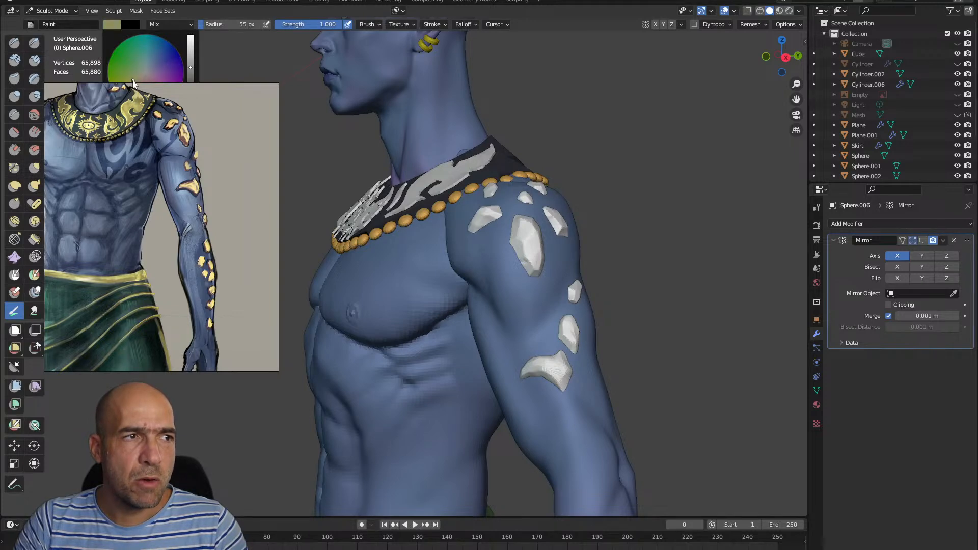
{"action": "left_click_drag", "start_coordinate": [190, 56], "coordinate": [190, 36]}
{"action": "left_click", "coordinate": [135, 79]}
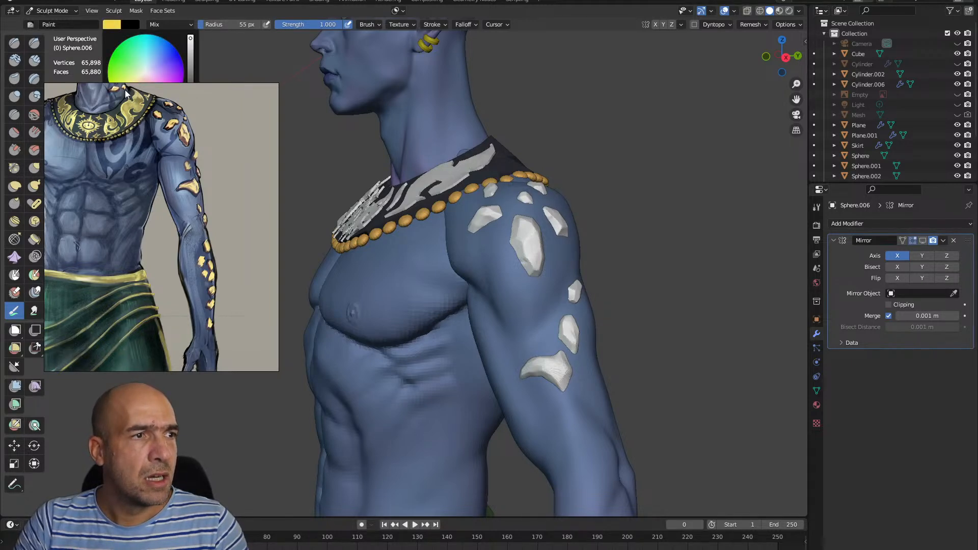
{"action": "left_click_drag", "start_coordinate": [126, 93], "coordinate": [129, 90]}
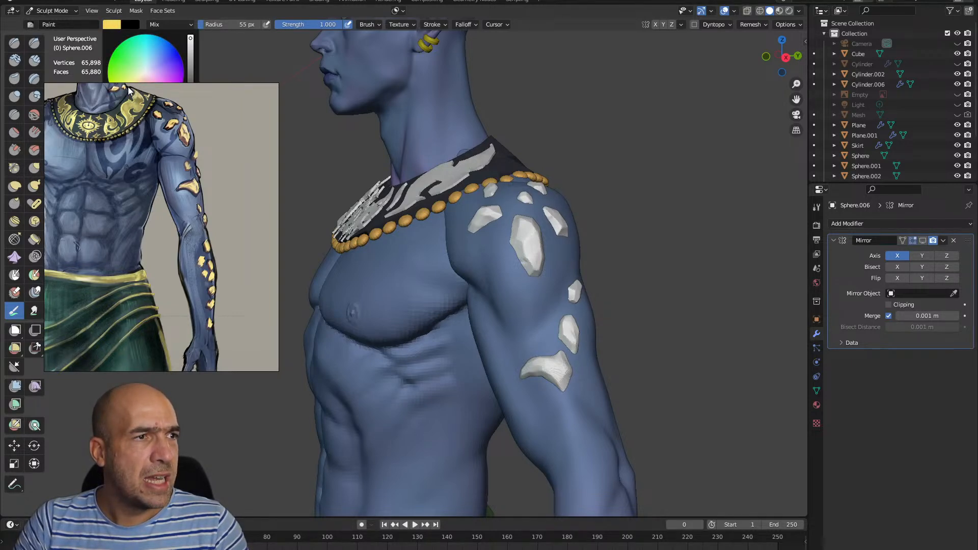
Colour all the shoulder and arm chips golden yellow and enable the Mirror modifier's viewport display
{"action": "mouse_move", "coordinate": [458, 219]}
{"action": "middle_mouse_down", "text": "ctrl+alt"}
{"action": "mouse_move", "coordinate": [458, 285]}
{"action": "mouse_move", "coordinate": [450, 240]}
{"action": "middle_mouse_up", "text": "ctrl+alt"}
{"action": "mouse_move", "coordinate": [445, 242]}
{"action": "left_mouse_down"}
{"action": "mouse_move", "coordinate": [454, 306]}
{"action": "mouse_move", "coordinate": [443, 330]}
{"action": "left_mouse_up"}
{"action": "middle_click_drag", "start_coordinate": [500, 297], "coordinate": [593, 282], "text": "alt"}
{"action": "left_click_drag", "start_coordinate": [593, 282], "coordinate": [575, 297], "text": "alt"}
{"action": "mouse_move", "coordinate": [575, 297]}
{"action": "left_mouse_down", "text": "alt"}
{"action": "mouse_move", "coordinate": [614, 281]}
{"action": "mouse_move", "coordinate": [502, 295]}
{"action": "mouse_move", "coordinate": [588, 278]}
{"action": "mouse_move", "coordinate": [529, 237]}
{"action": "left_mouse_up", "text": "alt"}
{"action": "left_click", "coordinate": [923, 240]}
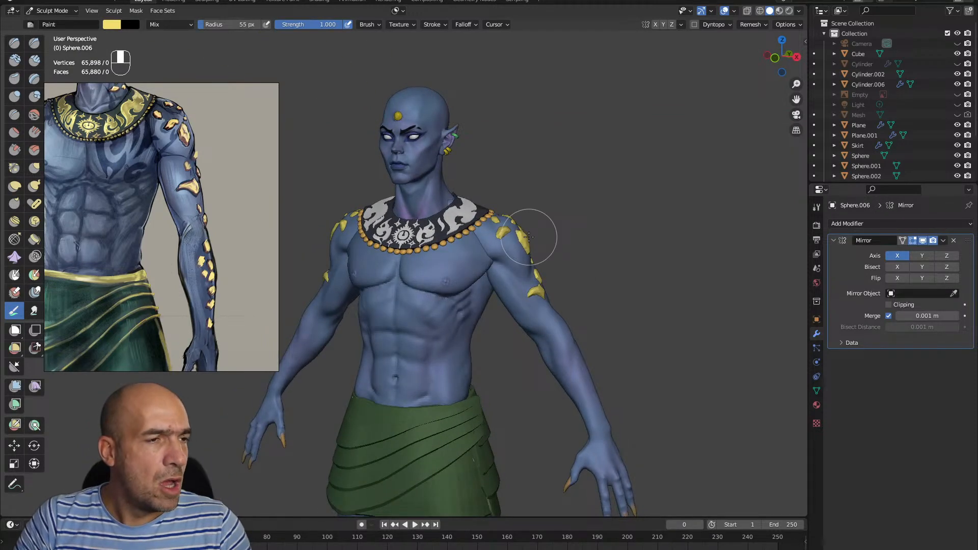
Duplicate a single chip in Edit Mode and place the copy at the base of the neck, following the concept art
{"action": "middle_click_drag", "start_coordinate": [125, 171], "coordinate": [148, 250]}
{"action": "scroll", "coordinate": [149, 254], "scroll_direction": "up", "scroll_amount": 4}
{"action": "middle_click_drag", "start_coordinate": [173, 168], "coordinate": [182, 259]}
{"action": "scroll", "coordinate": [182, 258], "scroll_direction": "up", "scroll_amount": 1}
{"action": "scroll", "coordinate": [165, 258], "scroll_direction": "down", "scroll_amount": 2}
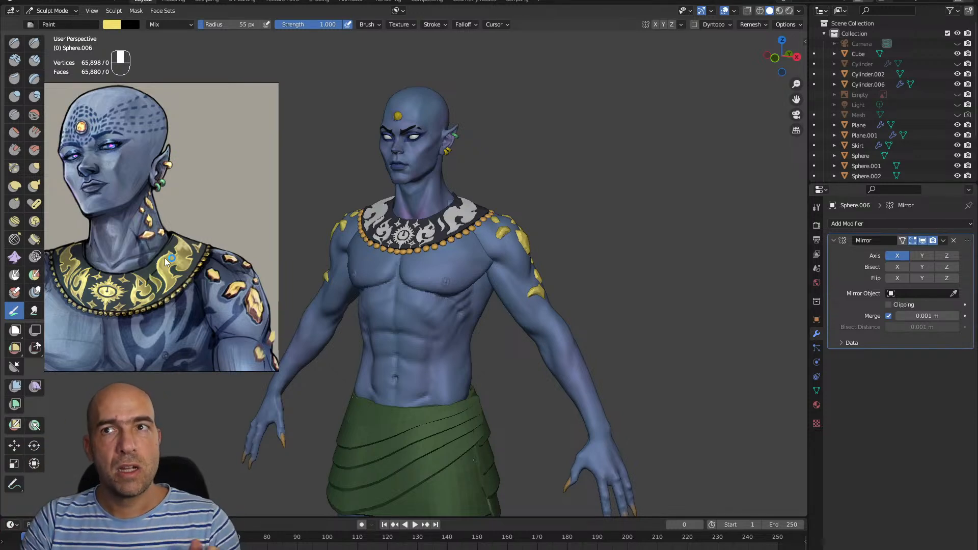
{"action": "left_click_drag", "start_coordinate": [526, 240], "coordinate": [570, 242], "text": "ctrl+alt"}
{"action": "left_click_drag", "start_coordinate": [570, 242], "coordinate": [531, 284], "text": "alt"}
{"action": "key", "text": "alt+q"}
{"action": "key", "text": "Tab"}
{"action": "left_click", "coordinate": [526, 281]}
{"action": "key", "text": "l"}
{"action": "left_click_drag", "start_coordinate": [491, 172], "coordinate": [556, 234], "text": "alt+shift"}
{"action": "key", "text": "shift+d"}
{"action": "left_click", "coordinate": [386, 161]}
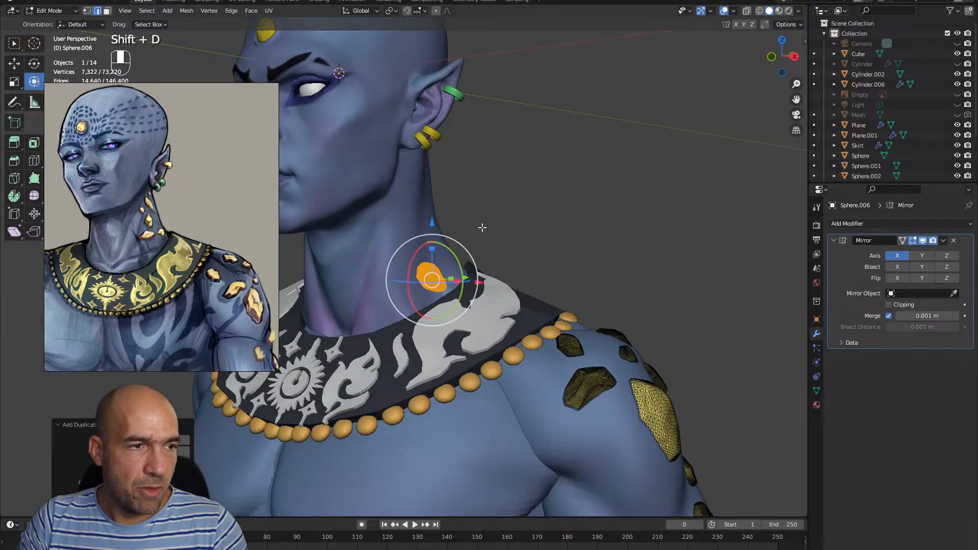
Rotate and move the duplicated chip so it lies flush against the side of the neck just above the collar
{"action": "middle_click_drag", "start_coordinate": [461, 234], "coordinate": [489, 254]}
{"action": "left_click_drag", "start_coordinate": [476, 262], "coordinate": [466, 304]}
{"action": "left_click_drag", "start_coordinate": [461, 308], "coordinate": [537, 270], "text": "alt+shift"}
{"action": "key", "text": "g"}
{"action": "left_click", "coordinate": [421, 278]}
{"action": "left_click_drag", "start_coordinate": [420, 277], "coordinate": [637, 251], "text": "alt"}
{"action": "key", "text": "g"}
{"action": "left_click", "coordinate": [465, 234]}
{"action": "scroll", "coordinate": [543, 233], "scroll_direction": "up", "scroll_amount": 5}
{"action": "key", "text": "g"}
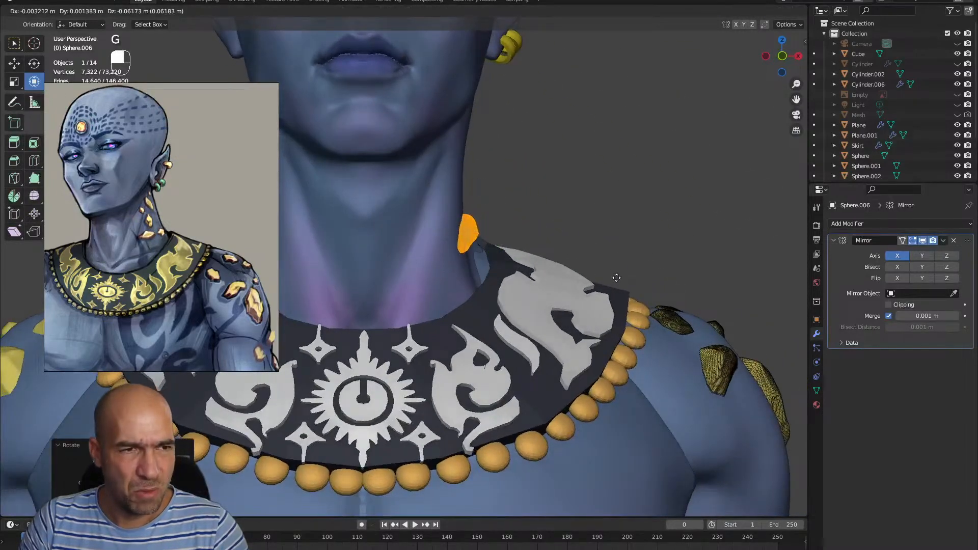
{"action": "left_click", "coordinate": [615, 284]}
{"action": "left_click_drag", "start_coordinate": [615, 284], "coordinate": [565, 261], "text": "alt"}
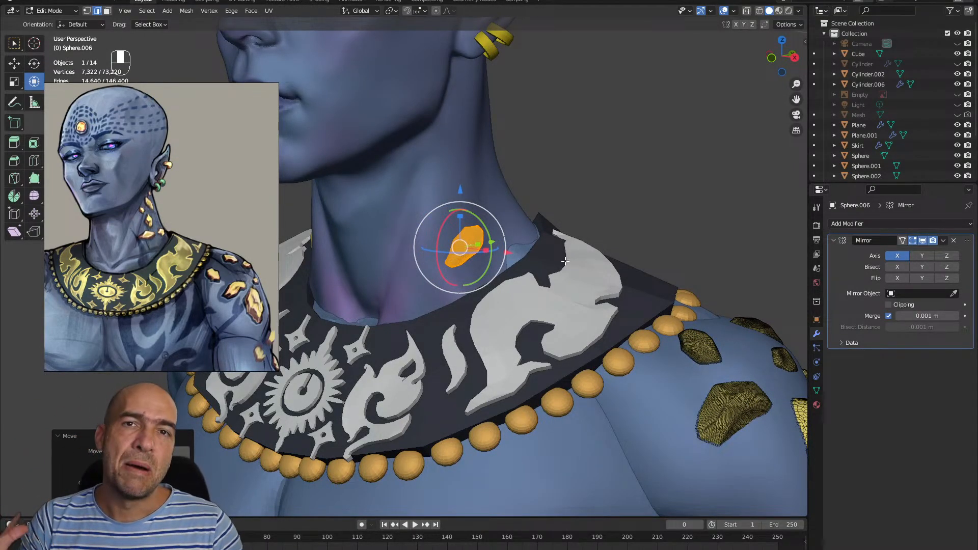
Deselect the chip, view the Quad Remesher settings, and examine the chips across the neck, shoulder and arm
{"action": "left_click_drag", "start_coordinate": [664, 214], "coordinate": [619, 275], "text": "ctrl+alt"}
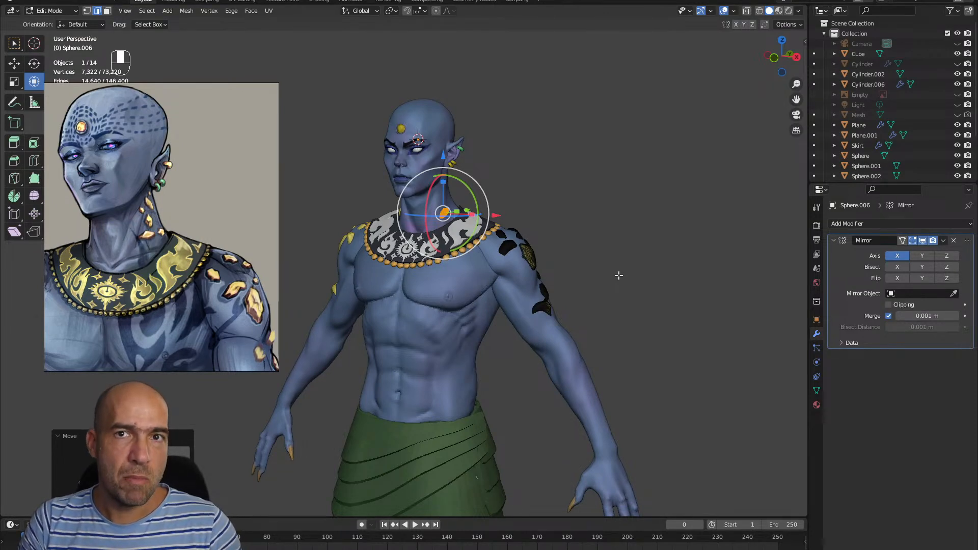
{"action": "left_click", "coordinate": [633, 245]}
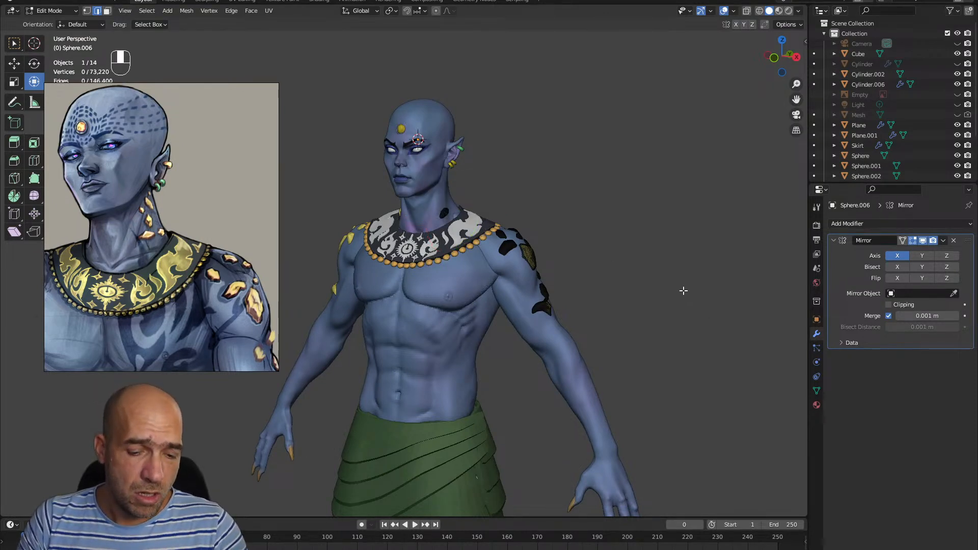
{"action": "key", "text": "n"}
{"action": "left_click", "coordinate": [802, 124]}
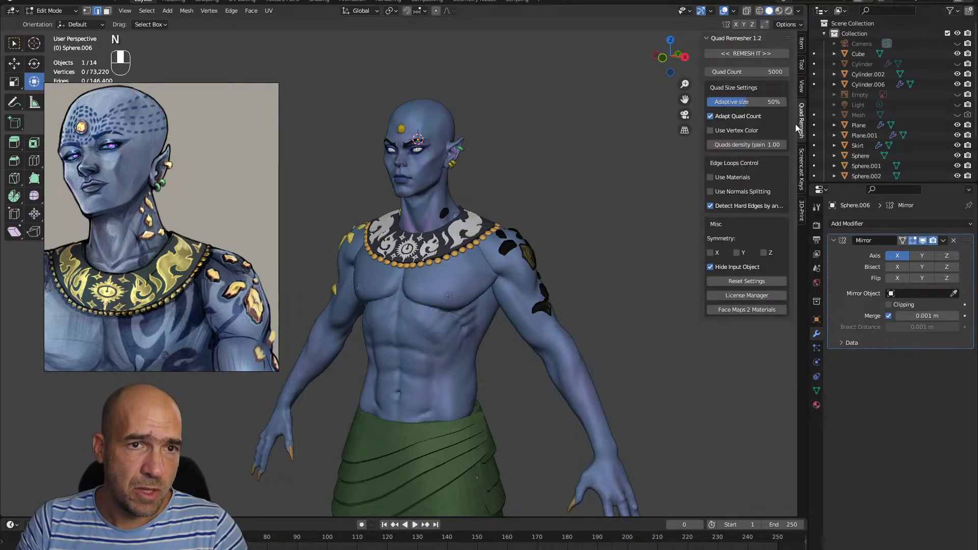
{"action": "key", "text": "n"}
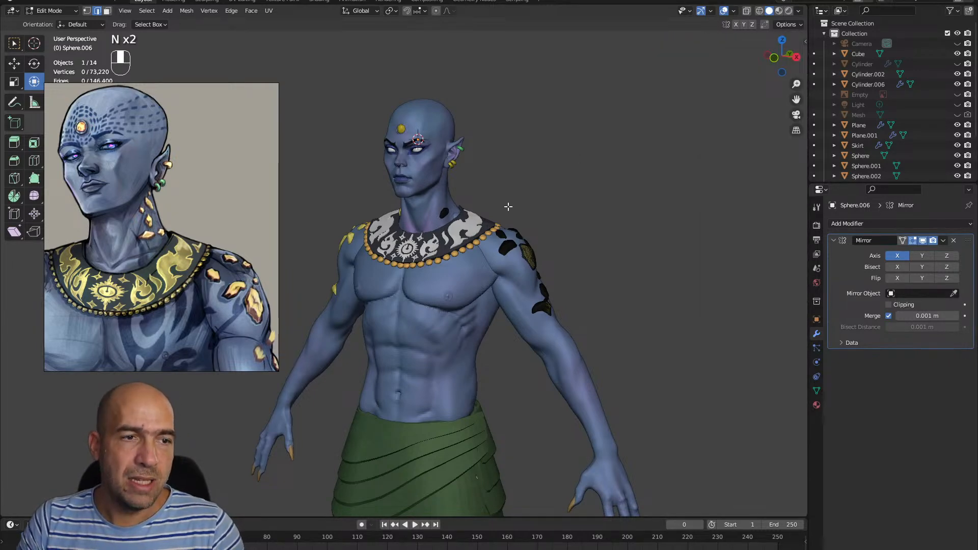
{"action": "middle_click_drag", "start_coordinate": [613, 208], "coordinate": [570, 168], "text": "alt"}
{"action": "middle_click_drag", "start_coordinate": [599, 250], "coordinate": [560, 240]}
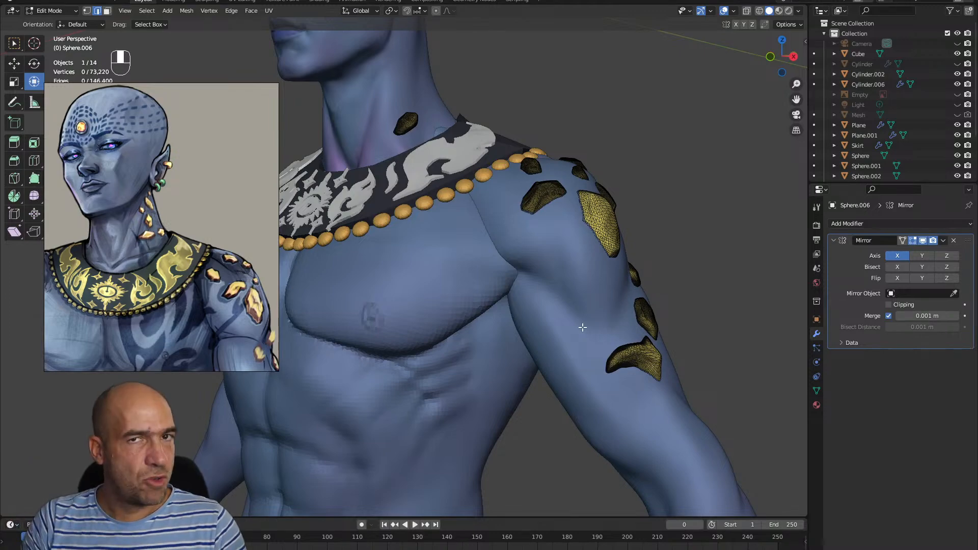
{"action": "middle_click_drag", "start_coordinate": [689, 165], "coordinate": [502, 239]}
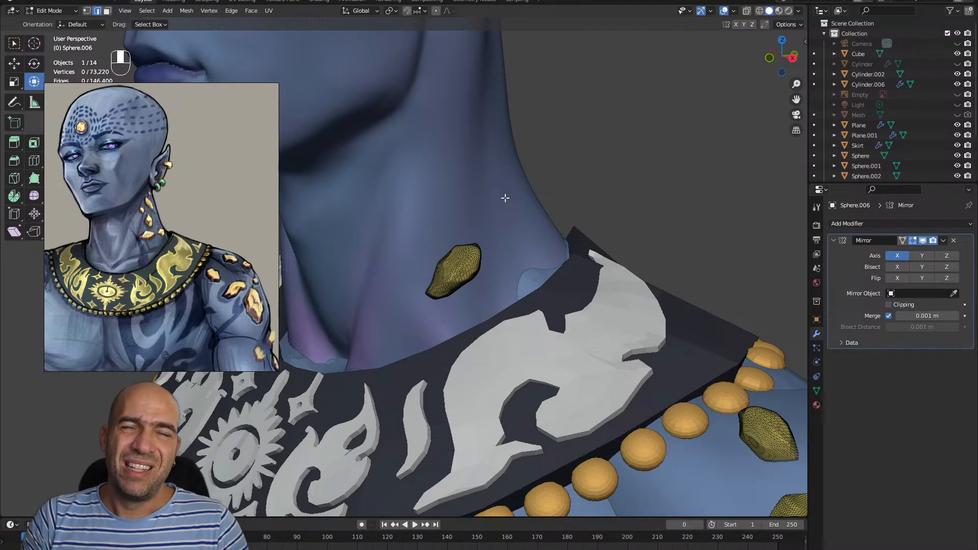
Reshape the chip at the base of the neck in Sculpt Mode with the Grab brush at an 82 px radius
{"action": "mouse_move", "coordinate": [595, 205]}
{"action": "left_mouse_down", "text": "alt"}
{"action": "mouse_move", "coordinate": [637, 195]}
{"action": "mouse_move", "coordinate": [576, 208]}
{"action": "mouse_move", "coordinate": [515, 188]}
{"action": "left_mouse_up", "text": "alt"}
{"action": "scroll", "coordinate": [560, 220], "scroll_direction": "up", "scroll_amount": 2}
{"action": "key", "text": "ctrl+Tab"}
{"action": "left_click", "coordinate": [517, 290]}
{"action": "left_click_drag", "start_coordinate": [515, 286], "coordinate": [464, 269], "text": "ctrl+alt"}
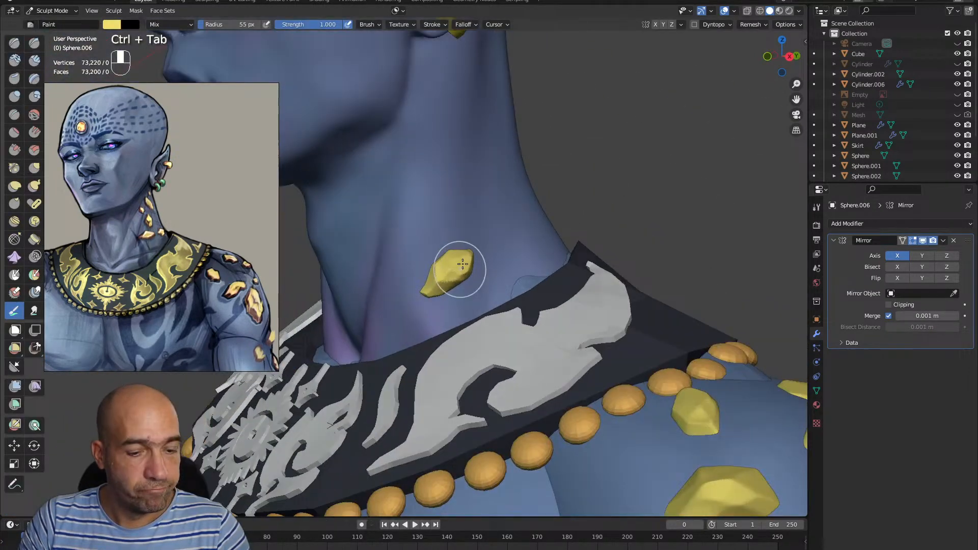
{"action": "key", "text": "g"}
{"action": "key", "text": "bracketright"}
{"action": "key", "text": "bracketright"}
{"action": "key", "text": "bracketright"}
{"action": "key", "text": "bracketright"}
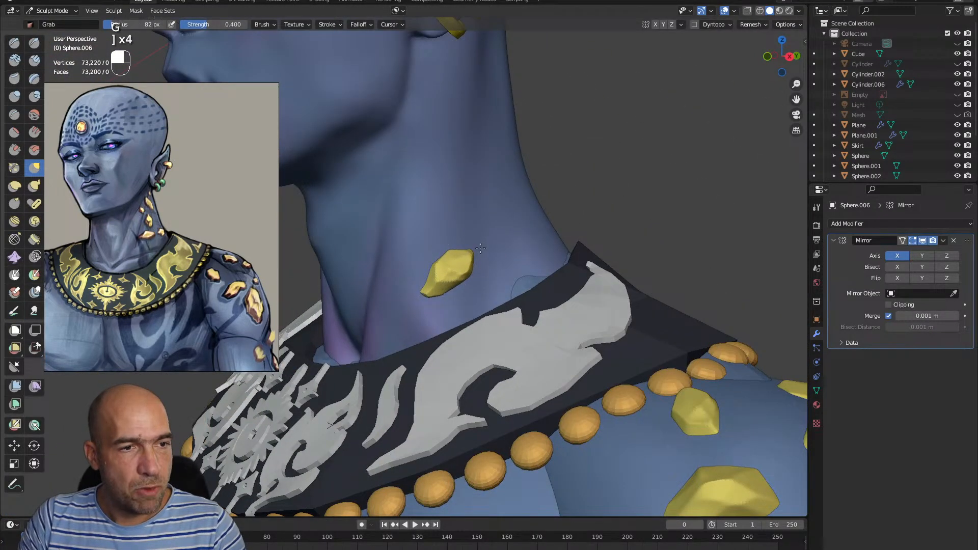
{"action": "mouse_move", "coordinate": [469, 251]}
{"action": "left_mouse_down", "text": "alt"}
{"action": "mouse_move", "coordinate": [456, 297]}
{"action": "mouse_move", "coordinate": [452, 290]}
{"action": "mouse_move", "coordinate": [502, 286]}
{"action": "left_mouse_up", "text": "alt"}
{"action": "mouse_move", "coordinate": [502, 286]}
{"action": "left_mouse_down", "text": "alt"}
{"action": "mouse_move", "coordinate": [463, 285]}
{"action": "mouse_move", "coordinate": [489, 281]}
{"action": "left_mouse_up", "text": "alt"}
{"action": "mouse_move", "coordinate": [562, 284]}
{"action": "left_mouse_down"}
{"action": "mouse_move", "coordinate": [564, 273]}
{"action": "mouse_move", "coordinate": [526, 255]}
{"action": "mouse_move", "coordinate": [522, 285]}
{"action": "mouse_move", "coordinate": [455, 301]}
{"action": "left_mouse_up"}
{"action": "mouse_move", "coordinate": [511, 316]}
{"action": "left_mouse_down"}
{"action": "mouse_move", "coordinate": [571, 347]}
{"action": "mouse_move", "coordinate": [513, 315]}
{"action": "left_mouse_up"}
{"action": "left_click_drag", "start_coordinate": [513, 314], "coordinate": [487, 308]}
Duplicate the whole neck chip in Edit Mode, then rotate and place the copy just above it on the neck
{"action": "key", "text": "Tab"}
{"action": "left_click", "coordinate": [460, 310]}
{"action": "key", "text": "l"}
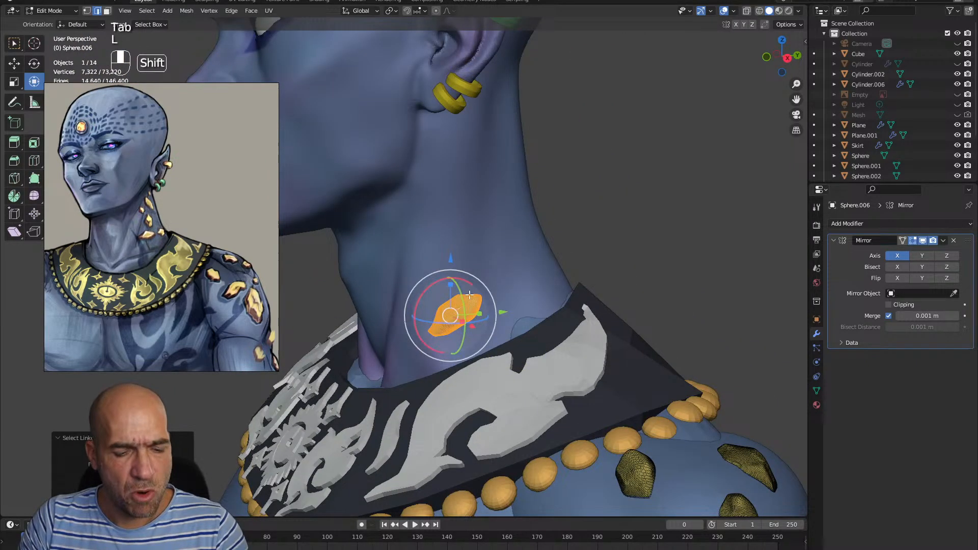
{"action": "key", "text": "shift+d"}
{"action": "left_click", "coordinate": [494, 229]}
{"action": "mouse_move", "coordinate": [508, 233]}
{"action": "left_mouse_down"}
{"action": "mouse_move", "coordinate": [453, 208]}
{"action": "mouse_move", "coordinate": [523, 242]}
{"action": "left_mouse_up"}
{"action": "mouse_move", "coordinate": [525, 243]}
{"action": "left_mouse_down", "text": "alt"}
{"action": "mouse_move", "coordinate": [618, 251]}
{"action": "mouse_move", "coordinate": [532, 256]}
{"action": "left_mouse_up", "text": "alt"}
{"action": "left_click_drag", "start_coordinate": [533, 256], "coordinate": [557, 233], "text": "ctrl+alt"}
{"action": "left_click_drag", "start_coordinate": [509, 255], "coordinate": [509, 251]}
{"action": "mouse_move", "coordinate": [530, 260]}
{"action": "left_mouse_down", "text": "alt"}
{"action": "mouse_move", "coordinate": [560, 270]}
{"action": "mouse_move", "coordinate": [529, 279]}
{"action": "mouse_move", "coordinate": [542, 249]}
{"action": "left_mouse_up", "text": "alt"}
{"action": "key", "text": "g"}
{"action": "left_click", "coordinate": [558, 275]}
Return to Sculpt Mode and reshape the second neck chip using the Grab brush at a 65 px radius
{"action": "key", "text": "ctrl+Tab"}
{"action": "left_click", "coordinate": [535, 321]}
{"action": "left_click_drag", "start_coordinate": [534, 322], "coordinate": [529, 296], "text": "ctrl+alt"}
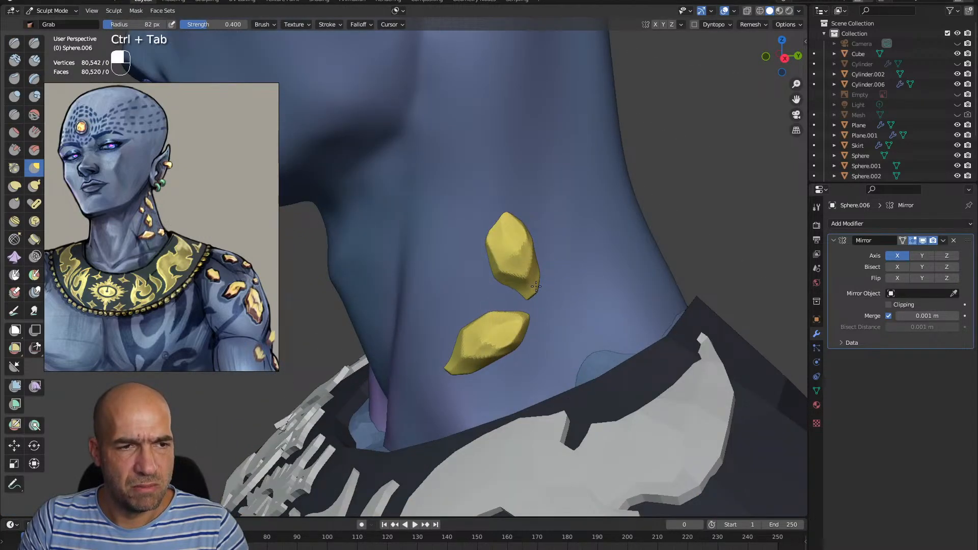
{"action": "key", "text": "bracketleft"}
{"action": "key", "text": "bracketleft"}
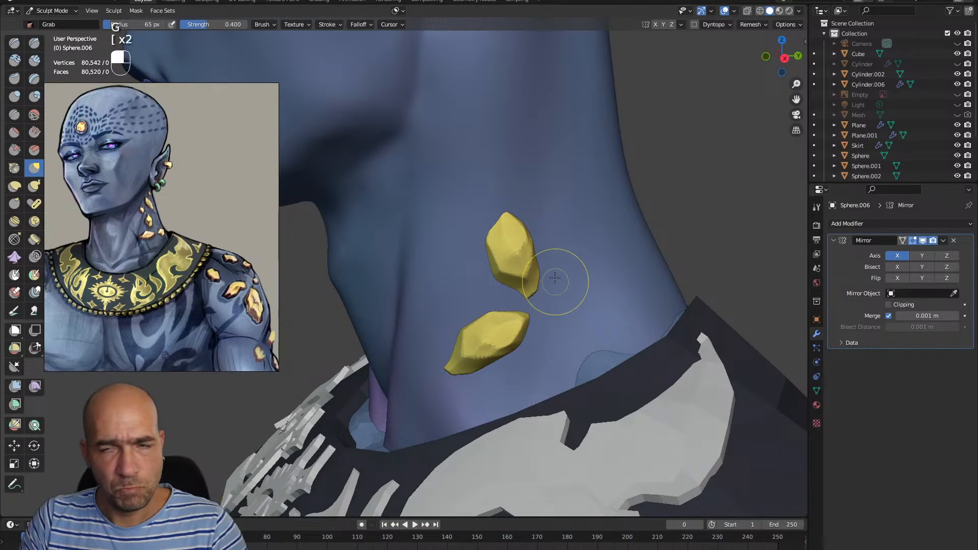
{"action": "mouse_move", "coordinate": [574, 273]}
{"action": "left_mouse_down", "text": "alt"}
{"action": "mouse_move", "coordinate": [536, 281]}
{"action": "mouse_move", "coordinate": [535, 290]}
{"action": "mouse_move", "coordinate": [557, 179]}
{"action": "left_mouse_up", "text": "alt"}
{"action": "left_click_drag", "start_coordinate": [527, 222], "coordinate": [510, 230], "text": "alt+shift"}
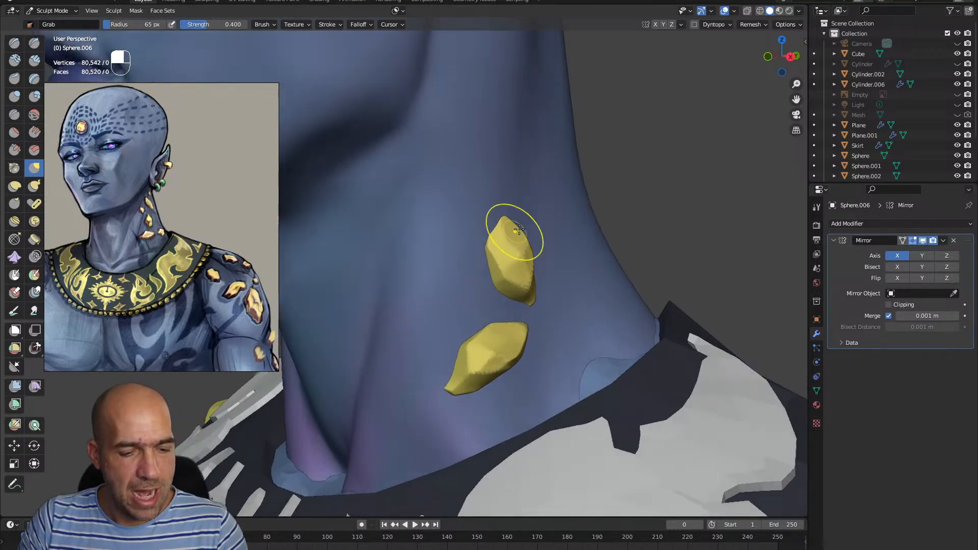
Flatten facets on the second neck chip with the Scrape/Peaks brush at a 46 px radius
{"action": "key", "text": "shift+t"}
{"action": "key", "text": "bracketleft"}
{"action": "key", "text": "bracketleft"}
{"action": "key", "text": "bracketleft"}
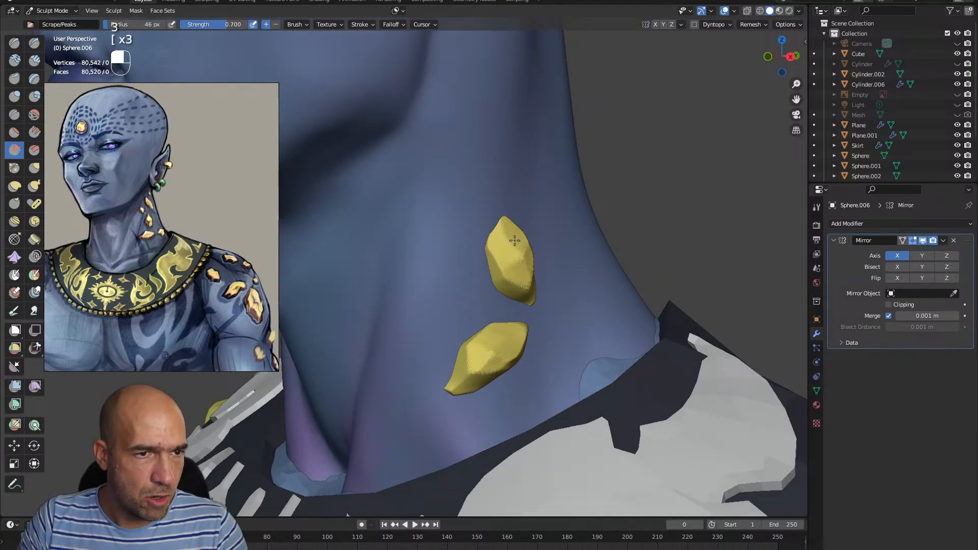
{"action": "left_click_drag", "start_coordinate": [535, 262], "coordinate": [541, 300], "text": "alt"}
{"action": "left_click_drag", "start_coordinate": [562, 261], "coordinate": [544, 270], "text": "alt"}
{"action": "left_click_drag", "start_coordinate": [510, 220], "coordinate": [502, 227], "text": "alt"}
Adjust the second neck chip's outline with the Grab brush at a 75 px radius, undoing the unwanted strokes
{"action": "key", "text": "g"}
{"action": "key", "text": "bracketright"}
{"action": "key", "text": "bracketright"}
{"action": "key", "text": "bracketright"}
{"action": "key", "text": "bracketright"}
{"action": "key", "text": "bracketright"}
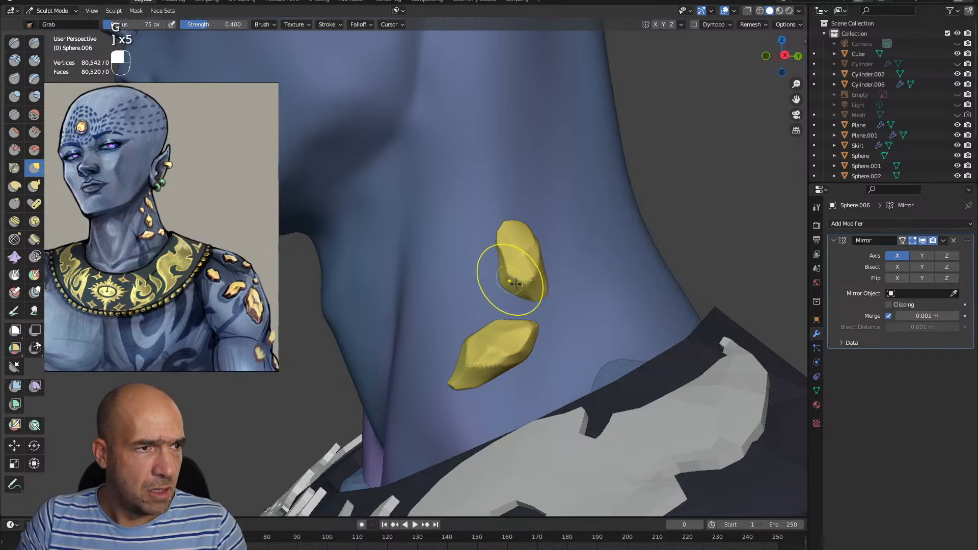
{"action": "scroll", "coordinate": [525, 265], "scroll_direction": "up", "scroll_amount": 4}
{"action": "left_click_drag", "start_coordinate": [536, 273], "coordinate": [585, 269], "text": "alt"}
{"action": "key", "text": "ctrl+z"}
{"action": "key", "text": "ctrl+z"}
{"action": "scroll", "coordinate": [611, 273], "scroll_direction": "down", "scroll_amount": 4}
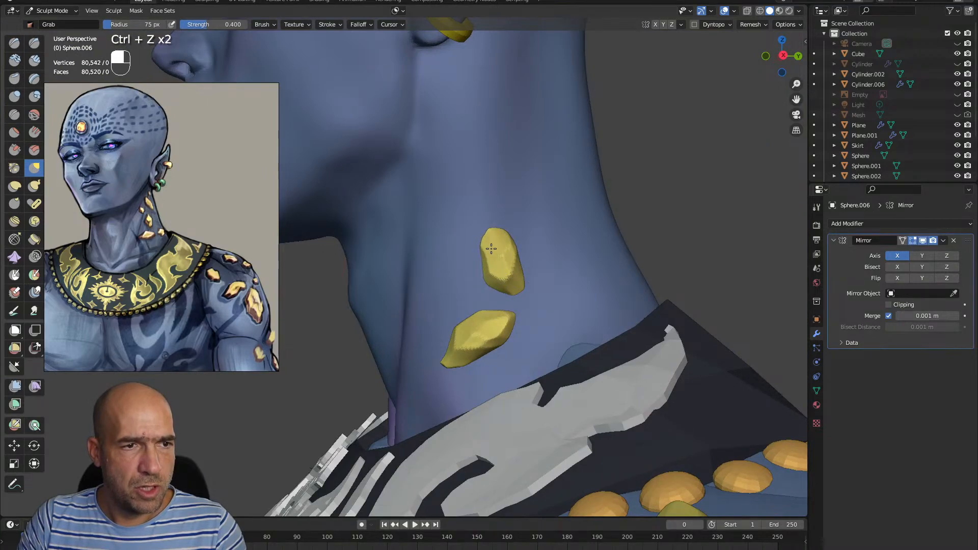
{"action": "left_click_drag", "start_coordinate": [496, 244], "coordinate": [501, 246]}
{"action": "mouse_move", "coordinate": [504, 257]}
{"action": "left_mouse_down", "text": "alt"}
{"action": "mouse_move", "coordinate": [505, 273]}
{"action": "mouse_move", "coordinate": [517, 273]}
{"action": "mouse_move", "coordinate": [517, 257]}
{"action": "left_mouse_up", "text": "alt"}
Sharpen the facets of the two lower neck chips with the Scrape/Peaks brush at a 54 px radius
{"action": "key", "text": "3"}
{"action": "key", "text": "bracketleft"}
{"action": "key", "text": "bracketleft"}
{"action": "key", "text": "bracketleft"}
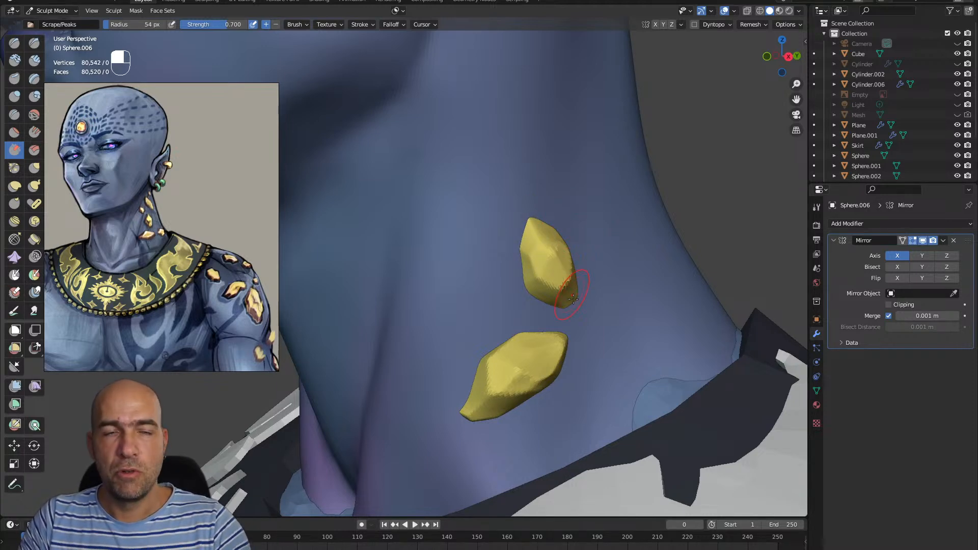
{"action": "left_click_drag", "start_coordinate": [548, 296], "coordinate": [540, 240], "text": "ctrl+alt"}
{"action": "left_click_drag", "start_coordinate": [504, 306], "coordinate": [506, 336]}
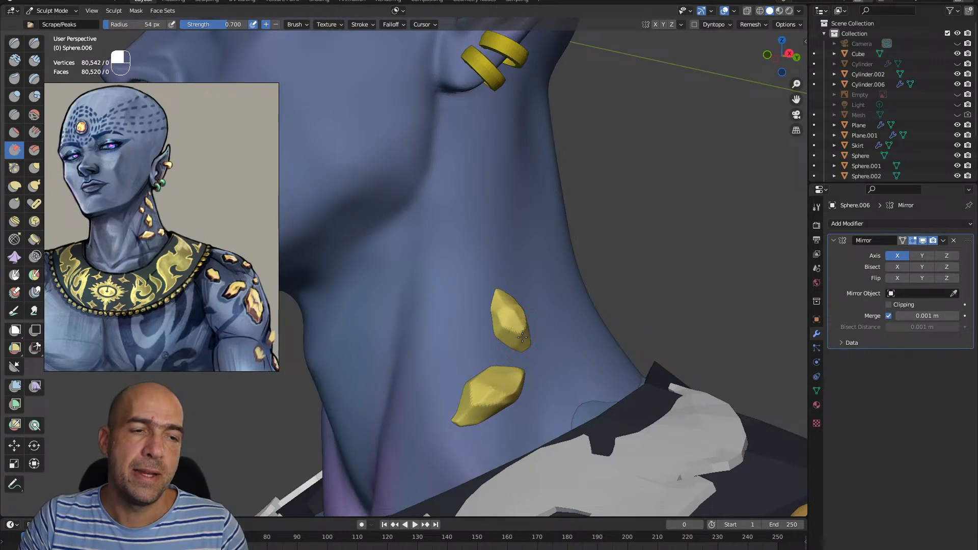
{"action": "mouse_move", "coordinate": [555, 312]}
{"action": "left_mouse_down", "text": "alt"}
{"action": "mouse_move", "coordinate": [497, 327]}
{"action": "mouse_move", "coordinate": [566, 313]}
{"action": "left_mouse_up", "text": "alt"}
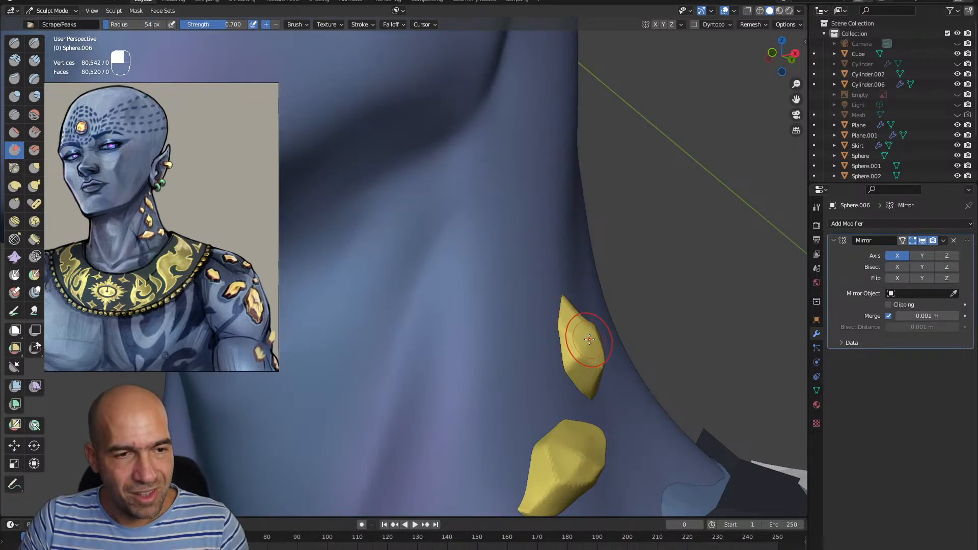
Duplicate the second neck chip in Edit Mode and partly embed the copy above it as a smaller third chip
{"action": "key", "text": "Tab"}
{"action": "mouse_move", "coordinate": [628, 323]}
{"action": "left_mouse_down", "text": "ctrl+alt"}
{"action": "mouse_move", "coordinate": [622, 338]}
{"action": "mouse_move", "coordinate": [585, 332]}
{"action": "left_mouse_up", "text": "ctrl+alt"}
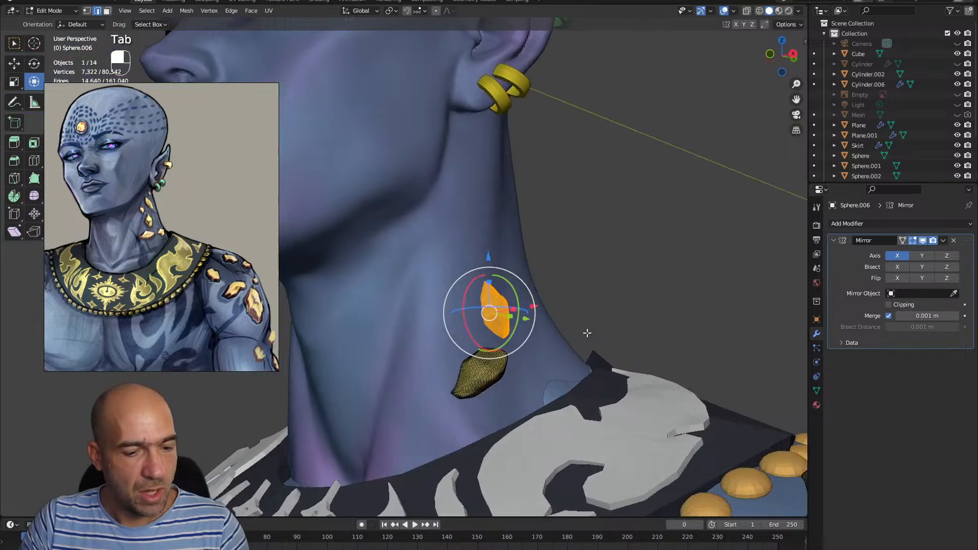
{"action": "key", "text": "shift+d"}
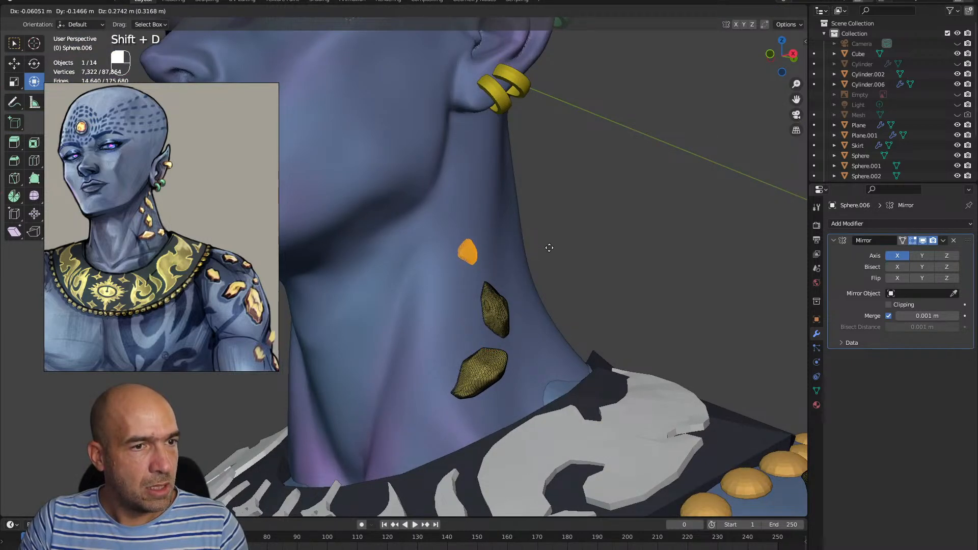
{"action": "left_click", "coordinate": [558, 247]}
{"action": "left_click_drag", "start_coordinate": [564, 246], "coordinate": [528, 277], "text": "alt"}
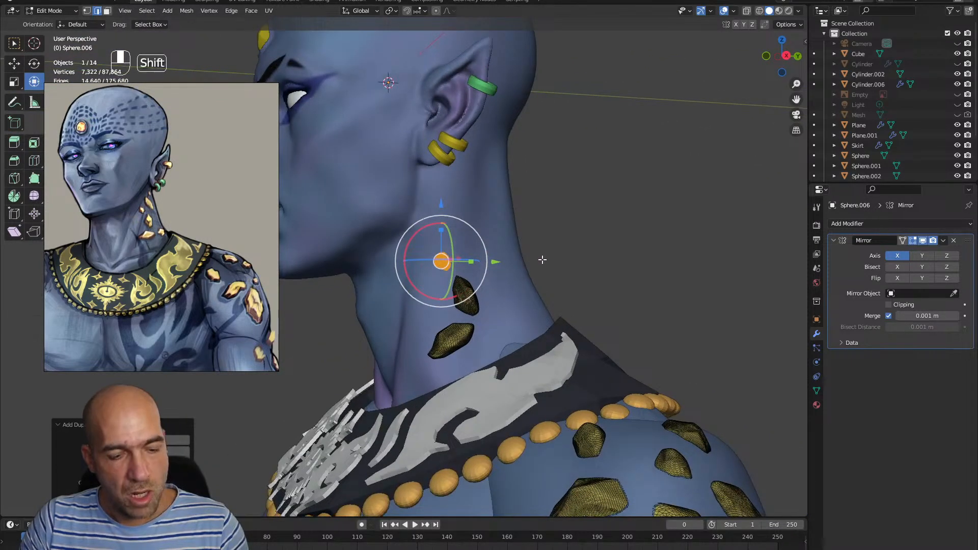
Duplicate the third chip higher up the neck below the ear, and rotate the copy to follow the neck surface
{"action": "key", "text": "shift+d"}
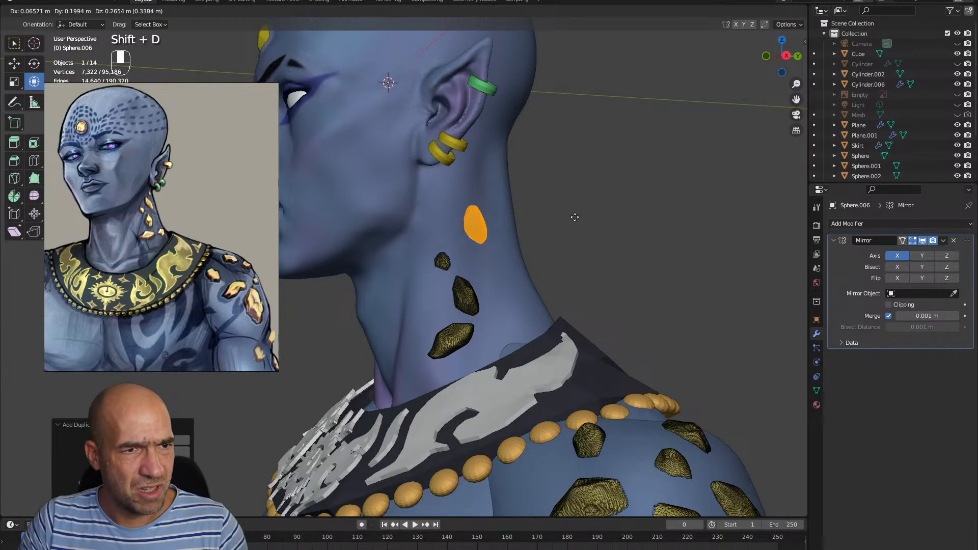
{"action": "left_click", "coordinate": [573, 219]}
{"action": "left_click_drag", "start_coordinate": [506, 212], "coordinate": [479, 271], "text": "ctrl+alt"}
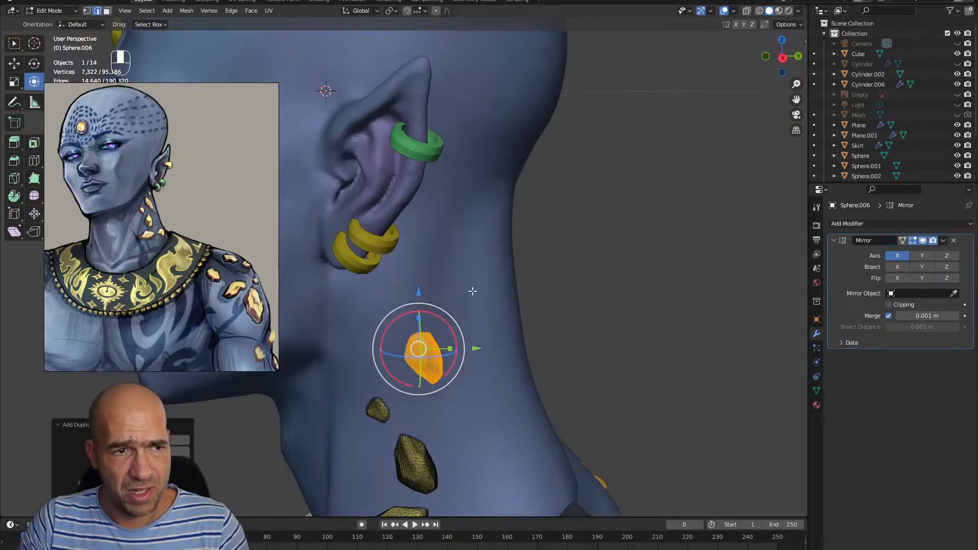
{"action": "key", "text": "r"}
{"action": "left_click_drag", "start_coordinate": [440, 303], "coordinate": [442, 304]}
{"action": "left_click_drag", "start_coordinate": [493, 290], "coordinate": [548, 256], "text": "alt"}
{"action": "left_click_drag", "start_coordinate": [457, 329], "coordinate": [510, 279]}
{"action": "left_click", "coordinate": [461, 340]}
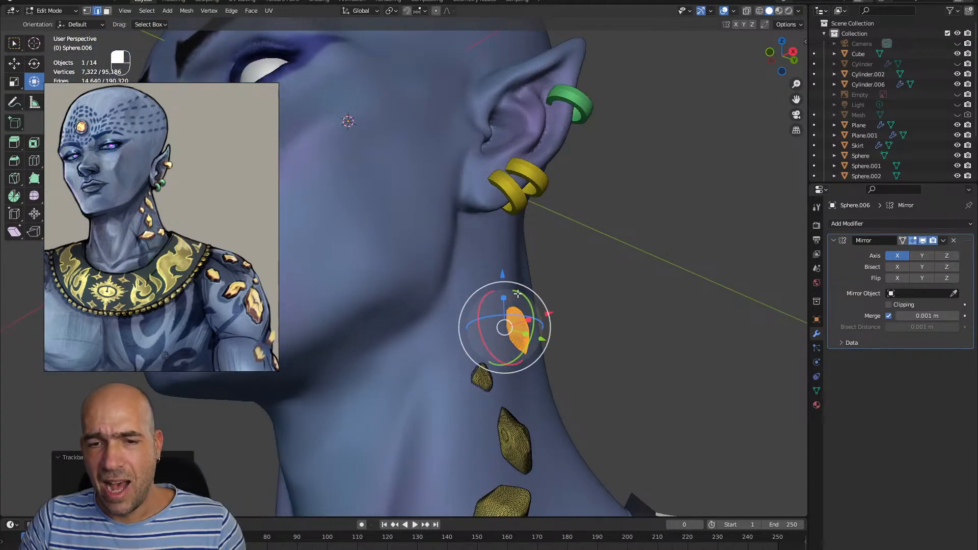
{"action": "left_click_drag", "start_coordinate": [592, 283], "coordinate": [533, 297], "text": "alt"}
Reshape the uppermost neck chip in Sculpt Mode with the Grab brush at a 90 px radius
{"action": "key", "text": "ctrl+Tab"}
{"action": "left_click", "coordinate": [550, 317]}
{"action": "left_click_drag", "start_coordinate": [505, 373], "coordinate": [522, 331], "text": "alt+shift"}
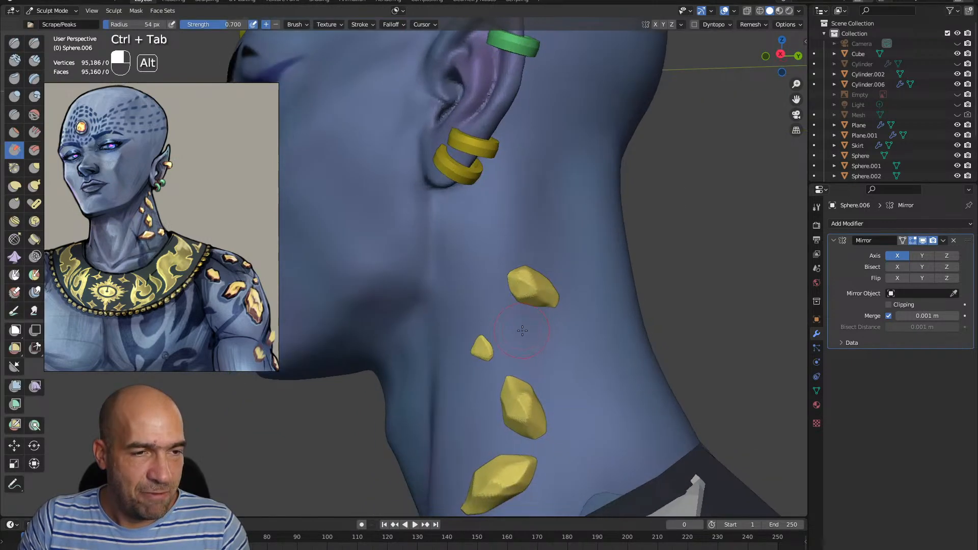
{"action": "key", "text": "g"}
{"action": "key", "text": "bracketright"}
{"action": "key", "text": "bracketright"}
{"action": "key", "text": "bracketright"}
{"action": "key", "text": "bracketright"}
{"action": "key", "text": "bracketright"}
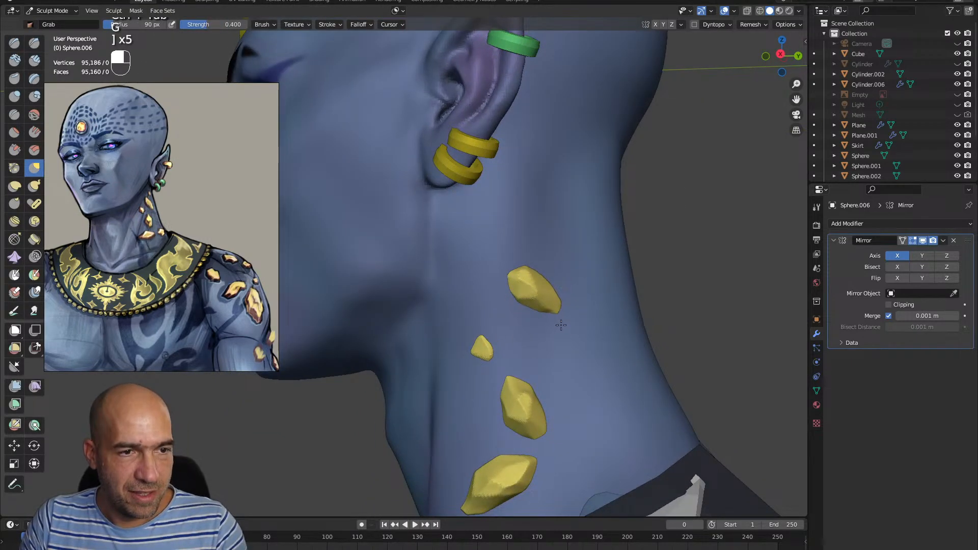
{"action": "left_click_drag", "start_coordinate": [514, 272], "coordinate": [566, 275], "text": "alt"}
{"action": "left_click_drag", "start_coordinate": [536, 281], "coordinate": [484, 316]}
Carve flat facets into the uppermost neck chip with the Scrape/Peaks brush at a 57 px radius
{"action": "key", "text": "3"}
{"action": "key", "text": "bracketleft"}
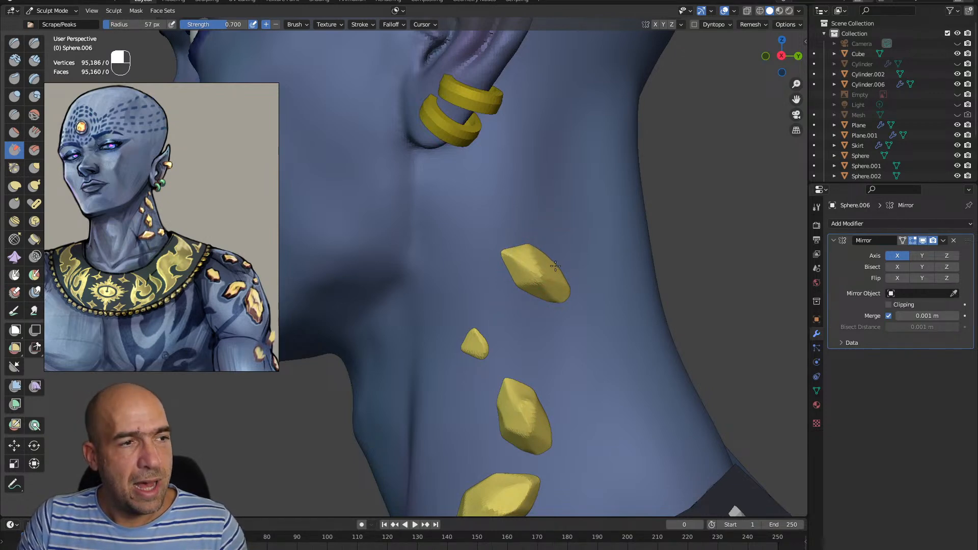
{"action": "left_click_drag", "start_coordinate": [564, 261], "coordinate": [540, 306], "text": "ctrl+alt"}
{"action": "left_click_drag", "start_coordinate": [540, 306], "coordinate": [520, 265], "text": "alt"}
{"action": "left_click_drag", "start_coordinate": [504, 336], "coordinate": [465, 312], "text": "alt"}
Refine the small third neck chip's facets, trying Draw Sharp and then using Scrape/Peaks at a 40 px radius
{"action": "left_click_drag", "start_coordinate": [471, 377], "coordinate": [481, 341], "text": "ctrl+alt"}
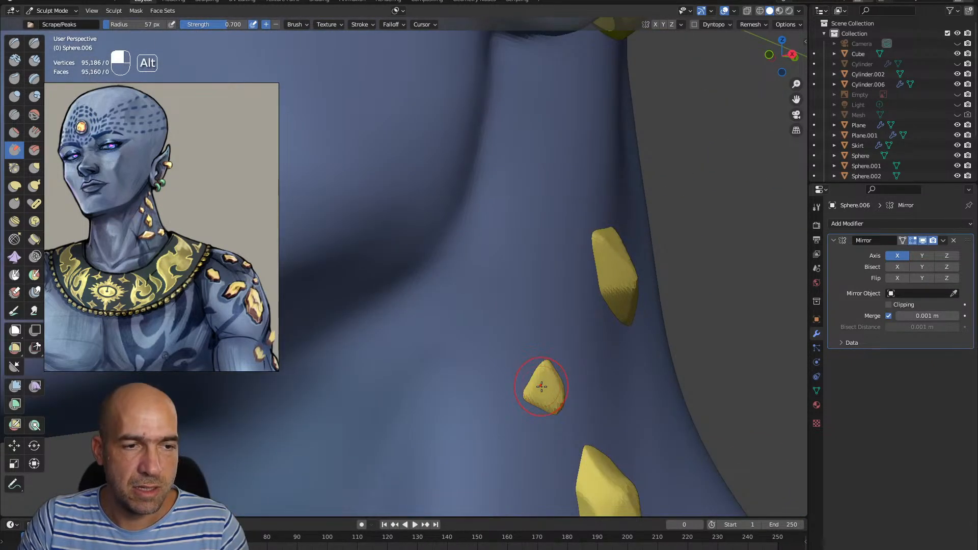
{"action": "left_click_drag", "start_coordinate": [558, 383], "coordinate": [524, 386], "text": "alt"}
{"action": "key", "text": "1"}
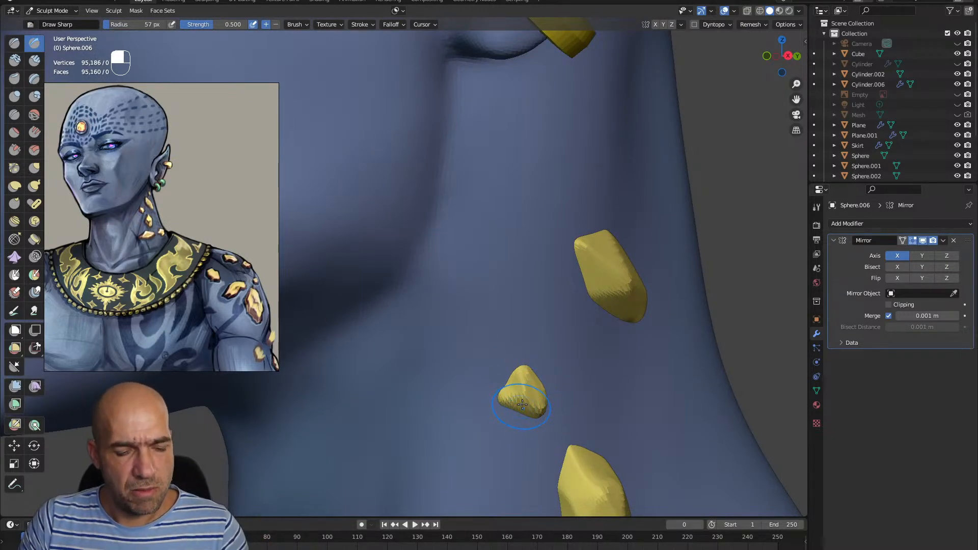
{"action": "key", "text": "3"}
{"action": "key", "text": "bracketleft"}
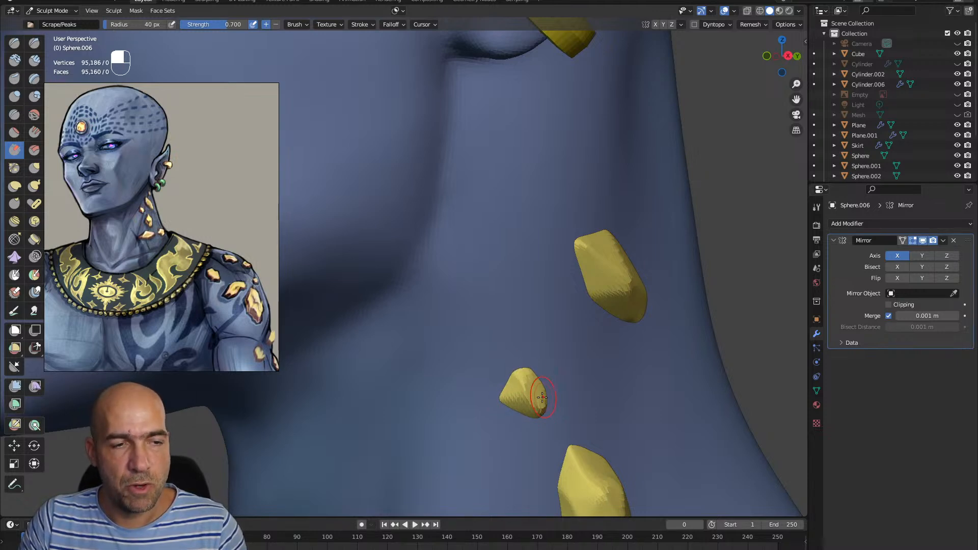
Duplicate the uppermost neck chip, placing the copy lower toward the back of the neck, and rotate it to a more upright angle
{"action": "scroll", "coordinate": [534, 413], "scroll_direction": "down", "scroll_amount": 8}
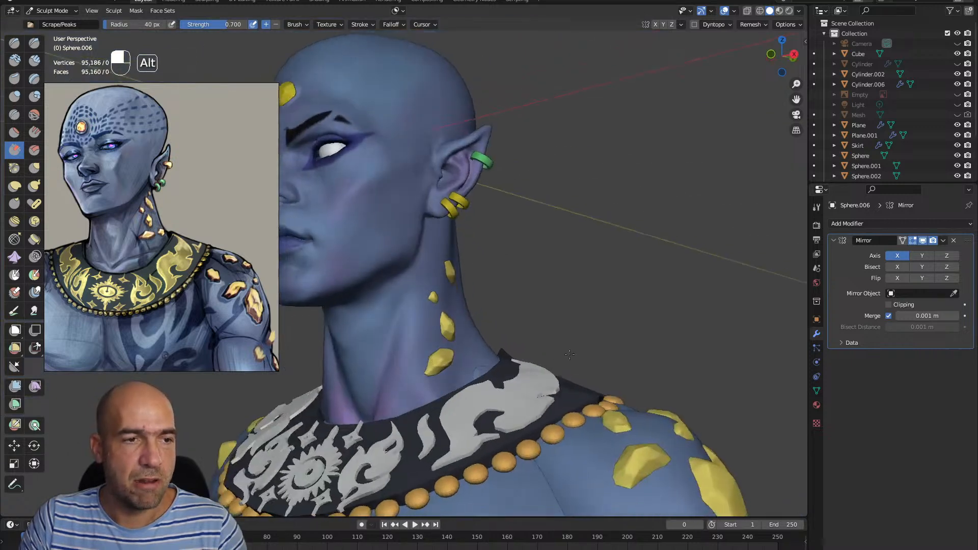
{"action": "left_click_drag", "start_coordinate": [514, 361], "coordinate": [545, 316], "text": "alt"}
{"action": "left_click_drag", "start_coordinate": [545, 316], "coordinate": [521, 345], "text": "alt+shift"}
{"action": "scroll", "coordinate": [521, 345], "scroll_direction": "up", "scroll_amount": 3}
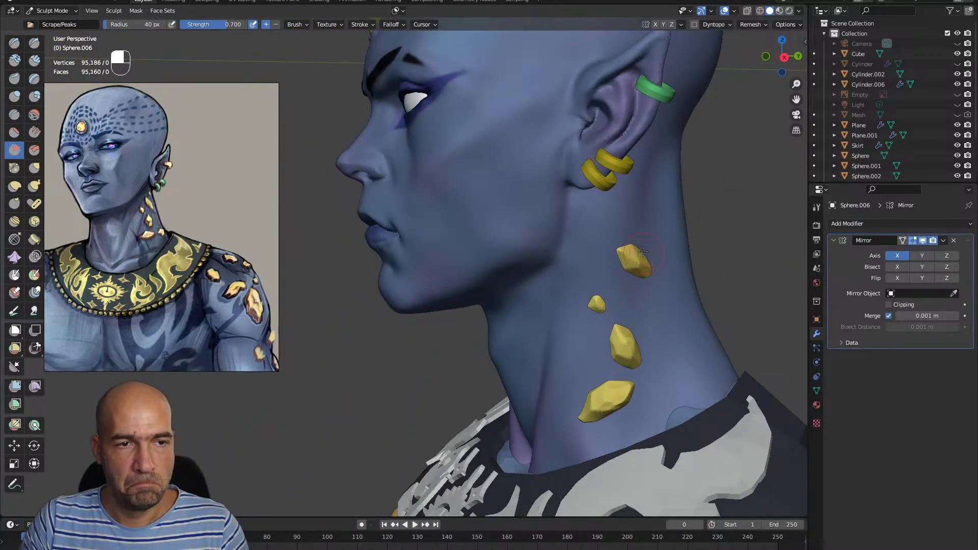
{"action": "key", "text": "Tab"}
{"action": "key", "text": "shift+d"}
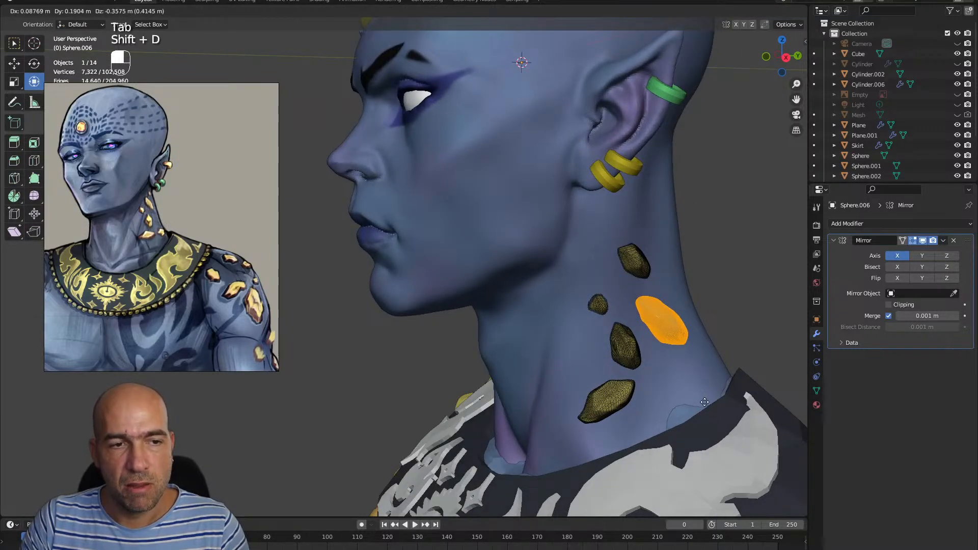
{"action": "left_click", "coordinate": [710, 411]}
{"action": "middle_click_drag", "start_coordinate": [710, 410], "coordinate": [694, 342]}
{"action": "left_click_drag", "start_coordinate": [694, 341], "coordinate": [678, 173]}
{"action": "middle_click_drag", "start_coordinate": [694, 249], "coordinate": [597, 351]}
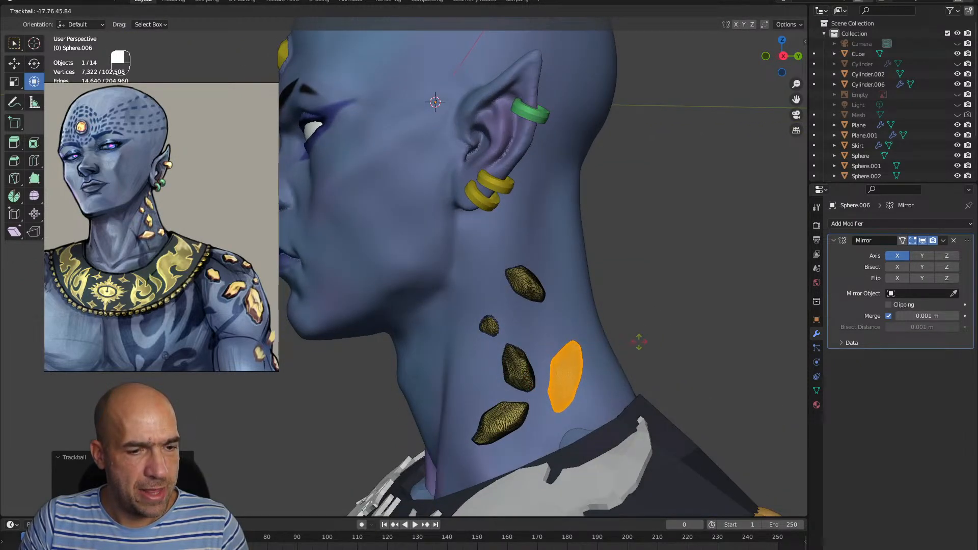
Move the copied chip against the side of the neck, just above the collar and behind the existing neck chips
{"action": "key", "text": "g"}
{"action": "left_click", "coordinate": [654, 343]}
{"action": "middle_click_drag", "start_coordinate": [769, 433], "coordinate": [680, 327], "text": "shift"}
{"action": "key", "text": "g"}
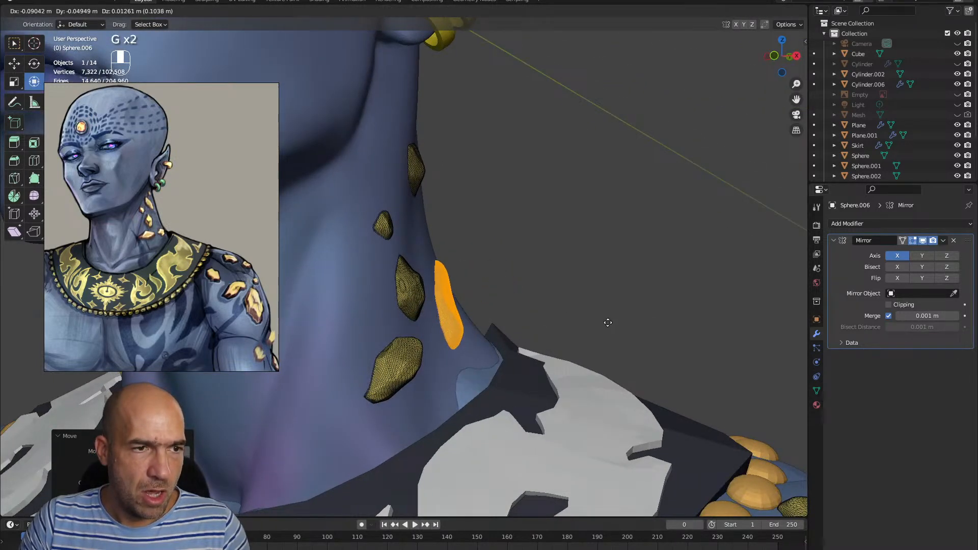
{"action": "left_click", "coordinate": [606, 320]}
Reshape the new rear neck chip in Sculpt Mode with the Grab brush at a 64 px radius
{"action": "key", "text": "ctrl+Tab"}
{"action": "left_click", "coordinate": [570, 349]}
{"action": "middle_click_drag", "start_coordinate": [570, 350], "coordinate": [574, 280]}
{"action": "key", "text": "g"}
{"action": "key", "text": "bracketright"}
{"action": "key", "text": "bracketright"}
{"action": "key", "text": "bracketright"}
{"action": "key", "text": "bracketright"}
{"action": "key", "text": "bracketright"}
{"action": "left_click_drag", "start_coordinate": [481, 323], "coordinate": [318, 335], "text": "ctrl+alt"}
{"action": "left_click_drag", "start_coordinate": [427, 322], "coordinate": [415, 265], "text": "ctrl+alt"}
{"action": "left_click_drag", "start_coordinate": [395, 332], "coordinate": [443, 281], "text": "alt+shift"}
{"action": "left_click_drag", "start_coordinate": [426, 346], "coordinate": [410, 295], "text": "ctrl+alt"}
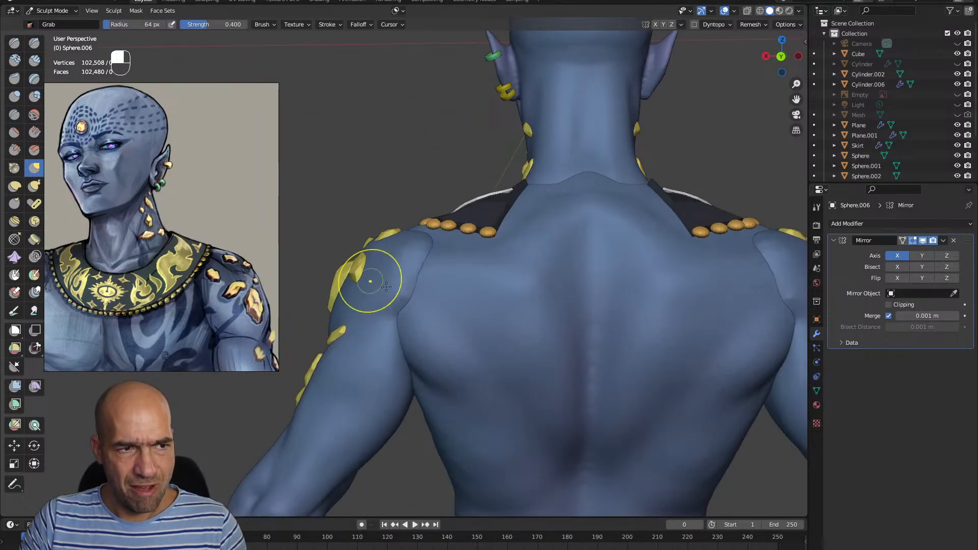
{"action": "mouse_move", "coordinate": [371, 342]}
{"action": "left_mouse_down", "text": "ctrl+alt"}
{"action": "mouse_move", "coordinate": [454, 359]}
{"action": "mouse_move", "coordinate": [593, 342]}
{"action": "mouse_move", "coordinate": [560, 306]}
{"action": "mouse_move", "coordinate": [510, 286]}
{"action": "left_mouse_up", "text": "ctrl+alt"}
{"action": "mouse_move", "coordinate": [491, 327]}
{"action": "left_mouse_down", "text": "alt"}
{"action": "mouse_move", "coordinate": [609, 262]}
{"action": "mouse_move", "coordinate": [575, 240]}
{"action": "mouse_move", "coordinate": [596, 232]}
{"action": "left_mouse_up", "text": "alt"}
Carve flat facets into the new rear neck chip with the Scrape/Peaks brush at a 45 px radius
{"action": "key", "text": "3"}
{"action": "key", "text": "bracketleft"}
{"action": "key", "text": "bracketleft"}
{"action": "key", "text": "bracketleft"}
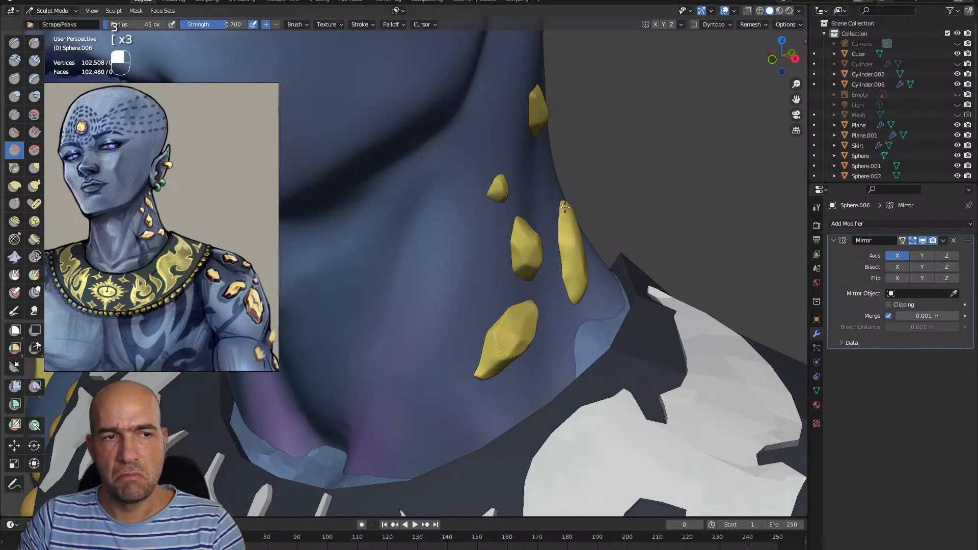
{"action": "left_click_drag", "start_coordinate": [567, 256], "coordinate": [574, 294], "text": "alt"}
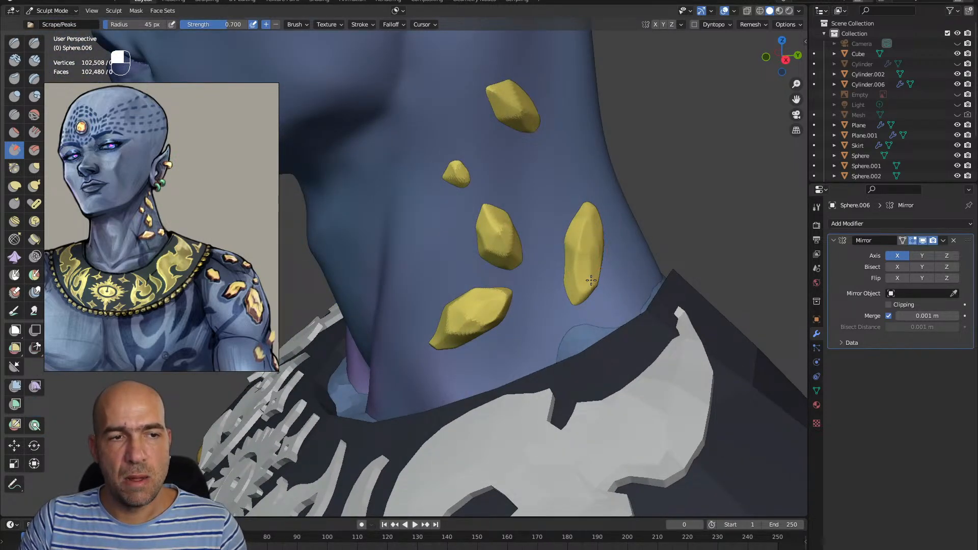
{"action": "left_click_drag", "start_coordinate": [599, 294], "coordinate": [575, 300], "text": "alt"}
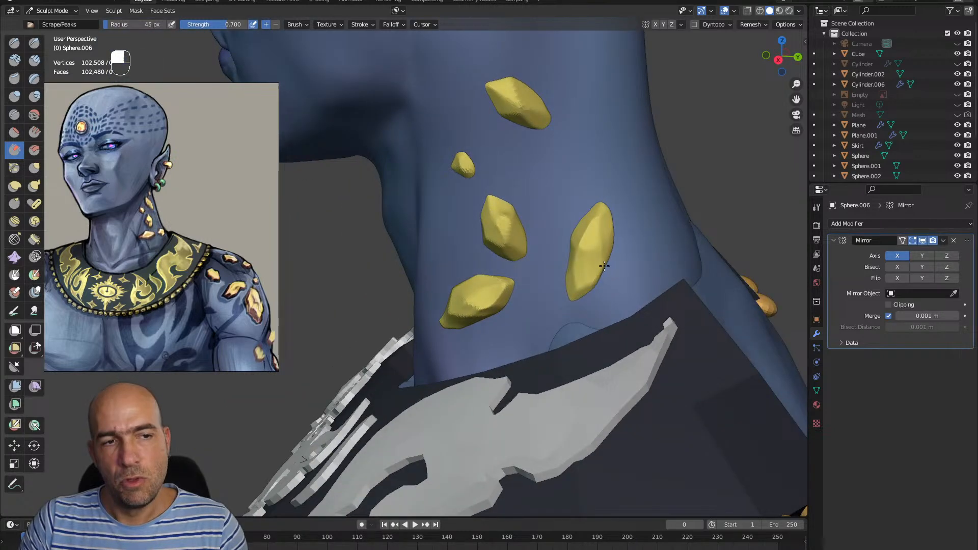
{"action": "mouse_move", "coordinate": [612, 220]}
{"action": "left_mouse_down", "text": "alt"}
{"action": "mouse_move", "coordinate": [591, 222]}
{"action": "mouse_move", "coordinate": [618, 223]}
{"action": "left_mouse_up", "text": "alt"}
Adjust the rear neck chip's outline with the Grab brush at a 61 px radius
{"action": "key", "text": "g"}
{"action": "key", "text": "bracketright"}
{"action": "key", "text": "bracketright"}
{"action": "key", "text": "bracketright"}
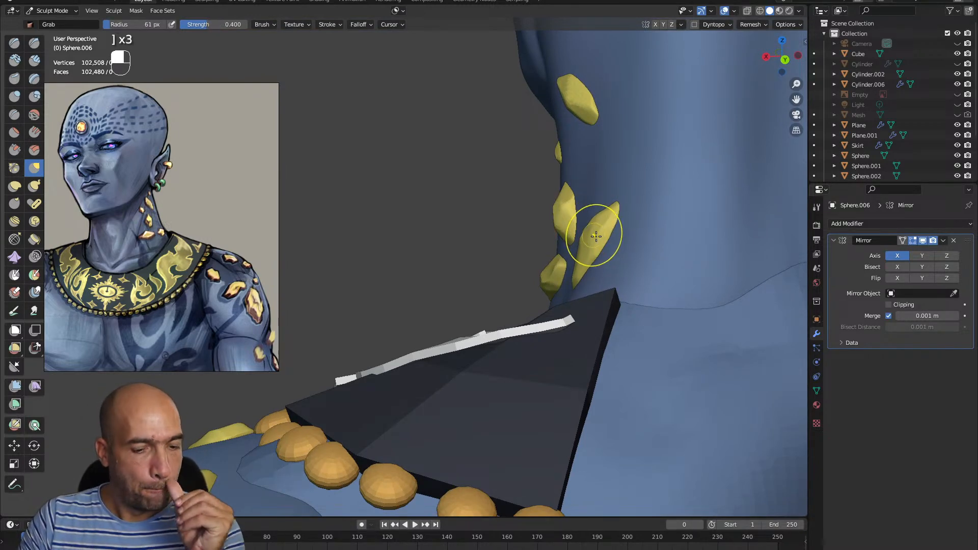
Sharpen the rear neck chip's facets with the Scrape/Peaks brush at a 43 px radius
{"action": "key", "text": "3"}
{"action": "key", "text": "bracketleft"}
{"action": "key", "text": "bracketleft"}
{"action": "key", "text": "bracketleft"}
{"action": "left_click_drag", "start_coordinate": [598, 253], "coordinate": [623, 278], "text": "alt"}
{"action": "left_click_drag", "start_coordinate": [607, 240], "coordinate": [623, 250], "text": "alt"}
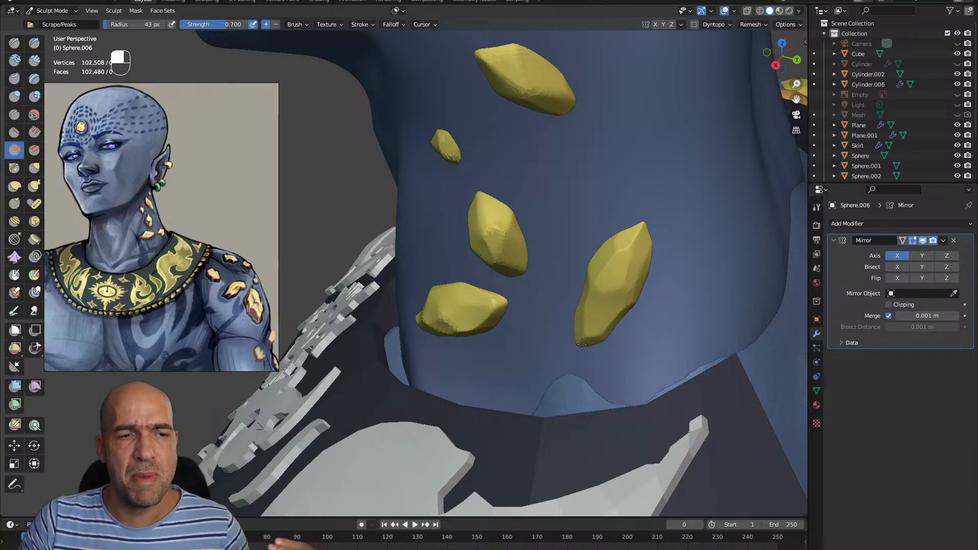
{"action": "left_click_drag", "start_coordinate": [639, 255], "coordinate": [619, 326], "text": "ctrl+alt"}
{"action": "left_click_drag", "start_coordinate": [524, 326], "coordinate": [593, 290], "text": "alt"}
{"action": "mouse_move", "coordinate": [553, 336]}
{"action": "left_mouse_down", "text": "ctrl+alt"}
{"action": "mouse_move", "coordinate": [546, 288]}
{"action": "mouse_move", "coordinate": [541, 352]}
{"action": "mouse_move", "coordinate": [535, 340]}
{"action": "left_mouse_up", "text": "ctrl+alt"}
{"action": "mouse_move", "coordinate": [530, 306]}
{"action": "left_mouse_down", "text": "ctrl+alt"}
{"action": "mouse_move", "coordinate": [525, 357]}
{"action": "mouse_move", "coordinate": [524, 316]}
{"action": "left_mouse_up", "text": "ctrl+alt"}
Check the full row of neck and arm chips from the side and save the file
{"action": "left_click_drag", "start_coordinate": [502, 354], "coordinate": [488, 326], "text": "alt"}
{"action": "left_click_drag", "start_coordinate": [522, 331], "coordinate": [492, 331], "text": "alt"}
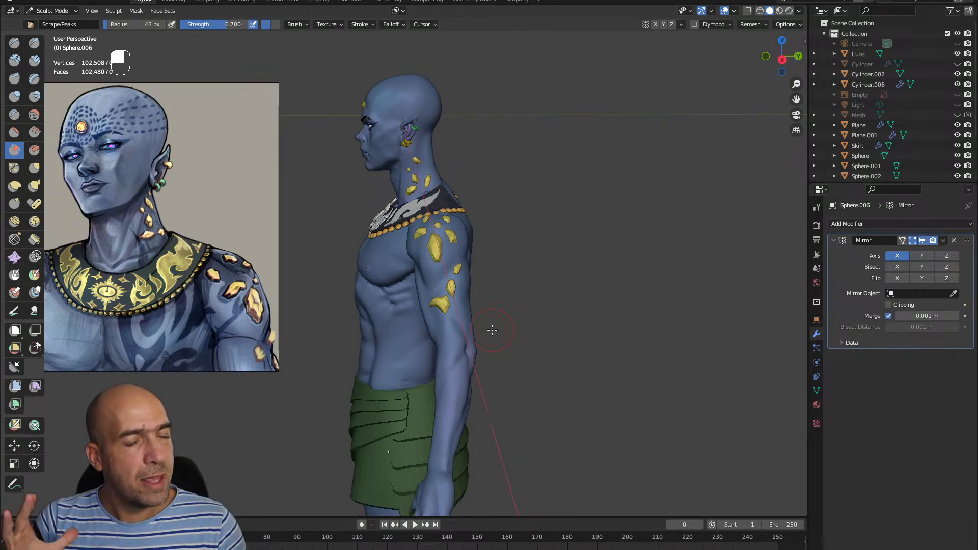
{"action": "key", "text": "ctrl+s"}
Duplicate the narrow middle chip on the upper arm, place the copy toward the back of the arm and rotate it to a diagonal angle
{"action": "mouse_move", "coordinate": [553, 337]}
{"action": "left_mouse_down", "text": "alt"}
{"action": "mouse_move", "coordinate": [531, 339]}
{"action": "mouse_move", "coordinate": [533, 286]}
{"action": "left_mouse_up", "text": "alt"}
{"action": "mouse_move", "coordinate": [533, 285]}
{"action": "left_mouse_down", "text": "alt+shift"}
{"action": "mouse_move", "coordinate": [528, 301]}
{"action": "mouse_move", "coordinate": [540, 305]}
{"action": "left_mouse_up", "text": "alt+shift"}
{"action": "key", "text": "alt+q"}
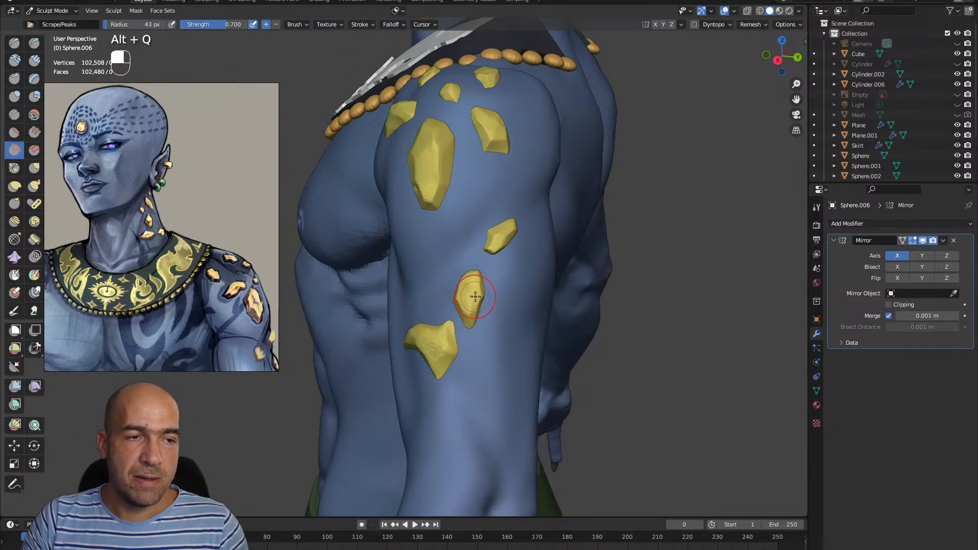
{"action": "key", "text": "Tab"}
{"action": "key", "text": "l"}
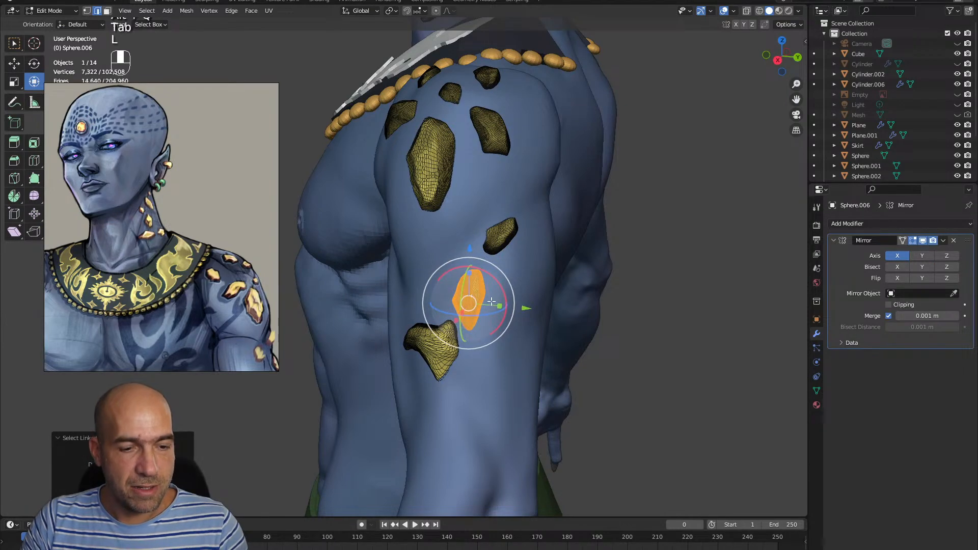
{"action": "key", "text": "shift+d"}
{"action": "key", "text": "r"}
{"action": "key", "text": "r"}
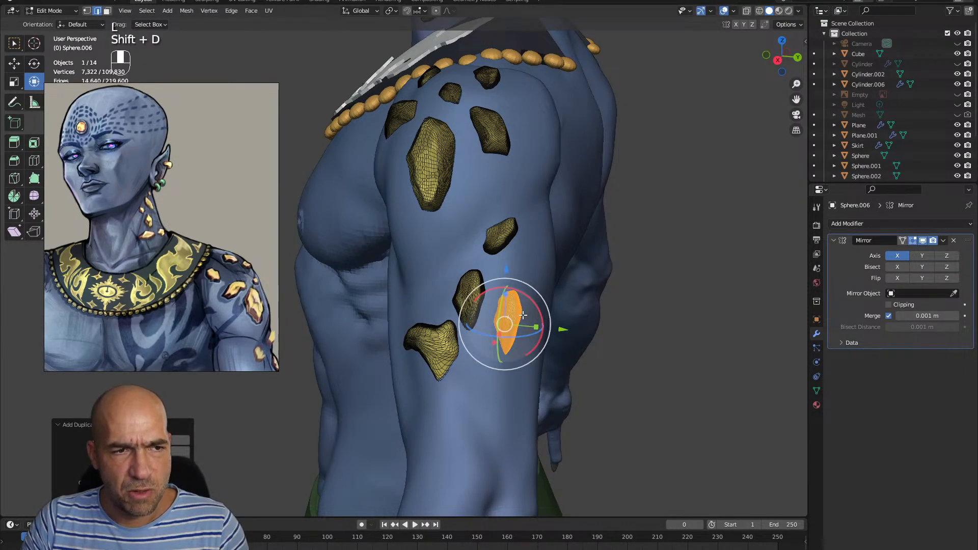
{"action": "left_click", "coordinate": [555, 314]}
{"action": "key", "text": "r"}
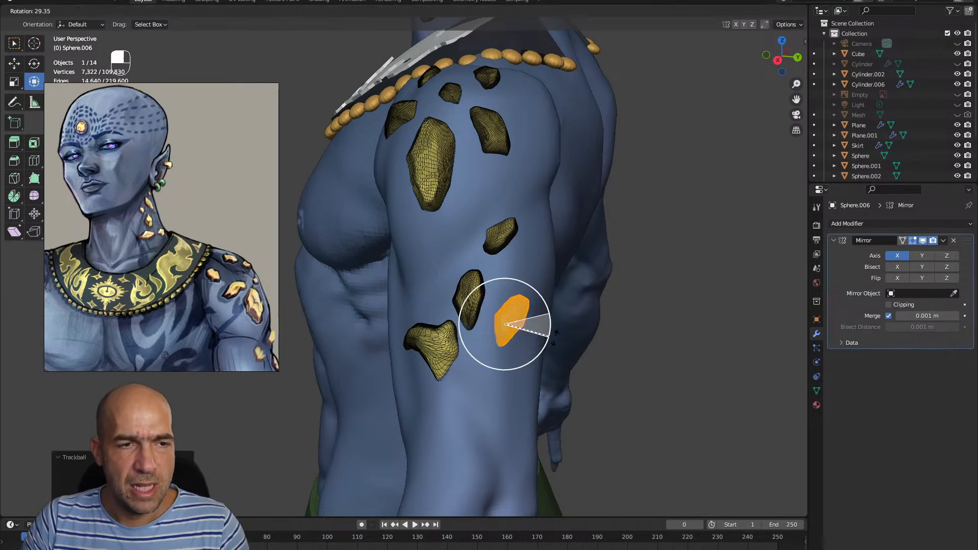
{"action": "middle_click_drag", "start_coordinate": [576, 343], "coordinate": [554, 356], "text": "alt"}
{"action": "left_click_drag", "start_coordinate": [547, 306], "coordinate": [543, 287]}
{"action": "left_click_drag", "start_coordinate": [543, 288], "coordinate": [544, 227], "text": "alt"}
Carve facets into the new rear arm chip in Sculpt Mode with the Scrape/Peaks brush at a 43 px radius
{"action": "key", "text": "ctrl+Tab"}
{"action": "left_click", "coordinate": [555, 278]}
{"action": "left_click_drag", "start_coordinate": [550, 265], "coordinate": [540, 326], "text": "ctrl+alt"}
{"action": "mouse_move", "coordinate": [540, 326]}
{"action": "left_mouse_down", "text": "alt"}
{"action": "mouse_move", "coordinate": [520, 336]}
{"action": "mouse_move", "coordinate": [517, 306]}
{"action": "left_mouse_up", "text": "alt"}
{"action": "mouse_move", "coordinate": [495, 327]}
{"action": "left_mouse_down", "text": "alt"}
{"action": "mouse_move", "coordinate": [515, 325]}
{"action": "mouse_move", "coordinate": [515, 387]}
{"action": "left_mouse_up", "text": "alt"}
{"action": "left_click_drag", "start_coordinate": [515, 388], "coordinate": [522, 321], "text": "alt"}
{"action": "mouse_move", "coordinate": [522, 321]}
{"action": "left_mouse_down", "text": "alt"}
{"action": "mouse_move", "coordinate": [535, 326]}
{"action": "mouse_move", "coordinate": [491, 360]}
{"action": "left_mouse_up", "text": "alt"}
{"action": "mouse_move", "coordinate": [502, 336]}
{"action": "left_mouse_down", "text": "shift"}
{"action": "mouse_move", "coordinate": [485, 352]}
{"action": "mouse_move", "coordinate": [500, 343]}
{"action": "left_mouse_up", "text": "shift"}
{"action": "left_click_drag", "start_coordinate": [523, 296], "coordinate": [502, 330]}
{"action": "left_click_drag", "start_coordinate": [515, 313], "coordinate": [498, 332]}
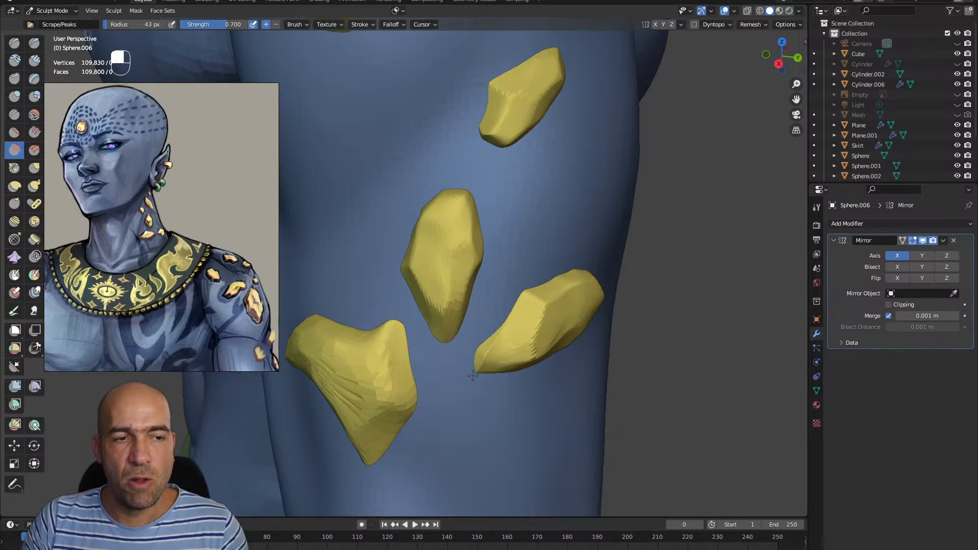
Reshape the rear arm chip's silhouette with the Grab brush at a 70 px radius
{"action": "mouse_move", "coordinate": [514, 334]}
{"action": "left_mouse_down", "text": "ctrl+alt"}
{"action": "mouse_move", "coordinate": [535, 341]}
{"action": "mouse_move", "coordinate": [451, 306]}
{"action": "mouse_move", "coordinate": [472, 314]}
{"action": "mouse_move", "coordinate": [465, 306]}
{"action": "left_mouse_up", "text": "ctrl+alt"}
{"action": "key", "text": "g"}
{"action": "key", "text": "bracketright"}
{"action": "key", "text": "bracketright"}
{"action": "key", "text": "bracketright"}
{"action": "key", "text": "bracketright"}
{"action": "key", "text": "bracketright"}
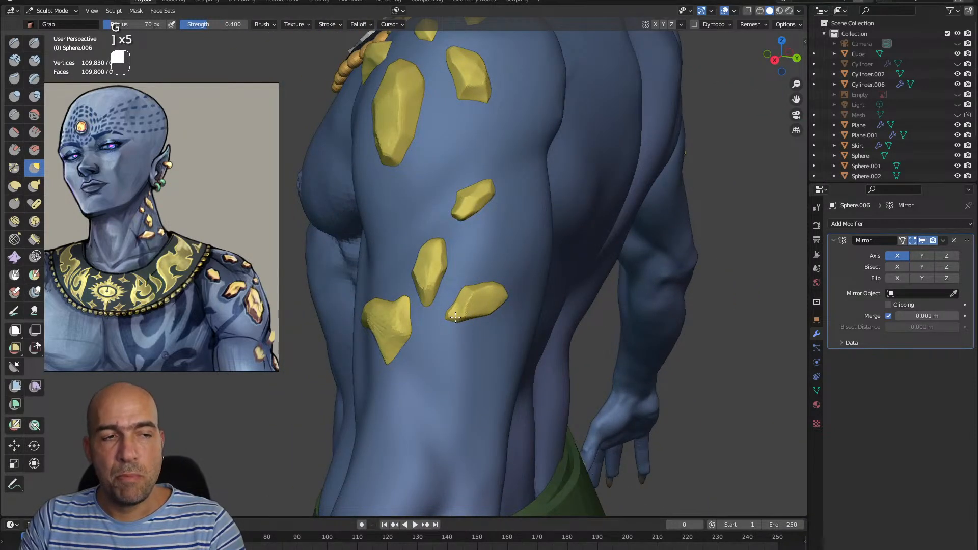
{"action": "mouse_move", "coordinate": [502, 301]}
{"action": "left_mouse_down", "text": "alt"}
{"action": "mouse_move", "coordinate": [499, 291]}
{"action": "mouse_move", "coordinate": [507, 309]}
{"action": "mouse_move", "coordinate": [489, 327]}
{"action": "mouse_move", "coordinate": [463, 337]}
{"action": "left_mouse_up", "text": "alt"}
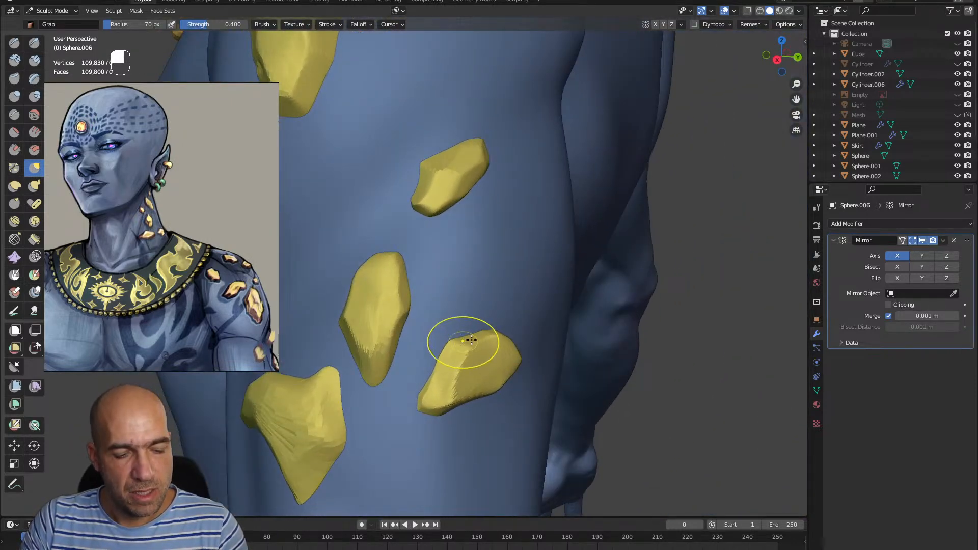
Flatten and refine the rear arm chip's facets with the Scrape/Peaks brush at a 50 px radius
{"action": "key", "text": "3"}
{"action": "key", "text": "bracketleft"}
{"action": "key", "text": "bracketleft"}
{"action": "key", "text": "bracketleft"}
{"action": "mouse_move", "coordinate": [455, 396]}
{"action": "left_mouse_down"}
{"action": "mouse_move", "coordinate": [426, 403]}
{"action": "mouse_move", "coordinate": [474, 390]}
{"action": "left_mouse_up"}
{"action": "left_click_drag", "start_coordinate": [540, 404], "coordinate": [522, 385], "text": "alt"}
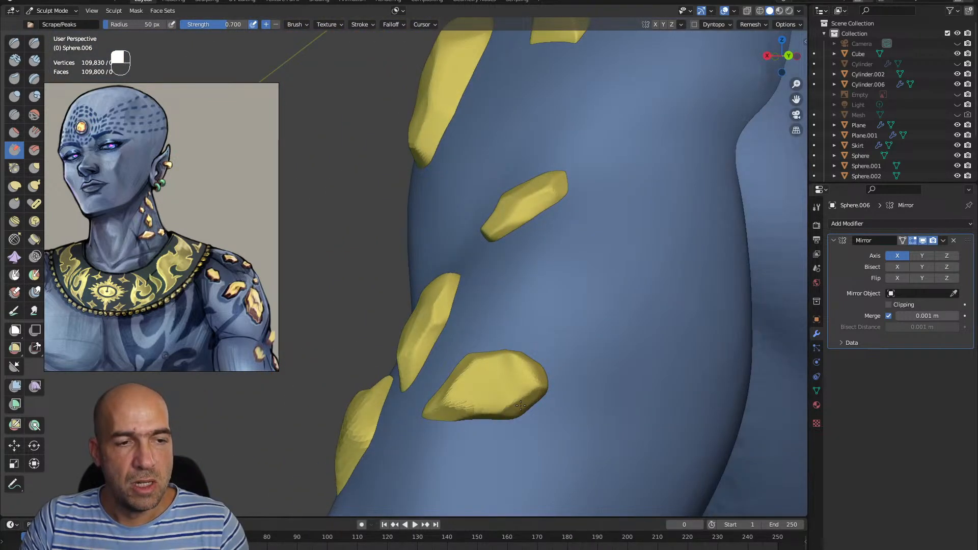
{"action": "left_click_drag", "start_coordinate": [490, 326], "coordinate": [521, 423], "text": "alt"}
{"action": "mouse_move", "coordinate": [525, 372]}
{"action": "left_mouse_down", "text": "alt"}
{"action": "mouse_move", "coordinate": [552, 329]}
{"action": "mouse_move", "coordinate": [504, 346]}
{"action": "left_mouse_up", "text": "alt"}
{"action": "left_click_drag", "start_coordinate": [504, 347], "coordinate": [505, 285], "text": "ctrl+alt"}
{"action": "left_click_drag", "start_coordinate": [505, 300], "coordinate": [515, 306], "text": "alt"}
Define the rear arm chip's ridges with Draw Sharp at 50 px, then tighten its edges with Pinch/Magnify at 45 px
{"action": "key", "text": "1"}
{"action": "left_click_drag", "start_coordinate": [516, 262], "coordinate": [504, 258]}
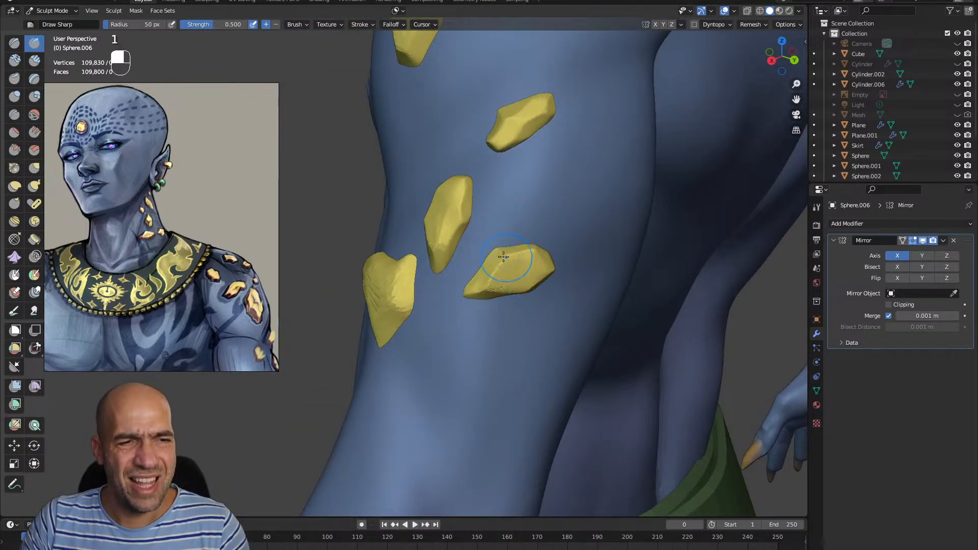
{"action": "left_click_drag", "start_coordinate": [531, 300], "coordinate": [510, 295], "text": "alt"}
{"action": "key", "text": "p"}
{"action": "key", "text": "bracketleft"}
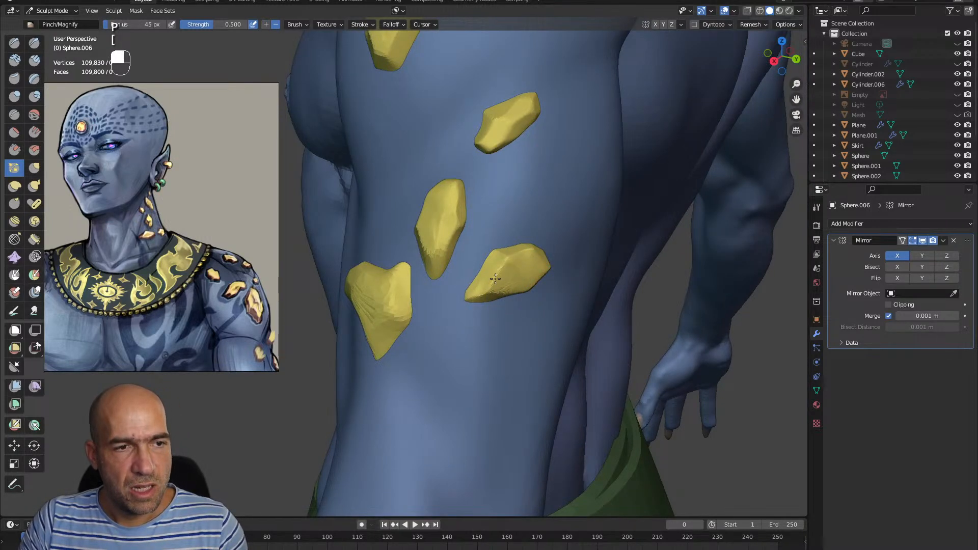
{"action": "left_click_drag", "start_coordinate": [500, 295], "coordinate": [483, 296], "text": "alt"}
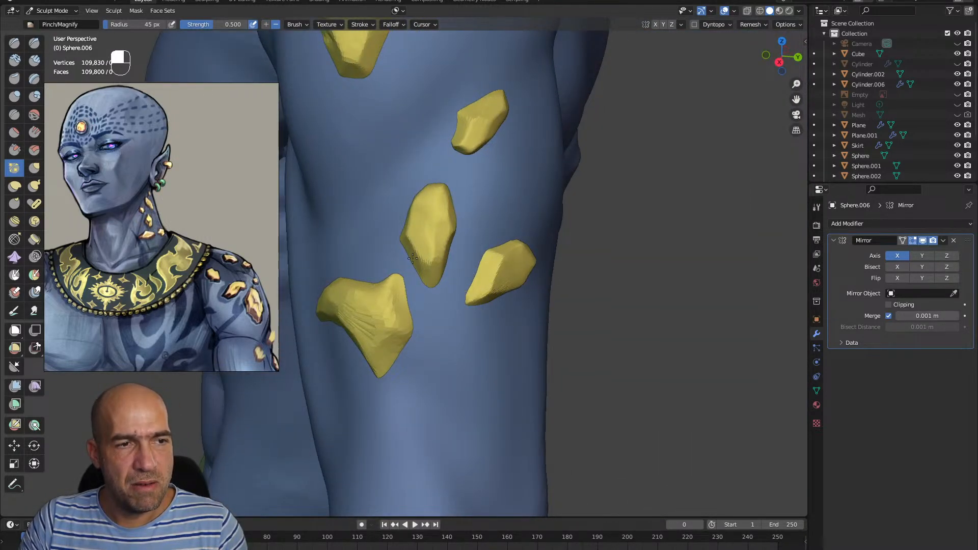
Save the file with the finished rear arm chip
{"action": "scroll", "coordinate": [410, 245], "scroll_direction": "down", "scroll_amount": 5}
{"action": "left_click_drag", "start_coordinate": [411, 245], "coordinate": [479, 343], "text": "alt"}
{"action": "key", "text": "ctrl+s"}
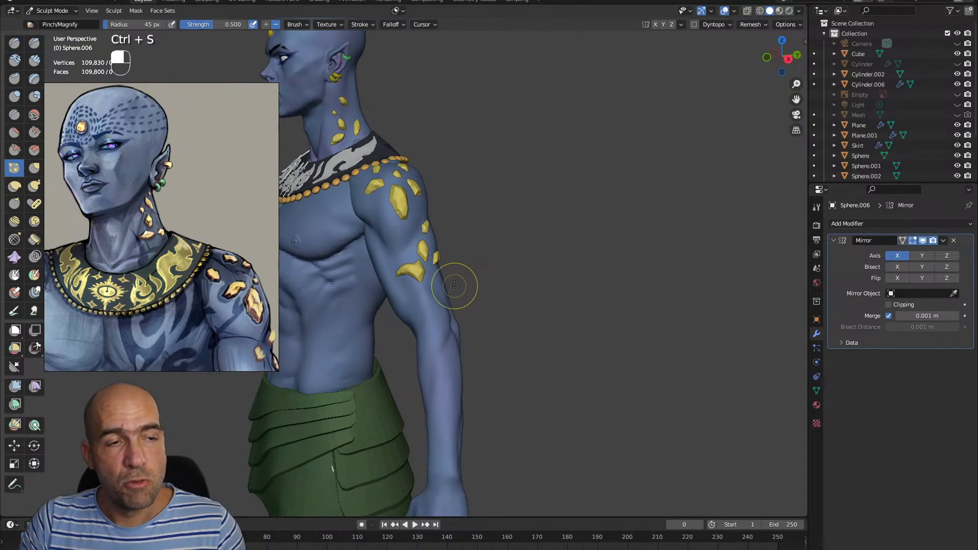
{"action": "left_click_drag", "start_coordinate": [454, 286], "coordinate": [621, 278], "text": "alt"}
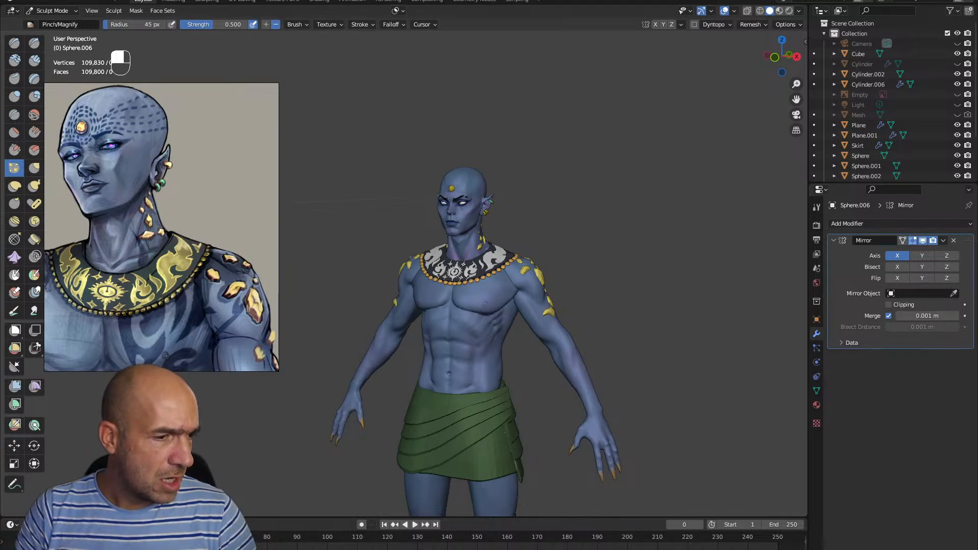
{"action": "right_click", "coordinate": [89, 546]}
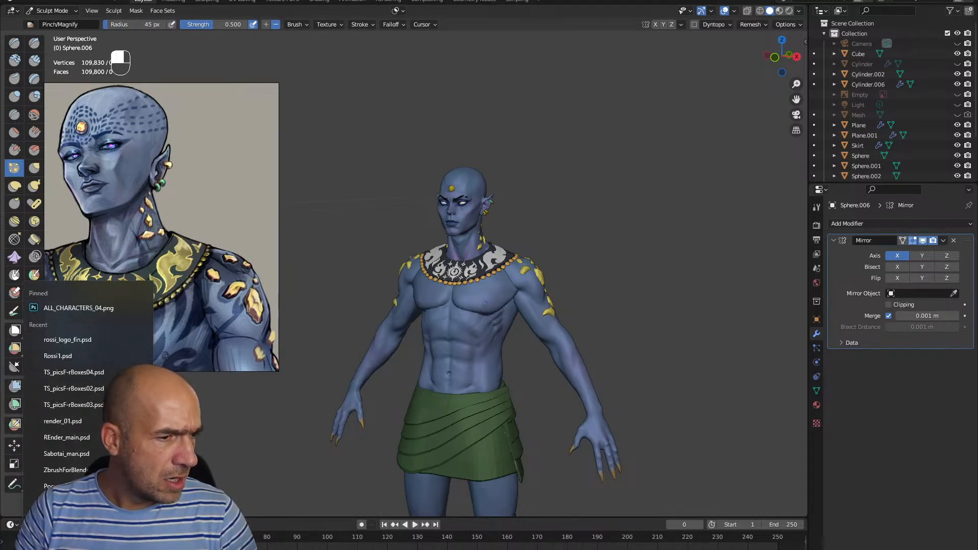
{"action": "left_click", "coordinate": [277, 456]}
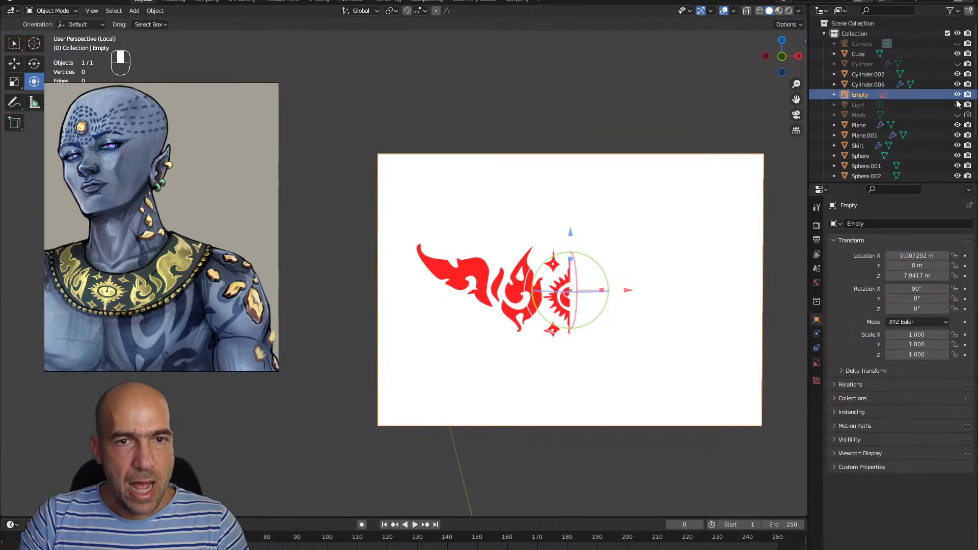
Exit the Empty image's local view and examine the collar ornament's mesh in Edit Mode against the red pattern and on the collar
{"action": "key", "text": "KP_Divide"}
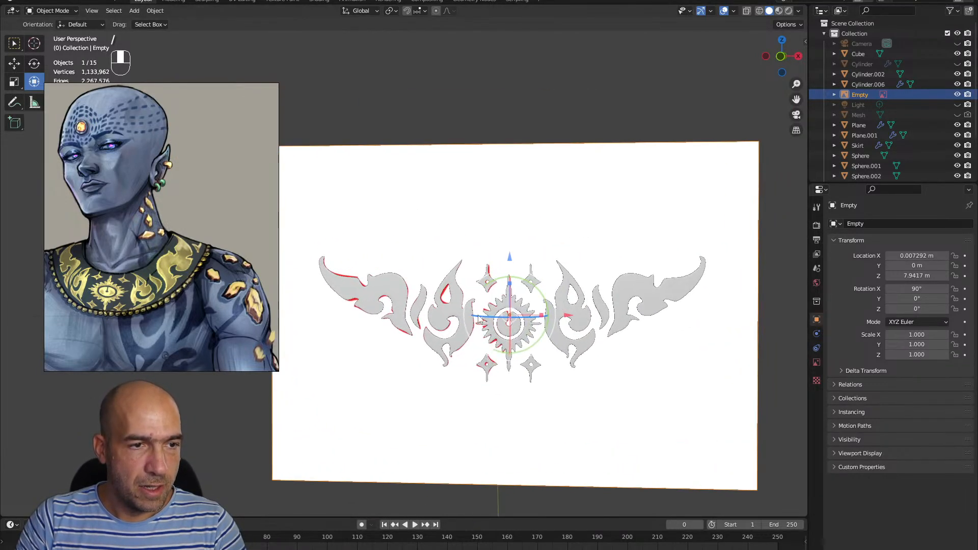
{"action": "left_click", "coordinate": [462, 323]}
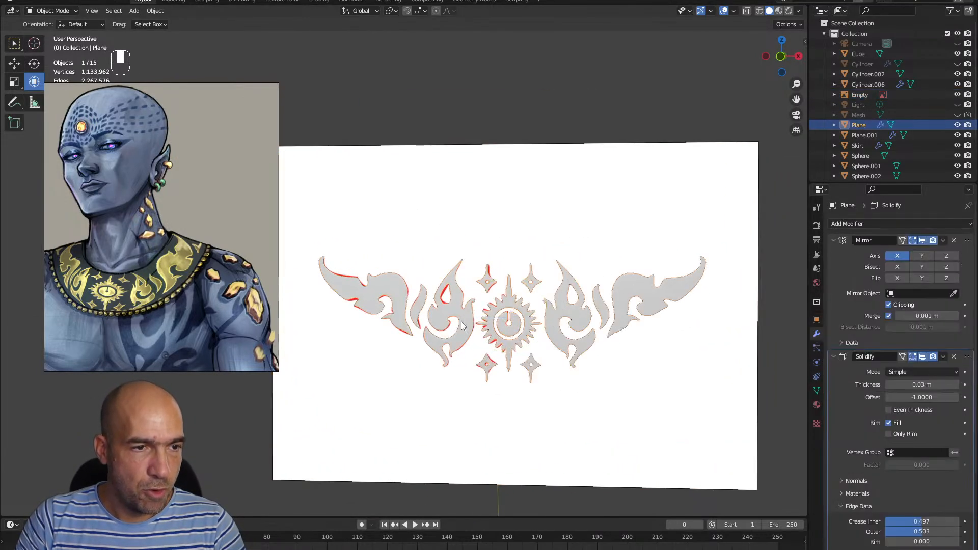
{"action": "key", "text": "Tab"}
{"action": "scroll", "coordinate": [510, 316], "scroll_direction": "up", "scroll_amount": 5}
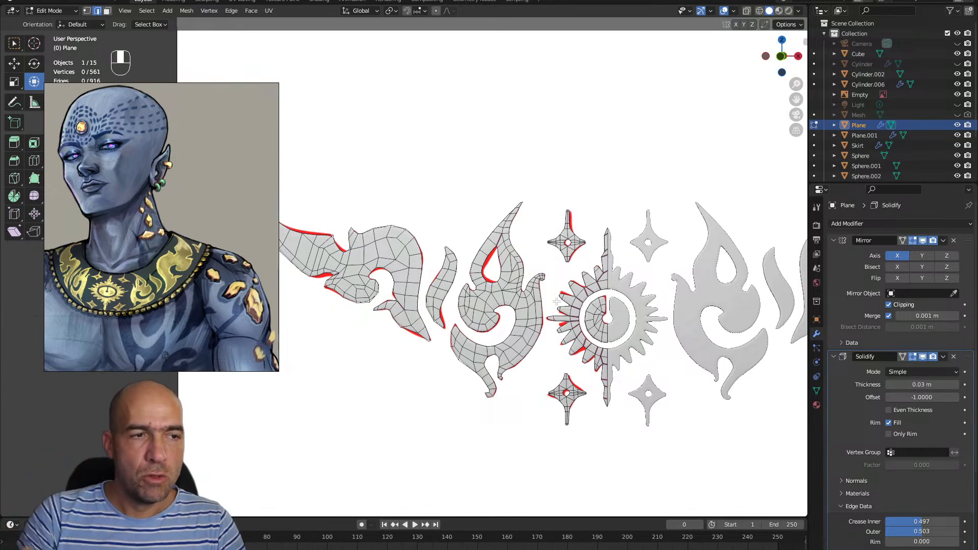
{"action": "middle_click_drag", "start_coordinate": [594, 216], "coordinate": [586, 406], "text": "ctrl+alt"}
{"action": "middle_click_drag", "start_coordinate": [580, 440], "coordinate": [591, 115], "text": "alt+shift"}
{"action": "middle_click_drag", "start_coordinate": [585, 242], "coordinate": [554, 262], "text": "ctrl+alt"}
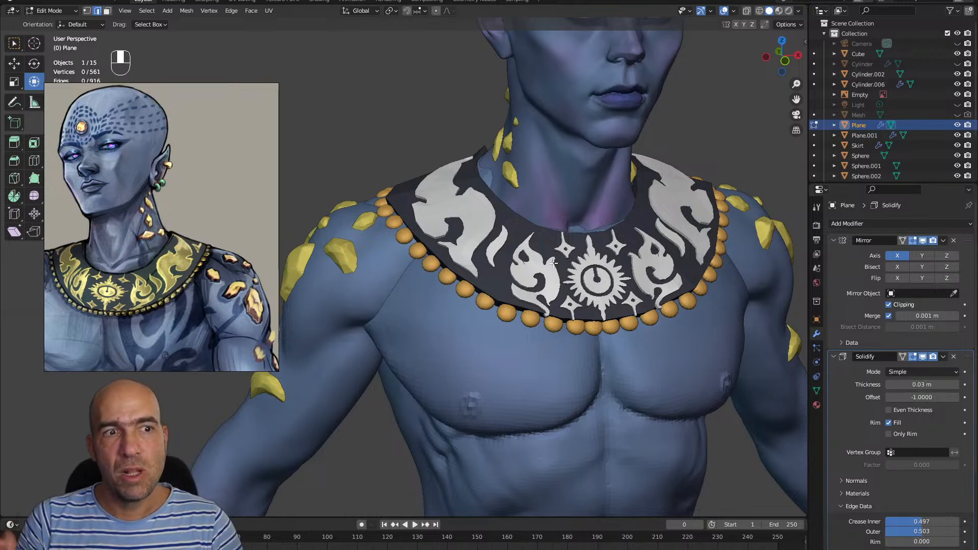
Review the whole character with its collar and chips from several angles and save the file
{"action": "left_click_drag", "start_coordinate": [554, 262], "coordinate": [522, 252], "text": "alt"}
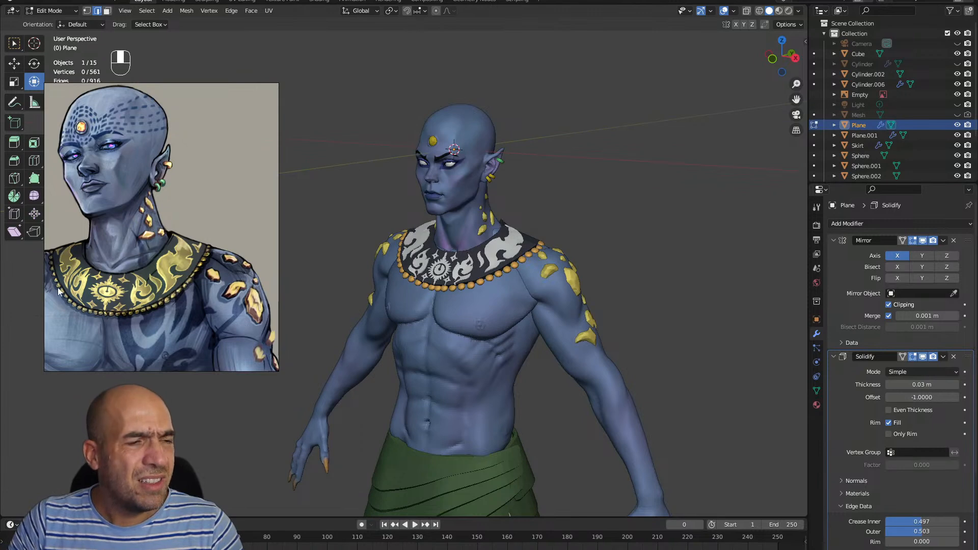
{"action": "middle_click_drag", "start_coordinate": [532, 283], "coordinate": [542, 244], "text": "alt"}
{"action": "middle_click_drag", "start_coordinate": [713, 278], "coordinate": [619, 272], "text": "alt+shift"}
{"action": "mouse_move", "coordinate": [619, 272]}
{"action": "middle_mouse_down", "text": "alt"}
{"action": "mouse_move", "coordinate": [584, 292]}
{"action": "mouse_move", "coordinate": [600, 310]}
{"action": "mouse_move", "coordinate": [621, 287]}
{"action": "middle_mouse_up", "text": "alt"}
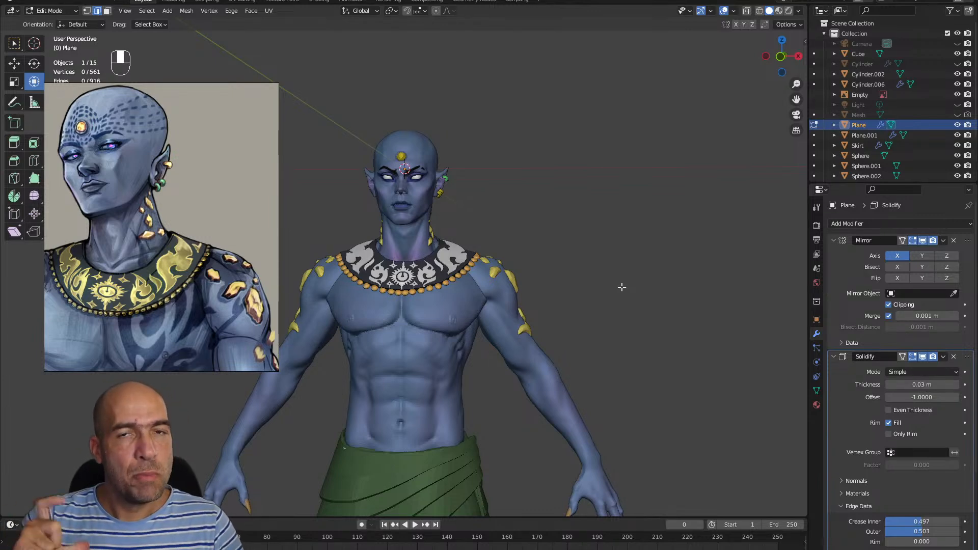
{"action": "middle_click_drag", "start_coordinate": [622, 286], "coordinate": [630, 266]}
{"action": "key", "text": "ctrl+s"}
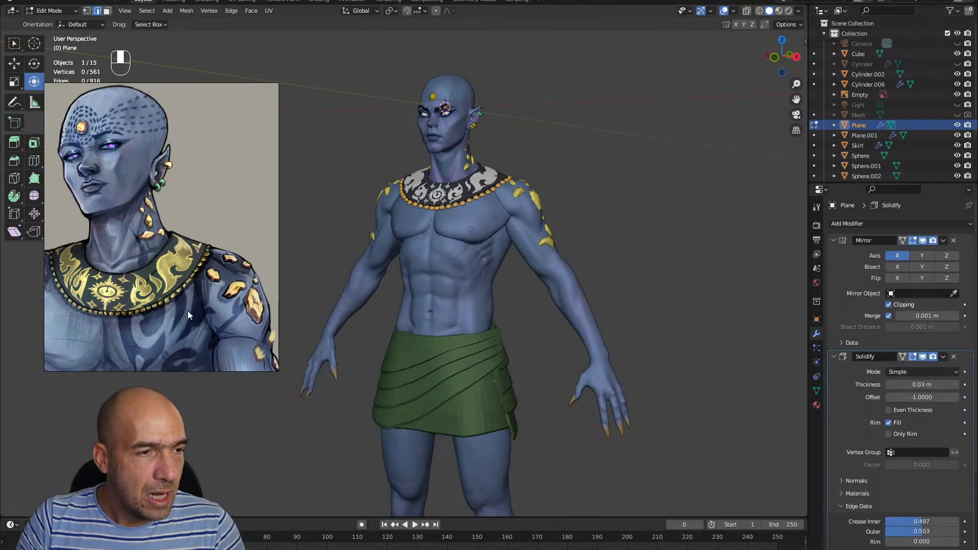
Reframe the concept art reference to show the character's torso, both arms and skirt
{"action": "scroll", "coordinate": [162, 313], "scroll_direction": "down", "scroll_amount": 5}
{"action": "middle_click_drag", "start_coordinate": [160, 314], "coordinate": [157, 218]}
{"action": "scroll", "coordinate": [173, 156], "scroll_direction": "up", "scroll_amount": 3}
{"action": "scroll", "coordinate": [188, 194], "scroll_direction": "up", "scroll_amount": 2}
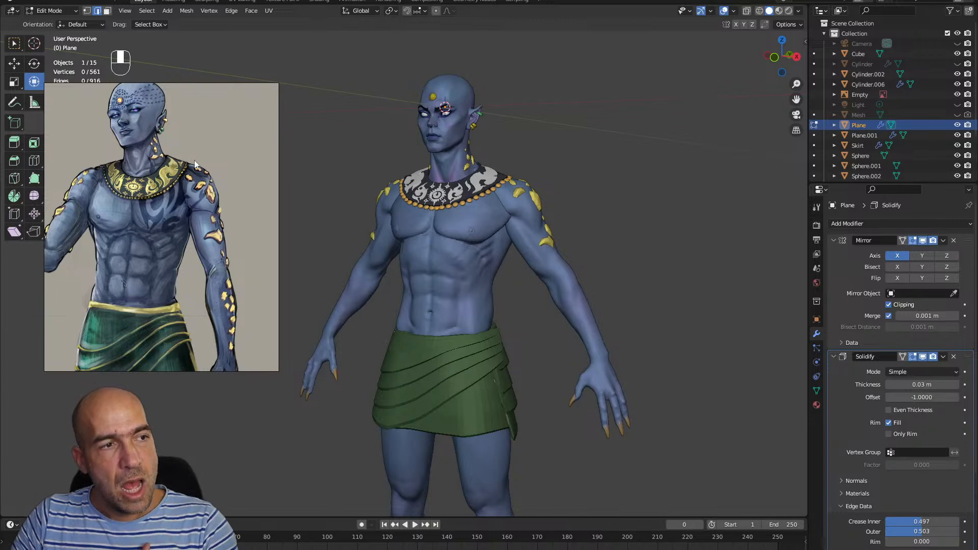
Review the blue character's chips, collar and skirt from behind and from the side
{"action": "left_click_drag", "start_coordinate": [694, 225], "coordinate": [420, 201], "text": "alt"}
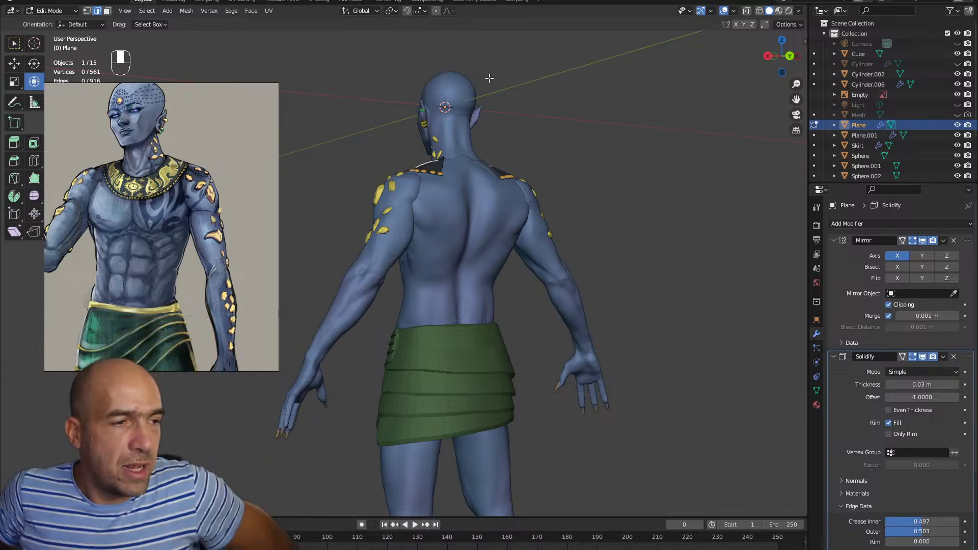
{"action": "middle_click_drag", "start_coordinate": [489, 78], "coordinate": [530, 180]}
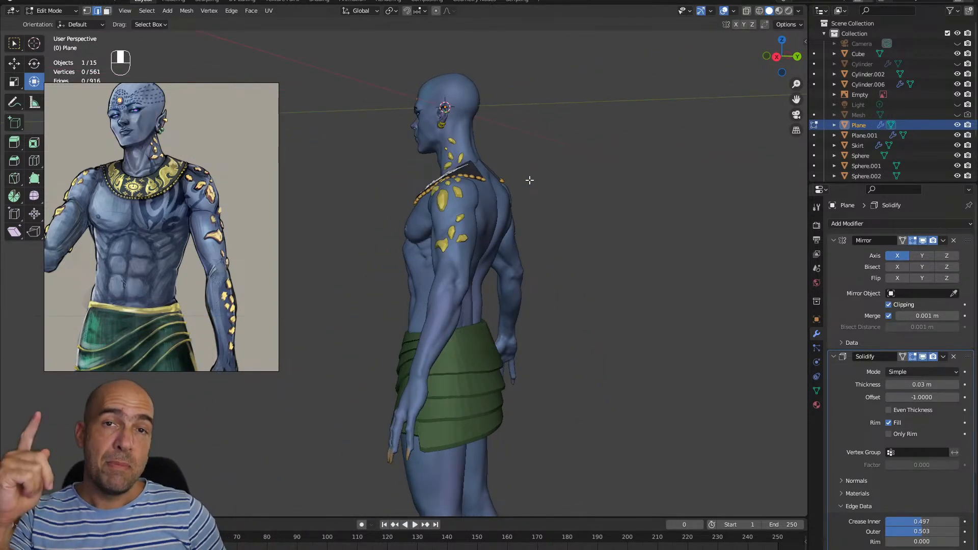
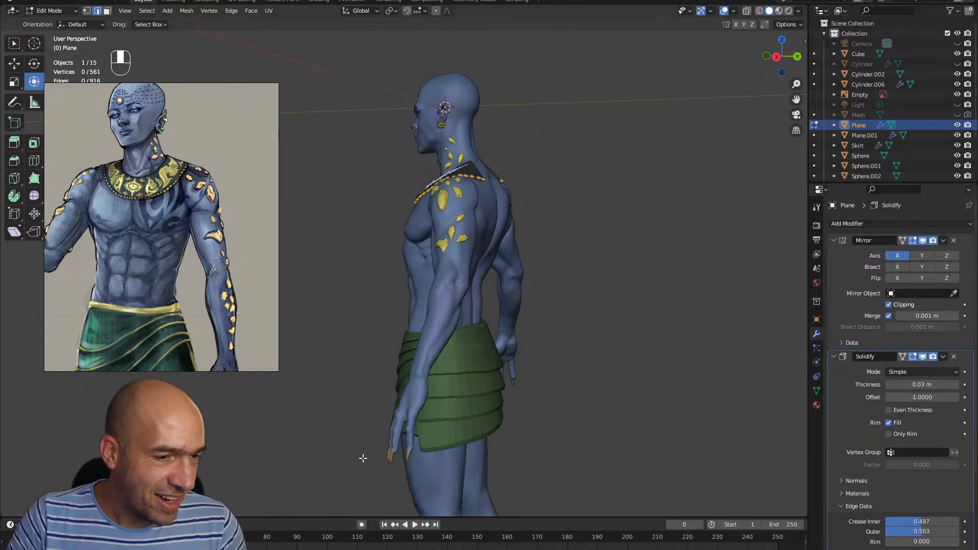
Switch to the Helm_guy folder and open helm_guy.spp in Substance Painter, continuing despite the outdated driver
{"action": "mouse_move", "coordinate": [387, 545]}
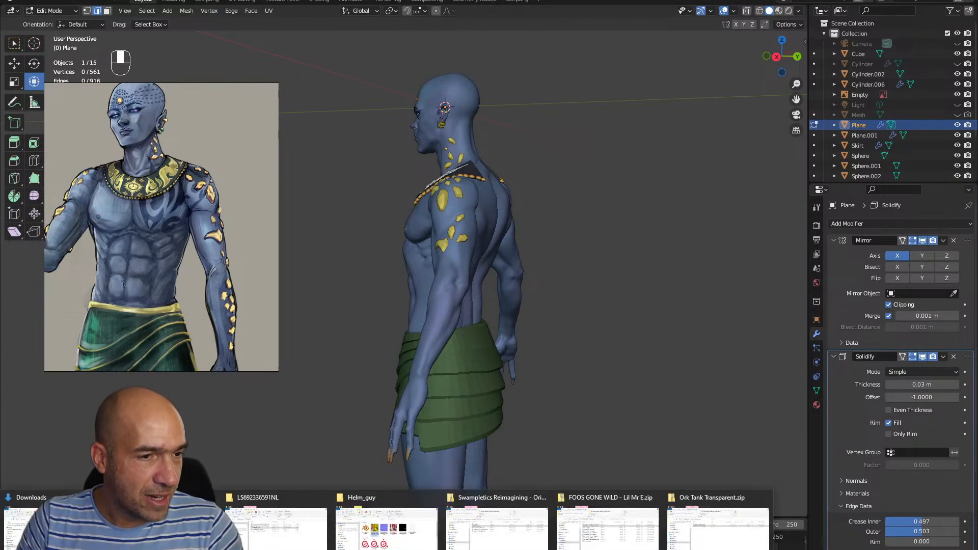
{"action": "left_click", "coordinate": [380, 527]}
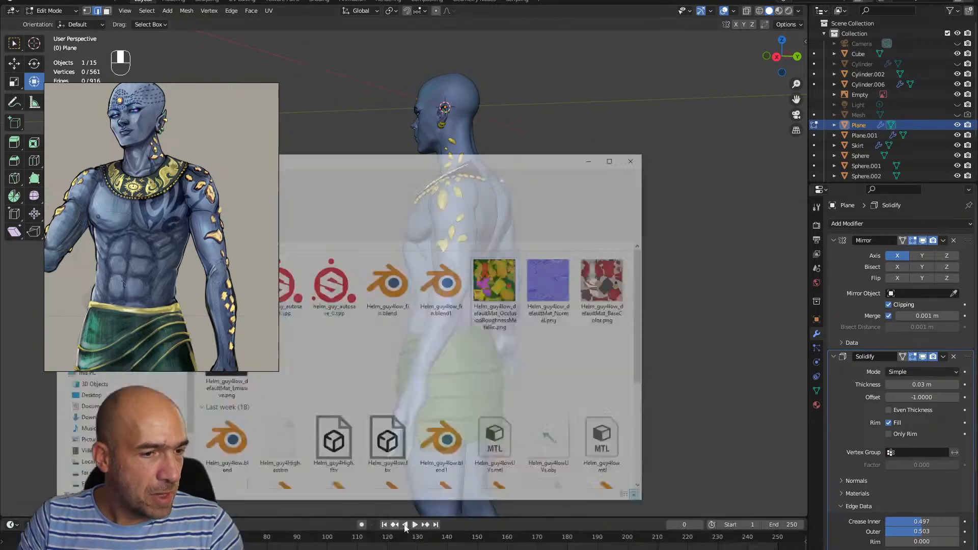
{"action": "left_click_drag", "start_coordinate": [560, 115], "coordinate": [708, 107]}
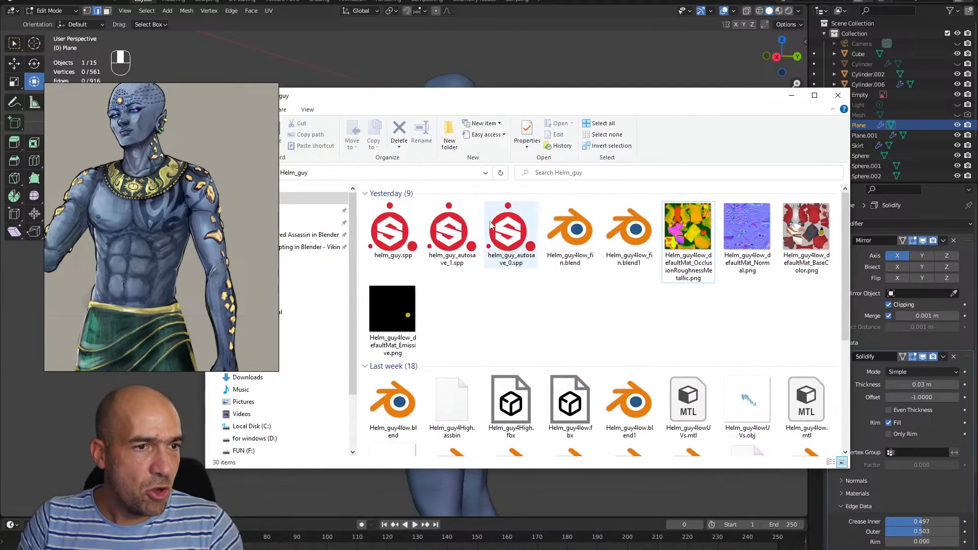
{"action": "left_click", "coordinate": [400, 230]}
{"action": "double_click", "coordinate": [400, 230]}
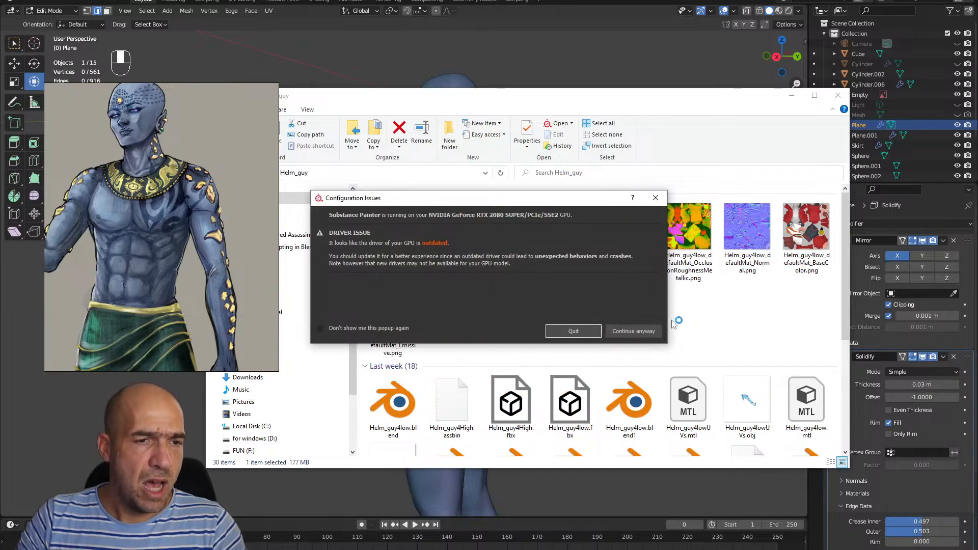
{"action": "left_click", "coordinate": [635, 332]}
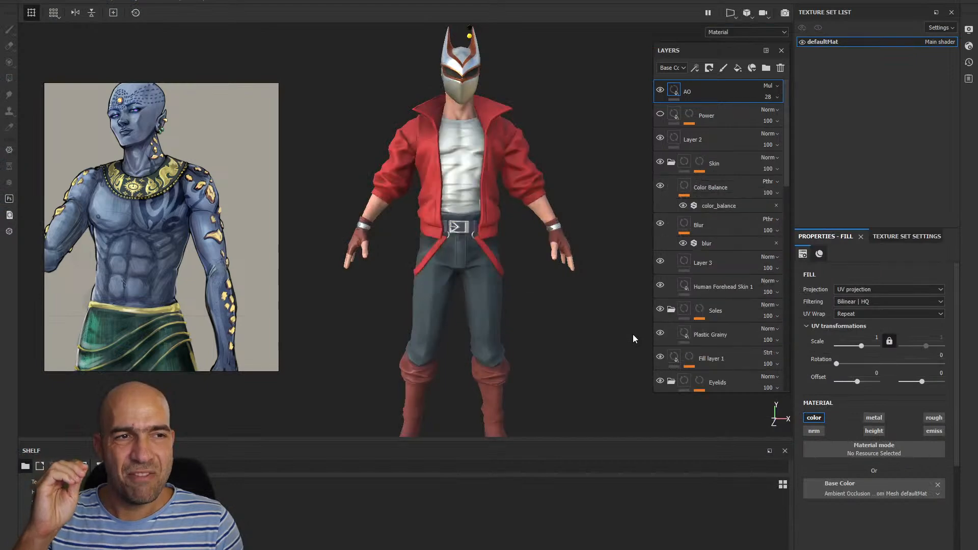
Examine the masked character's helmet, jacket and upper body up close in the viewport
{"action": "mouse_move", "coordinate": [640, 306]}
{"action": "left_mouse_down", "text": "alt"}
{"action": "mouse_move", "coordinate": [400, 306]}
{"action": "mouse_move", "coordinate": [293, 318]}
{"action": "mouse_move", "coordinate": [624, 312]}
{"action": "left_mouse_up", "text": "alt"}
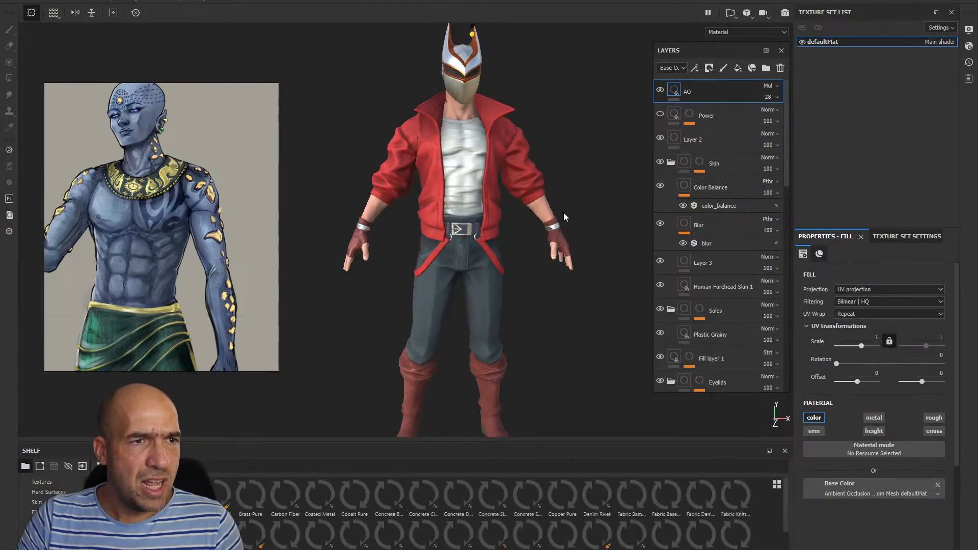
{"action": "left_click_drag", "start_coordinate": [583, 164], "coordinate": [609, 154], "text": "alt"}
{"action": "middle_click_drag", "start_coordinate": [609, 154], "coordinate": [557, 201], "text": "alt"}
{"action": "right_click_drag", "start_coordinate": [557, 201], "coordinate": [546, 283], "text": "alt"}
{"action": "middle_click_drag", "start_coordinate": [546, 282], "coordinate": [531, 213], "text": "alt"}
{"action": "key", "text": "f"}
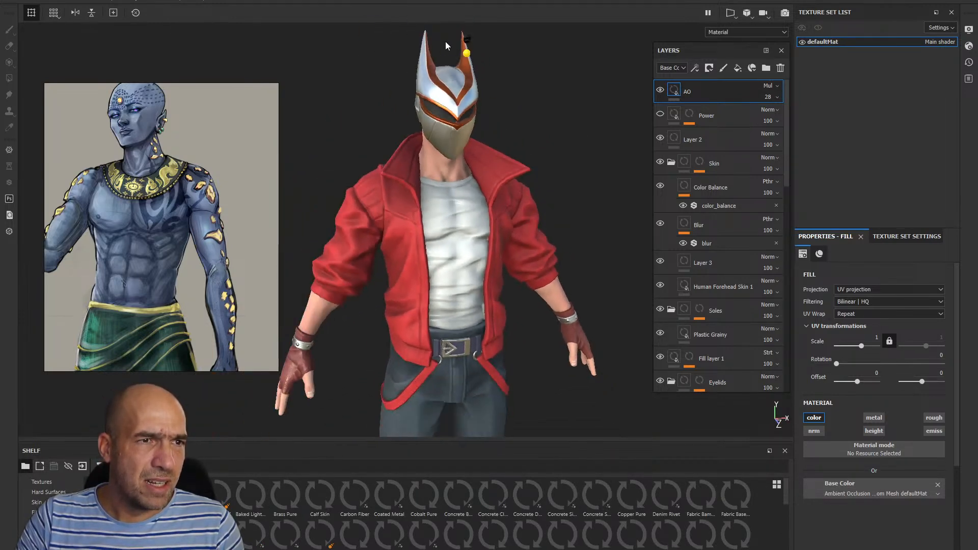
{"action": "left_click_drag", "start_coordinate": [505, 103], "coordinate": [525, 97], "text": "alt"}
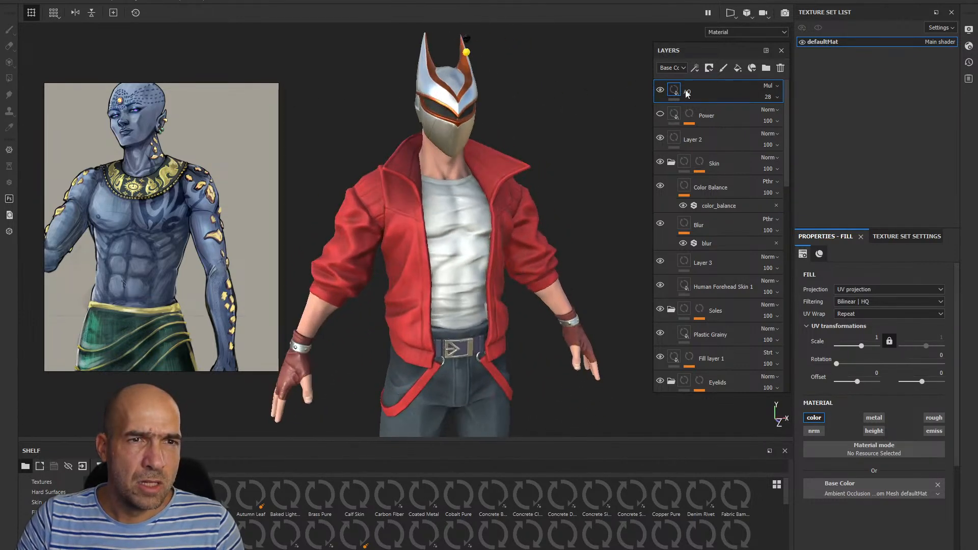
Add a paint layer and activate Polygon Fill to examine the mesh wireframe across the masked character's body
{"action": "left_click", "coordinate": [723, 68]}
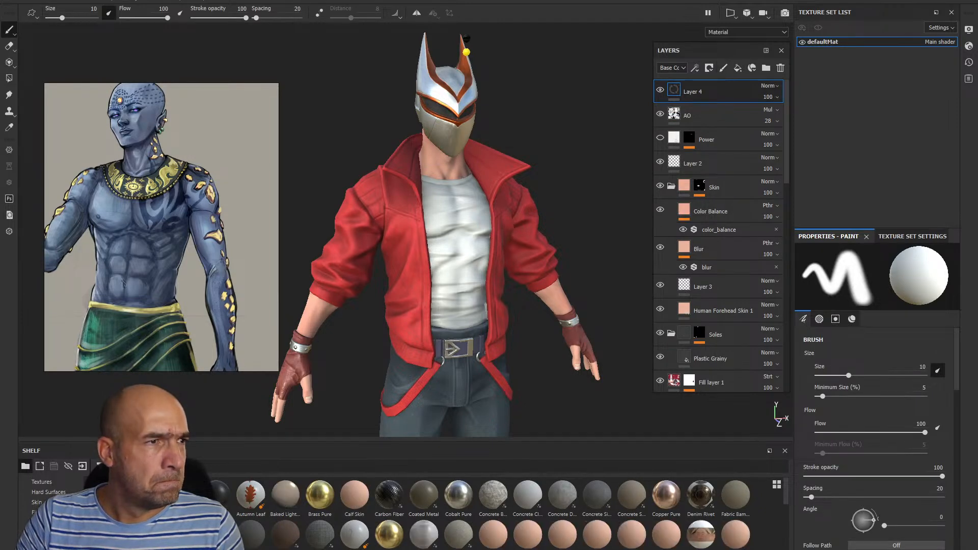
{"action": "left_click", "coordinate": [10, 80]}
{"action": "left_click_drag", "start_coordinate": [506, 179], "coordinate": [561, 199], "text": "alt"}
{"action": "middle_click_drag", "start_coordinate": [561, 200], "coordinate": [564, 84], "text": "alt"}
{"action": "left_click_drag", "start_coordinate": [586, 153], "coordinate": [555, 173], "text": "alt"}
{"action": "right_click_drag", "start_coordinate": [555, 173], "coordinate": [531, 275], "text": "alt"}
{"action": "mouse_move", "coordinate": [531, 275]}
{"action": "left_mouse_down", "text": "alt"}
{"action": "mouse_move", "coordinate": [511, 290]}
{"action": "mouse_move", "coordinate": [898, 295]}
{"action": "mouse_move", "coordinate": [520, 264]}
{"action": "left_mouse_up", "text": "alt"}
{"action": "middle_click_drag", "start_coordinate": [520, 265], "coordinate": [492, 359], "text": "alt"}
{"action": "right_click_drag", "start_coordinate": [492, 359], "coordinate": [643, 283], "text": "alt"}
{"action": "middle_click_drag", "start_coordinate": [643, 283], "coordinate": [497, 242], "text": "alt"}
{"action": "right_click_drag", "start_coordinate": [497, 241], "coordinate": [543, 321], "text": "alt"}
{"action": "middle_click_drag", "start_coordinate": [543, 321], "coordinate": [628, 184], "text": "alt"}
{"action": "left_click_drag", "start_coordinate": [628, 183], "coordinate": [372, 197], "text": "alt"}
{"action": "left_click_drag", "start_coordinate": [512, 240], "coordinate": [444, 243], "text": "alt"}
{"action": "middle_click_drag", "start_coordinate": [444, 243], "coordinate": [422, 269], "text": "alt"}
{"action": "left_click_drag", "start_coordinate": [421, 268], "coordinate": [637, 265], "text": "alt"}
{"action": "scroll", "coordinate": [556, 266], "scroll_direction": "up", "scroll_amount": 4}
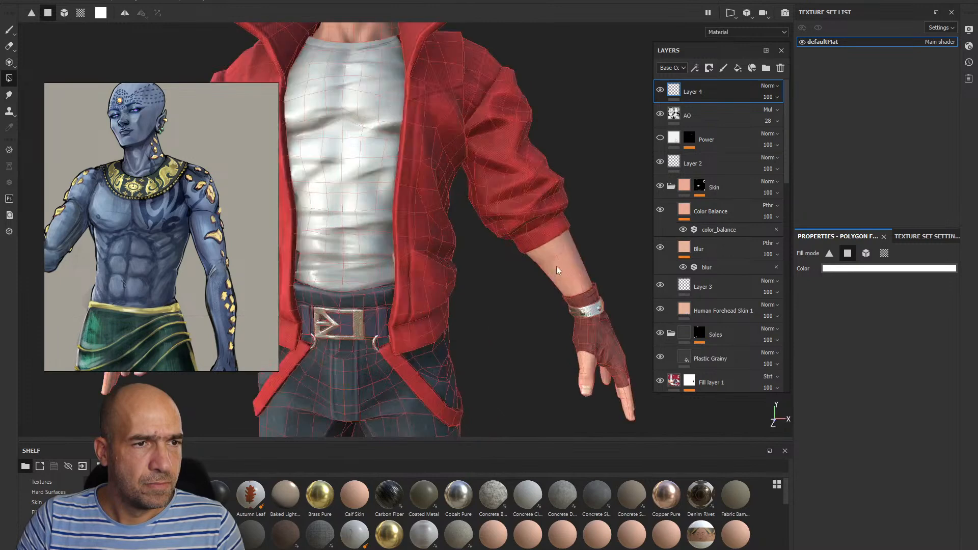
{"action": "scroll", "coordinate": [444, 285], "scroll_direction": "down", "scroll_amount": 5}
{"action": "scroll", "coordinate": [444, 285], "scroll_direction": "down", "scroll_amount": 5}
{"action": "left_click_drag", "start_coordinate": [476, 236], "coordinate": [603, 232], "text": "alt"}
Hide the new paint layer with the Paint tool active and review the textured character from several angles under rotated lighting
{"action": "left_click", "coordinate": [661, 88]}
{"action": "key", "text": "1"}
{"action": "left_click_drag", "start_coordinate": [579, 165], "coordinate": [935, 161], "text": "alt"}
{"action": "right_click_drag", "start_coordinate": [637, 186], "coordinate": [579, 186], "text": "shift"}
{"action": "left_click_drag", "start_coordinate": [580, 186], "coordinate": [478, 204], "text": "alt"}
{"action": "right_click_drag", "start_coordinate": [479, 204], "coordinate": [413, 202], "text": "shift"}
{"action": "left_click_drag", "start_coordinate": [413, 203], "coordinate": [373, 233], "text": "alt"}
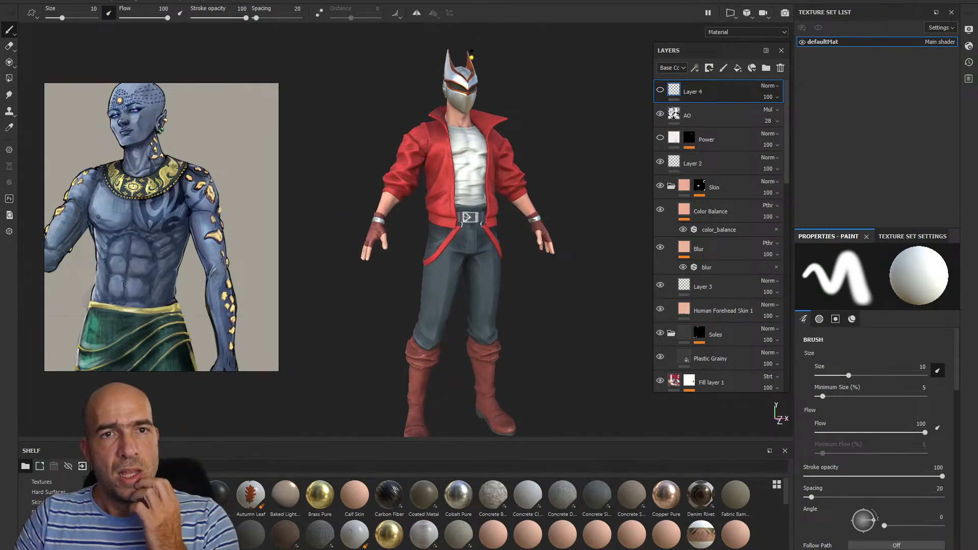
Return to the blue character in Blender and examine the artefact drawing on the reference board up close
{"action": "left_click", "coordinate": [478, 298]}
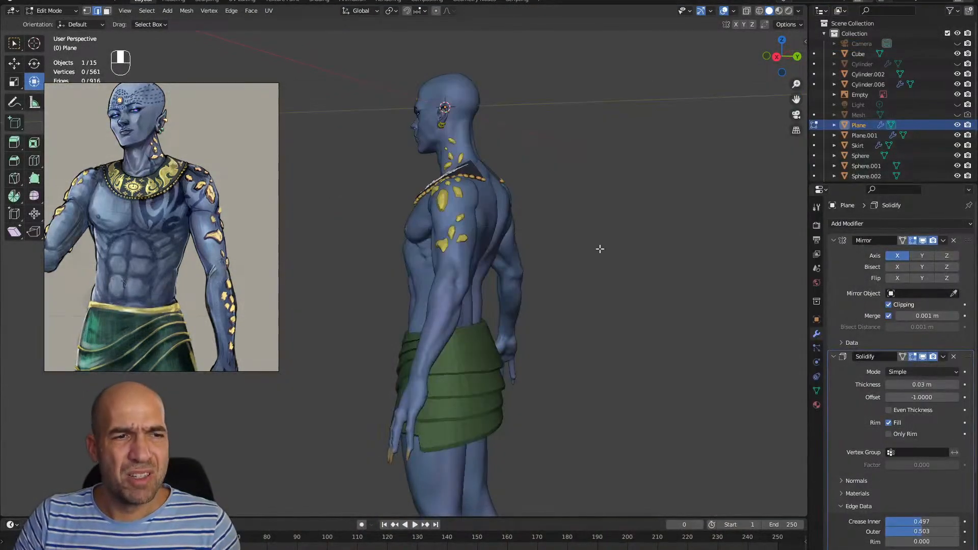
{"action": "left_click_drag", "start_coordinate": [596, 260], "coordinate": [644, 257], "text": "alt"}
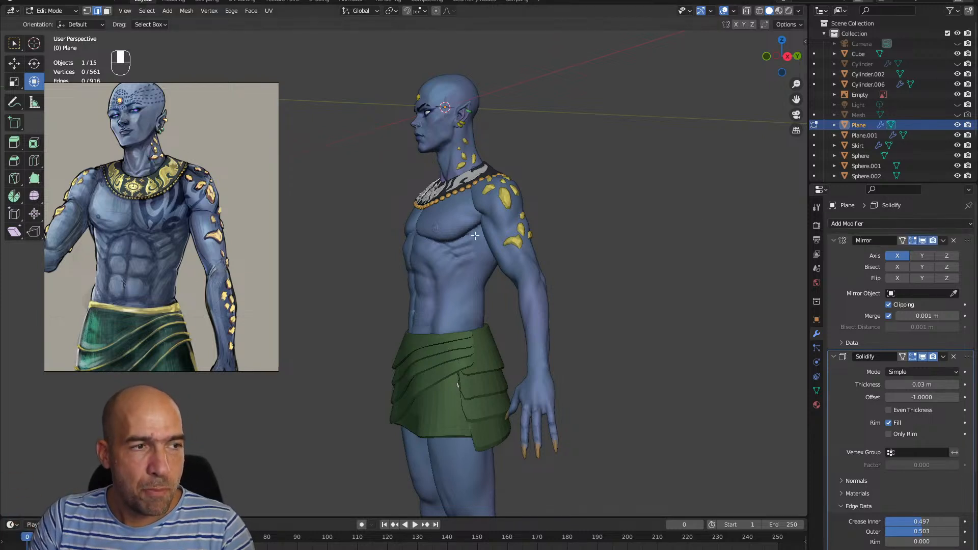
{"action": "scroll", "coordinate": [204, 228], "scroll_direction": "down", "scroll_amount": 6}
{"action": "middle_click_drag", "start_coordinate": [180, 233], "coordinate": [136, 239]}
{"action": "middle_click_drag", "start_coordinate": [242, 314], "coordinate": [193, 308]}
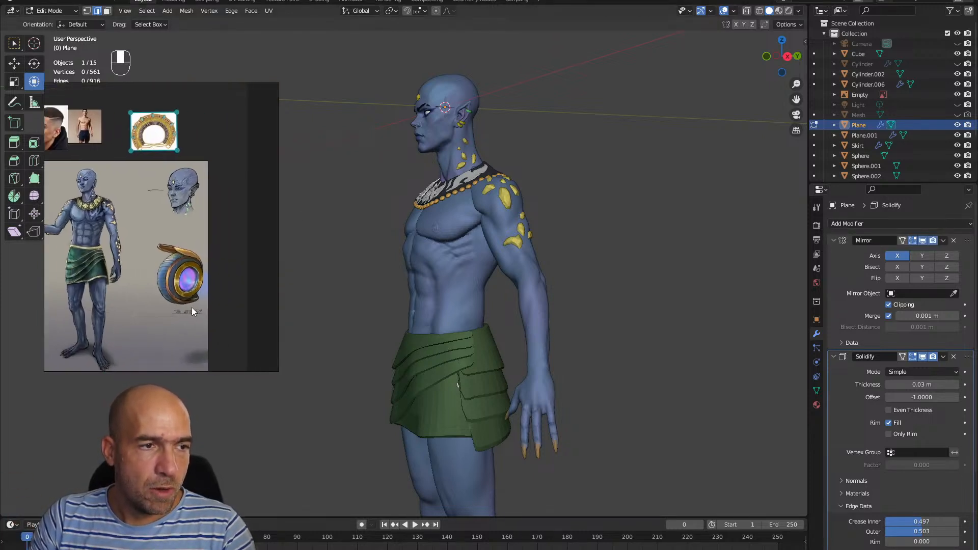
{"action": "scroll", "coordinate": [193, 307], "scroll_direction": "up", "scroll_amount": 4}
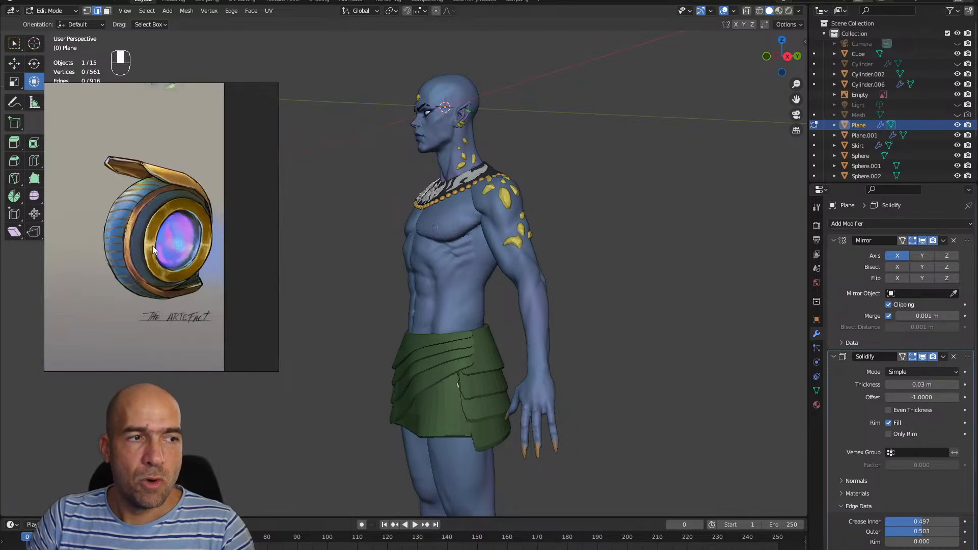
Reframe the reference board on the concept art character from head to legs, with both arms in view
{"action": "scroll", "coordinate": [133, 228], "scroll_direction": "down", "scroll_amount": 4}
{"action": "mouse_move", "coordinate": [122, 223]}
{"action": "middle_mouse_down"}
{"action": "mouse_move", "coordinate": [173, 267]}
{"action": "mouse_move", "coordinate": [176, 245]}
{"action": "middle_mouse_up"}
{"action": "scroll", "coordinate": [154, 247], "scroll_direction": "up", "scroll_amount": 3}
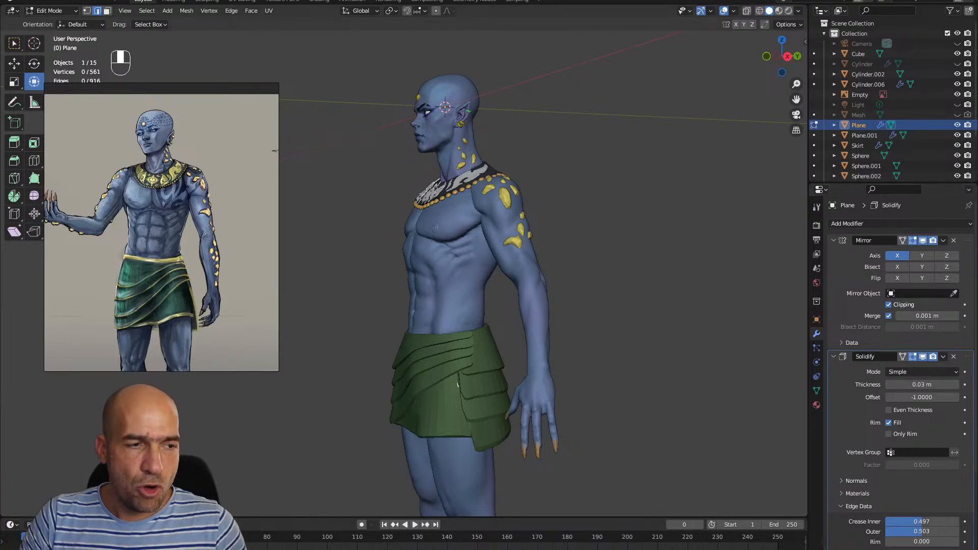
Reopen helm_guy.spp from the Helm_guy folder in Substance Painter and continue past the driver issue
{"action": "mouse_move", "coordinate": [387, 548]}
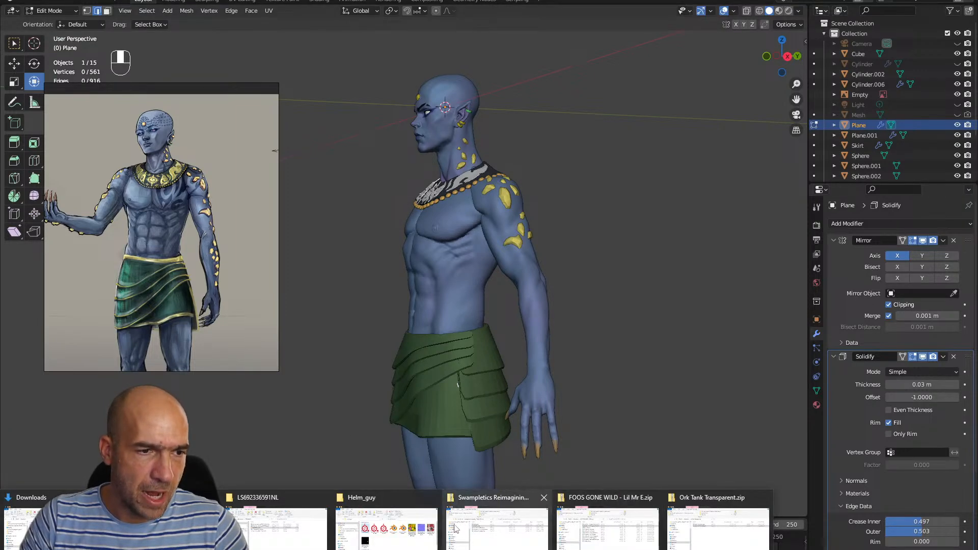
{"action": "left_click", "coordinate": [418, 530]}
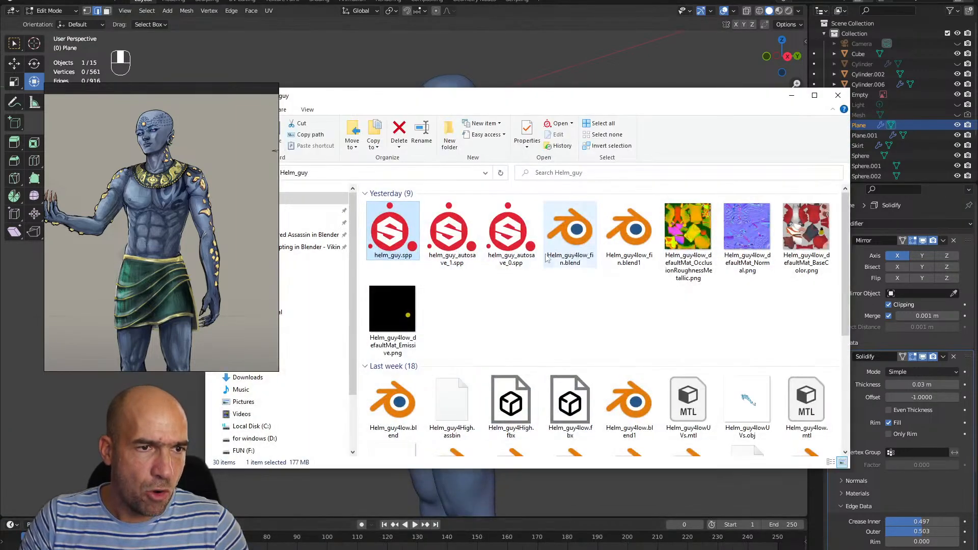
{"action": "double_click", "coordinate": [407, 240]}
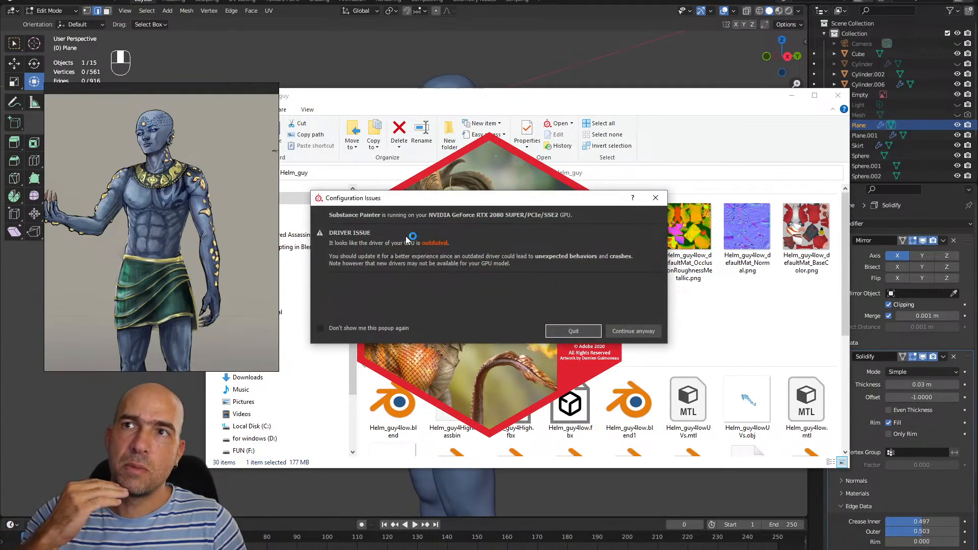
{"action": "left_click", "coordinate": [631, 331]}
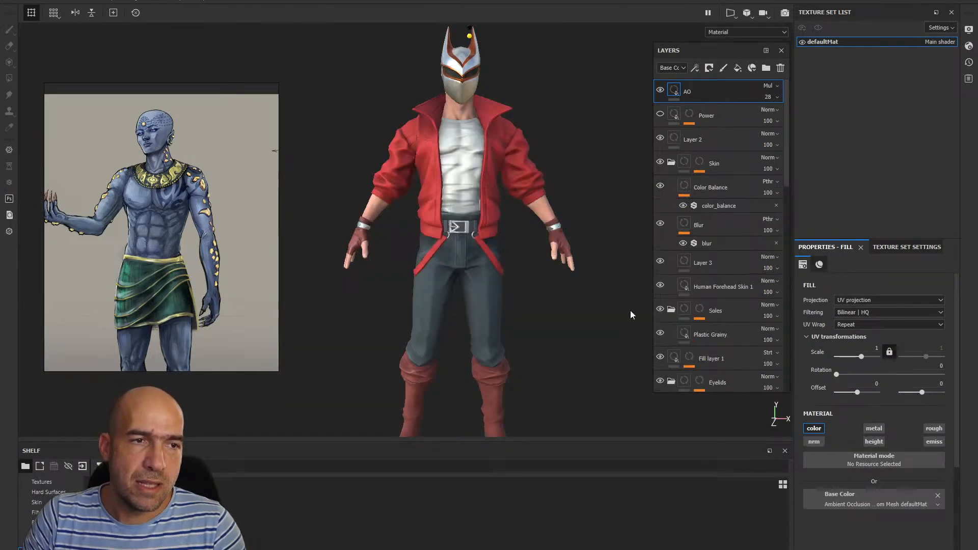
Examine the masked character's torso and full figure in the reopened project
{"action": "mouse_move", "coordinate": [551, 192]}
{"action": "left_mouse_down", "text": "alt"}
{"action": "mouse_move", "coordinate": [583, 192]}
{"action": "mouse_move", "coordinate": [553, 193]}
{"action": "left_mouse_up", "text": "alt"}
{"action": "scroll", "coordinate": [553, 193], "scroll_direction": "up", "scroll_amount": 5}
{"action": "middle_click_drag", "start_coordinate": [428, 168], "coordinate": [451, 215], "text": "alt"}
{"action": "scroll", "coordinate": [497, 188], "scroll_direction": "down", "scroll_amount": 5}
{"action": "scroll", "coordinate": [445, 275], "scroll_direction": "down", "scroll_amount": 2}
Collapse the jacket, Metal, Helm, Leather, Pants and eye folders in the layer stack
{"action": "left_click_drag", "start_coordinate": [790, 130], "coordinate": [786, 326]}
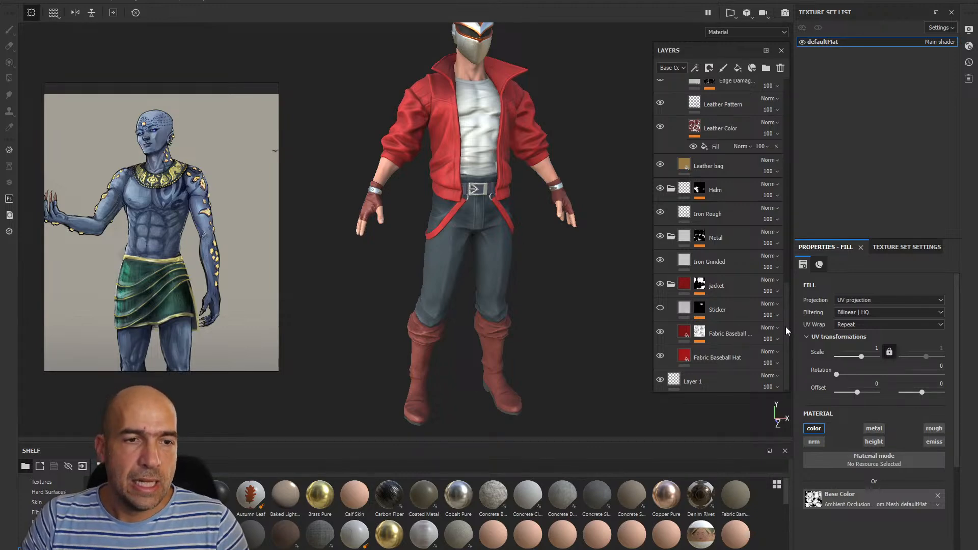
{"action": "left_click", "coordinate": [671, 284]}
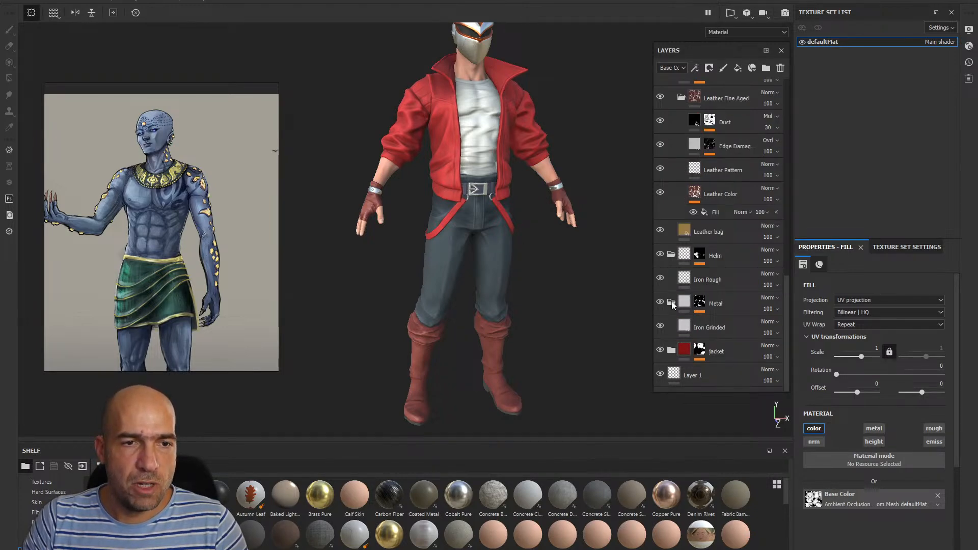
{"action": "left_click", "coordinate": [671, 303]}
{"action": "left_click", "coordinate": [672, 279]}
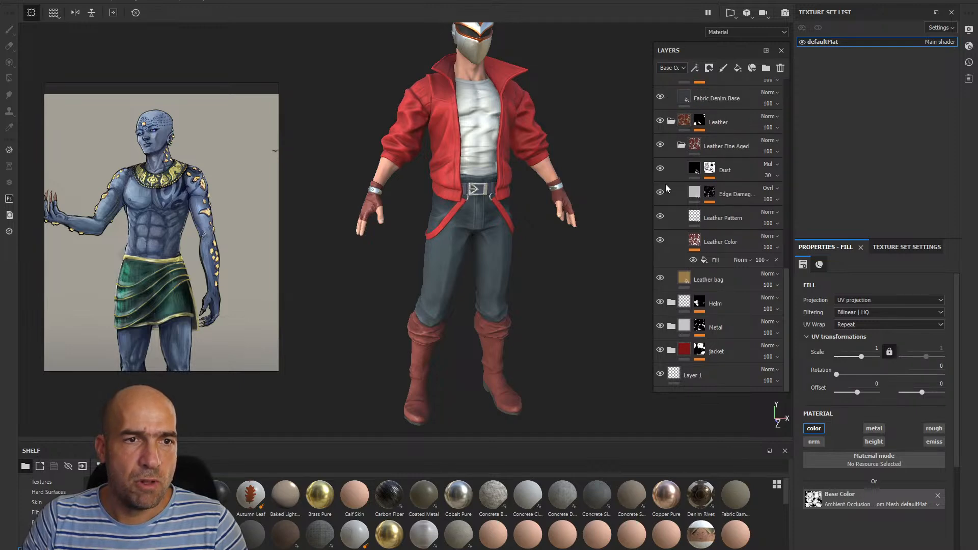
{"action": "left_click", "coordinate": [671, 120]}
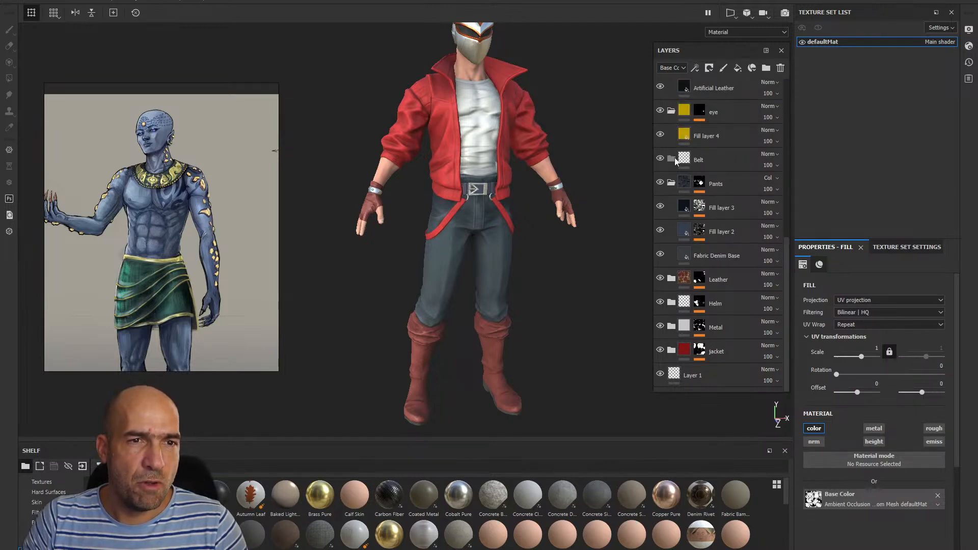
{"action": "left_click", "coordinate": [671, 244]}
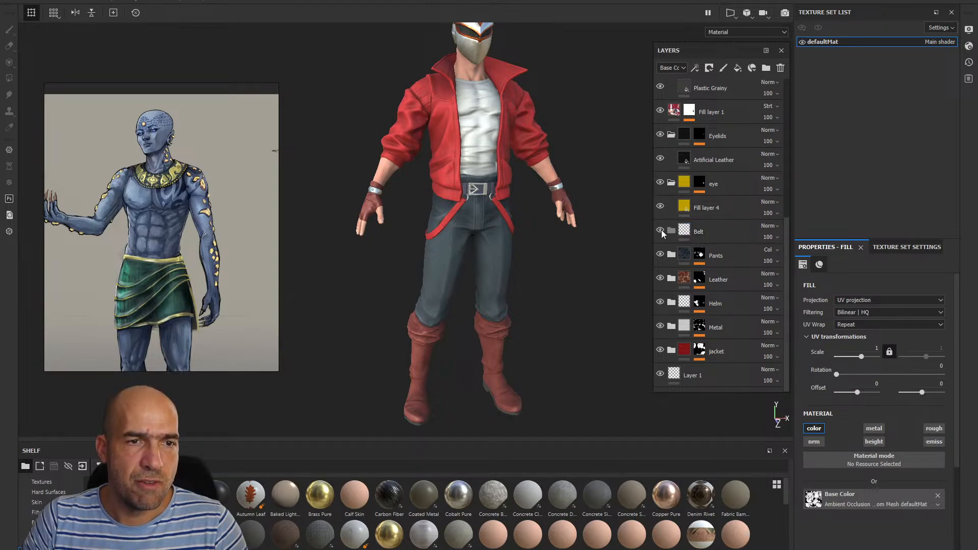
{"action": "left_click", "coordinate": [671, 183]}
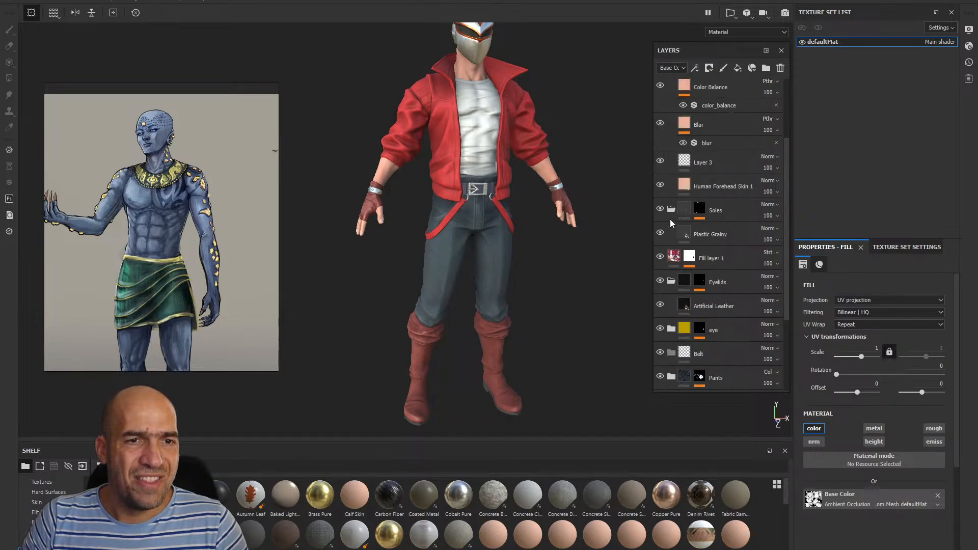
{"action": "scroll", "coordinate": [670, 219], "scroll_direction": "down", "scroll_amount": 3}
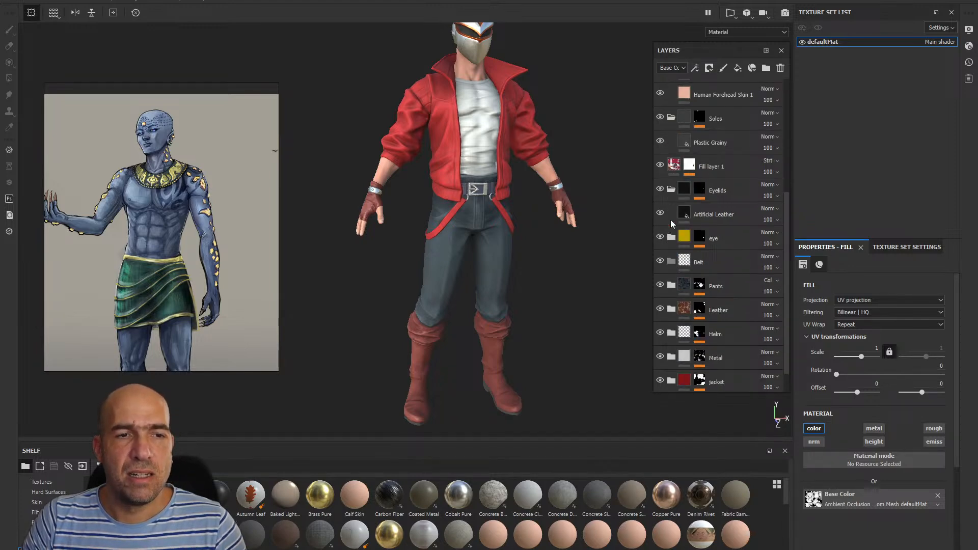
Look through the defaultMat texture set's channels and the additional channel types, then return to the fill properties
{"action": "mouse_move", "coordinate": [585, 141]}
{"action": "left_mouse_down", "text": "alt"}
{"action": "mouse_move", "coordinate": [579, 118]}
{"action": "mouse_move", "coordinate": [580, 166]}
{"action": "mouse_move", "coordinate": [567, 187]}
{"action": "left_mouse_up", "text": "alt"}
{"action": "left_click", "coordinate": [897, 252]}
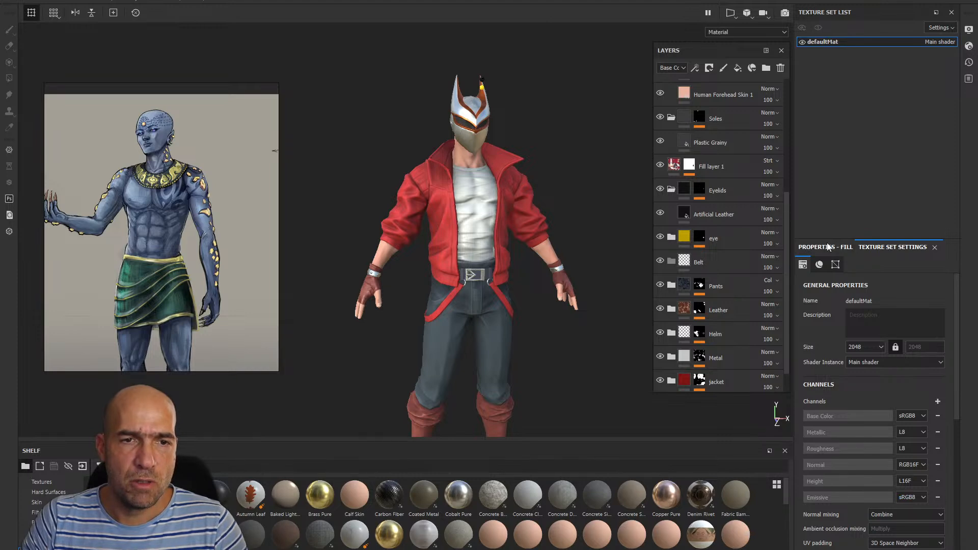
{"action": "left_click", "coordinate": [937, 401]}
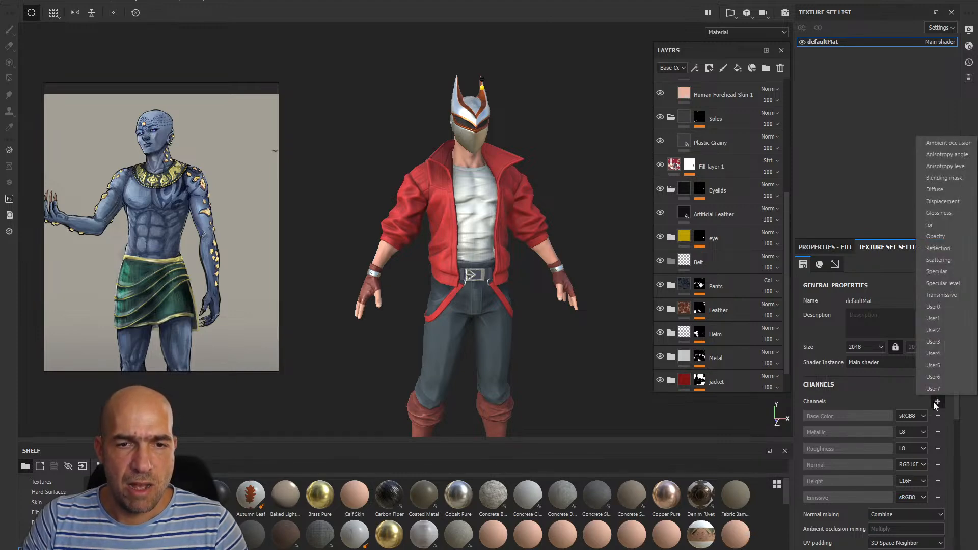
{"action": "left_click", "coordinate": [861, 382]}
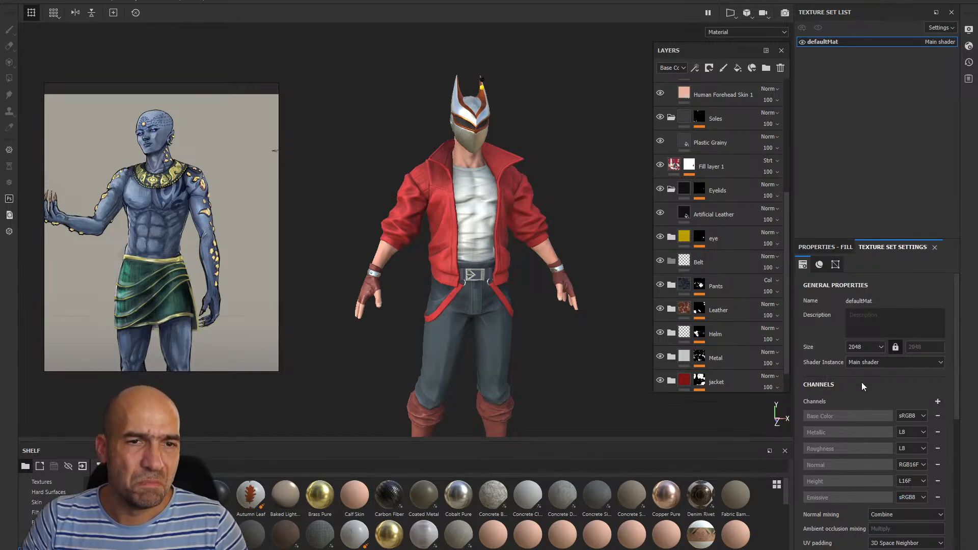
{"action": "left_click", "coordinate": [839, 247]}
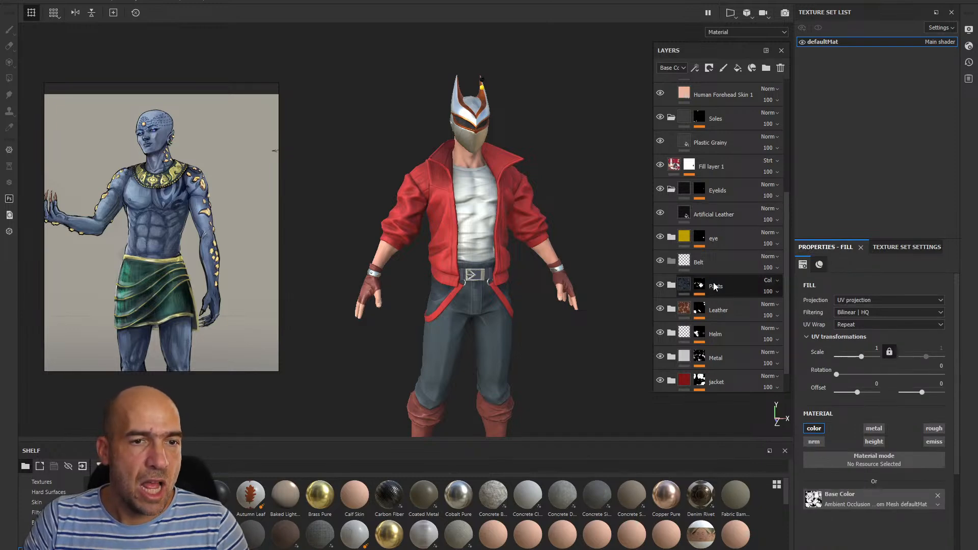
Collapse the Eyelids, Soles and Skin folders in the layer stack
{"action": "left_click", "coordinate": [672, 189]}
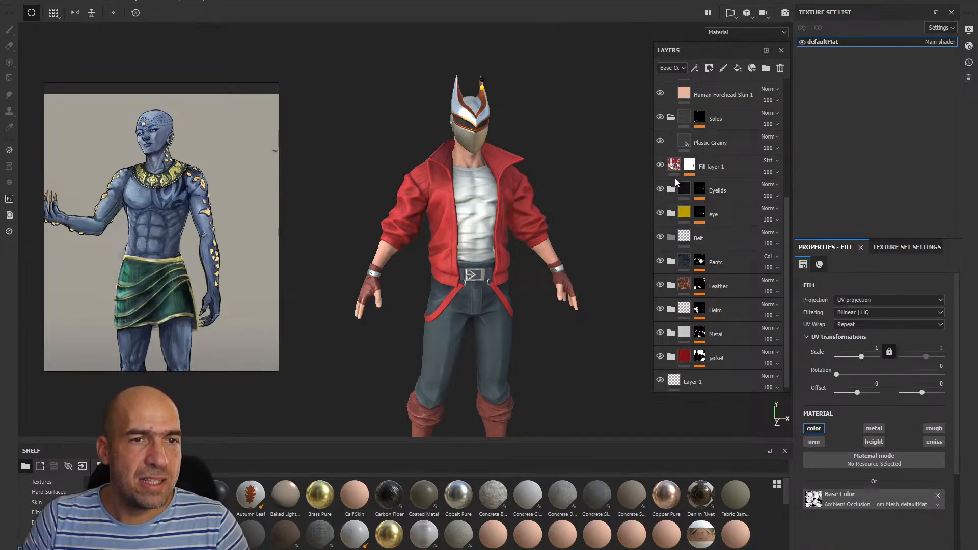
{"action": "left_click", "coordinate": [672, 119]}
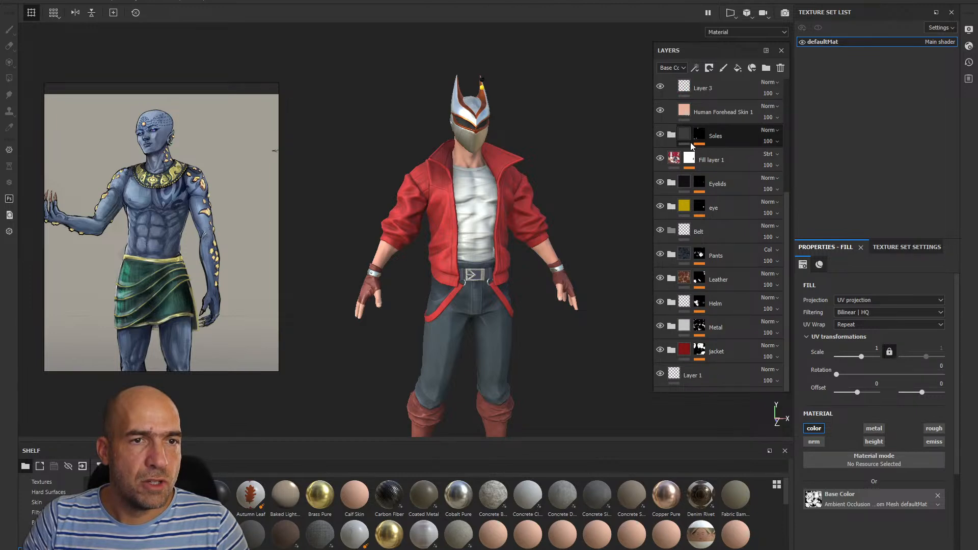
{"action": "scroll", "coordinate": [705, 178], "scroll_direction": "up", "scroll_amount": 2}
{"action": "scroll", "coordinate": [696, 163], "scroll_direction": "up", "scroll_amount": 3}
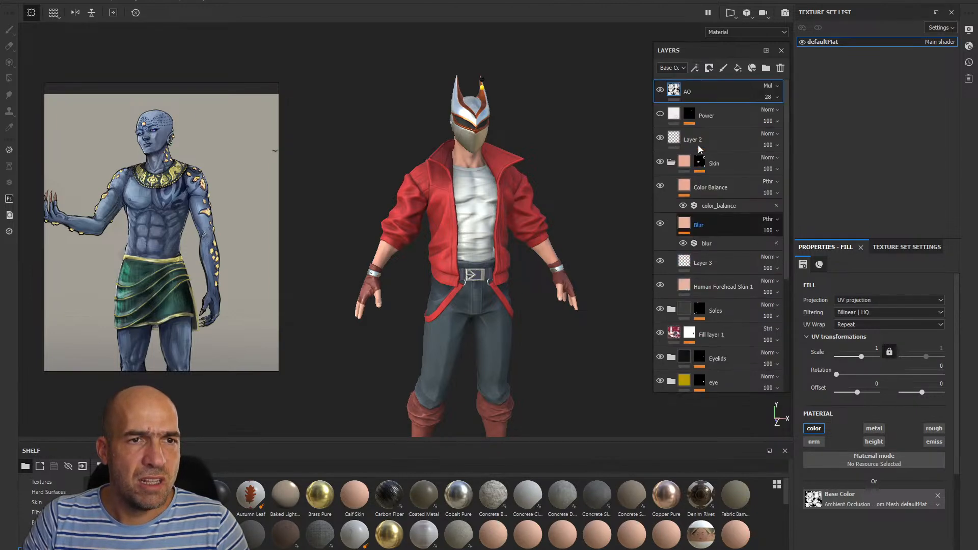
{"action": "left_click", "coordinate": [671, 162]}
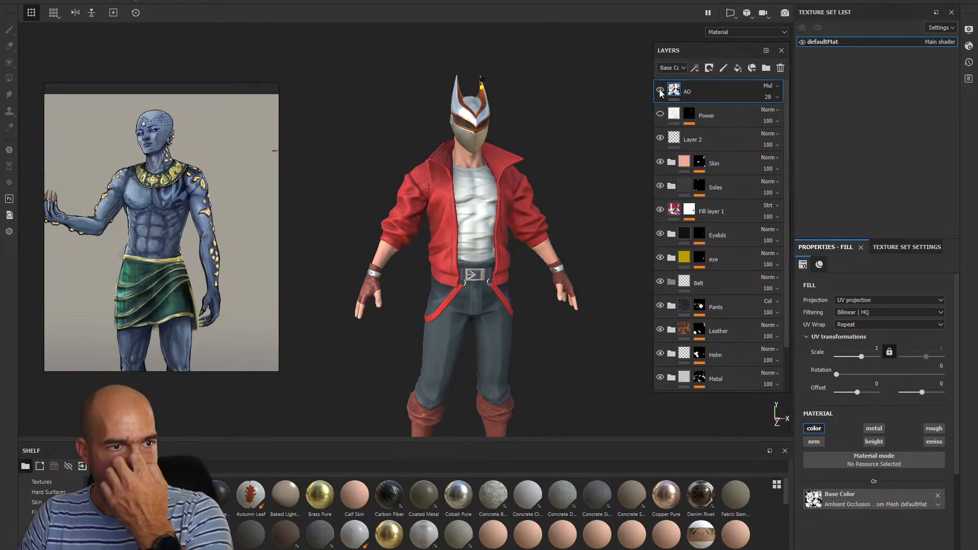
Set the AO layer's opacity to 35 with its blend mode kept on Multiply
{"action": "left_click", "coordinate": [771, 86]}
{"action": "left_click", "coordinate": [774, 85]}
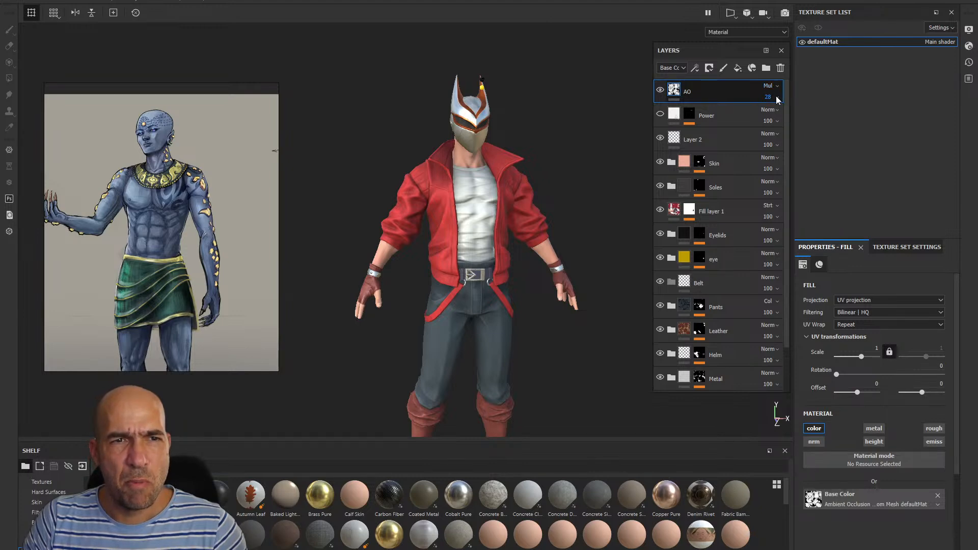
{"action": "left_click", "coordinate": [775, 96]}
{"action": "mouse_move", "coordinate": [773, 115]}
{"action": "left_mouse_down"}
{"action": "mouse_move", "coordinate": [808, 119]}
{"action": "mouse_move", "coordinate": [776, 123]}
{"action": "left_mouse_up"}
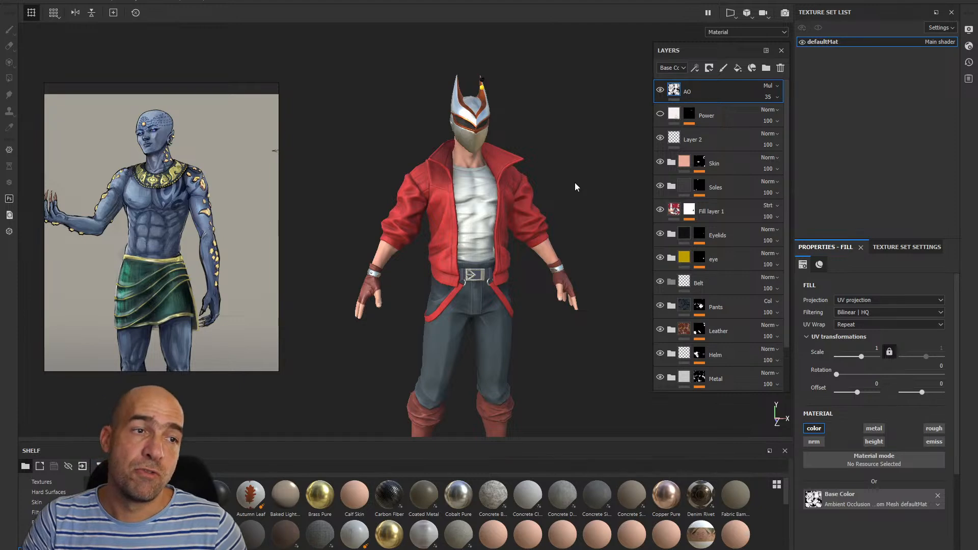
{"action": "scroll", "coordinate": [585, 135], "scroll_direction": "up", "scroll_amount": 1}
{"action": "scroll", "coordinate": [585, 135], "scroll_direction": "down", "scroll_amount": 1}
Close Substance Painter, discarding the project changes, and minimize the Helm_guy folder window to return to Blender
{"action": "left_click", "coordinate": [966, 1]}
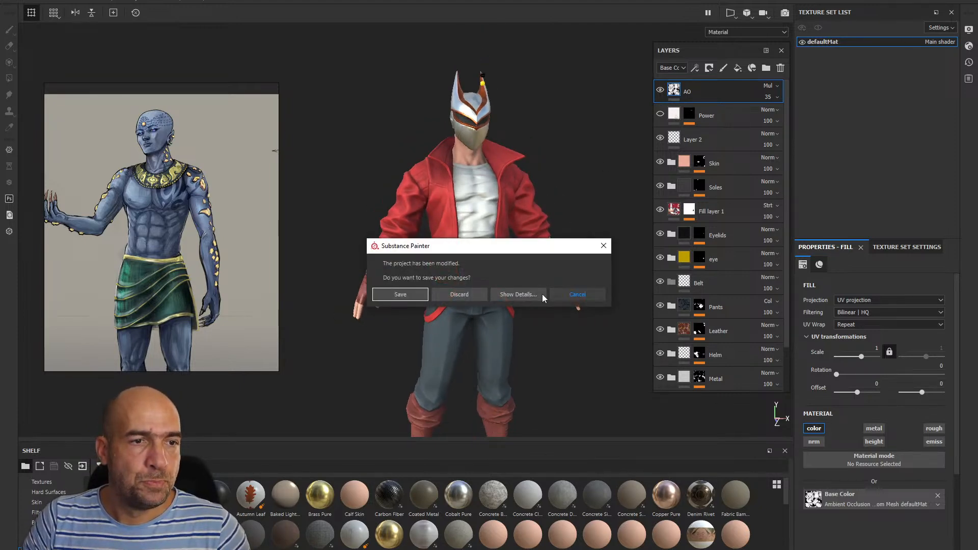
{"action": "left_click", "coordinate": [465, 295]}
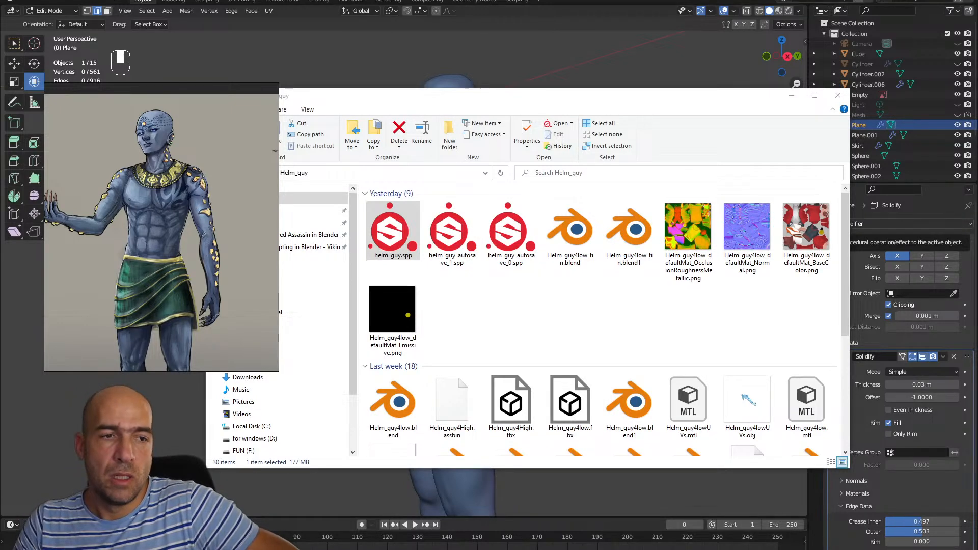
{"action": "left_click", "coordinate": [792, 96]}
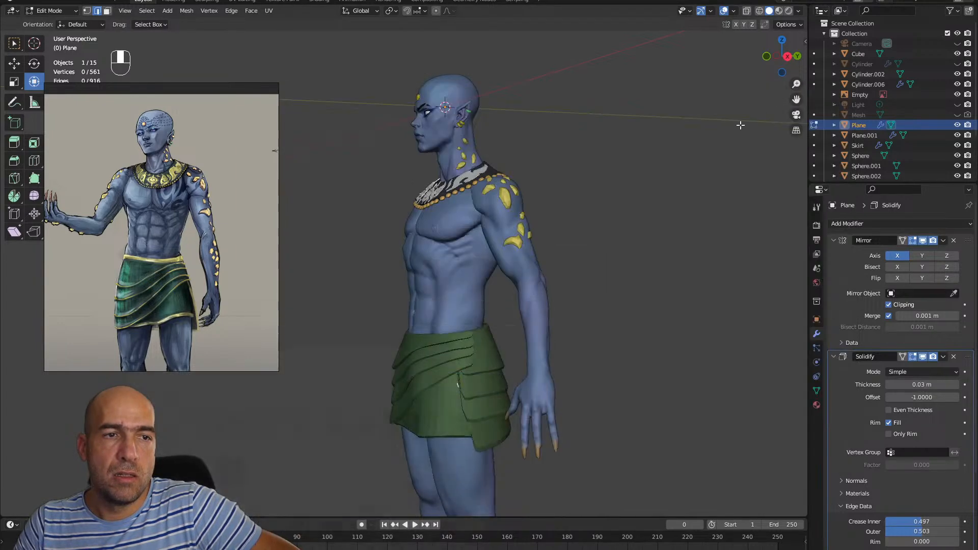
Save the blue character's Blender file from a front-facing view and minimize the AlienBlue folder window on the desktop
{"action": "middle_click_drag", "start_coordinate": [640, 170], "coordinate": [703, 173]}
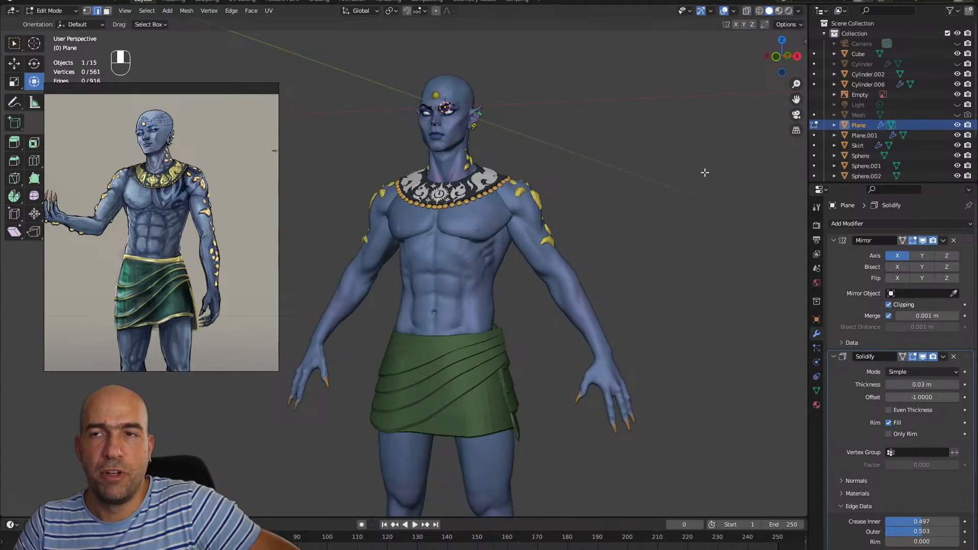
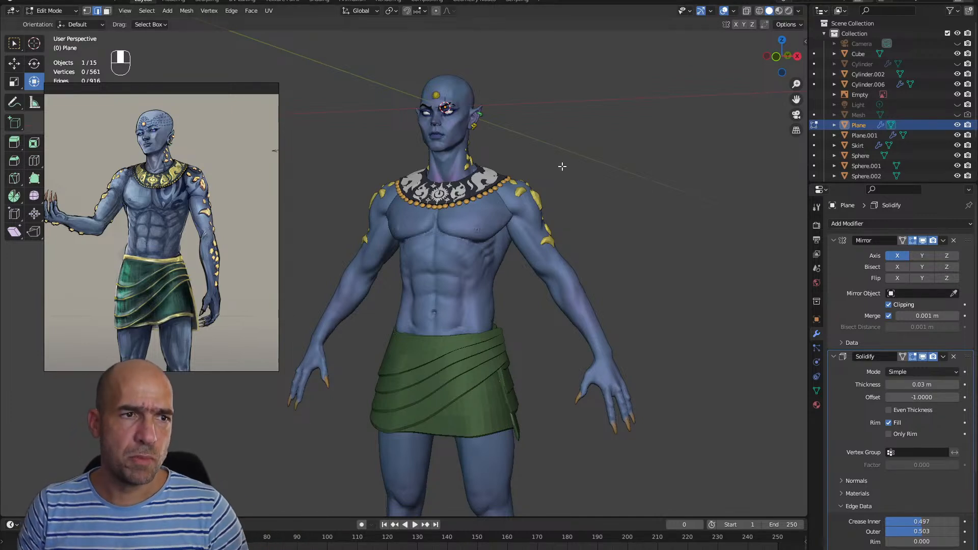
{"action": "key", "text": "ctrl+s"}
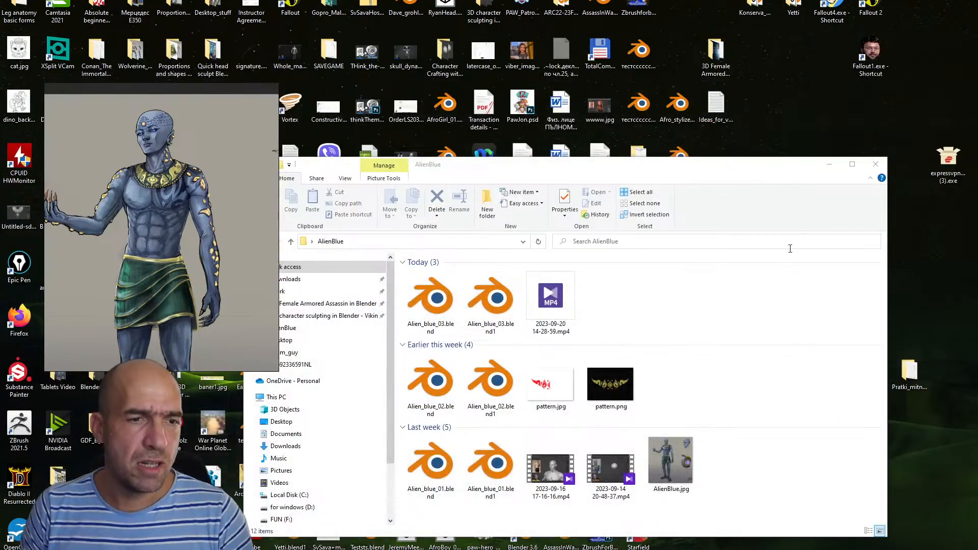
{"action": "left_click", "coordinate": [829, 164]}
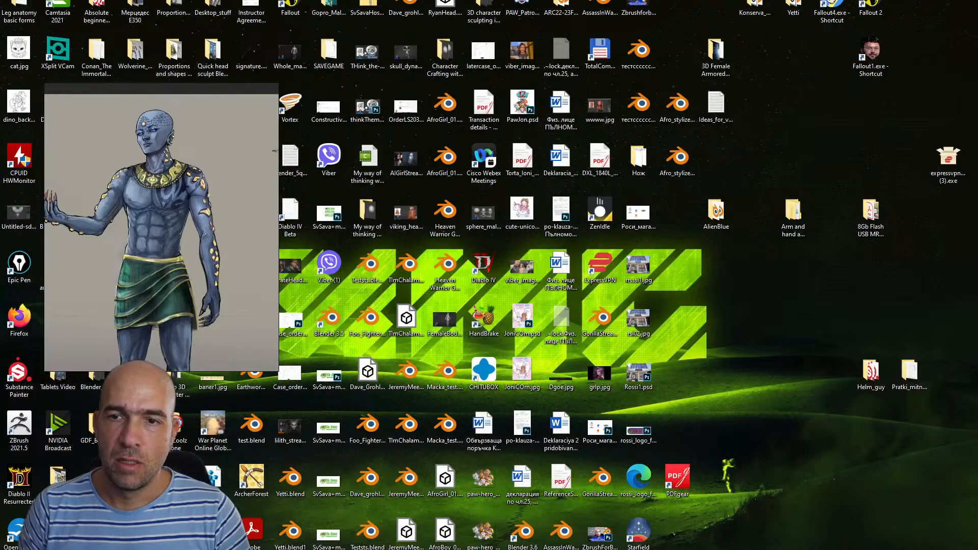
Bring the Discord window onto the desktop and browse the older posts in Speedchar's artstation-portfolios channel
{"action": "left_click_drag", "start_coordinate": [977, 56], "coordinate": [574, 10]}
{"action": "scroll", "coordinate": [531, 216], "scroll_direction": "down", "scroll_amount": 1}
{"action": "scroll", "coordinate": [533, 250], "scroll_direction": "up", "scroll_amount": 3}
{"action": "scroll", "coordinate": [534, 246], "scroll_direction": "up", "scroll_amount": 15}
{"action": "scroll", "coordinate": [533, 245], "scroll_direction": "up", "scroll_amount": 8}
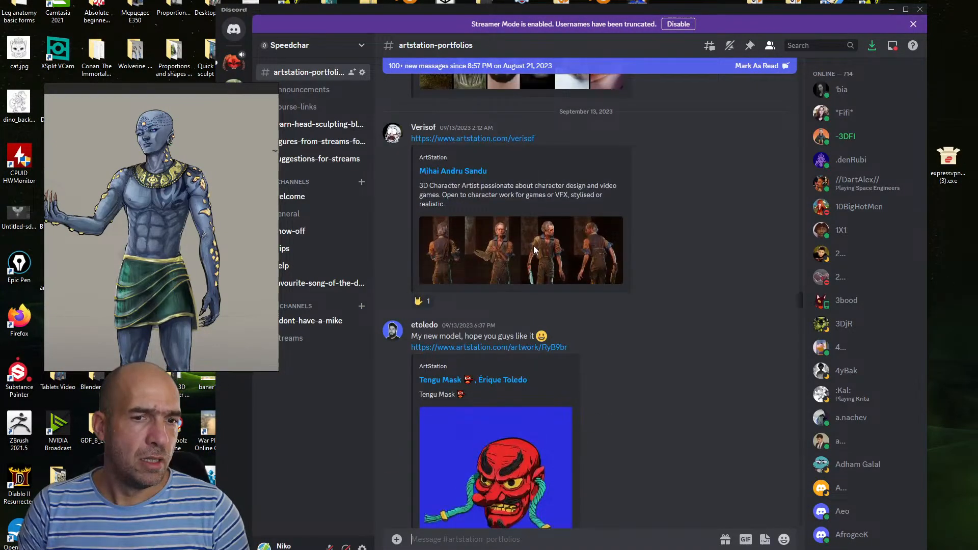
{"action": "scroll", "coordinate": [533, 245], "scroll_direction": "up", "scroll_amount": 15}
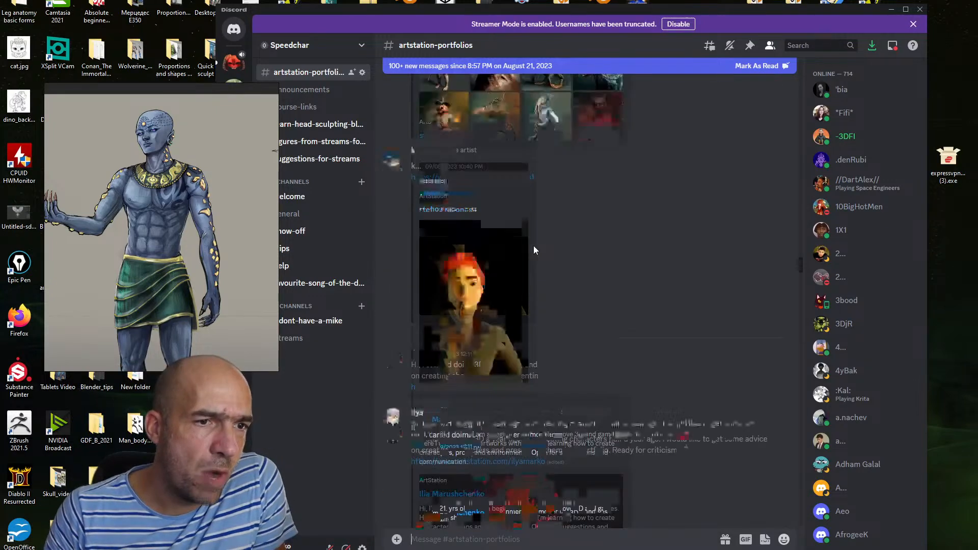
{"action": "scroll", "coordinate": [534, 245], "scroll_direction": "up", "scroll_amount": 15}
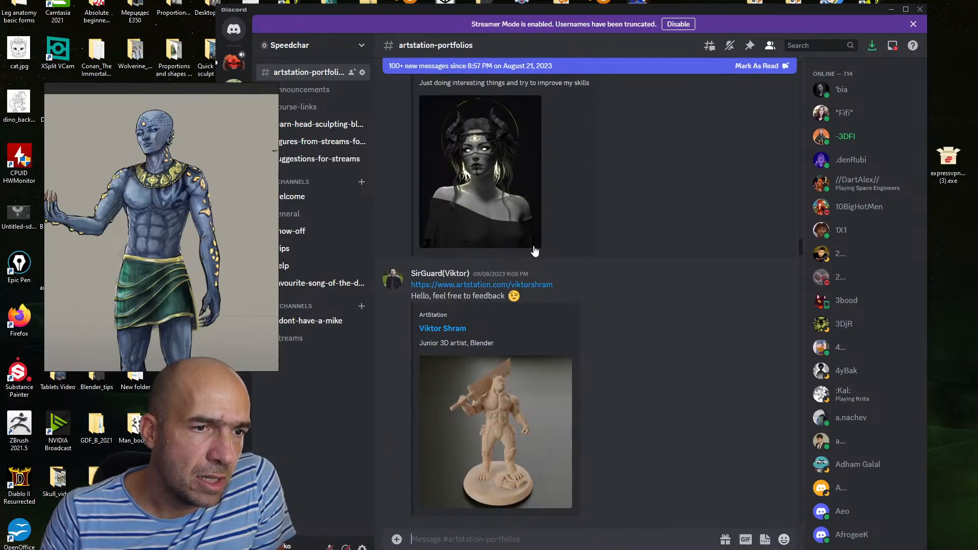
Browse the portfolio submissions in the artstation-portfolios channel from September 8 forward to the evening of September 16, 2023
{"action": "scroll", "coordinate": [533, 245], "scroll_direction": "up", "scroll_amount": 8}
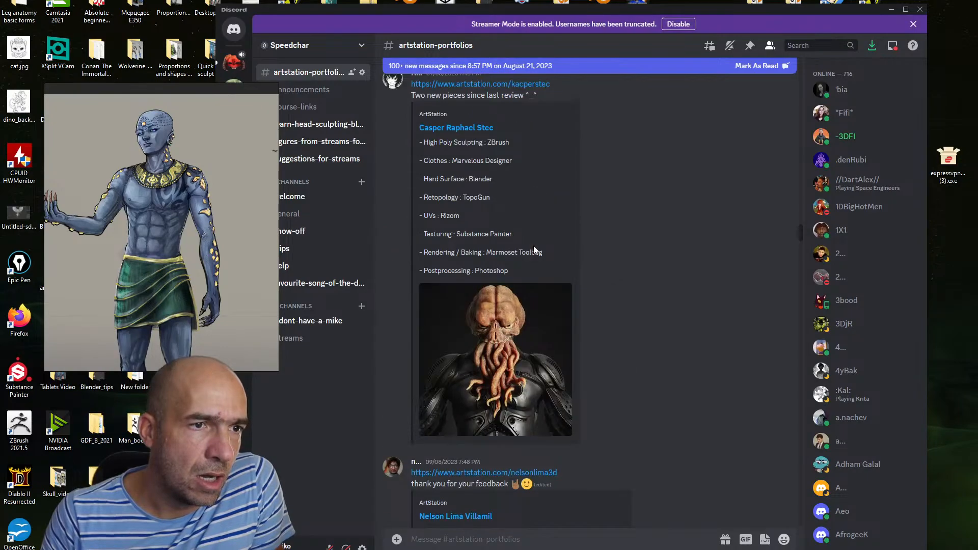
{"action": "scroll", "coordinate": [533, 246], "scroll_direction": "down", "scroll_amount": 12}
{"action": "scroll", "coordinate": [534, 245], "scroll_direction": "down", "scroll_amount": 15}
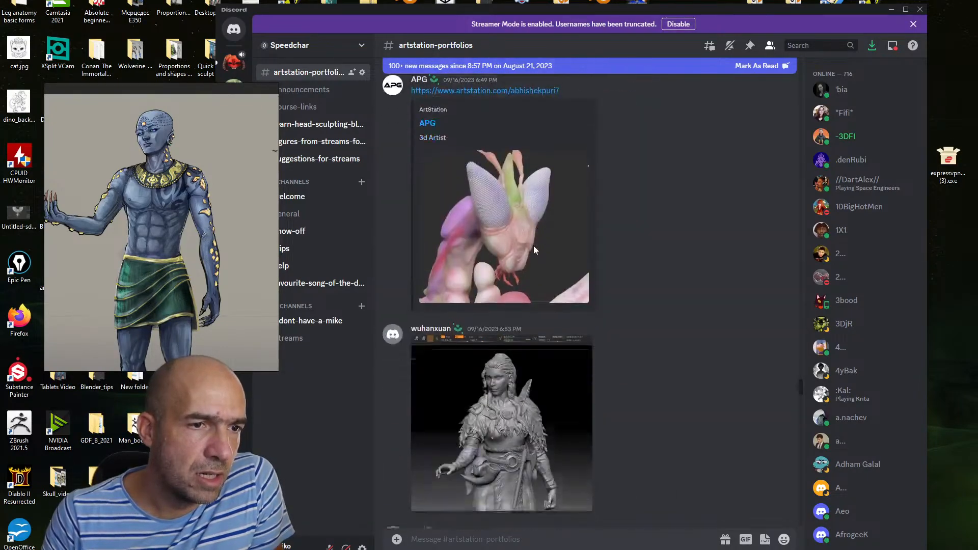
{"action": "scroll", "coordinate": [534, 245], "scroll_direction": "down", "scroll_amount": 15}
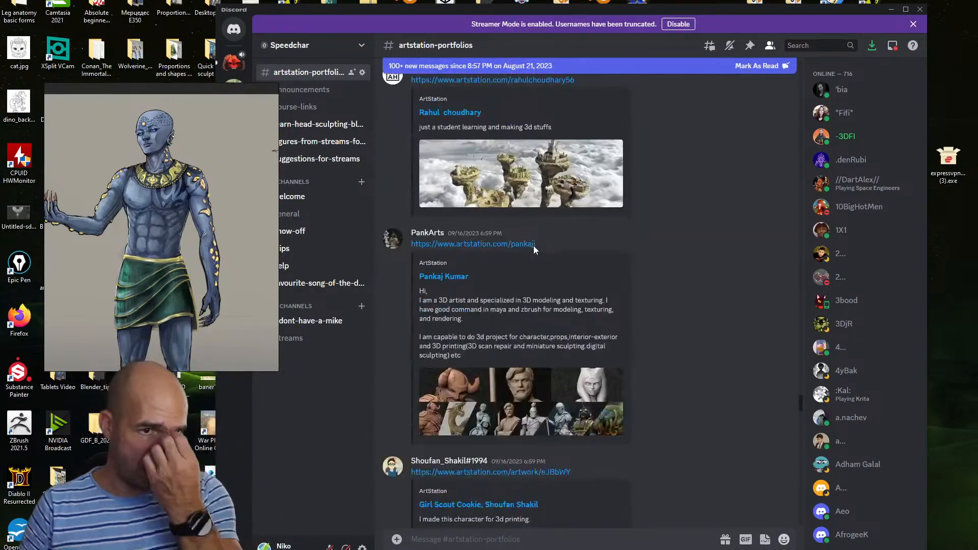
{"action": "scroll", "coordinate": [535, 249], "scroll_direction": "down", "scroll_amount": 10}
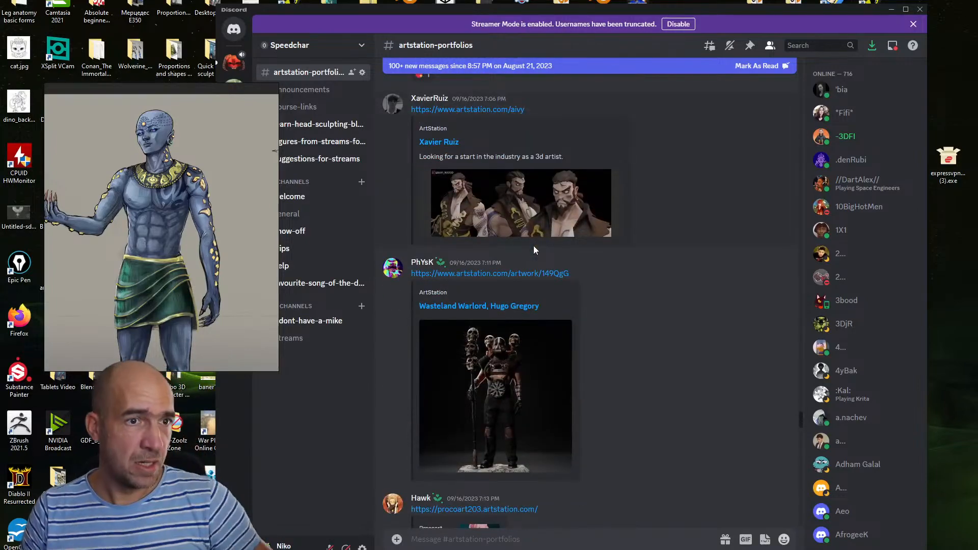
{"action": "scroll", "coordinate": [586, 248], "scroll_direction": "down", "scroll_amount": 10}
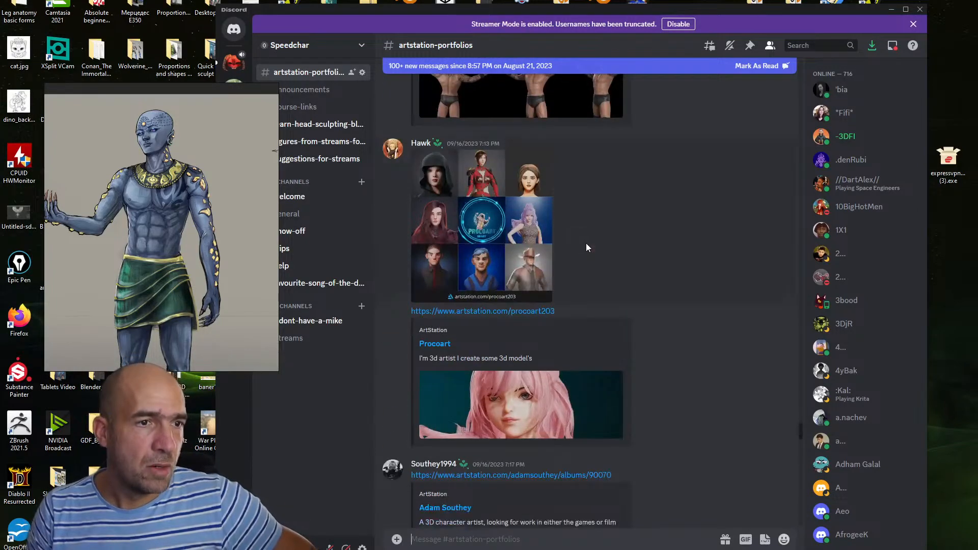
{"action": "scroll", "coordinate": [654, 234], "scroll_direction": "down", "scroll_amount": 6}
Look back through the channel's portfolio posts and preview images from September 16 to September 9, 2023
{"action": "scroll", "coordinate": [653, 234], "scroll_direction": "up", "scroll_amount": 20}
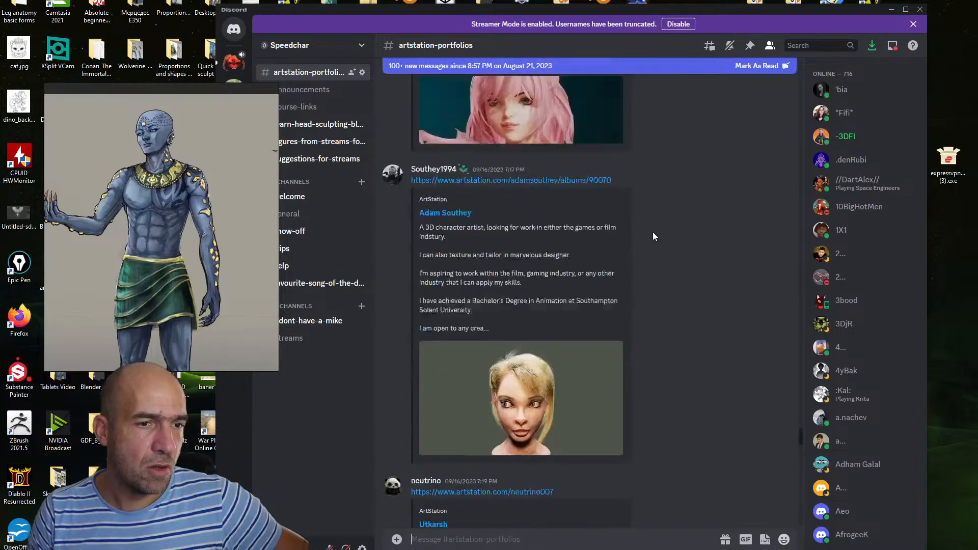
{"action": "scroll", "coordinate": [654, 236], "scroll_direction": "up", "scroll_amount": 15}
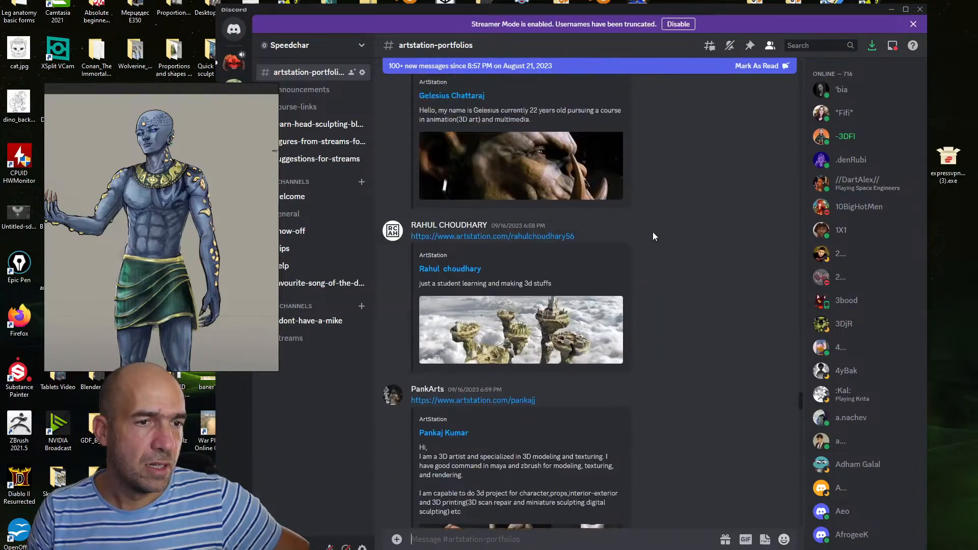
{"action": "scroll", "coordinate": [654, 236], "scroll_direction": "up", "scroll_amount": 15}
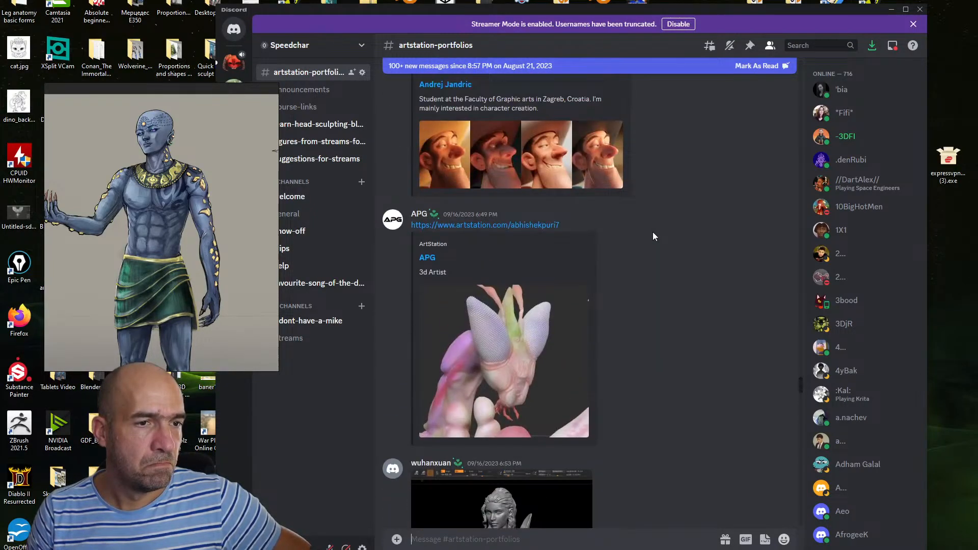
{"action": "scroll", "coordinate": [653, 236], "scroll_direction": "up", "scroll_amount": 10}
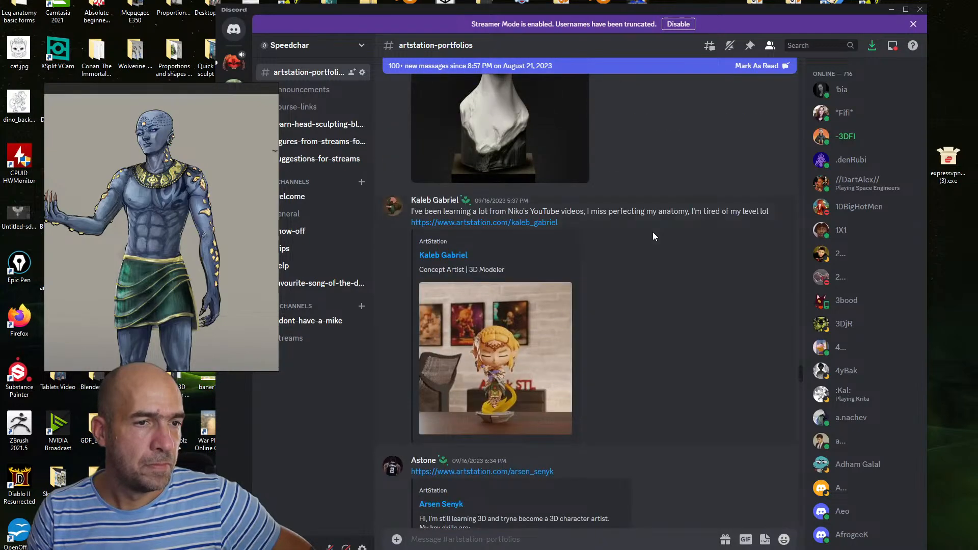
{"action": "scroll", "coordinate": [654, 236], "scroll_direction": "up", "scroll_amount": 5}
{"action": "scroll", "coordinate": [654, 236], "scroll_direction": "up", "scroll_amount": 10}
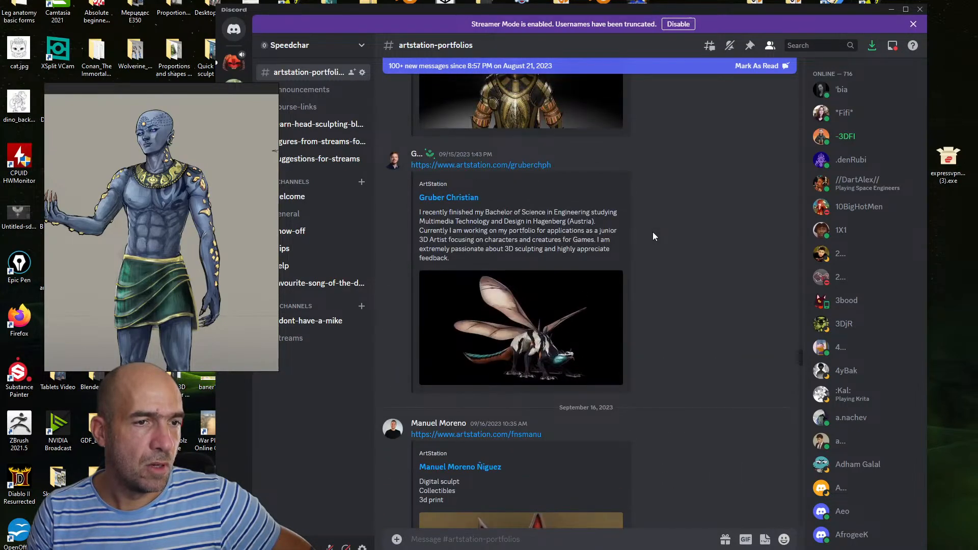
{"action": "scroll", "coordinate": [654, 236], "scroll_direction": "up", "scroll_amount": 15}
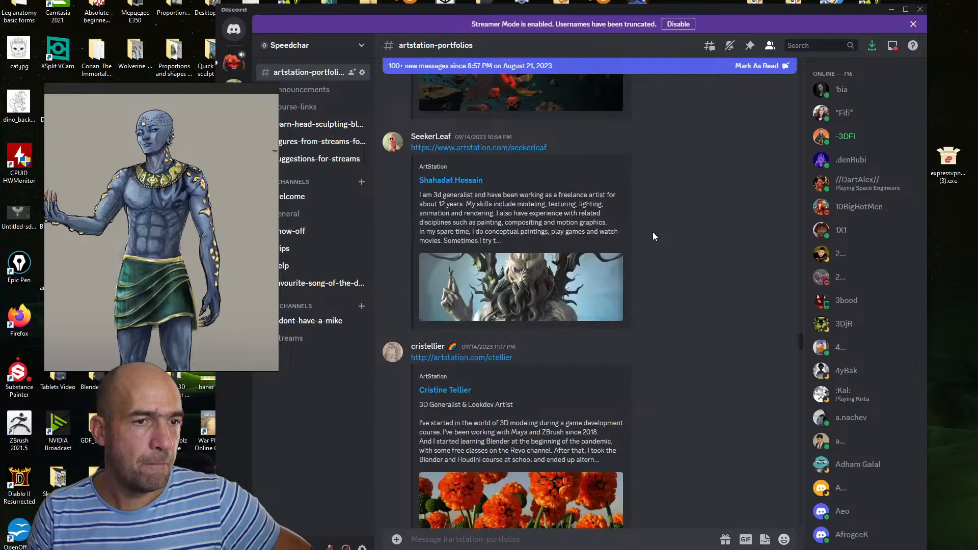
{"action": "scroll", "coordinate": [654, 237], "scroll_direction": "up", "scroll_amount": 15}
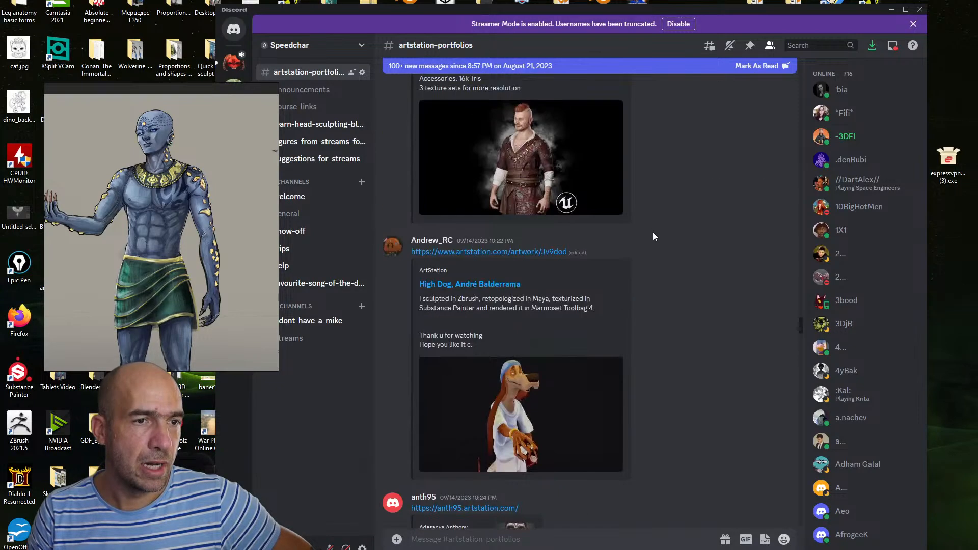
{"action": "scroll", "coordinate": [653, 237], "scroll_direction": "up", "scroll_amount": 15}
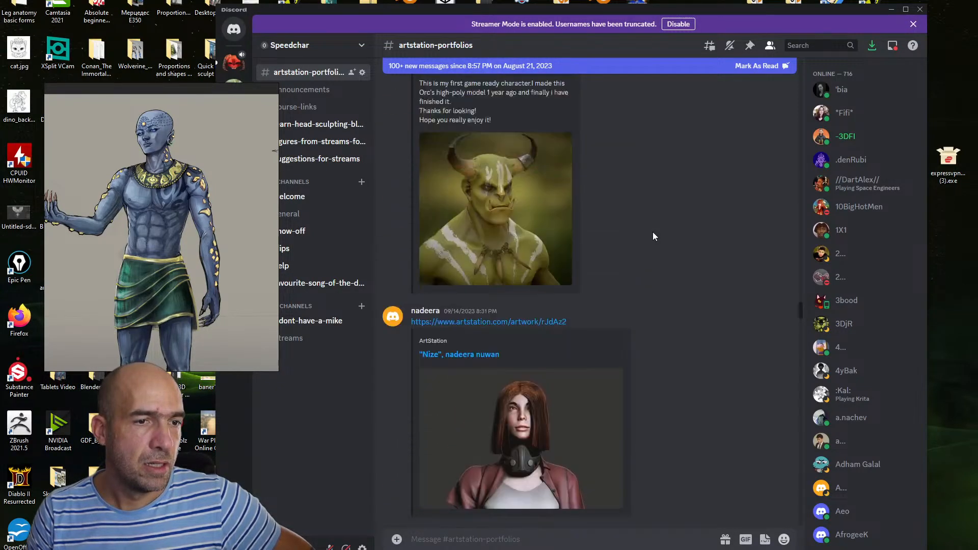
{"action": "scroll", "coordinate": [654, 236], "scroll_direction": "up", "scroll_amount": 15}
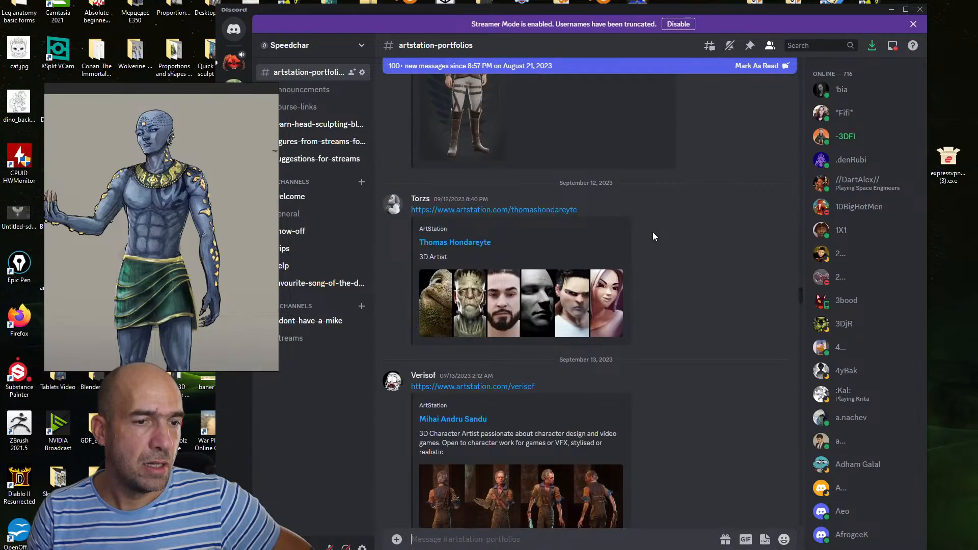
{"action": "scroll", "coordinate": [653, 237], "scroll_direction": "up", "scroll_amount": 15}
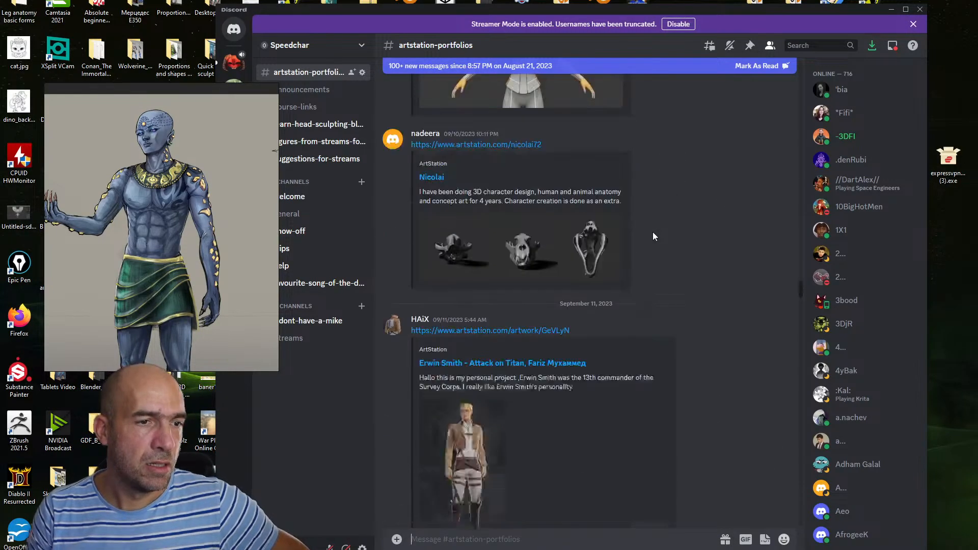
{"action": "scroll", "coordinate": [654, 237], "scroll_direction": "up", "scroll_amount": 15}
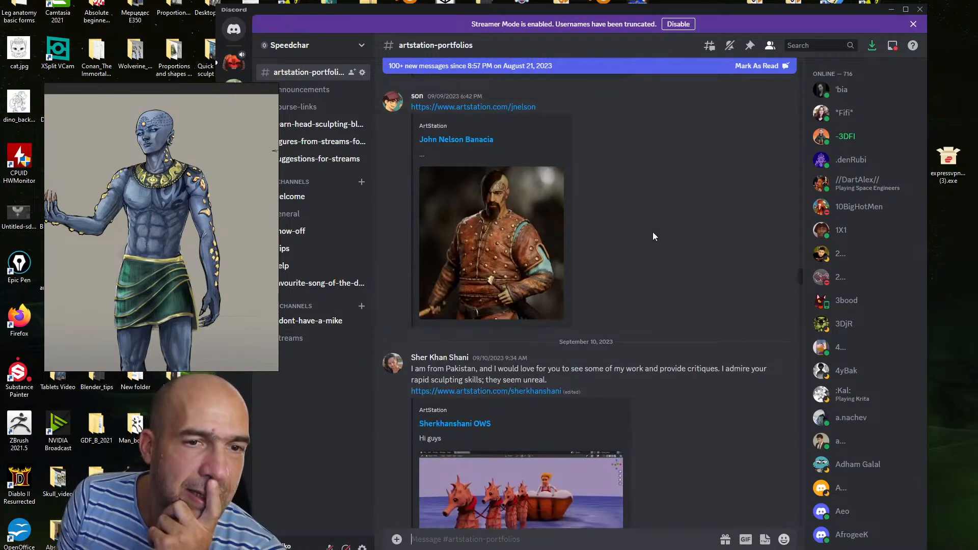
Examine the older portfolio and artwork posts in the channel, going back from September 9 to August 29, 2023
{"action": "scroll", "coordinate": [654, 236], "scroll_direction": "up", "scroll_amount": 5}
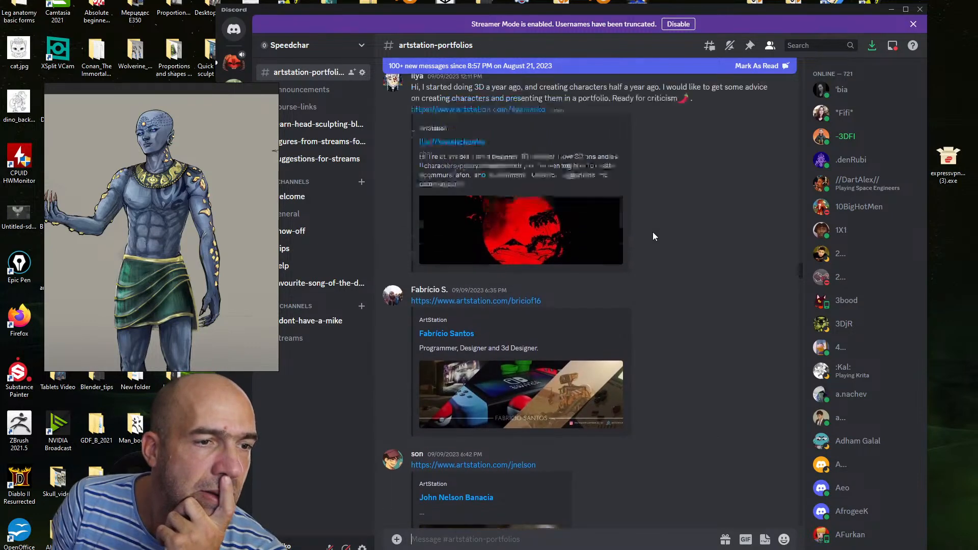
{"action": "scroll", "coordinate": [654, 236], "scroll_direction": "up", "scroll_amount": 10}
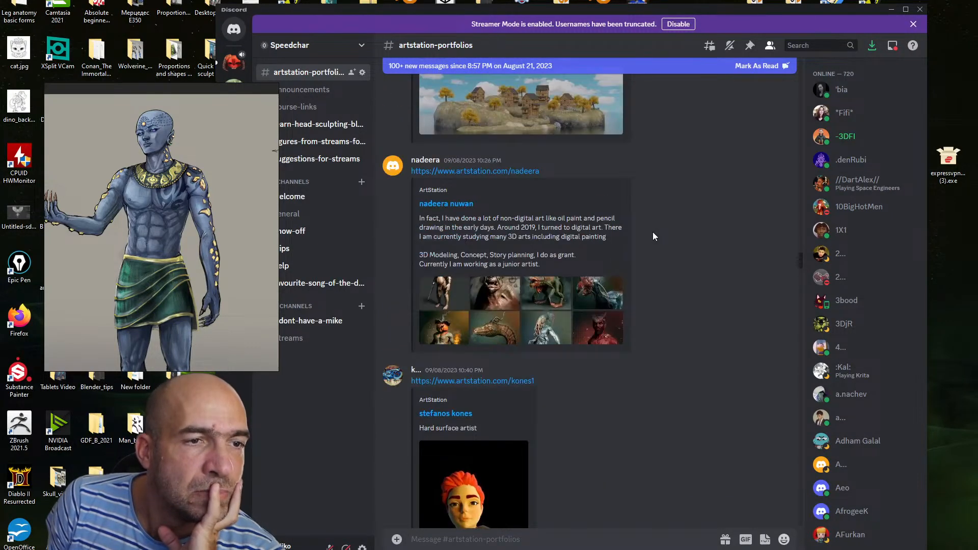
{"action": "scroll", "coordinate": [654, 237], "scroll_direction": "up", "scroll_amount": 10}
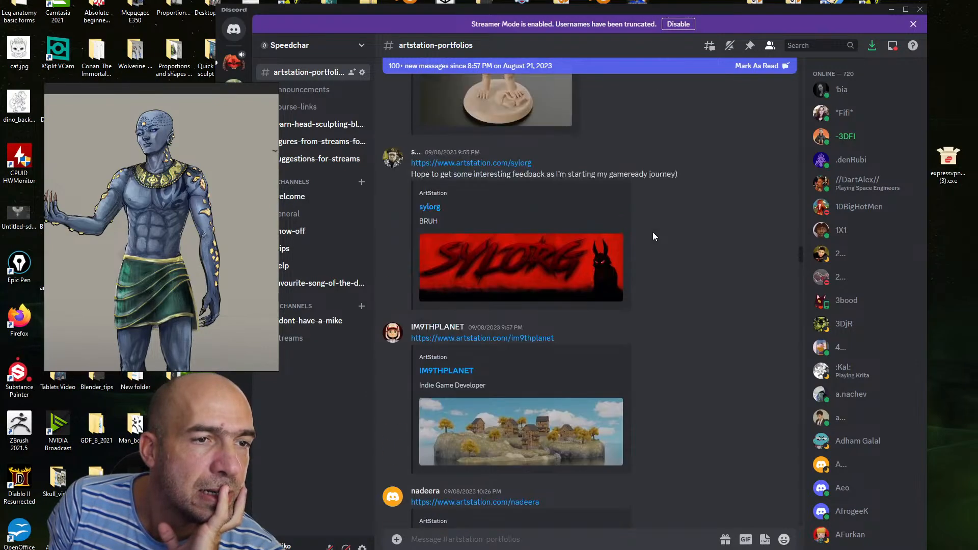
{"action": "scroll", "coordinate": [654, 236], "scroll_direction": "up", "scroll_amount": 10}
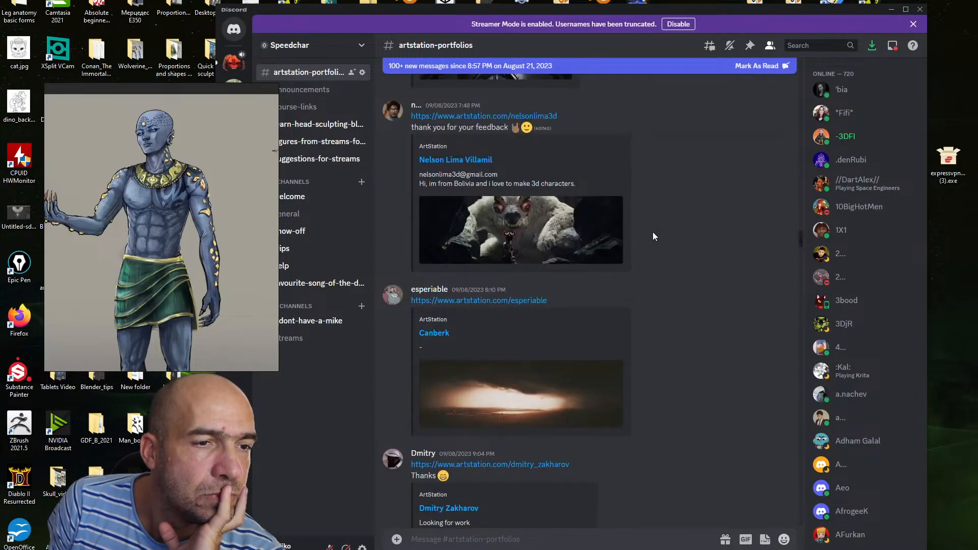
{"action": "scroll", "coordinate": [654, 236], "scroll_direction": "up", "scroll_amount": 10}
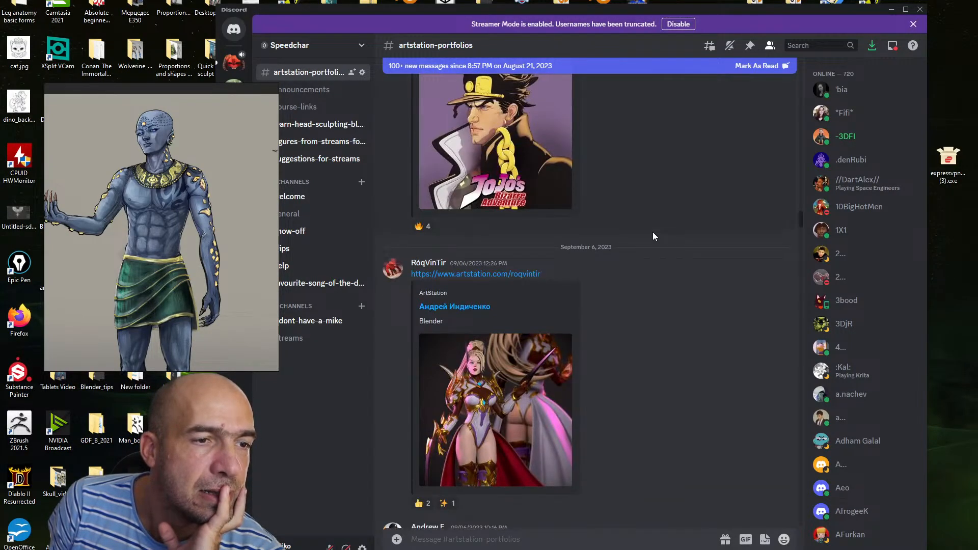
{"action": "scroll", "coordinate": [653, 236], "scroll_direction": "up", "scroll_amount": 10}
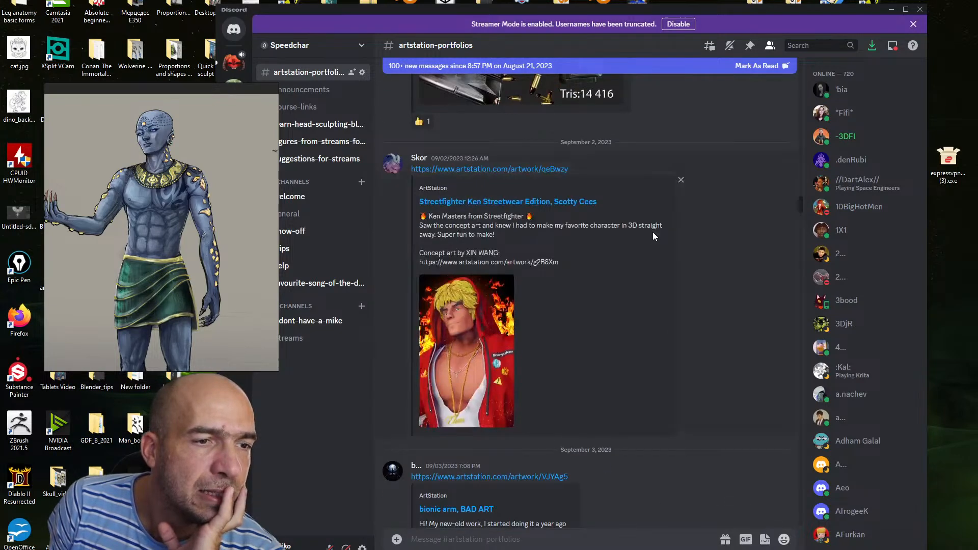
{"action": "scroll", "coordinate": [654, 236], "scroll_direction": "up", "scroll_amount": 10}
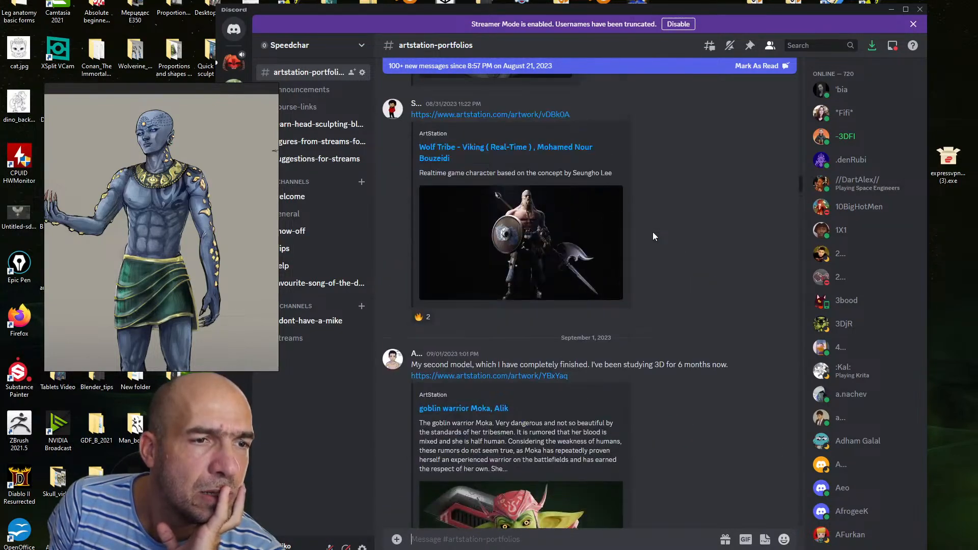
{"action": "scroll", "coordinate": [654, 237], "scroll_direction": "up", "scroll_amount": 10}
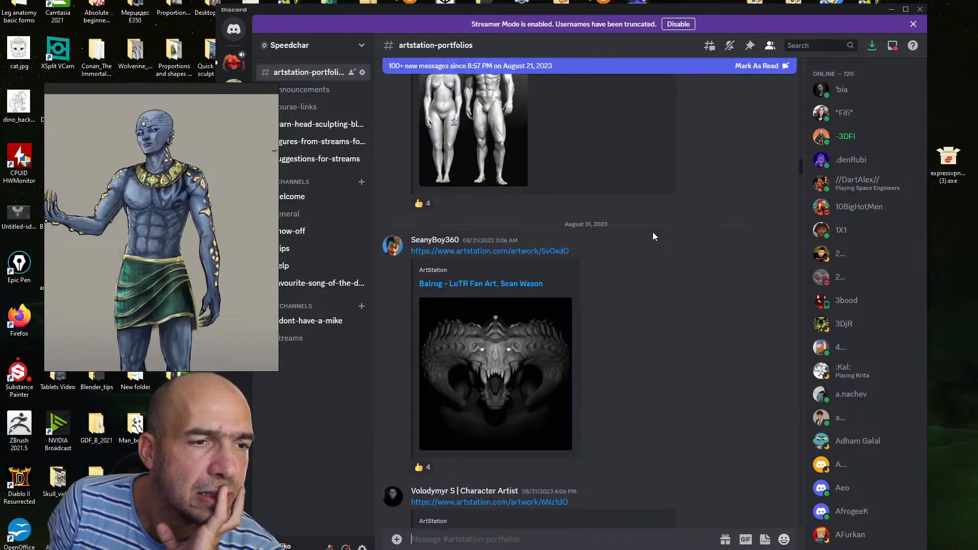
{"action": "scroll", "coordinate": [654, 237], "scroll_direction": "up", "scroll_amount": 10}
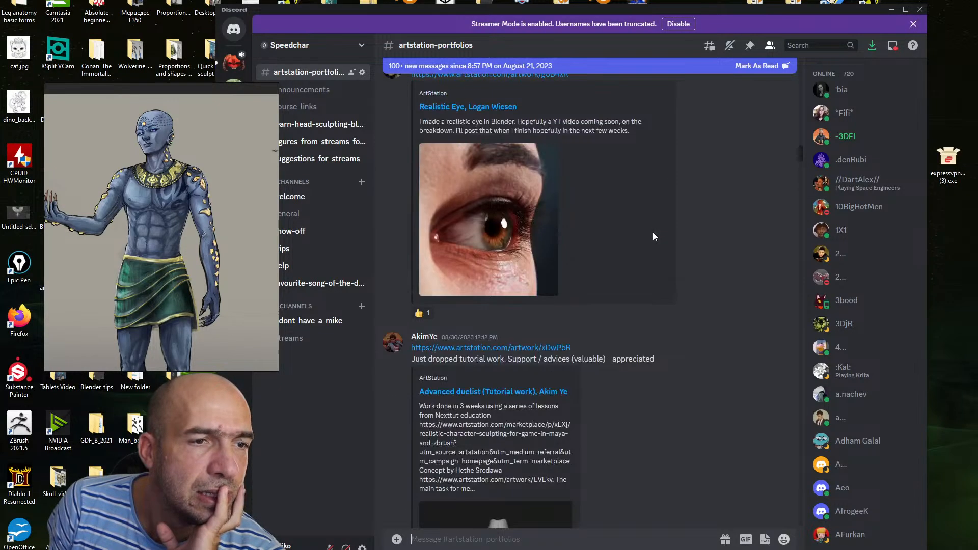
{"action": "scroll", "coordinate": [653, 232], "scroll_direction": "up", "scroll_amount": 10}
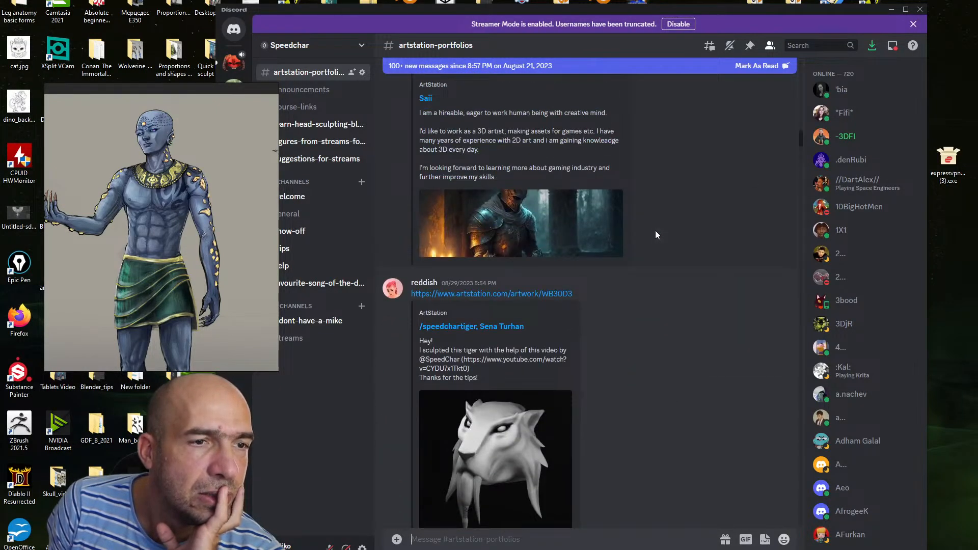
Return to the September 16 submissions and re-examine the portfolio posts between September 8 and September 16, 2023
{"action": "left_click_drag", "start_coordinate": [802, 135], "coordinate": [787, 387]}
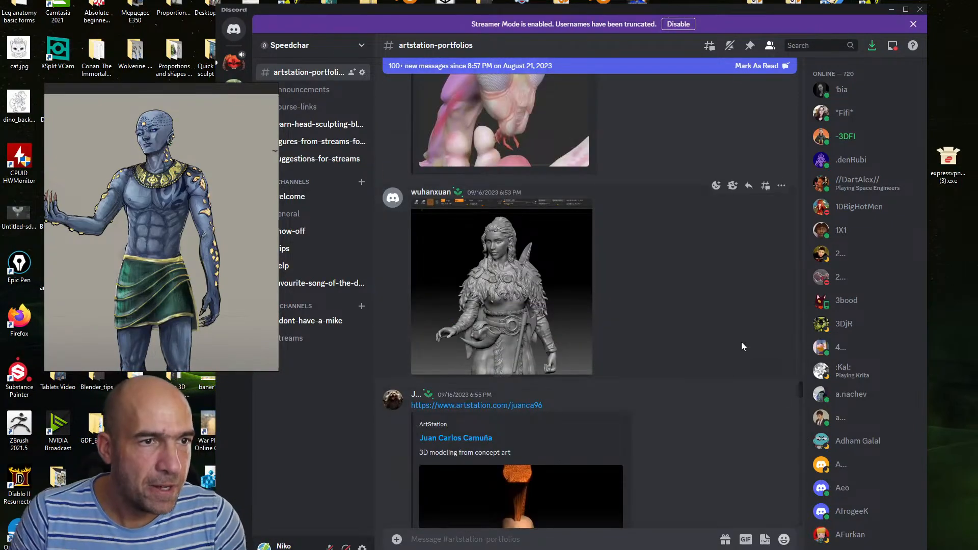
{"action": "scroll", "coordinate": [716, 310], "scroll_direction": "up", "scroll_amount": 5}
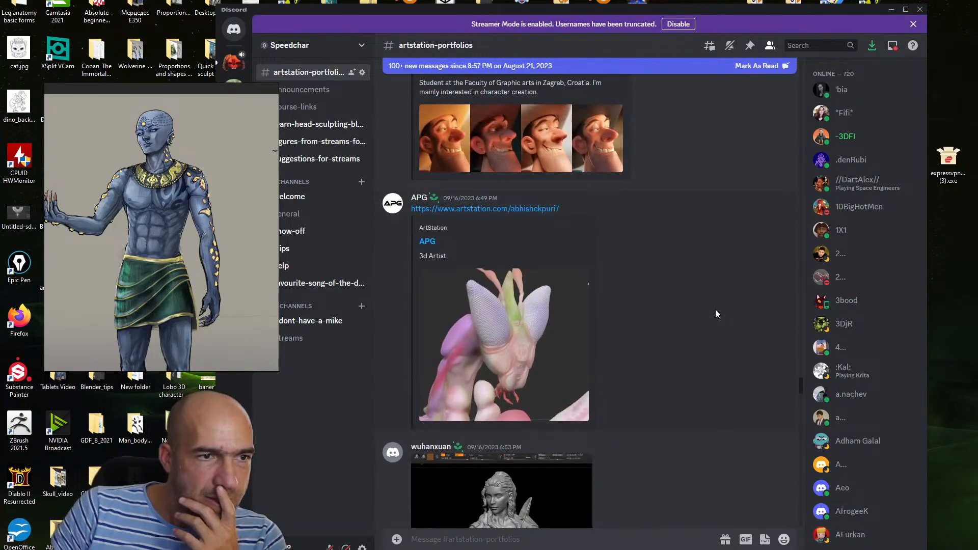
{"action": "scroll", "coordinate": [715, 309], "scroll_direction": "up", "scroll_amount": 10}
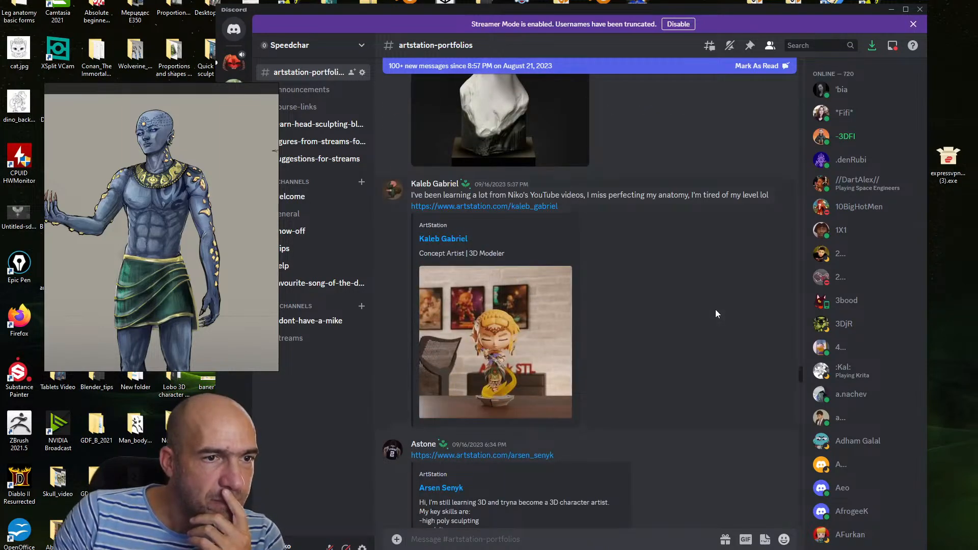
{"action": "scroll", "coordinate": [715, 310], "scroll_direction": "up", "scroll_amount": 9}
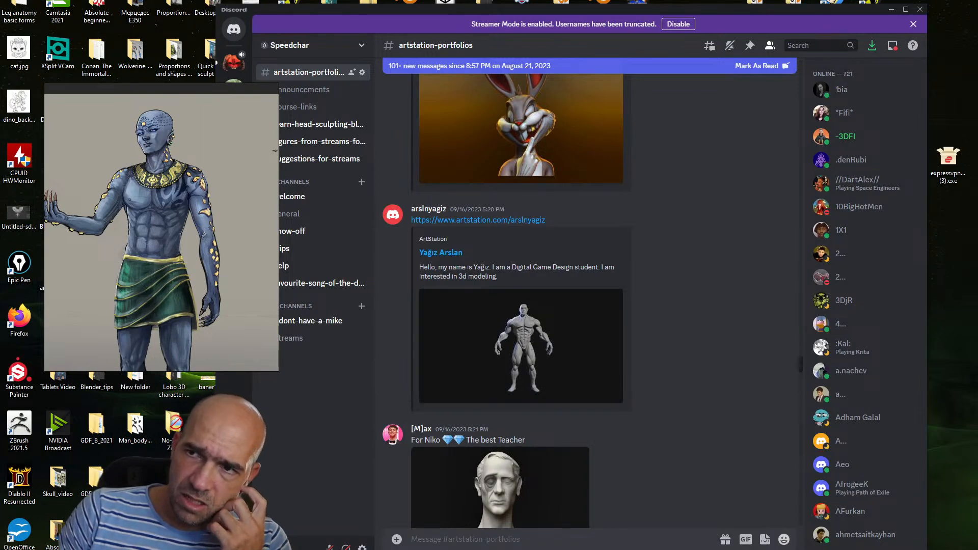
{"action": "scroll", "coordinate": [561, 258], "scroll_direction": "up", "scroll_amount": 4}
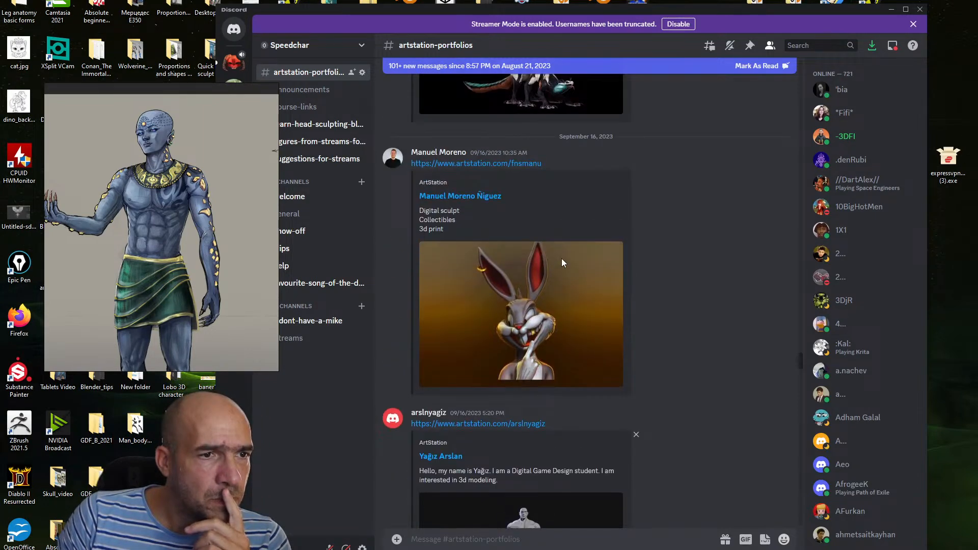
{"action": "scroll", "coordinate": [561, 259], "scroll_direction": "up", "scroll_amount": 8}
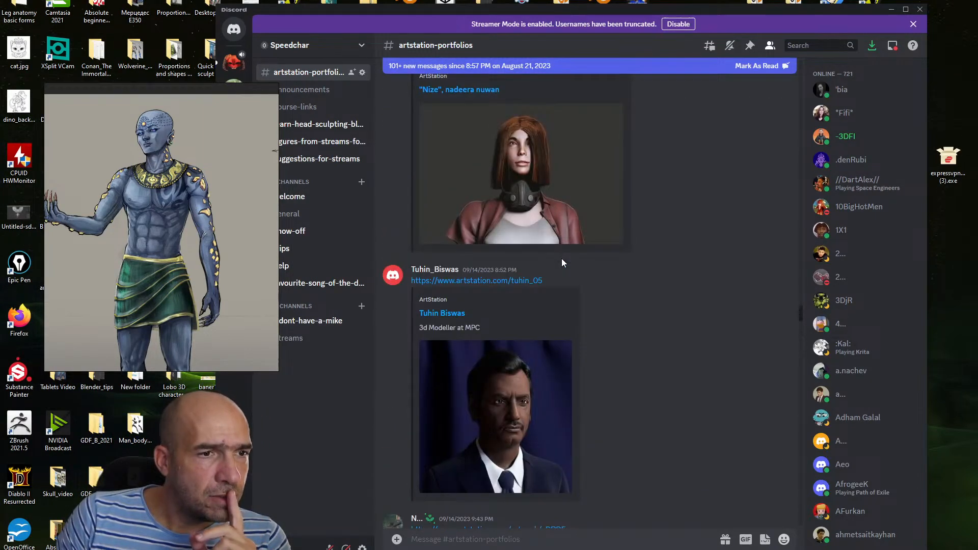
{"action": "scroll", "coordinate": [561, 258], "scroll_direction": "up", "scroll_amount": 2}
{"action": "scroll", "coordinate": [562, 259], "scroll_direction": "up", "scroll_amount": 10}
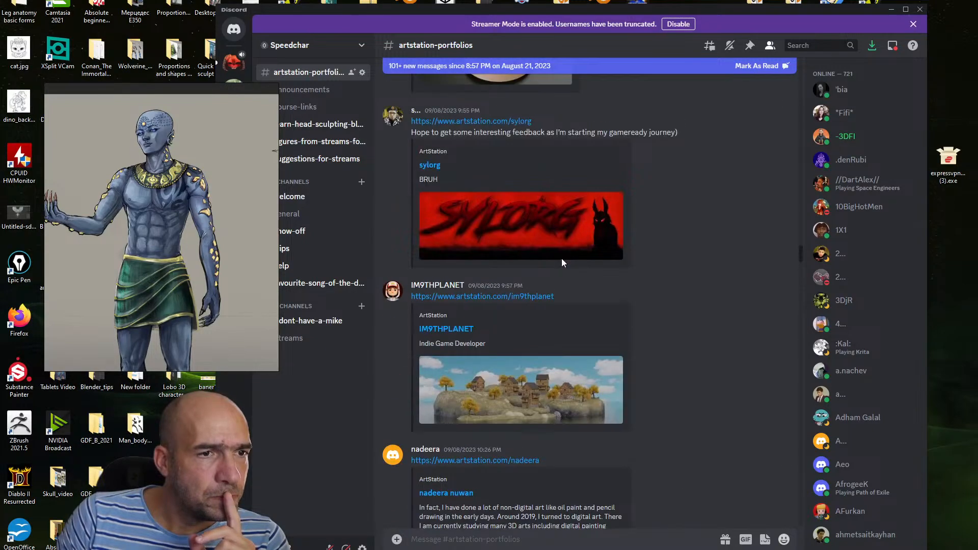
{"action": "scroll", "coordinate": [562, 258], "scroll_direction": "down", "scroll_amount": 10}
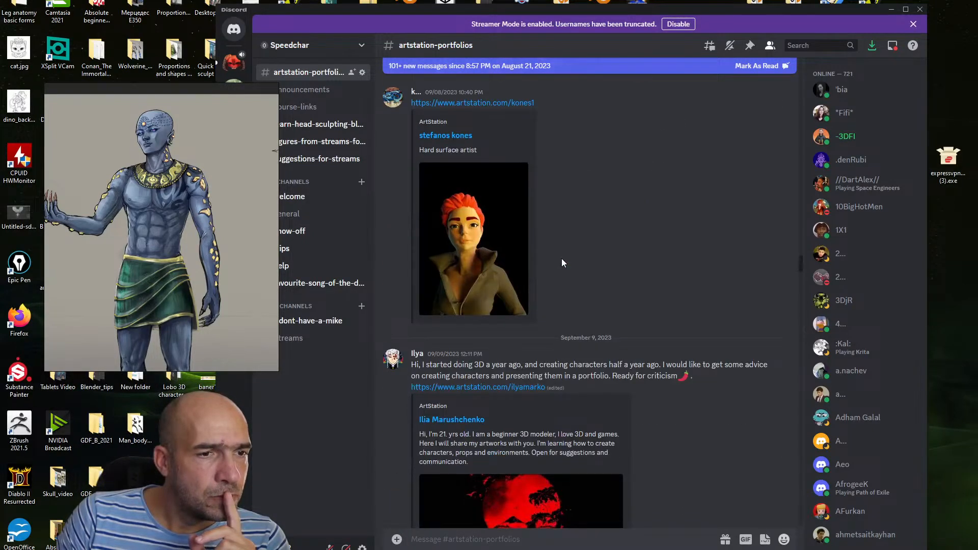
{"action": "scroll", "coordinate": [561, 258], "scroll_direction": "down", "scroll_amount": 5}
{"action": "scroll", "coordinate": [561, 259], "scroll_direction": "down", "scroll_amount": 12}
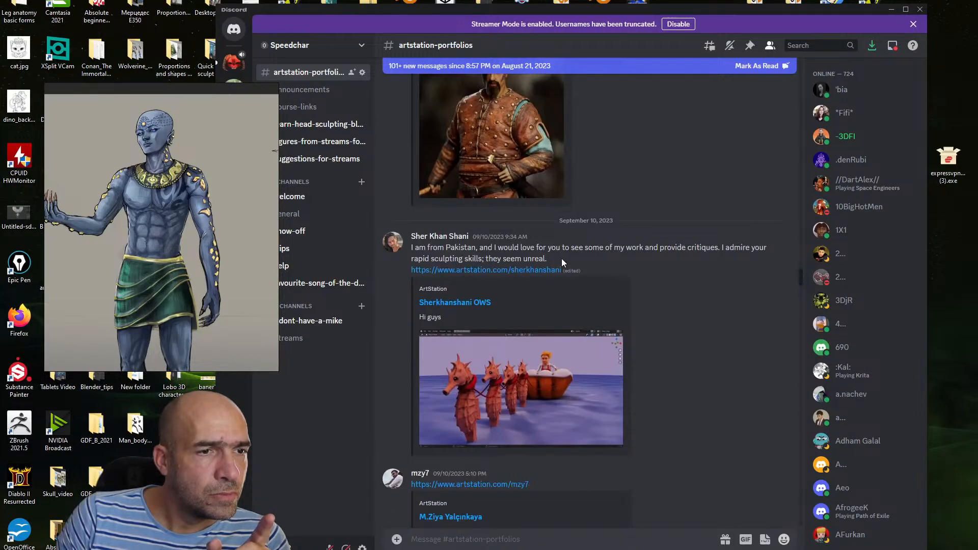
Browse the portfolio submissions in the artstation-portfolios channel from September 10 forward to September 16, 2023
{"action": "scroll", "coordinate": [561, 259], "scroll_direction": "down", "scroll_amount": 15}
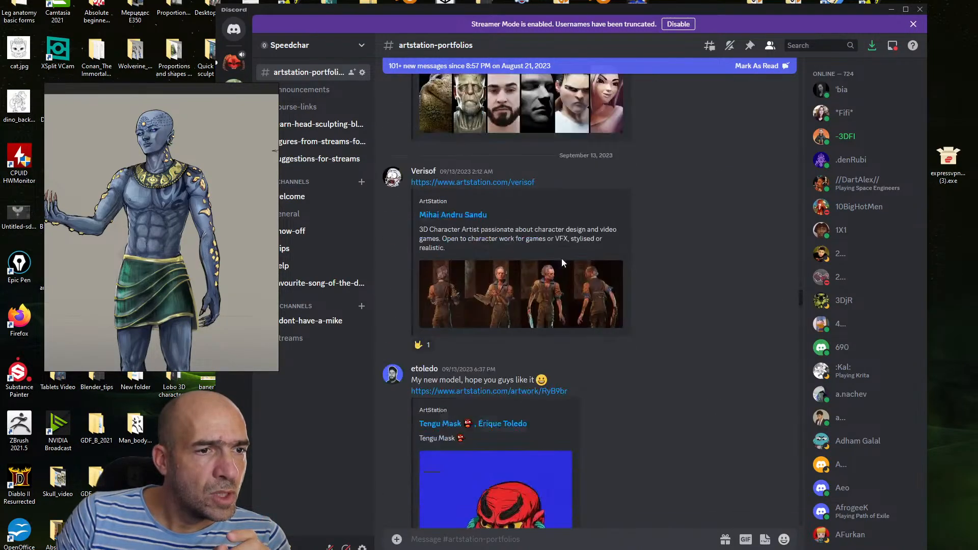
{"action": "scroll", "coordinate": [561, 258], "scroll_direction": "down", "scroll_amount": 14}
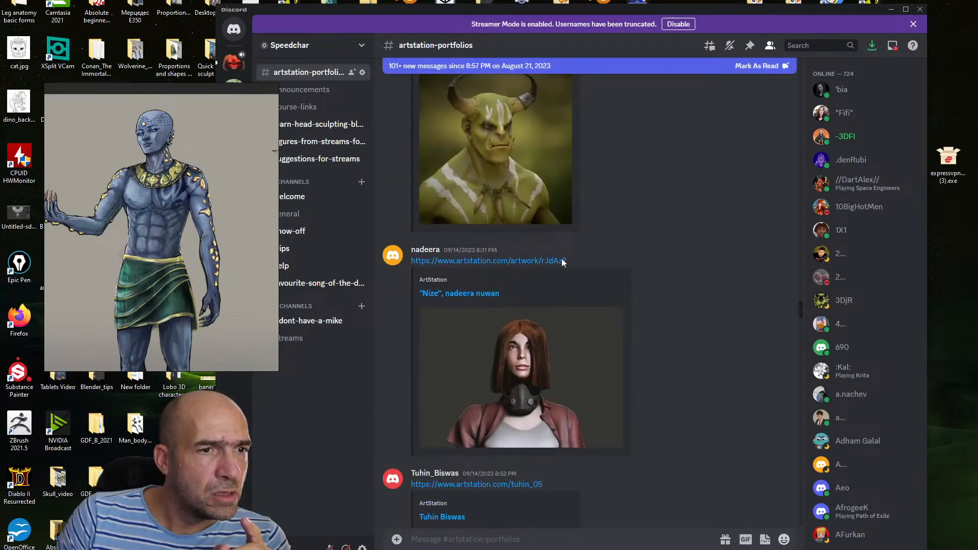
{"action": "scroll", "coordinate": [562, 260], "scroll_direction": "down", "scroll_amount": 15}
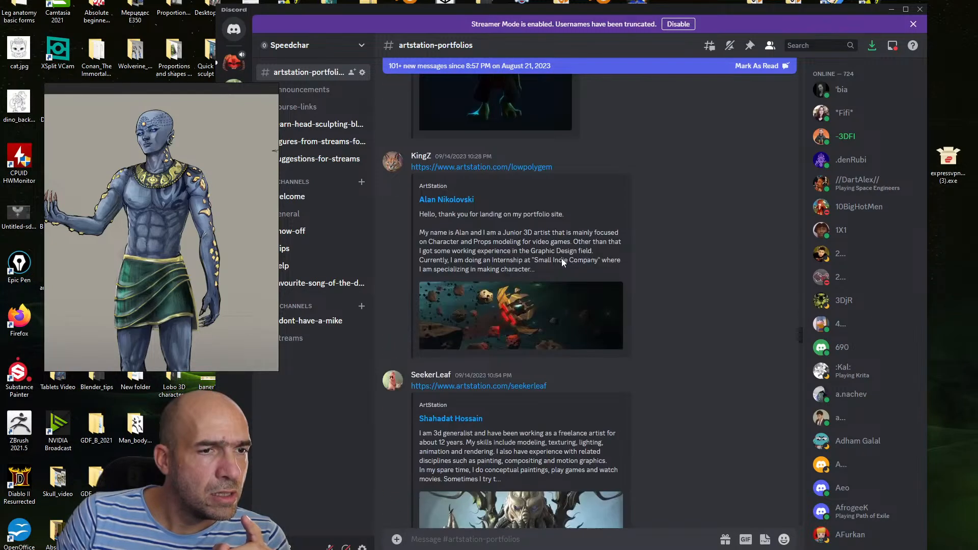
{"action": "scroll", "coordinate": [561, 258], "scroll_direction": "down", "scroll_amount": 6}
{"action": "scroll", "coordinate": [561, 258], "scroll_direction": "down", "scroll_amount": 20}
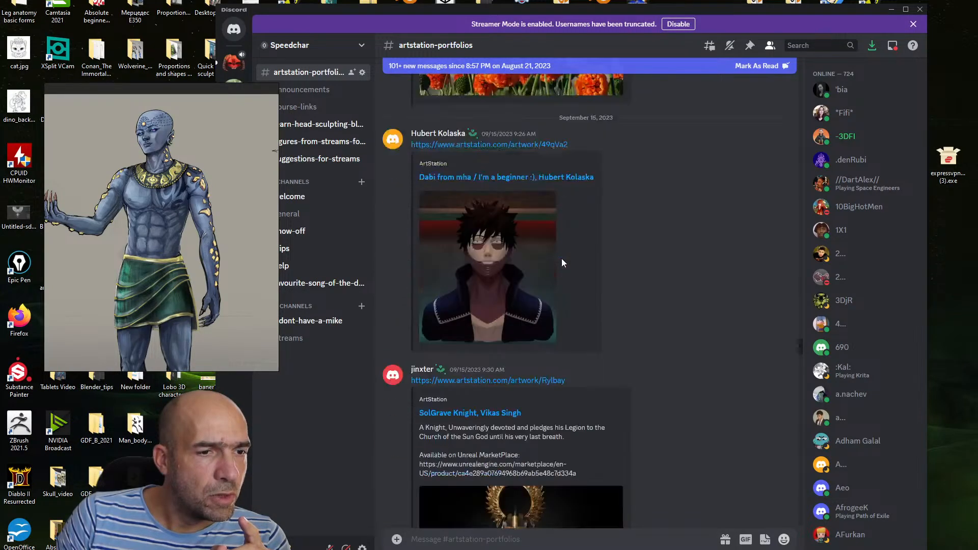
{"action": "scroll", "coordinate": [561, 259], "scroll_direction": "down", "scroll_amount": 8}
Preview the cartoon rabbit bust image from the September 16 post at larger size and close the preview
{"action": "scroll", "coordinate": [561, 259], "scroll_direction": "up", "scroll_amount": 4}
{"action": "left_click", "coordinate": [561, 258]}
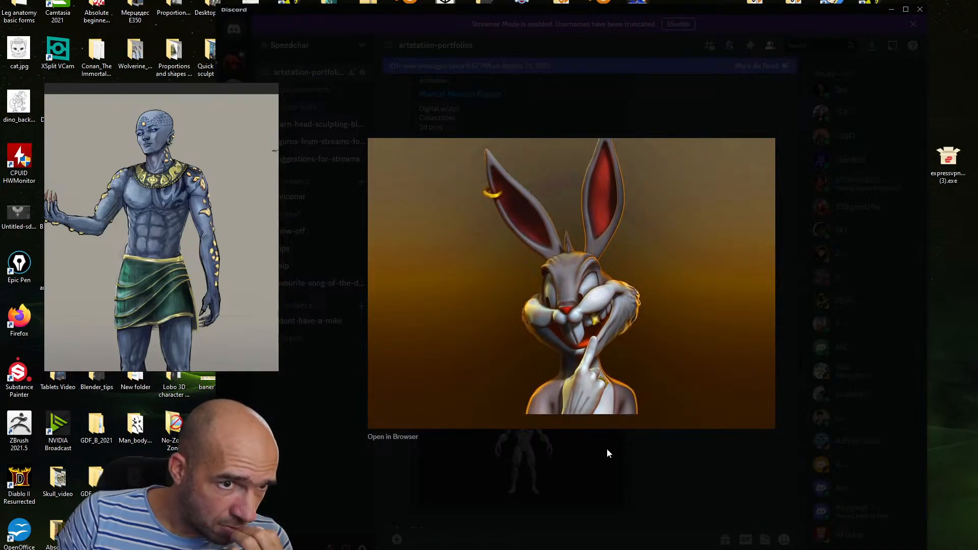
{"action": "left_click", "coordinate": [604, 439]}
Open the ArtStation portfolio linked in the September 16 rabbit bust post and maximize its browser window
{"action": "scroll", "coordinate": [530, 182], "scroll_direction": "up", "scroll_amount": 2}
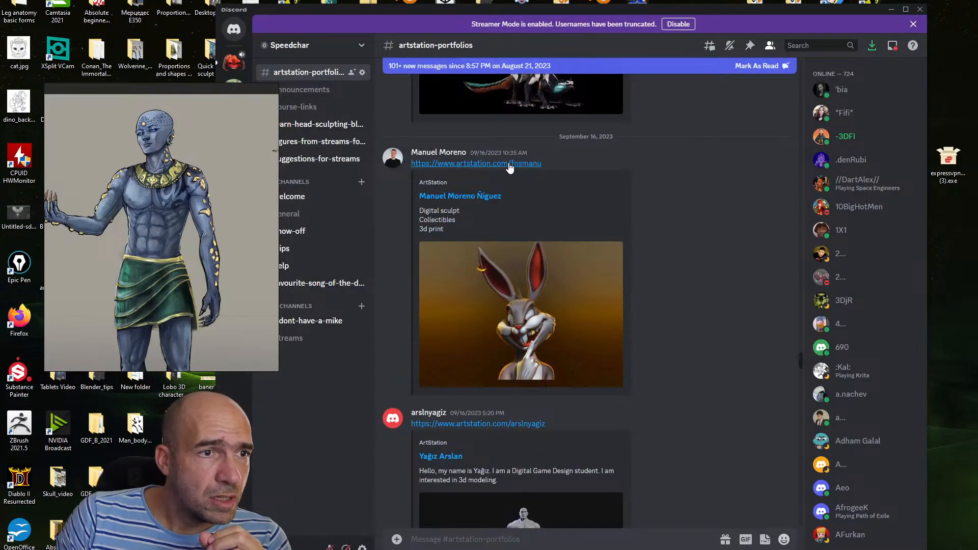
{"action": "left_click_drag", "start_coordinate": [977, 110], "coordinate": [679, 82]}
{"action": "left_click", "coordinate": [437, 216]}
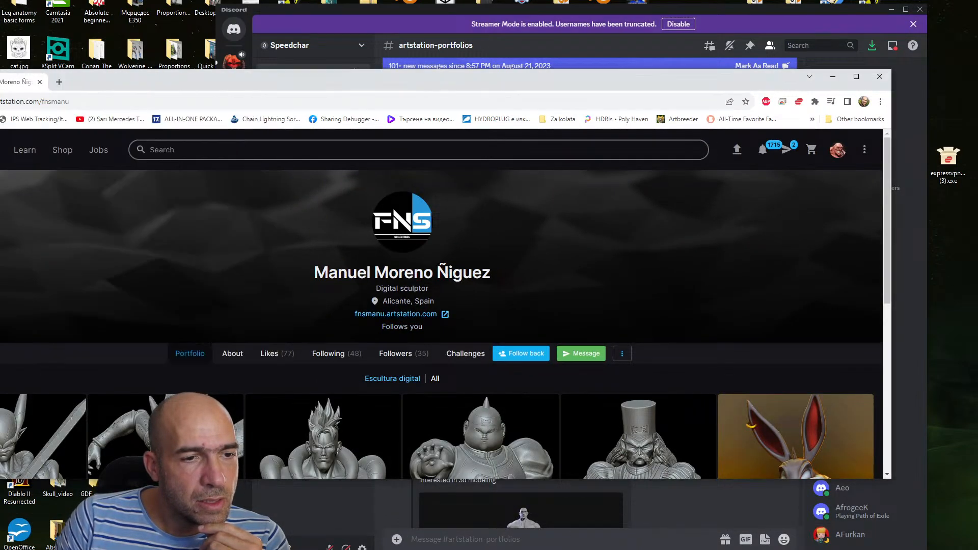
{"action": "left_click", "coordinate": [856, 76]}
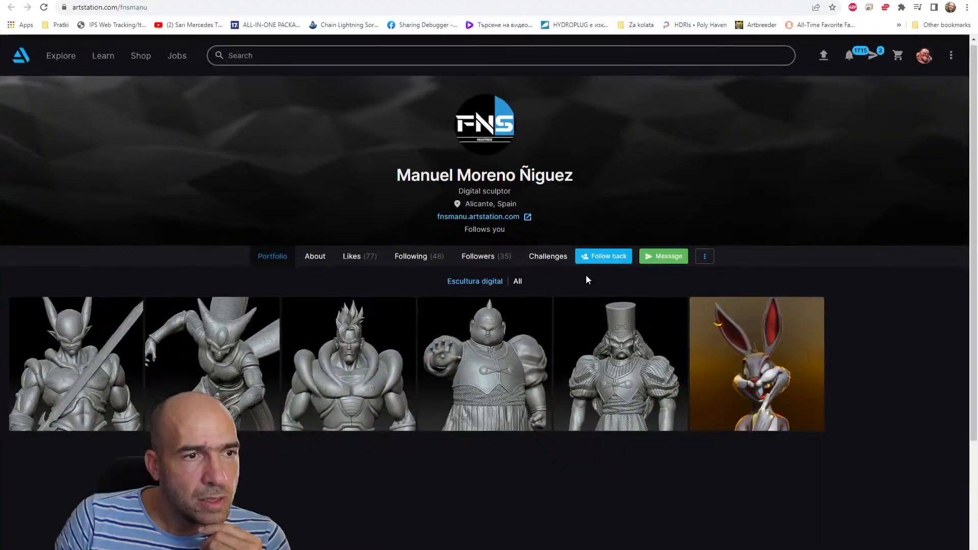
View the Androide 16 fan art in the sculptor's portfolio and return to the profile page
{"action": "scroll", "coordinate": [586, 274], "scroll_direction": "down", "scroll_amount": 2}
{"action": "left_click", "coordinate": [363, 280]}
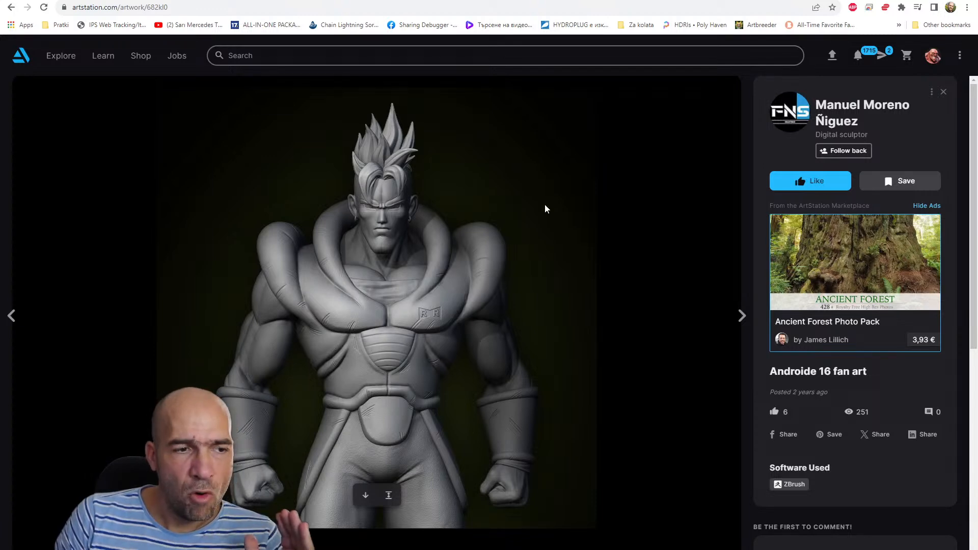
{"action": "left_click", "coordinate": [844, 113]}
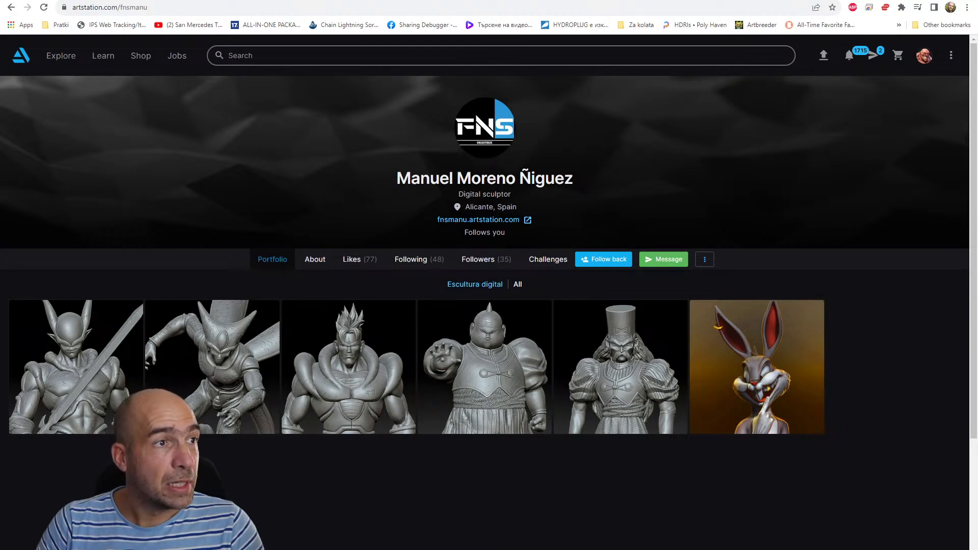
Close the portfolio window and look over the September 16 posts that follow the rabbit bust in the channel
{"action": "left_click", "coordinate": [917, 0]}
{"action": "scroll", "coordinate": [496, 409], "scroll_direction": "down", "scroll_amount": 5}
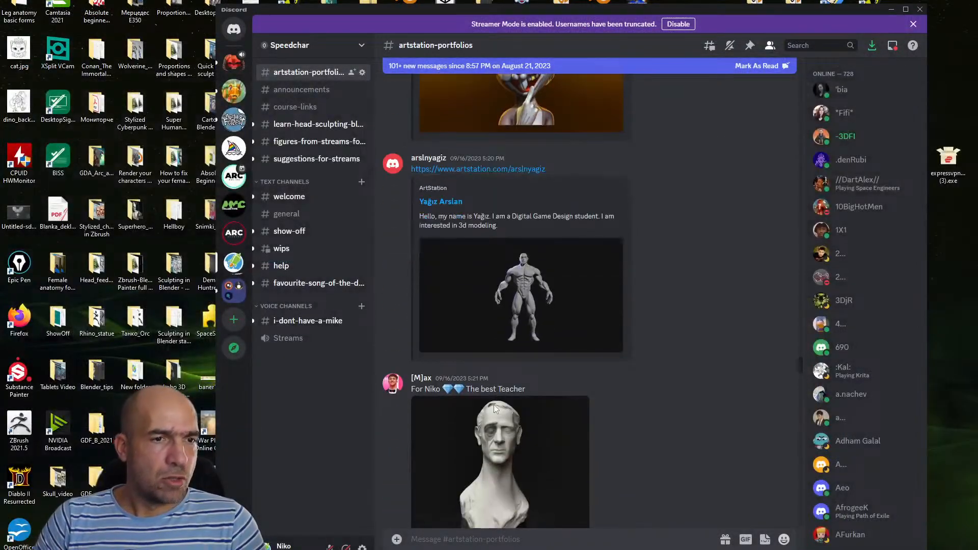
{"action": "scroll", "coordinate": [494, 405], "scroll_direction": "down", "scroll_amount": 5}
{"action": "scroll", "coordinate": [494, 405], "scroll_direction": "up", "scroll_amount": 5}
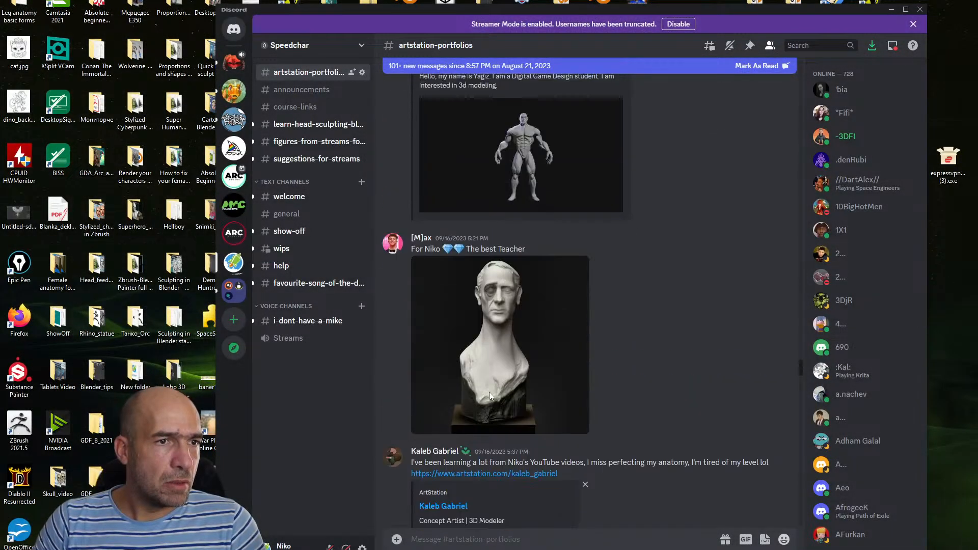
{"action": "scroll", "coordinate": [489, 395], "scroll_direction": "up", "scroll_amount": 1}
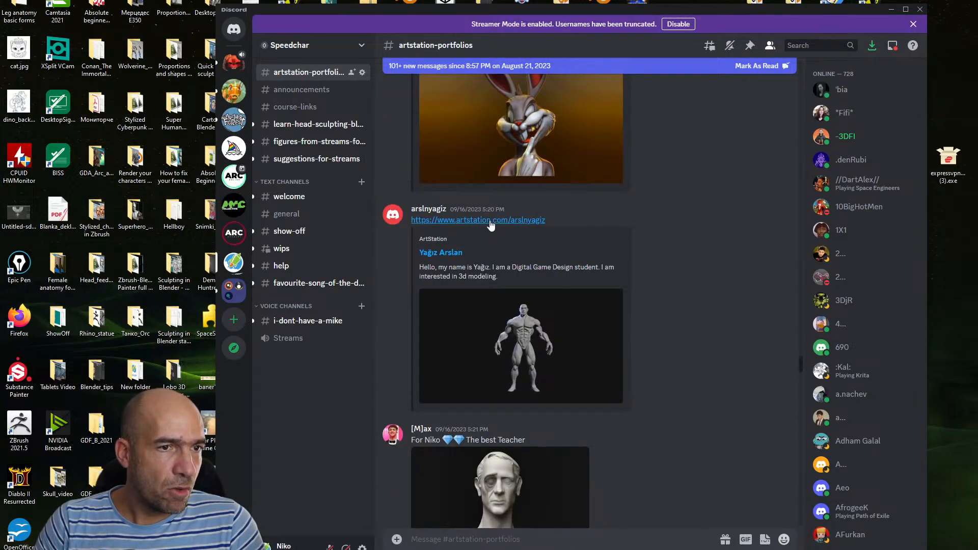
Look back through the channel's portfolio and artwork posts from September 16 to around August 20, 2023
{"action": "scroll", "coordinate": [637, 283], "scroll_direction": "up", "scroll_amount": 10}
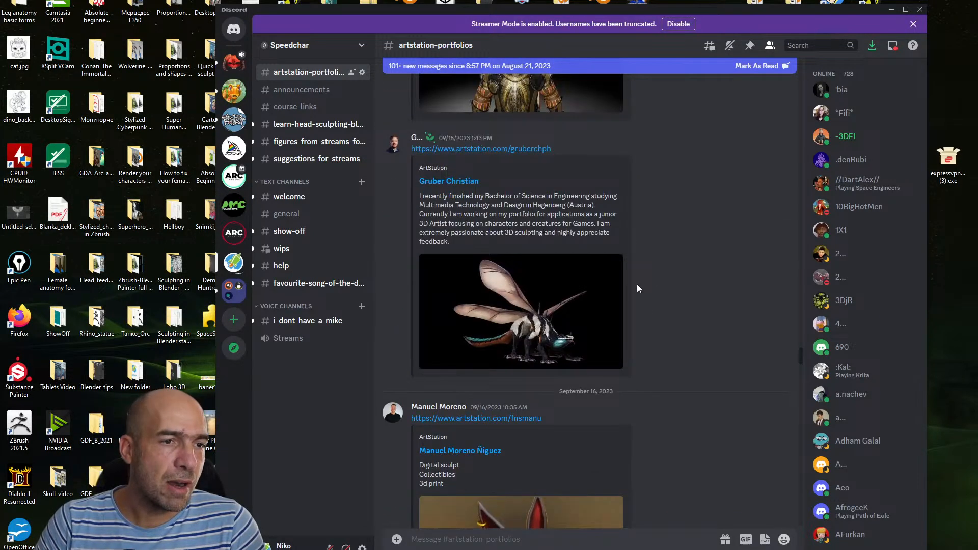
{"action": "scroll", "coordinate": [638, 286], "scroll_direction": "up", "scroll_amount": 10}
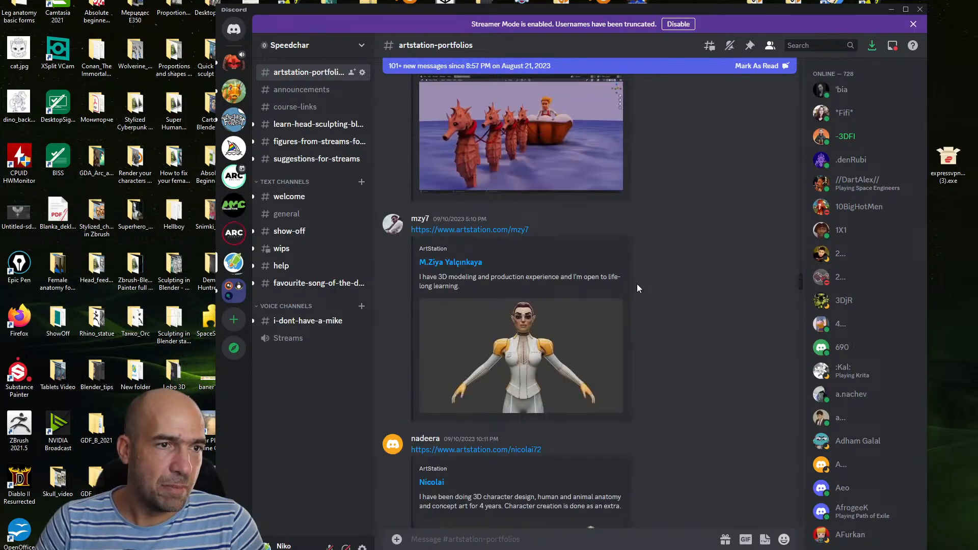
{"action": "scroll", "coordinate": [637, 289], "scroll_direction": "up", "scroll_amount": 5}
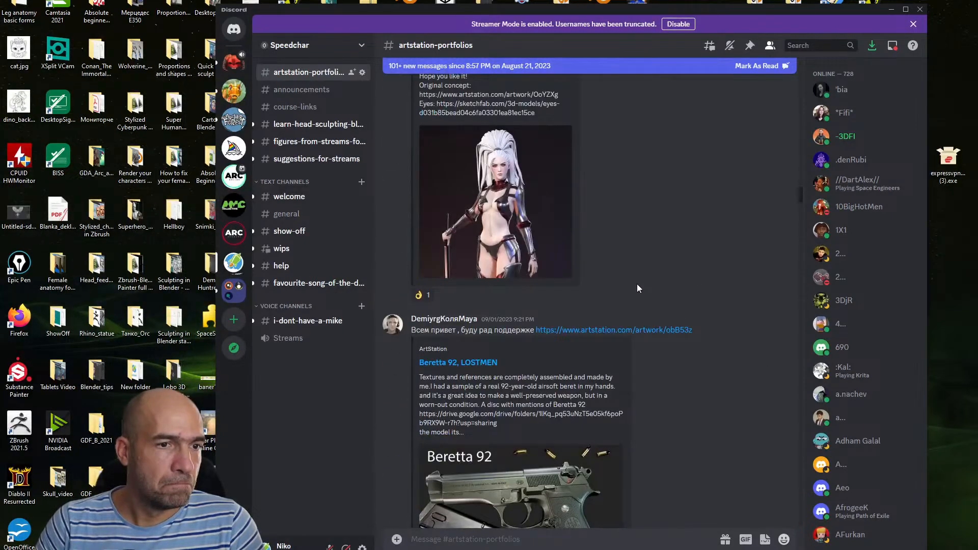
{"action": "scroll", "coordinate": [636, 289], "scroll_direction": "up", "scroll_amount": 10}
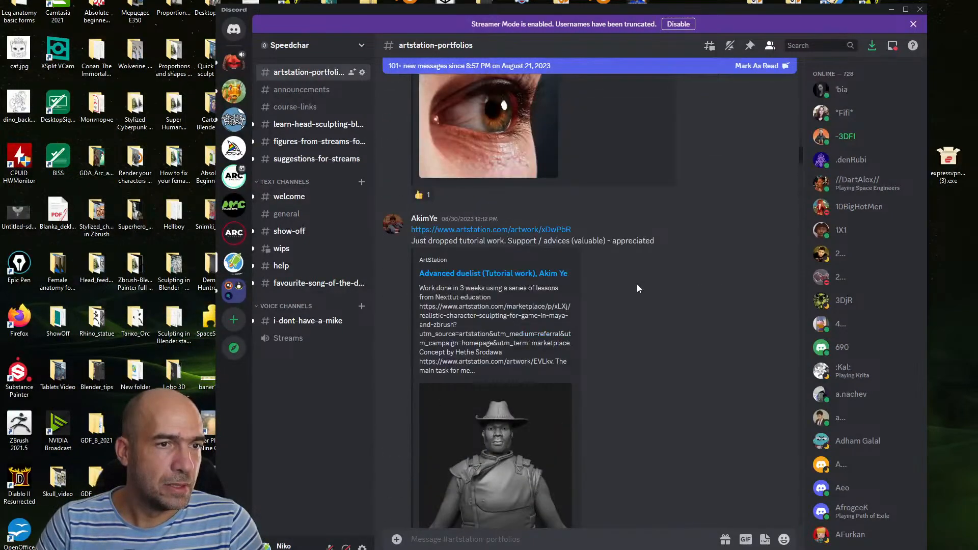
{"action": "scroll", "coordinate": [637, 288], "scroll_direction": "up", "scroll_amount": 10}
{"action": "scroll", "coordinate": [638, 288], "scroll_direction": "up", "scroll_amount": 10}
{"action": "scroll", "coordinate": [637, 288], "scroll_direction": "up", "scroll_amount": 7}
{"action": "scroll", "coordinate": [638, 289], "scroll_direction": "up", "scroll_amount": 3}
{"action": "scroll", "coordinate": [637, 289], "scroll_direction": "up", "scroll_amount": 8}
{"action": "scroll", "coordinate": [637, 289], "scroll_direction": "up", "scroll_amount": 4}
Open the ArtStation page of the "Blender sculpt: Cute girl" artwork from its post and maximize the browser window
{"action": "scroll", "coordinate": [637, 288], "scroll_direction": "down", "scroll_amount": 5}
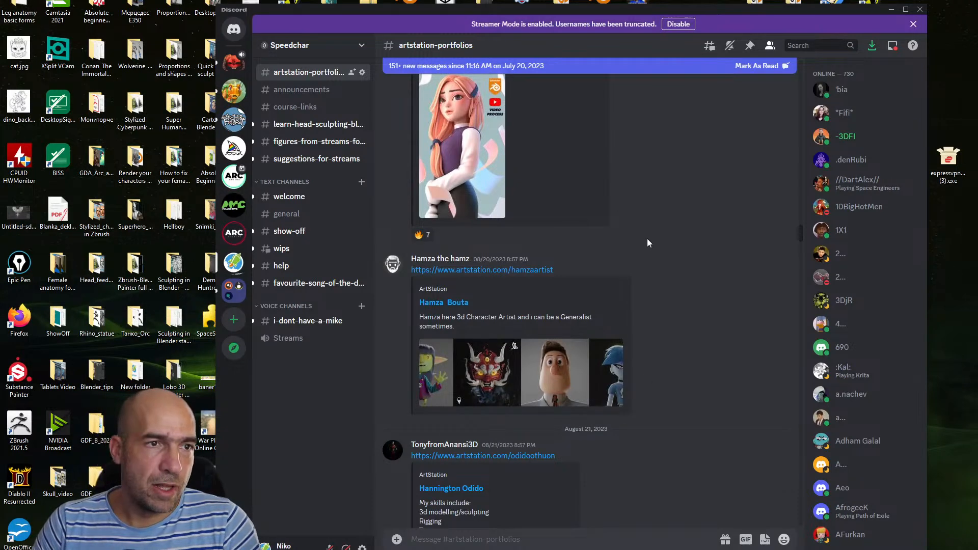
{"action": "scroll", "coordinate": [649, 237], "scroll_direction": "up", "scroll_amount": 2}
{"action": "scroll", "coordinate": [486, 187], "scroll_direction": "up", "scroll_amount": 1}
{"action": "scroll", "coordinate": [485, 186], "scroll_direction": "up", "scroll_amount": 2}
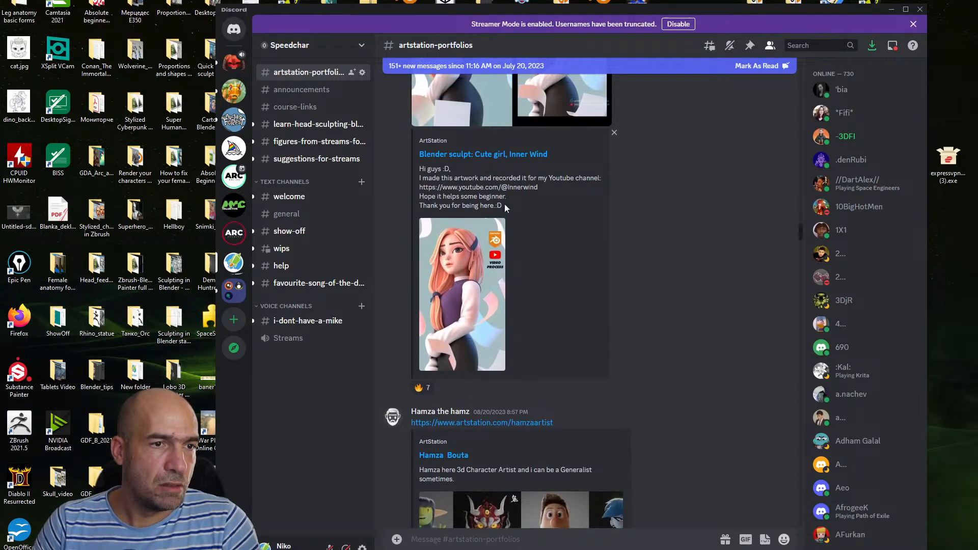
{"action": "left_click", "coordinate": [483, 155]}
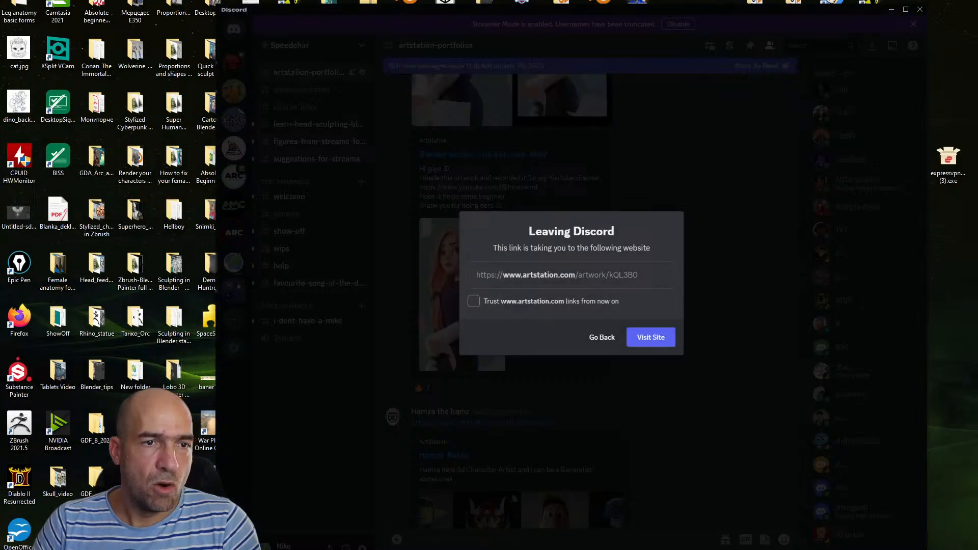
{"action": "left_click", "coordinate": [661, 339]}
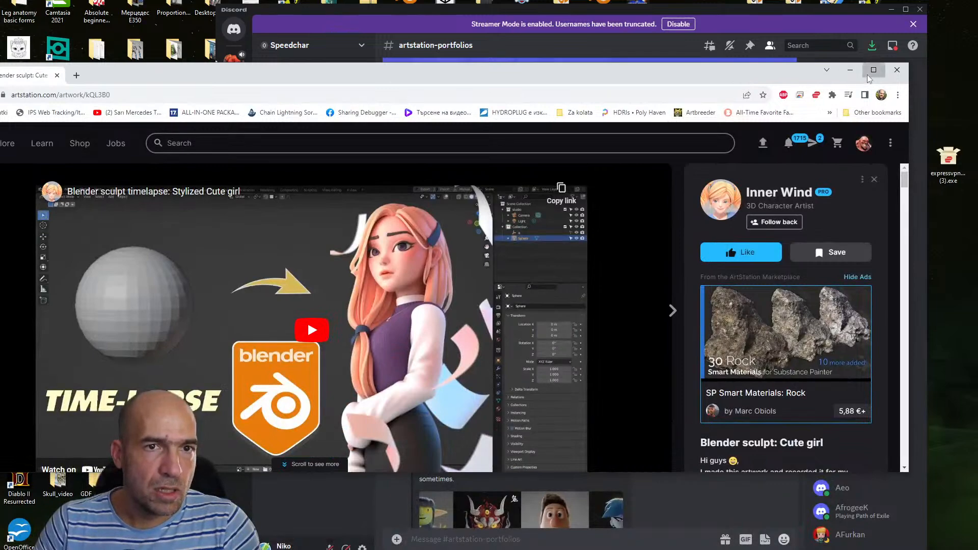
{"action": "left_click", "coordinate": [874, 70]}
Examine the embedded process videos and renders on the Cute girl artwork page
{"action": "scroll", "coordinate": [636, 277], "scroll_direction": "down", "scroll_amount": 10}
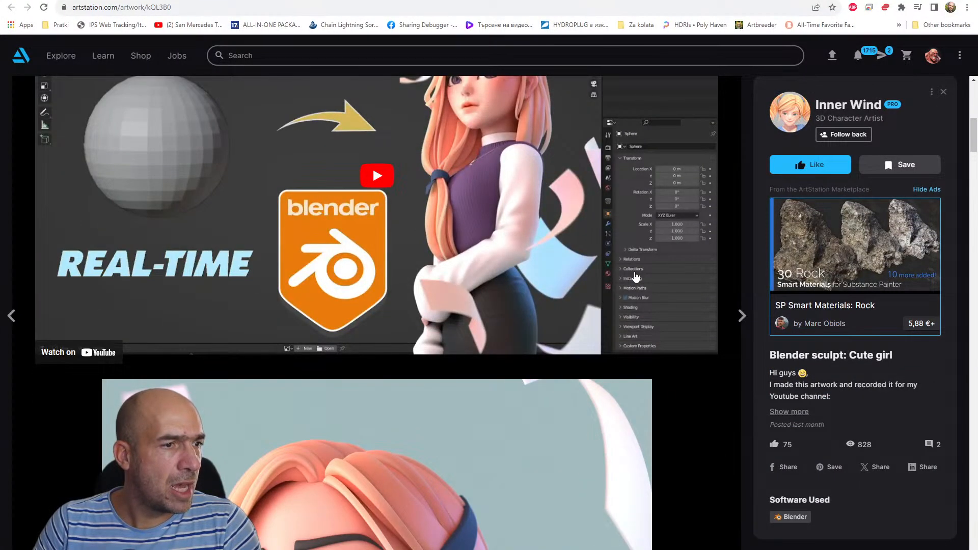
{"action": "scroll", "coordinate": [636, 277], "scroll_direction": "down", "scroll_amount": 5}
{"action": "scroll", "coordinate": [636, 276], "scroll_direction": "up", "scroll_amount": 3}
{"action": "scroll", "coordinate": [635, 277], "scroll_direction": "up", "scroll_amount": 3}
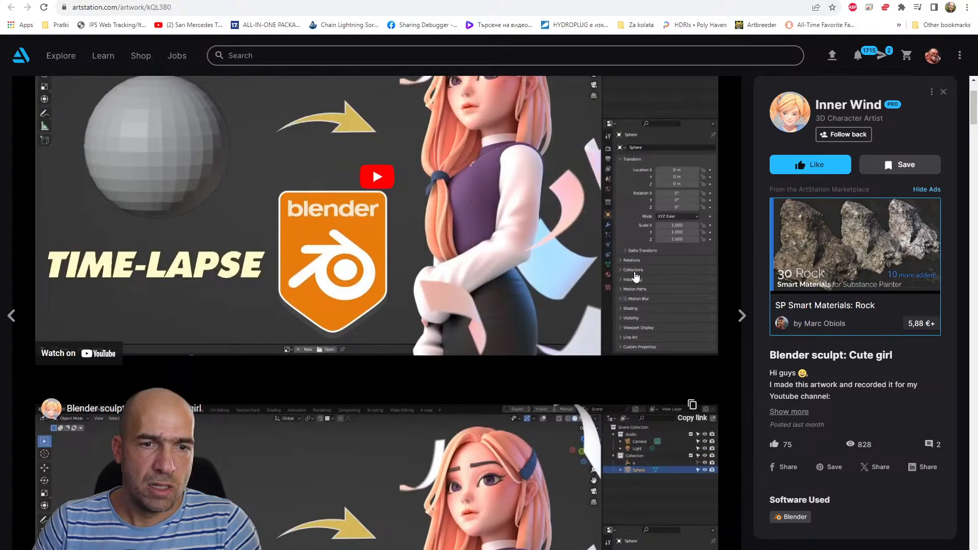
Open the YouTube channel linked in the artwork's full description and show its list of videos
{"action": "left_click", "coordinate": [800, 411]}
{"action": "left_click", "coordinate": [836, 409]}
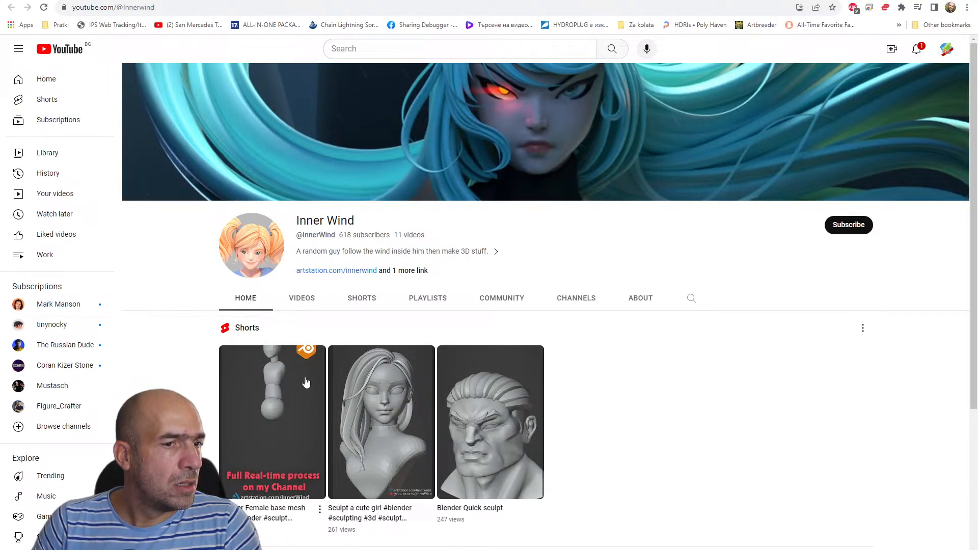
{"action": "scroll", "coordinate": [306, 382], "scroll_direction": "down", "scroll_amount": 2}
{"action": "left_click", "coordinate": [302, 196]}
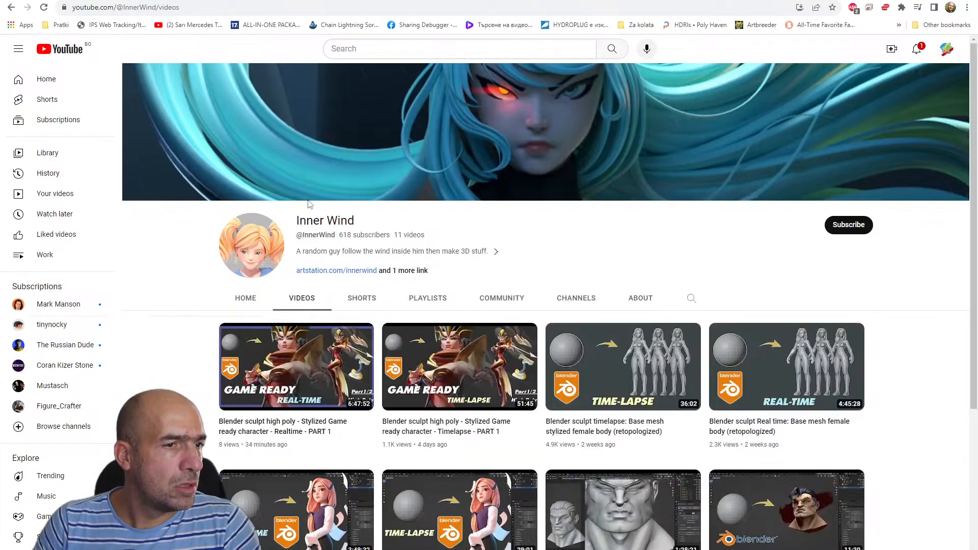
Review the YouTube channel's subscriber count and uploaded sculpting videos, and return to the Discord channel
{"action": "left_click_drag", "start_coordinate": [340, 236], "coordinate": [359, 236]}
{"action": "scroll", "coordinate": [355, 236], "scroll_direction": "down", "scroll_amount": 3}
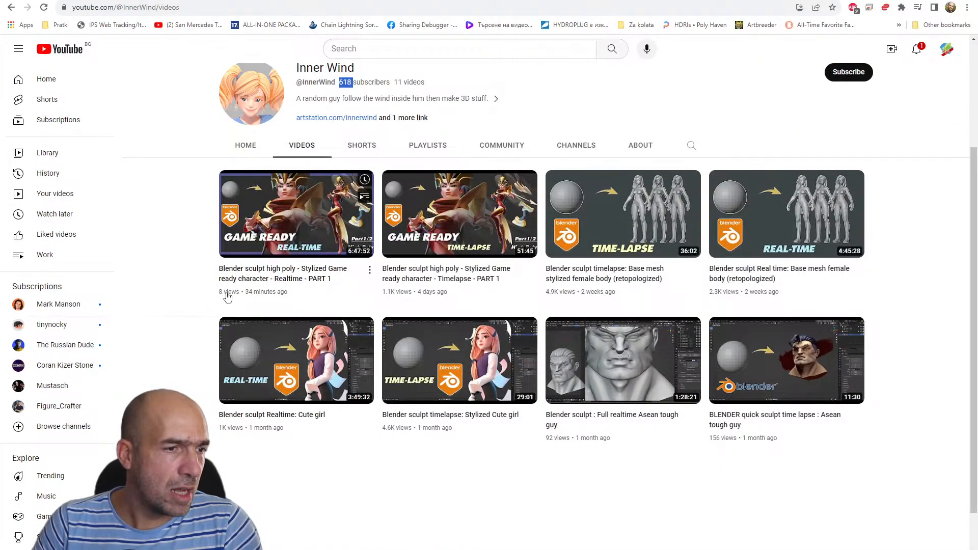
{"action": "scroll", "coordinate": [172, 301], "scroll_direction": "up", "scroll_amount": 2}
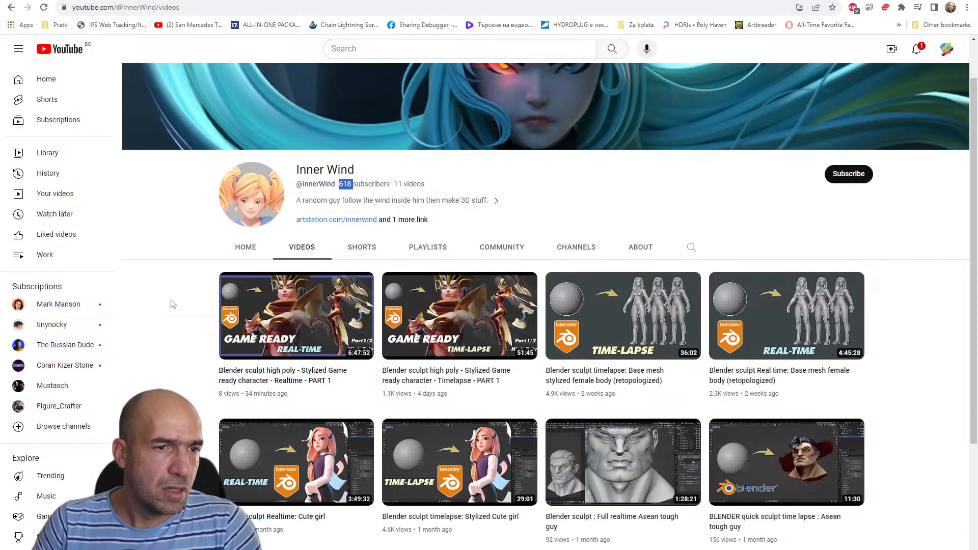
{"action": "mouse_move", "coordinate": [450, 303]}
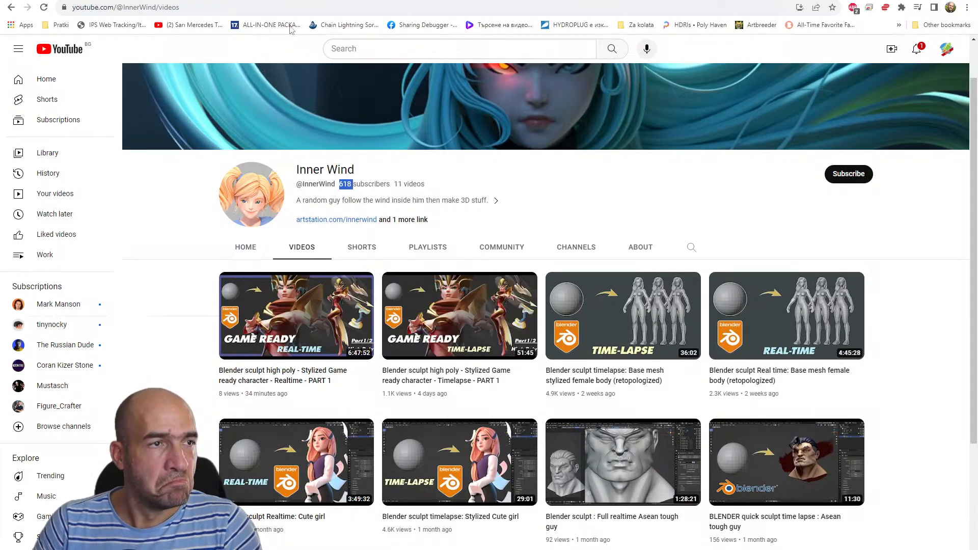
{"action": "left_click", "coordinate": [795, 0]}
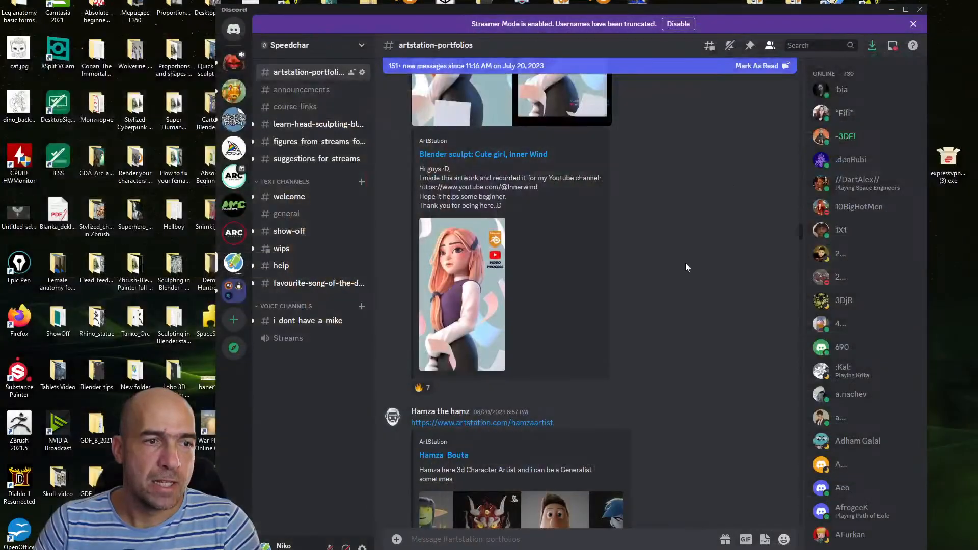
Open the character artist's ArtStation portfolio linked in the August 20 post and maximize its window
{"action": "scroll", "coordinate": [684, 270], "scroll_direction": "down", "scroll_amount": 5}
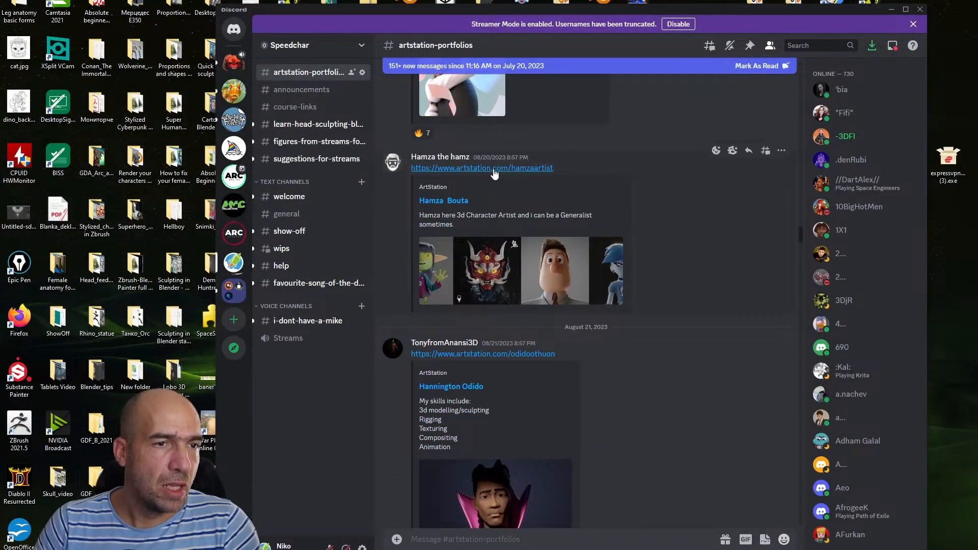
{"action": "left_click_drag", "start_coordinate": [977, 173], "coordinate": [709, 130]}
{"action": "left_click", "coordinate": [906, 125]}
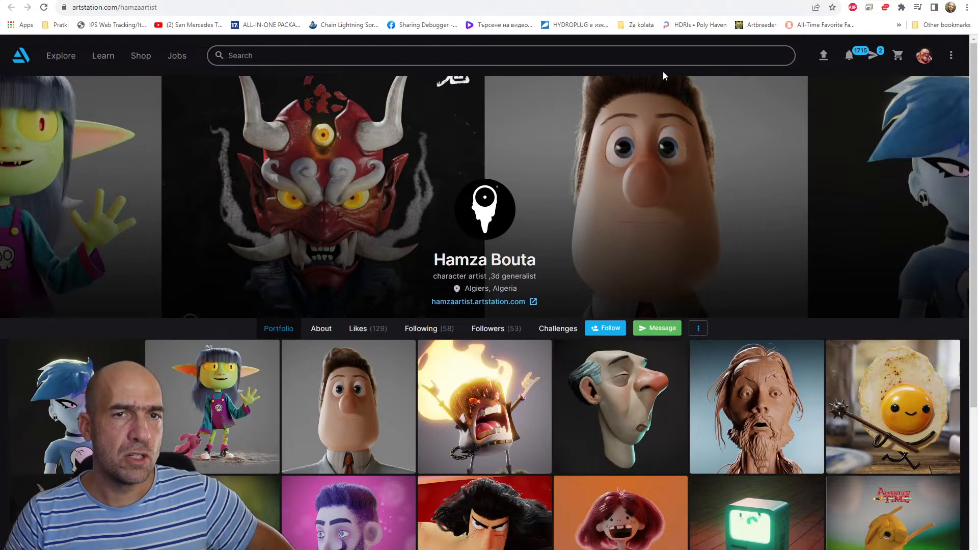
Close that portfolio and open the 3D animator's ArtStation portfolio from the August 21 post in a maximized window
{"action": "left_click", "coordinate": [966, 1]}
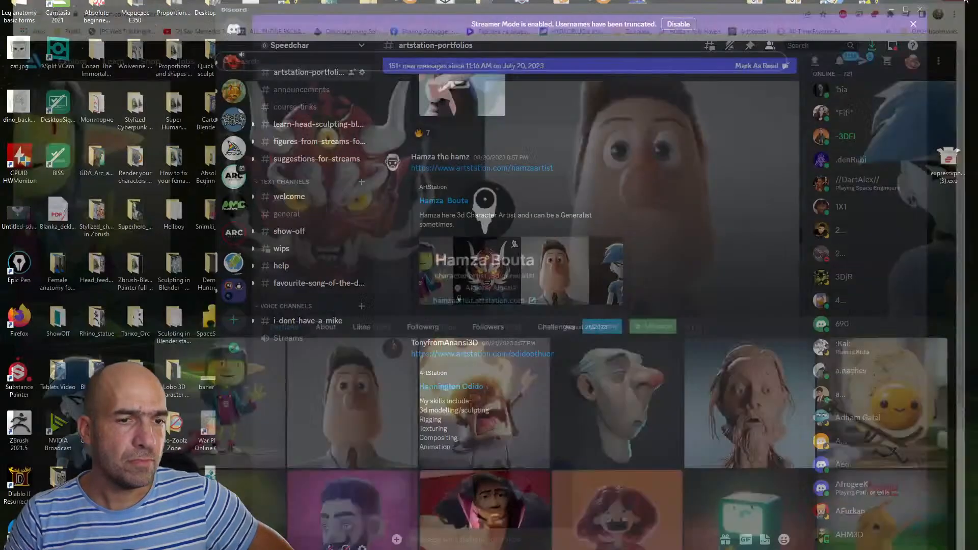
{"action": "scroll", "coordinate": [576, 286], "scroll_direction": "down", "scroll_amount": 5}
{"action": "scroll", "coordinate": [494, 202], "scroll_direction": "up", "scroll_amount": 2}
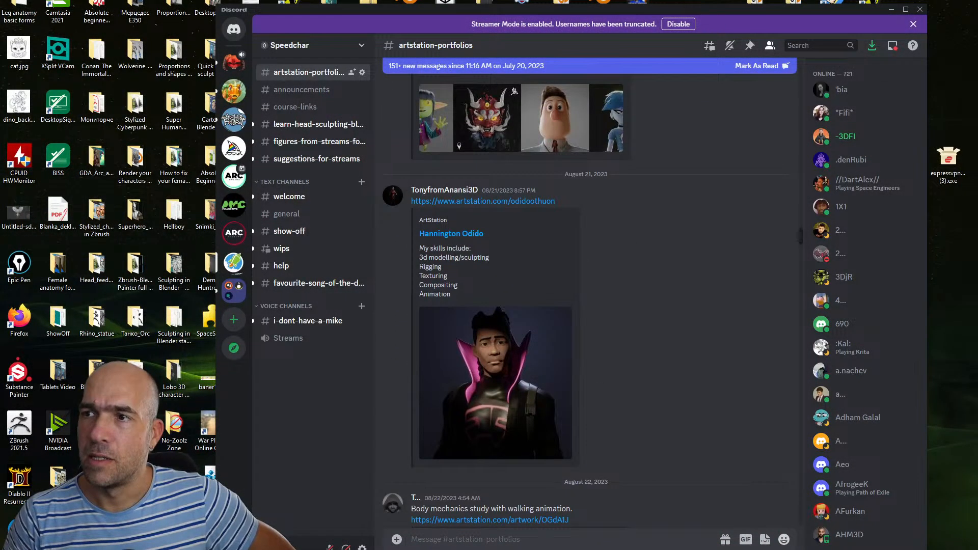
{"action": "left_click", "coordinate": [494, 200]}
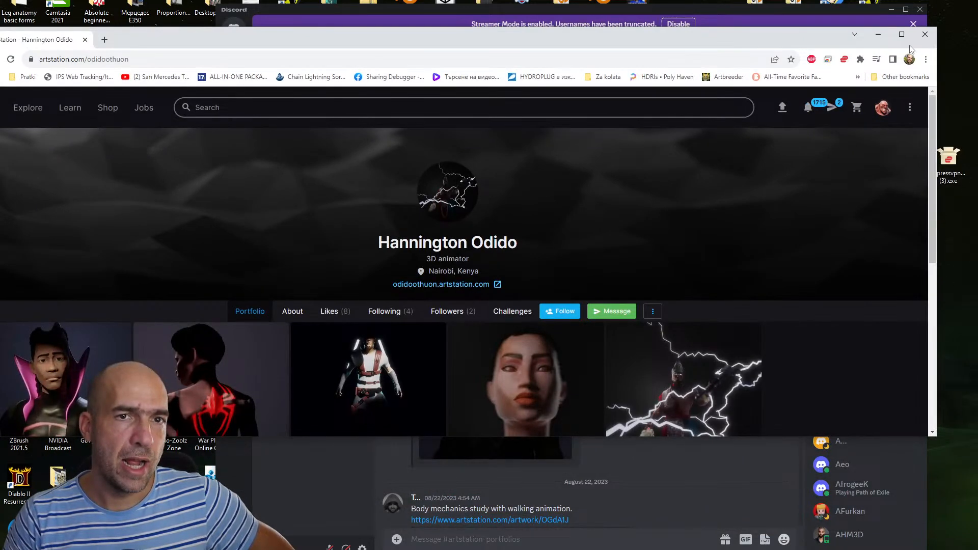
{"action": "left_click", "coordinate": [901, 34]}
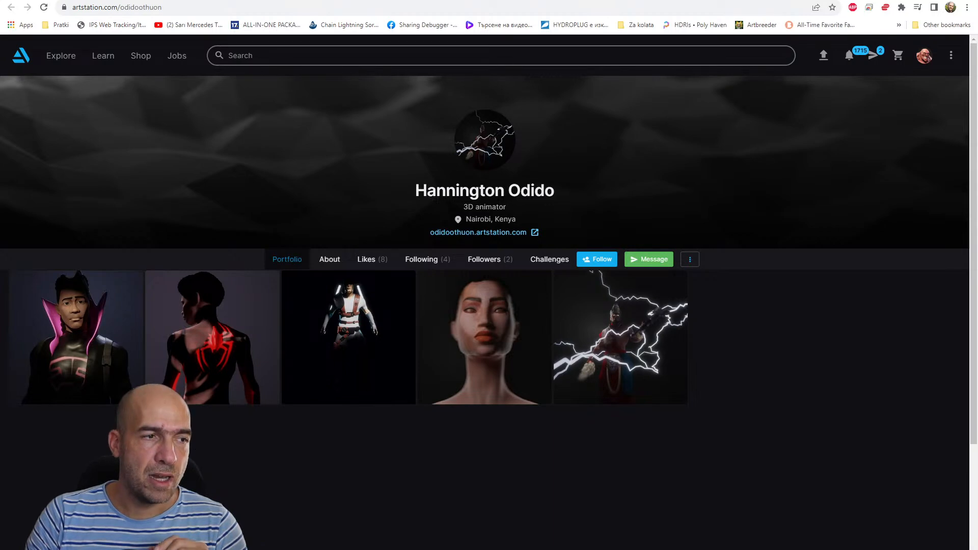
Open the Prowler, Earth 42 artwork and look through its renders down to the untextured grey sculpt
{"action": "left_click", "coordinate": [108, 357]}
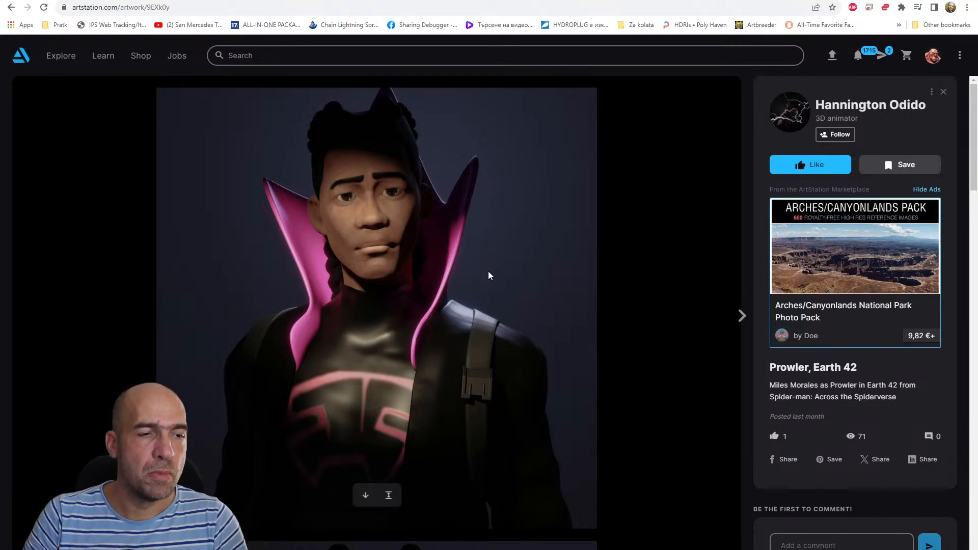
{"action": "scroll", "coordinate": [488, 275], "scroll_direction": "down", "scroll_amount": 9}
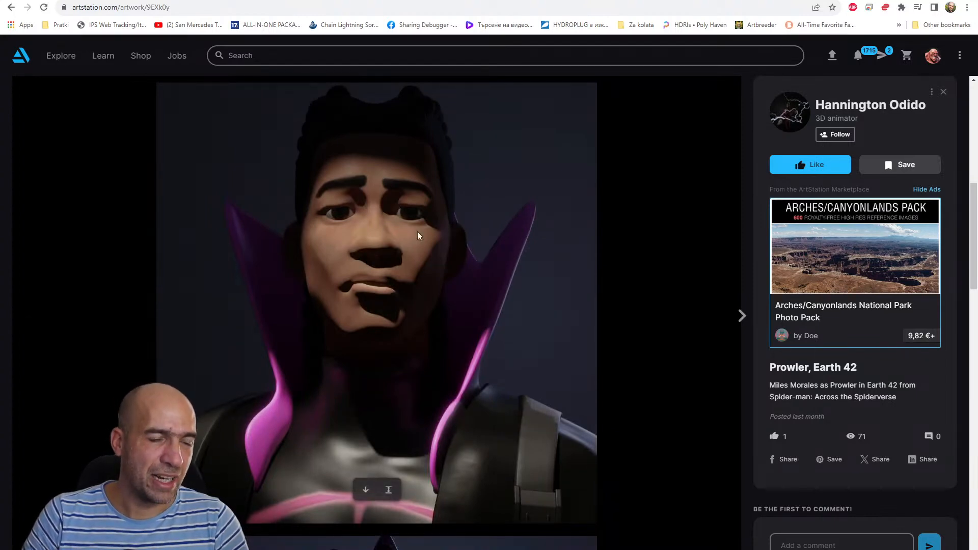
{"action": "scroll", "coordinate": [422, 341], "scroll_direction": "down", "scroll_amount": 16}
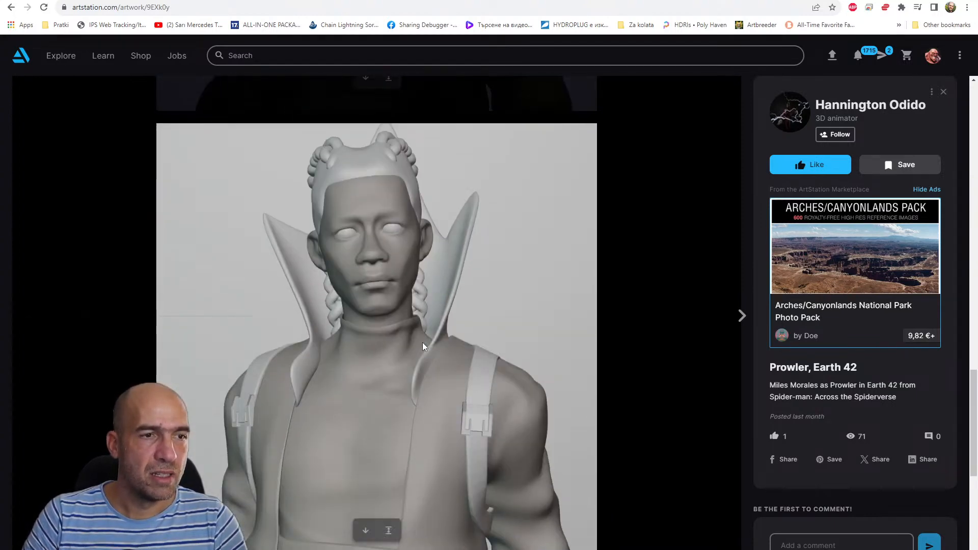
{"action": "scroll", "coordinate": [367, 255], "scroll_direction": "down", "scroll_amount": 1}
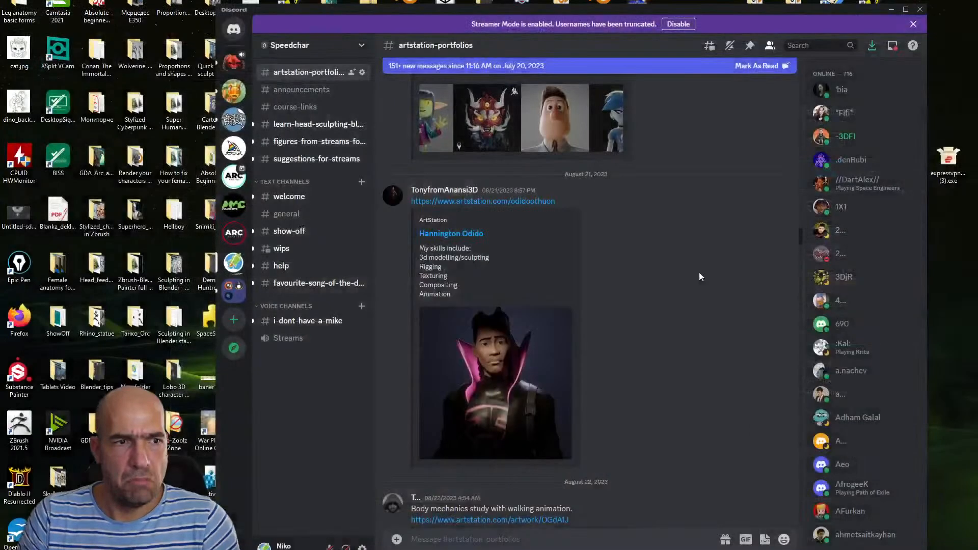
Open the Walk Animation artwork linked in the August 22 post and advance to the animator's next artwork
{"action": "scroll", "coordinate": [630, 335], "scroll_direction": "down", "scroll_amount": 7}
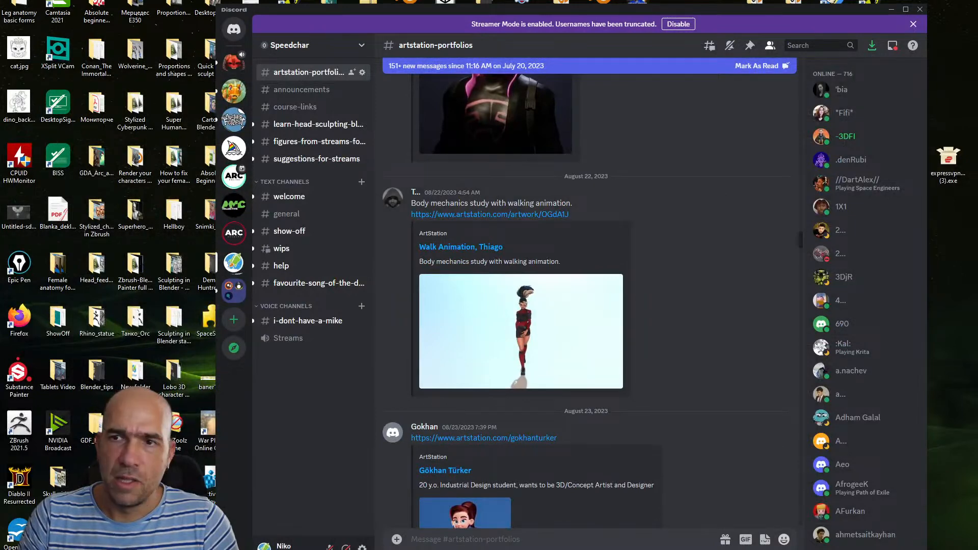
{"action": "left_click", "coordinate": [490, 214]}
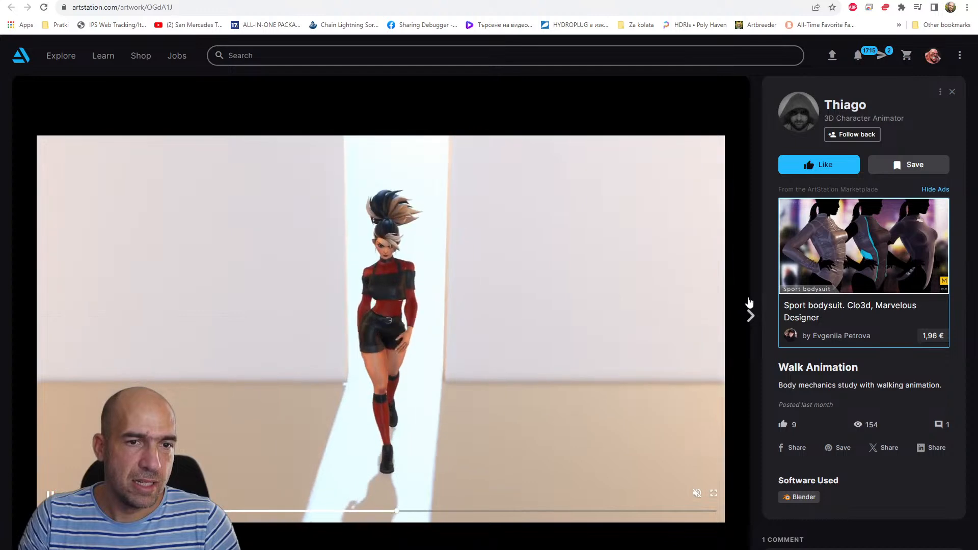
{"action": "left_click", "coordinate": [750, 317]}
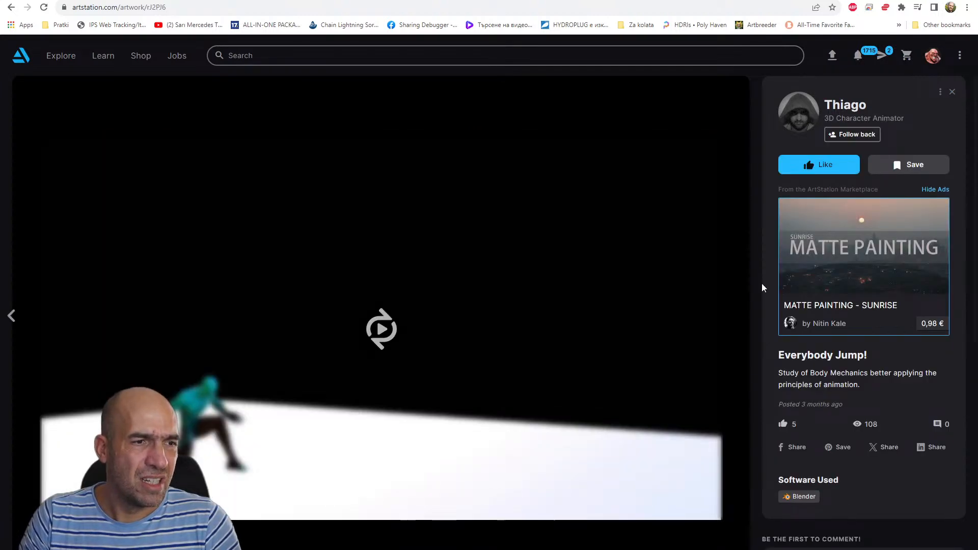
Go to the animator's portfolio and view the Everybody Jump! and Walk Animation pieces from there
{"action": "left_click", "coordinate": [836, 107]}
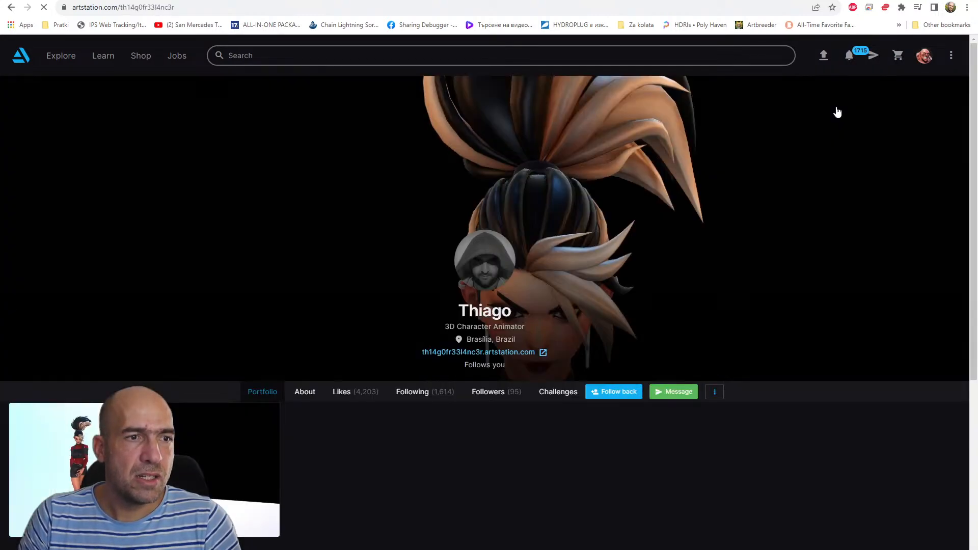
{"action": "scroll", "coordinate": [571, 347], "scroll_direction": "down", "scroll_amount": 2}
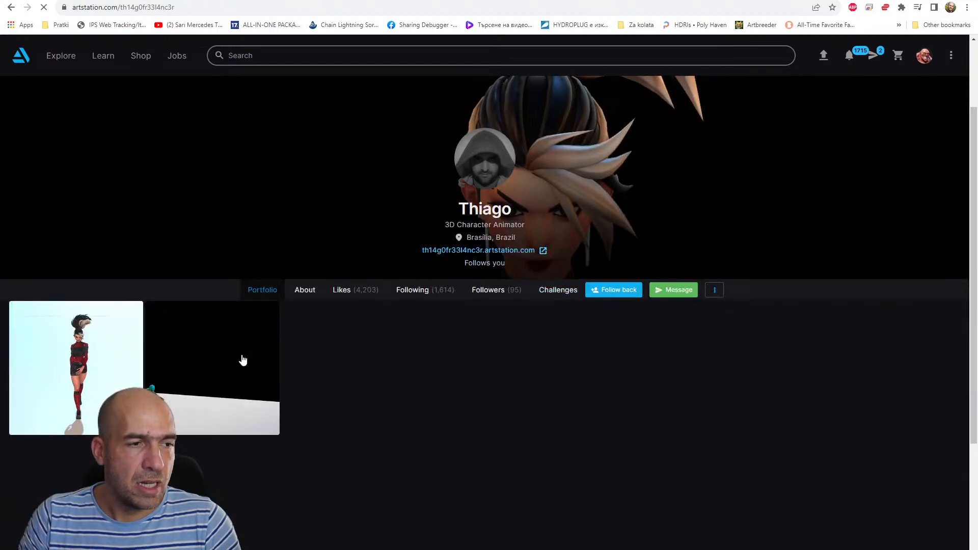
{"action": "left_click", "coordinate": [242, 360]}
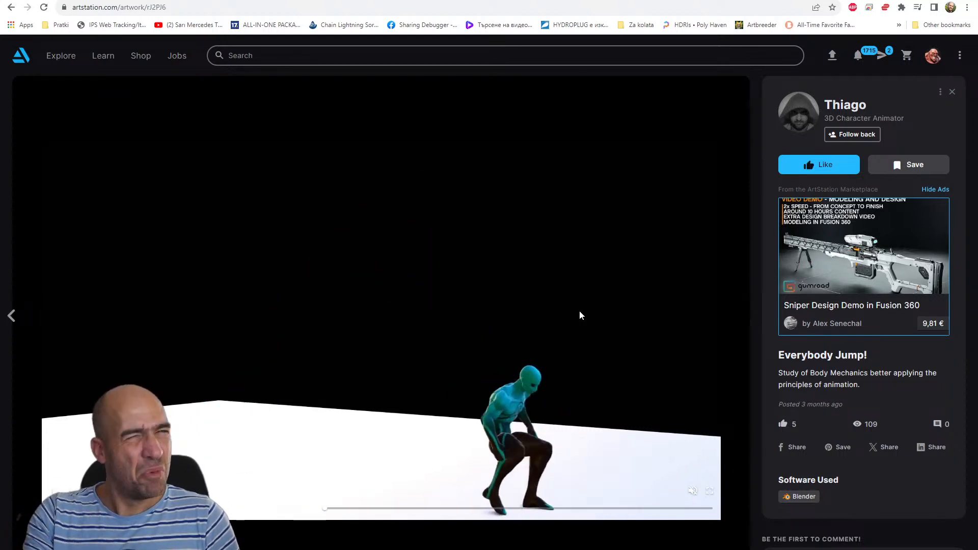
{"action": "left_click", "coordinate": [841, 106]}
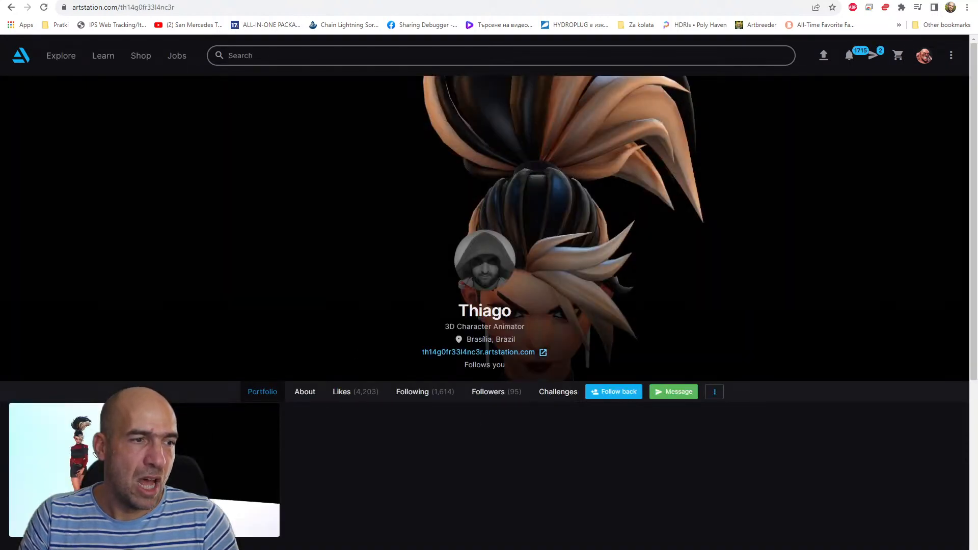
{"action": "left_click", "coordinate": [91, 450]}
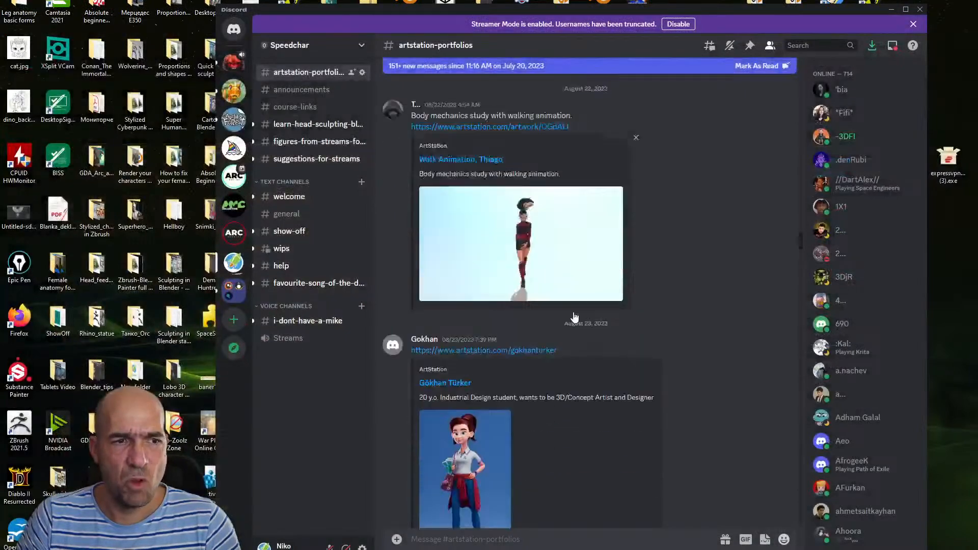
Open the self-taught 3D/concept artist's ArtStation portfolio linked in the August 23 Discord post in a maximized window
{"action": "scroll", "coordinate": [574, 317], "scroll_direction": "down", "scroll_amount": 3}
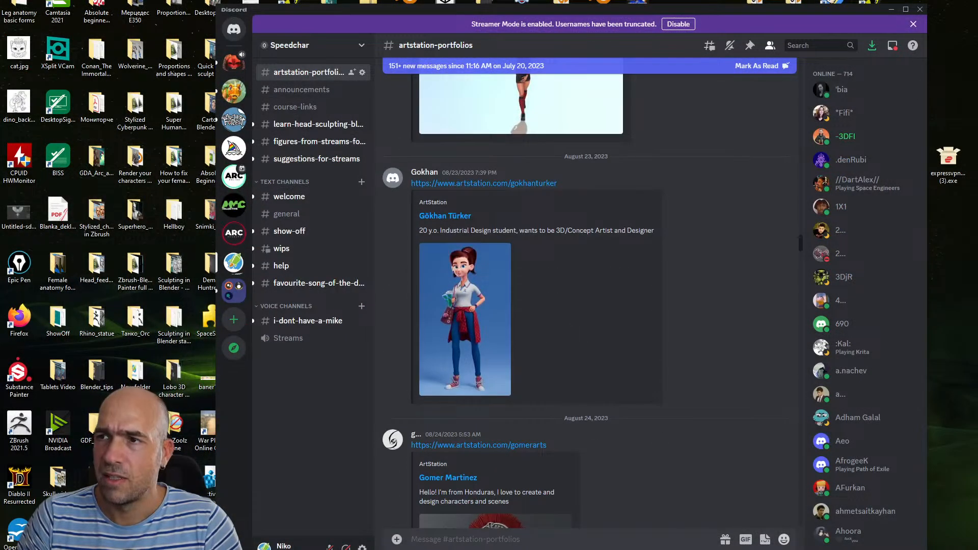
{"action": "left_click_drag", "start_coordinate": [0, 117], "coordinate": [693, 101]}
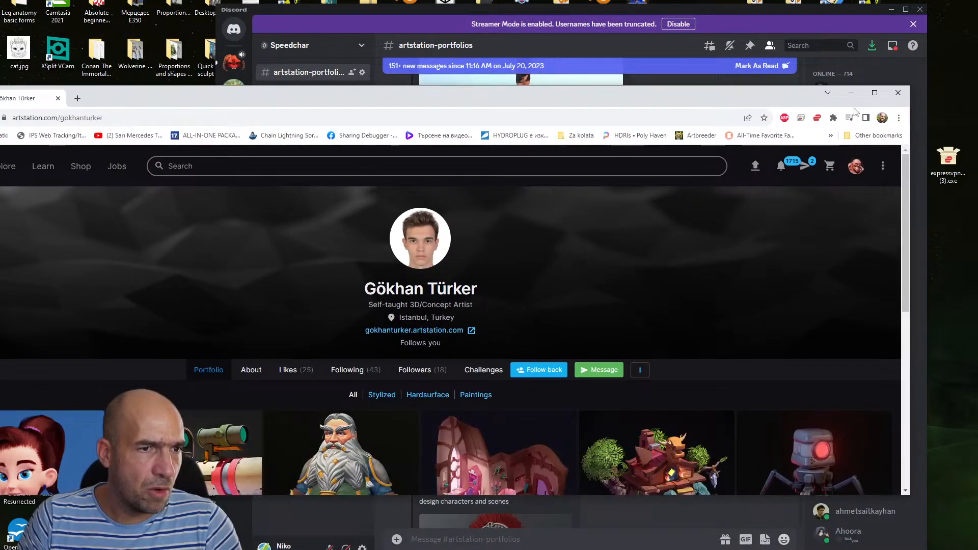
{"action": "left_click", "coordinate": [874, 93]}
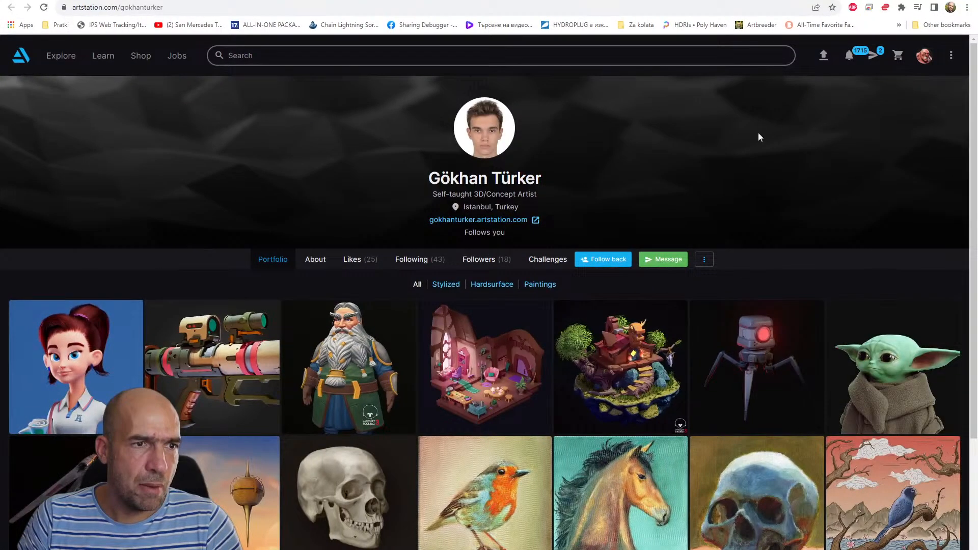
Look over the portfolio's artwork thumbnails, view the Blue Bird illustration, and return to the portfolio
{"action": "scroll", "coordinate": [755, 141], "scroll_direction": "down", "scroll_amount": 1}
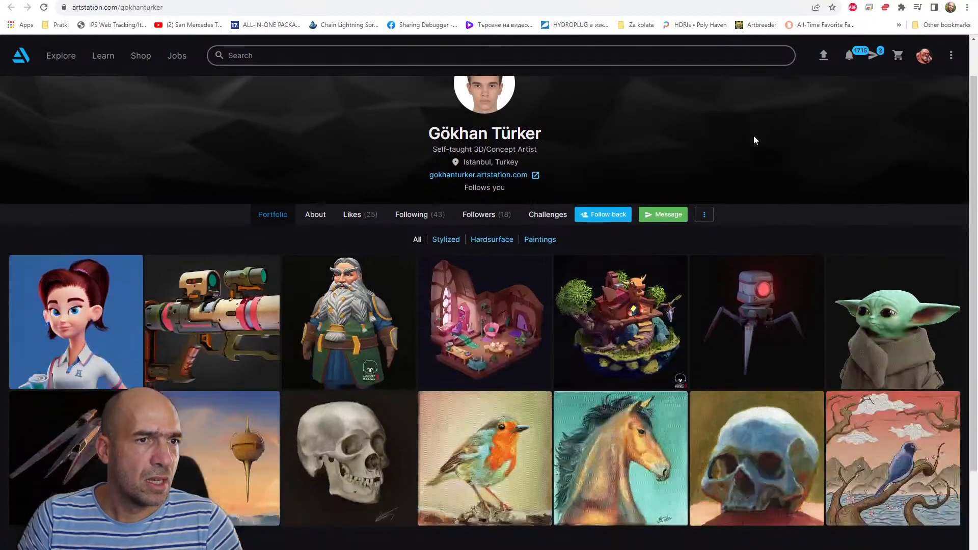
{"action": "scroll", "coordinate": [755, 140], "scroll_direction": "up", "scroll_amount": 1}
{"action": "scroll", "coordinate": [754, 140], "scroll_direction": "down", "scroll_amount": 1}
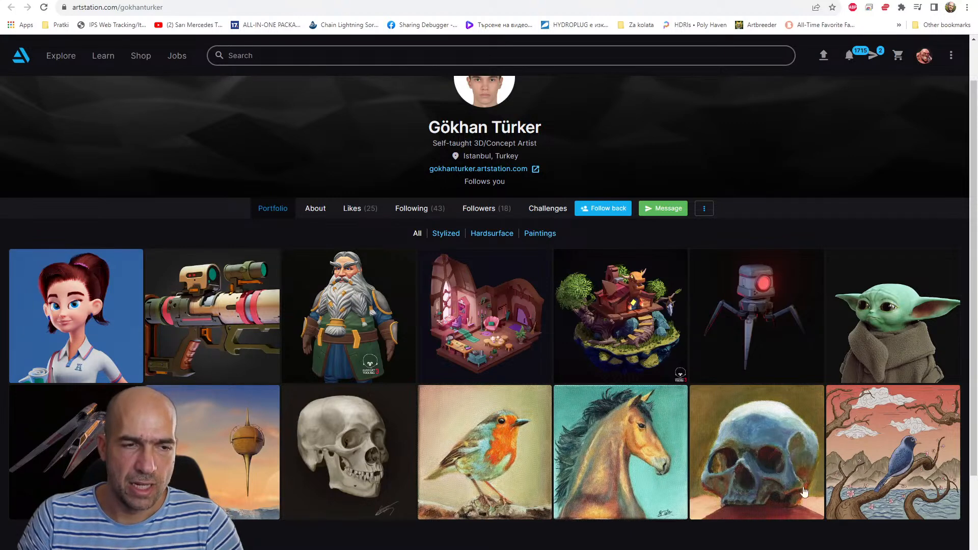
{"action": "scroll", "coordinate": [541, 263], "scroll_direction": "up", "scroll_amount": 1}
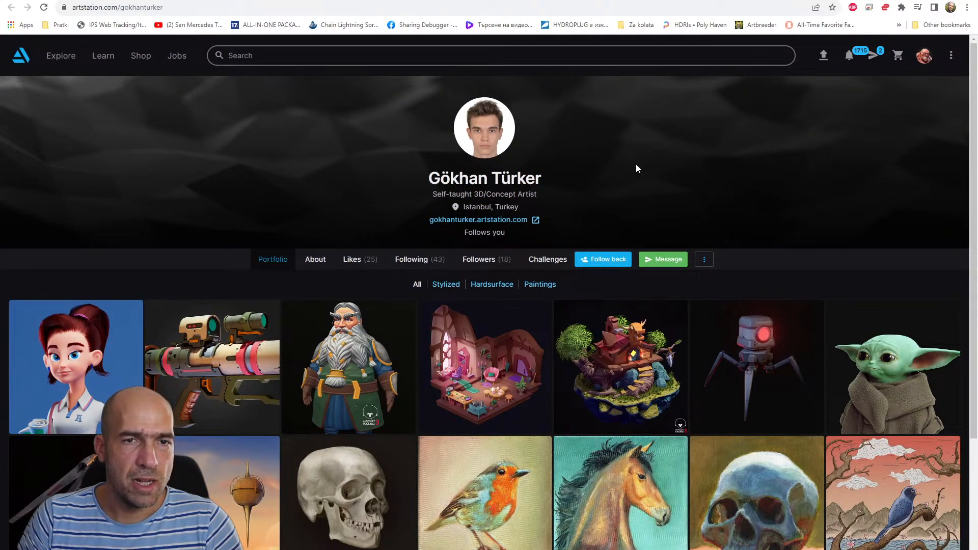
{"action": "scroll", "coordinate": [636, 165], "scroll_direction": "down", "scroll_amount": 1}
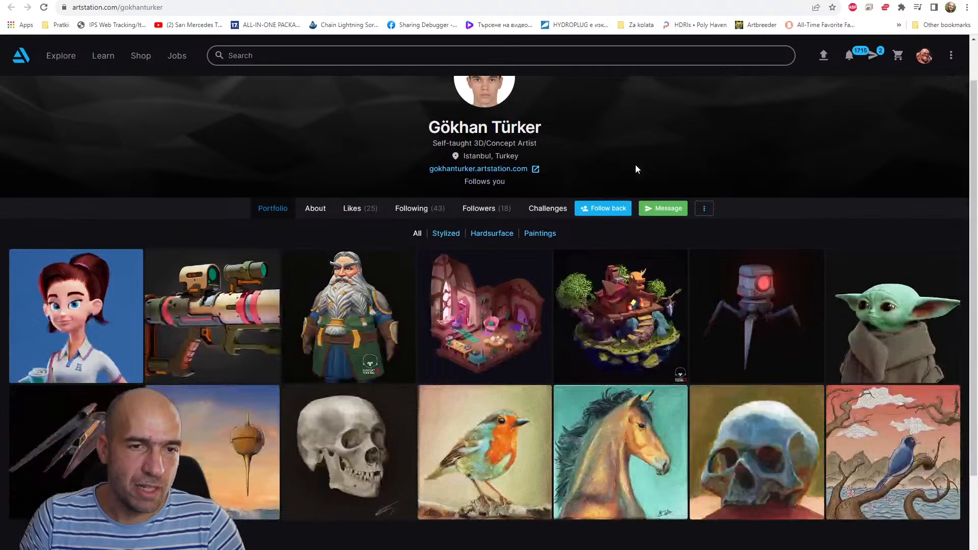
{"action": "left_click", "coordinate": [873, 453]}
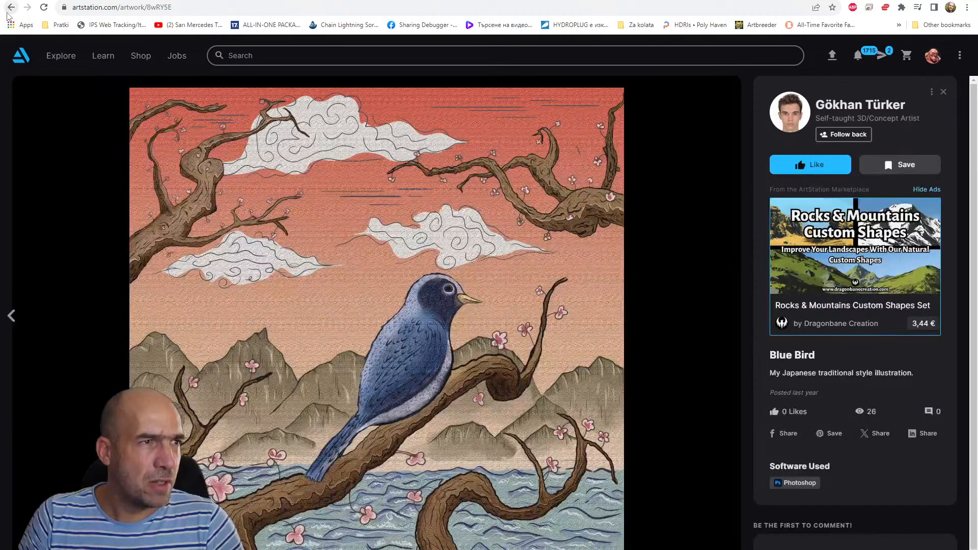
{"action": "left_click", "coordinate": [10, 8]}
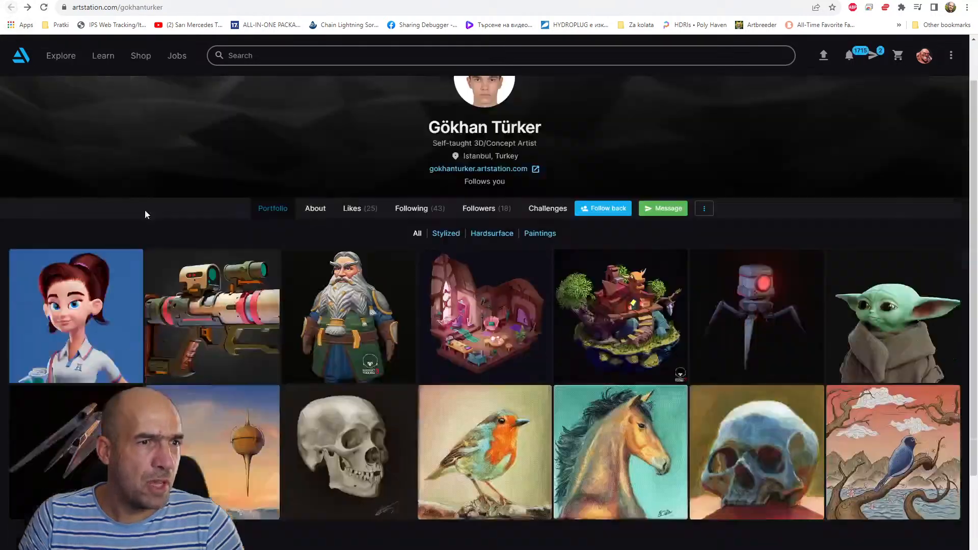
View the Tree Shaman House 3D diorama and return to the artist's portfolio overview
{"action": "scroll", "coordinate": [493, 518], "scroll_direction": "down", "scroll_amount": 1}
{"action": "scroll", "coordinate": [493, 518], "scroll_direction": "up", "scroll_amount": 1}
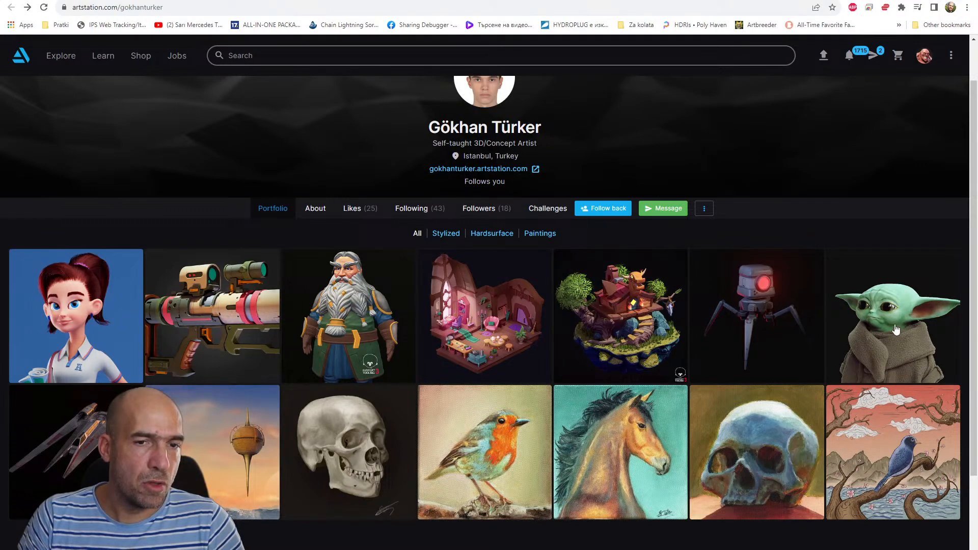
{"action": "left_click", "coordinate": [618, 319]}
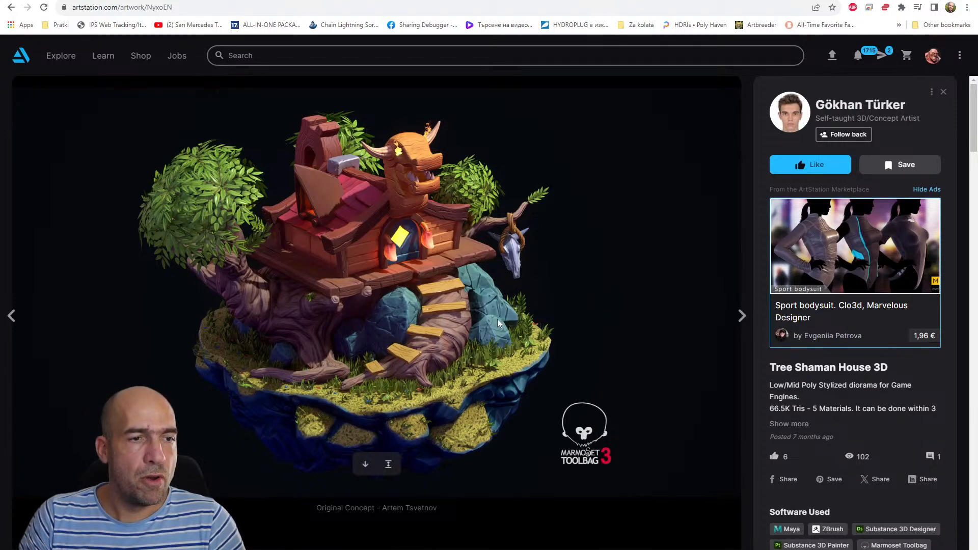
{"action": "left_click", "coordinate": [845, 106]}
{"action": "scroll", "coordinate": [522, 173], "scroll_direction": "down", "scroll_amount": 2}
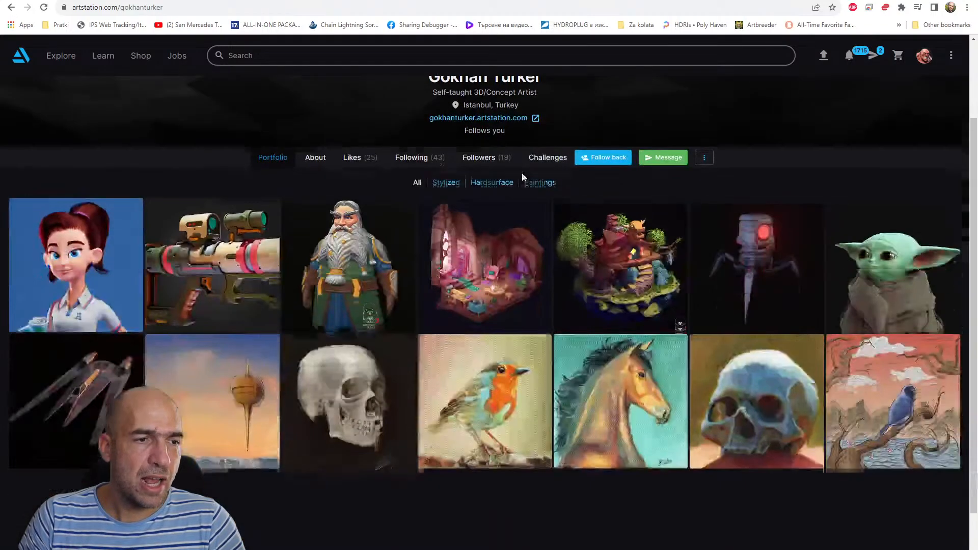
{"action": "scroll", "coordinate": [522, 173], "scroll_direction": "up", "scroll_amount": 1}
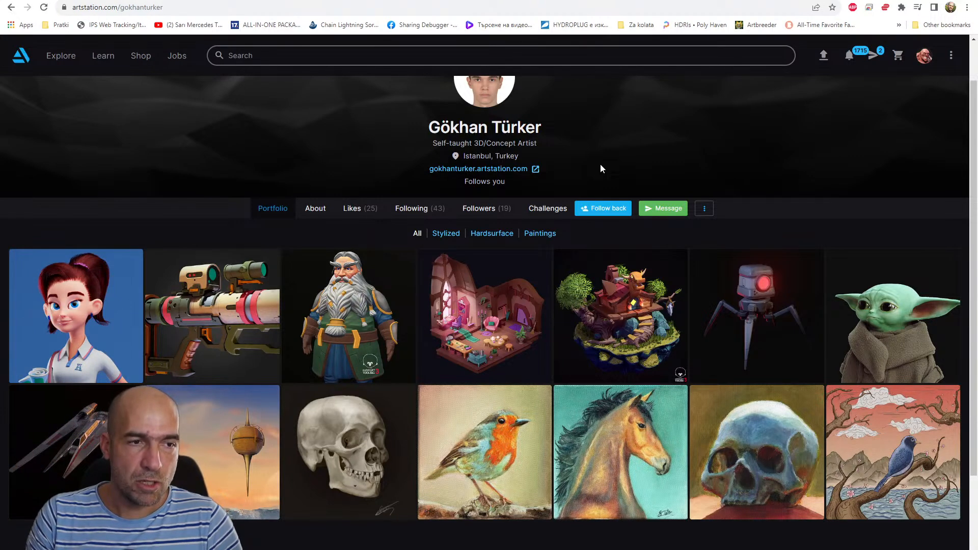
Open the Student Jane character artwork, compare it with the linked Student concept, and return to the Student Jane page
{"action": "left_click", "coordinate": [131, 307]}
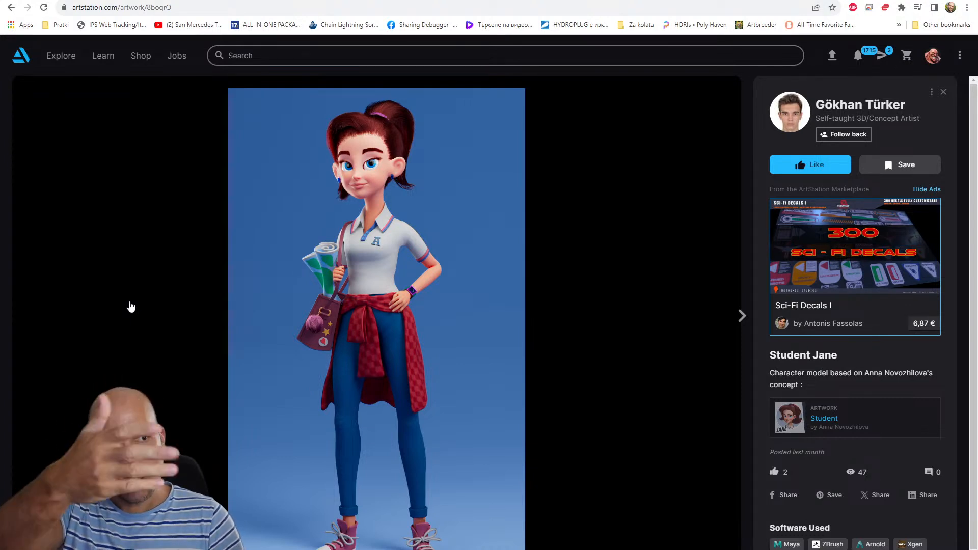
{"action": "scroll", "coordinate": [229, 353], "scroll_direction": "down", "scroll_amount": 1}
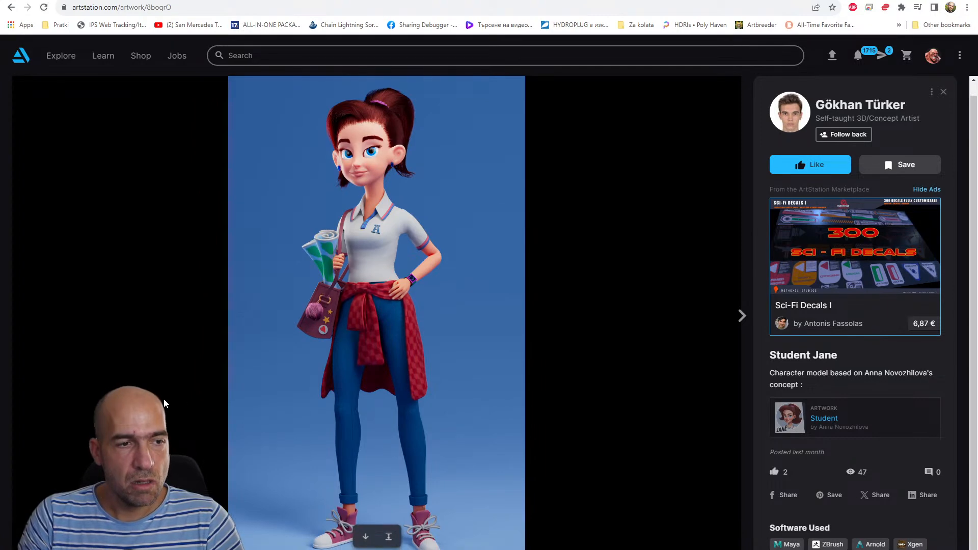
{"action": "scroll", "coordinate": [164, 403], "scroll_direction": "up", "scroll_amount": 1}
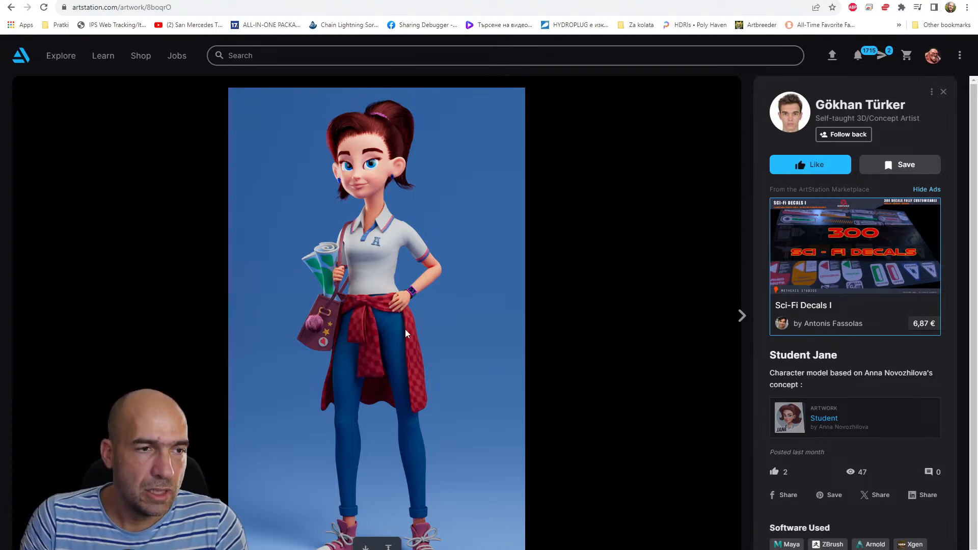
{"action": "left_click", "coordinate": [825, 418]}
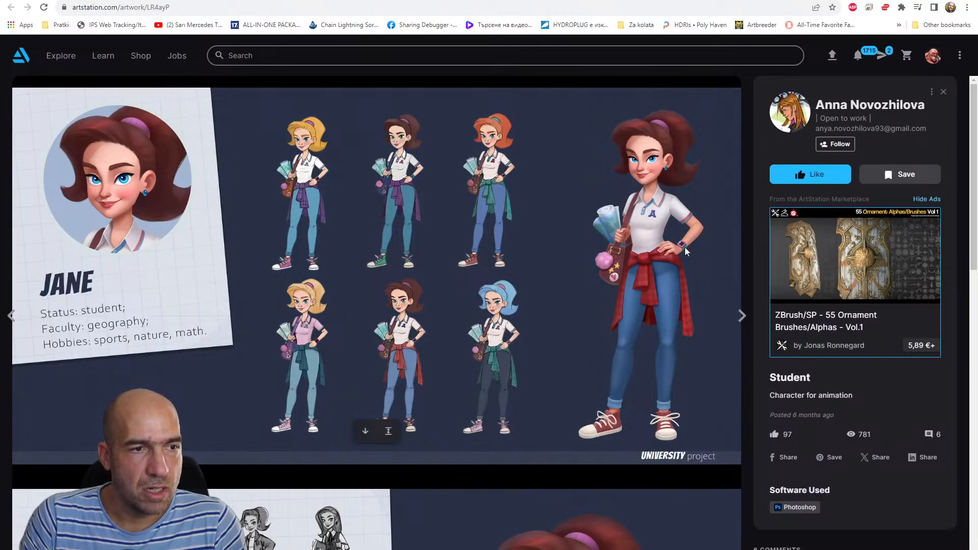
{"action": "key", "text": "alt+Left"}
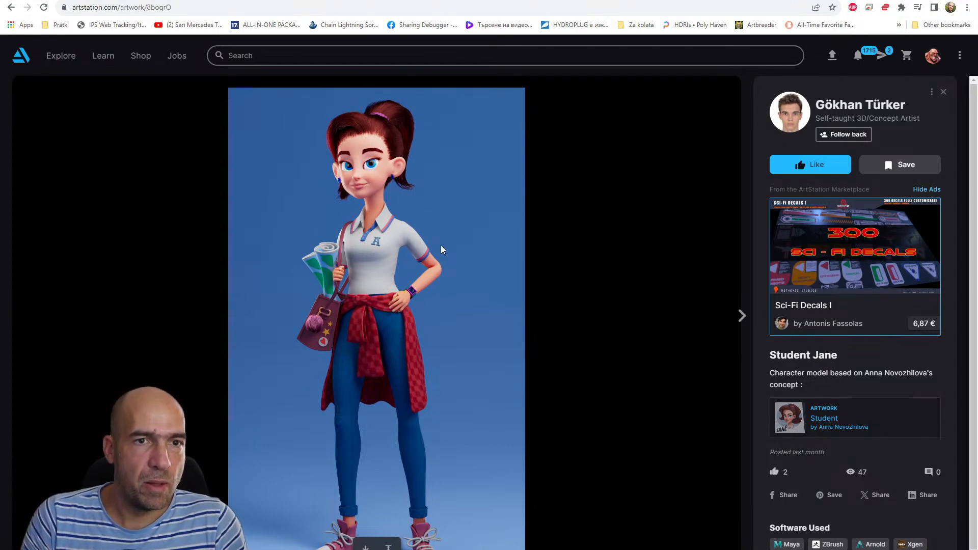
Close that portfolio and open the Honduran artist's ArtStation portfolio from the August 24 Discord post in a maximized window
{"action": "left_click", "coordinate": [907, 1]}
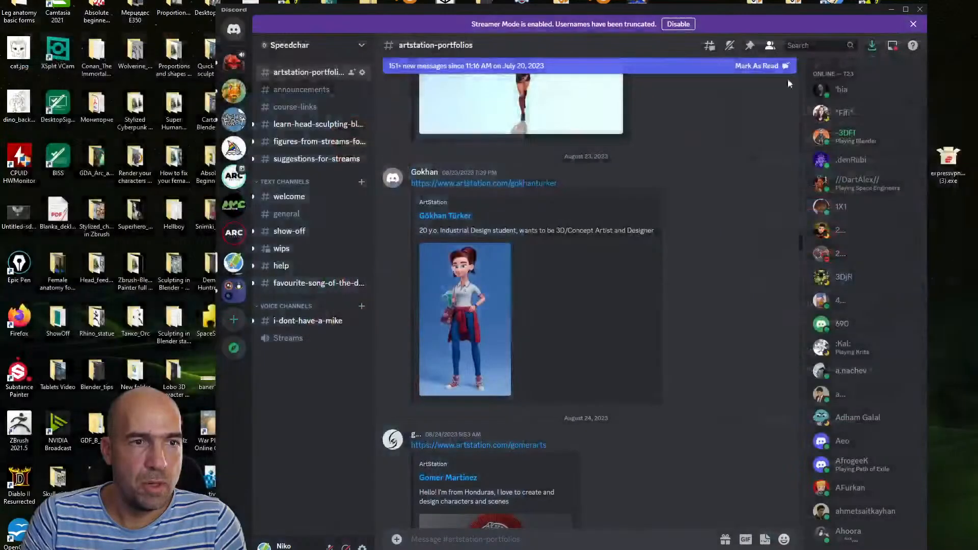
{"action": "scroll", "coordinate": [662, 173], "scroll_direction": "down", "scroll_amount": 5}
{"action": "scroll", "coordinate": [657, 205], "scroll_direction": "down", "scroll_amount": 2}
{"action": "scroll", "coordinate": [658, 205], "scroll_direction": "up", "scroll_amount": 2}
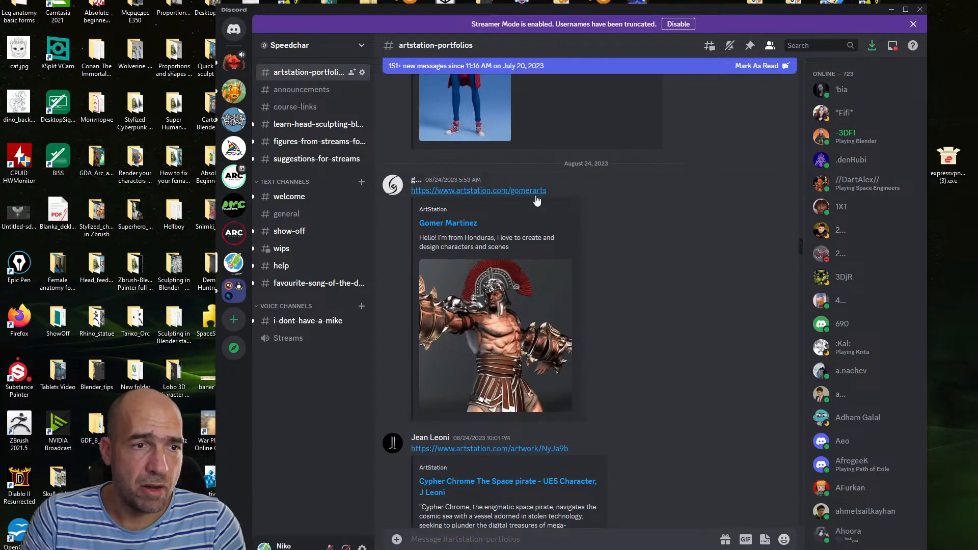
{"action": "left_click_drag", "start_coordinate": [977, 97], "coordinate": [733, 71]}
{"action": "left_click", "coordinate": [898, 61]}
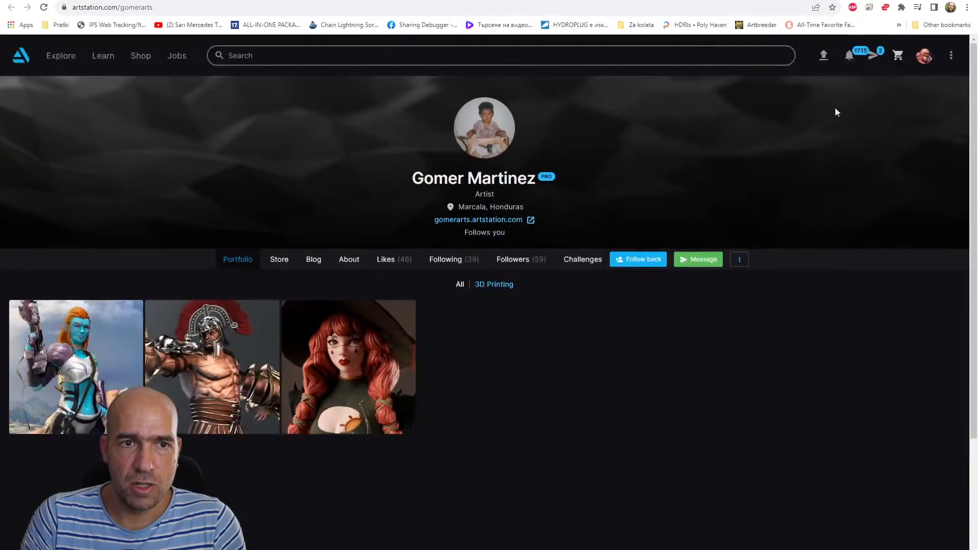
Look over the artist's portfolio thumbnails and open the Witch artwork
{"action": "scroll", "coordinate": [627, 389], "scroll_direction": "down", "scroll_amount": 1}
{"action": "scroll", "coordinate": [616, 395], "scroll_direction": "up", "scroll_amount": 1}
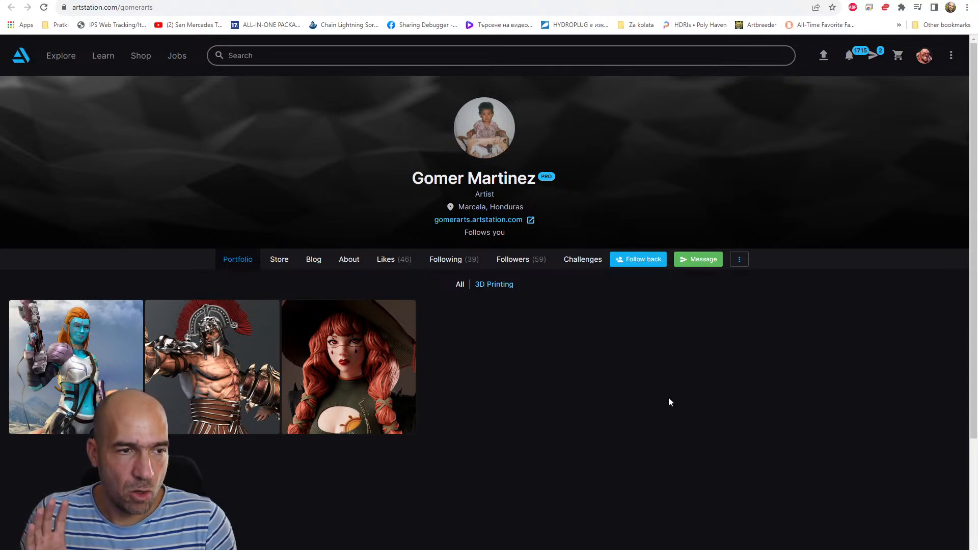
{"action": "left_click", "coordinate": [415, 366]}
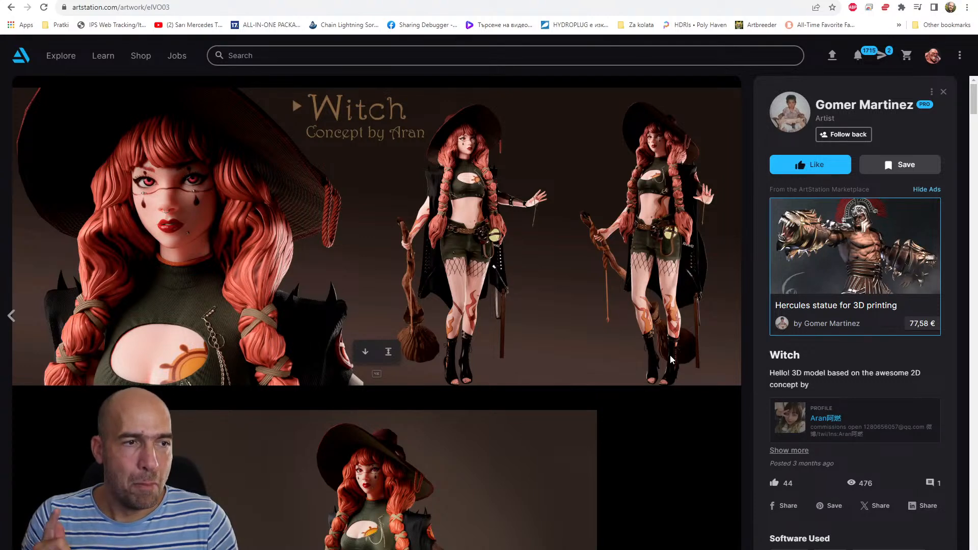
Examine the Witch artwork's posed renders, topology image and wireframe views, and go back to the first image
{"action": "scroll", "coordinate": [671, 356], "scroll_direction": "down", "scroll_amount": 15}
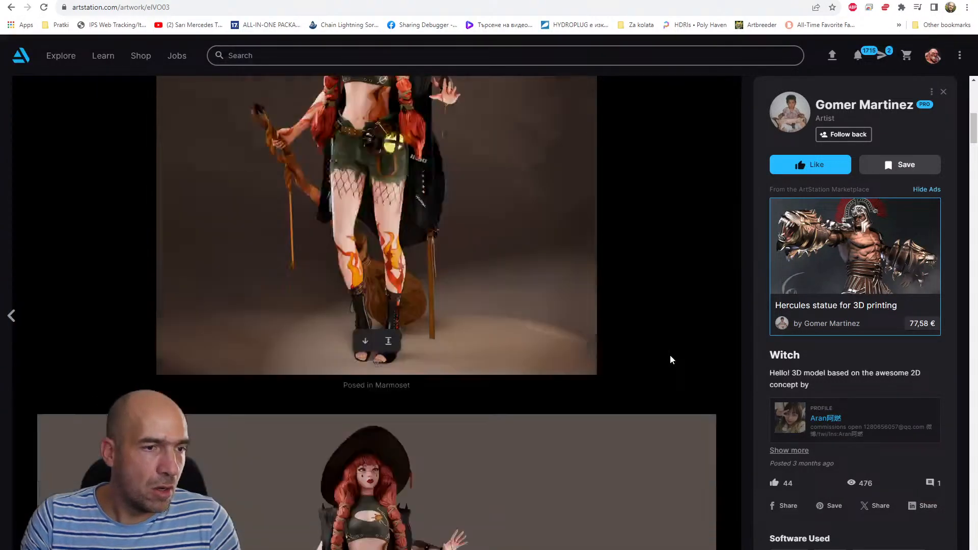
{"action": "scroll", "coordinate": [670, 355], "scroll_direction": "up", "scroll_amount": 15}
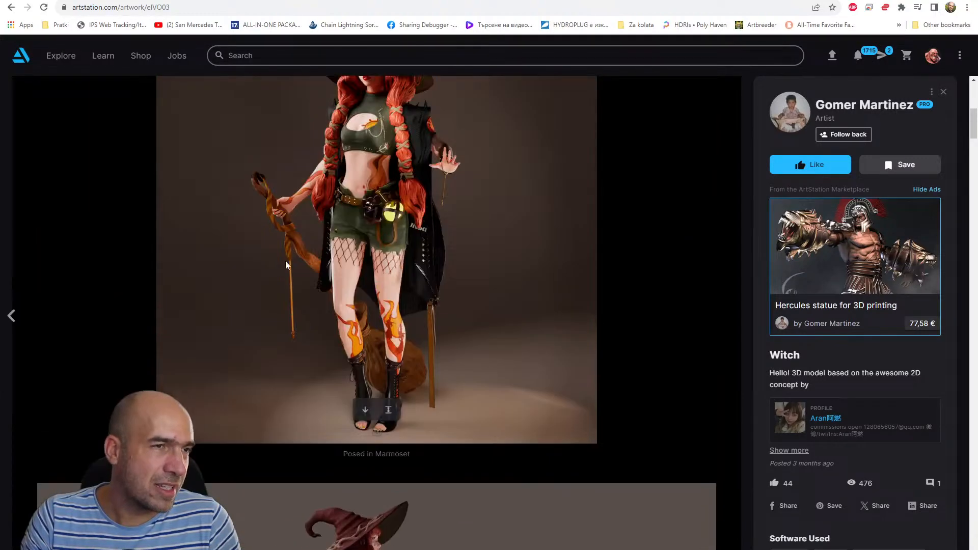
{"action": "scroll", "coordinate": [295, 243], "scroll_direction": "up", "scroll_amount": 2}
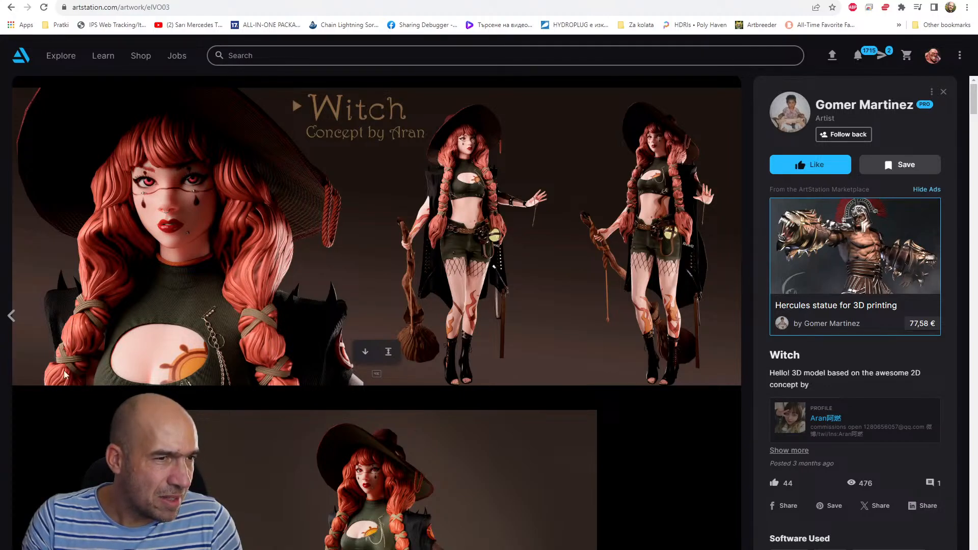
{"action": "scroll", "coordinate": [295, 305], "scroll_direction": "down", "scroll_amount": 5}
{"action": "scroll", "coordinate": [294, 305], "scroll_direction": "down", "scroll_amount": 15}
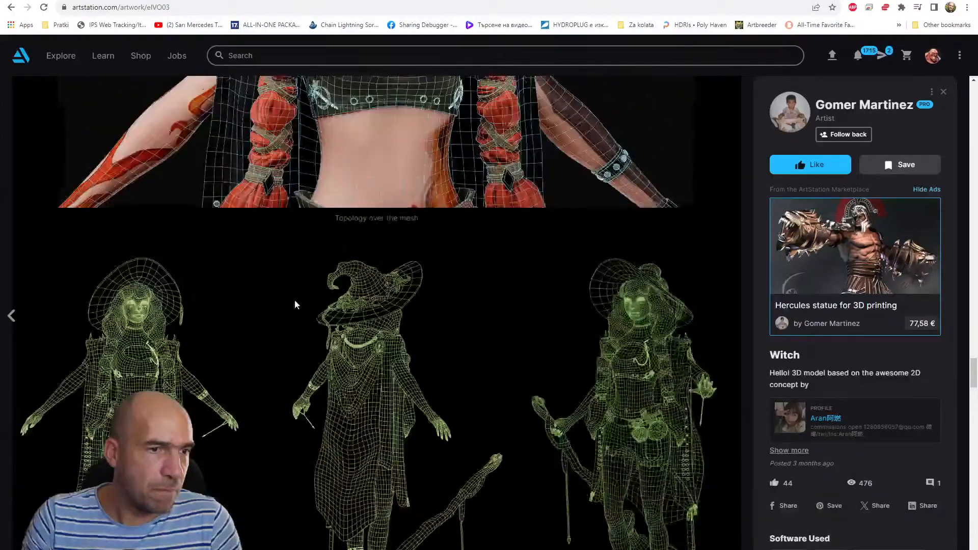
{"action": "scroll", "coordinate": [295, 305], "scroll_direction": "down", "scroll_amount": 1}
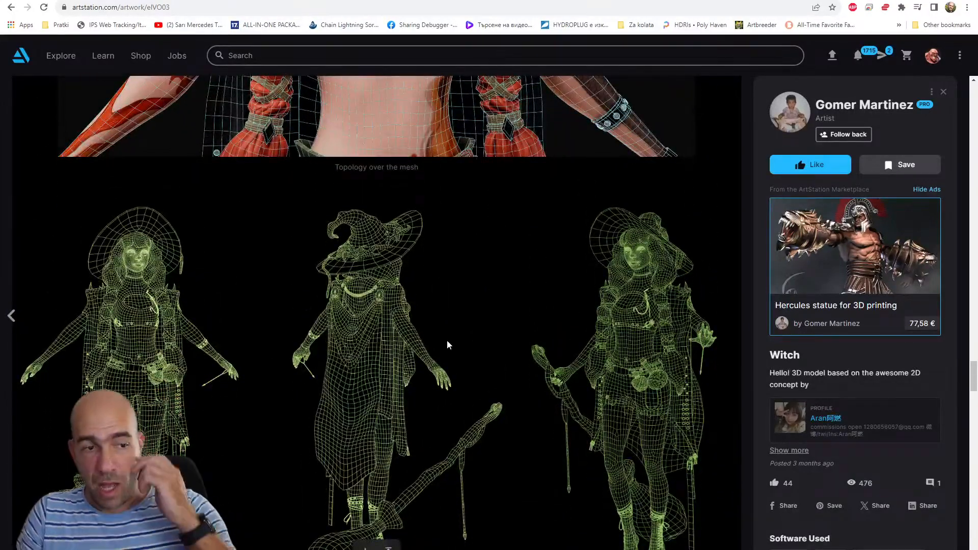
{"action": "scroll", "coordinate": [447, 341], "scroll_direction": "down", "scroll_amount": 1}
{"action": "scroll", "coordinate": [447, 341], "scroll_direction": "up", "scroll_amount": 8}
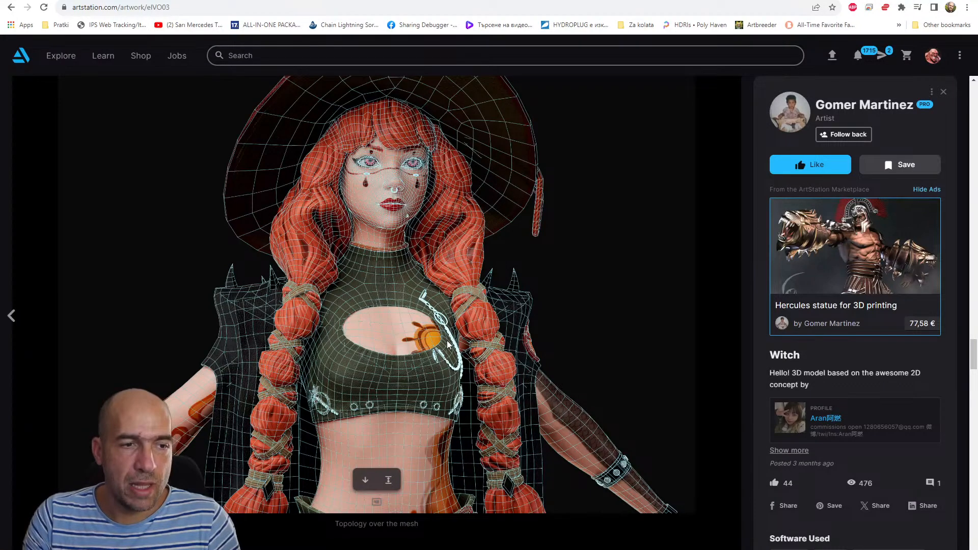
{"action": "scroll", "coordinate": [448, 344], "scroll_direction": "up", "scroll_amount": 2}
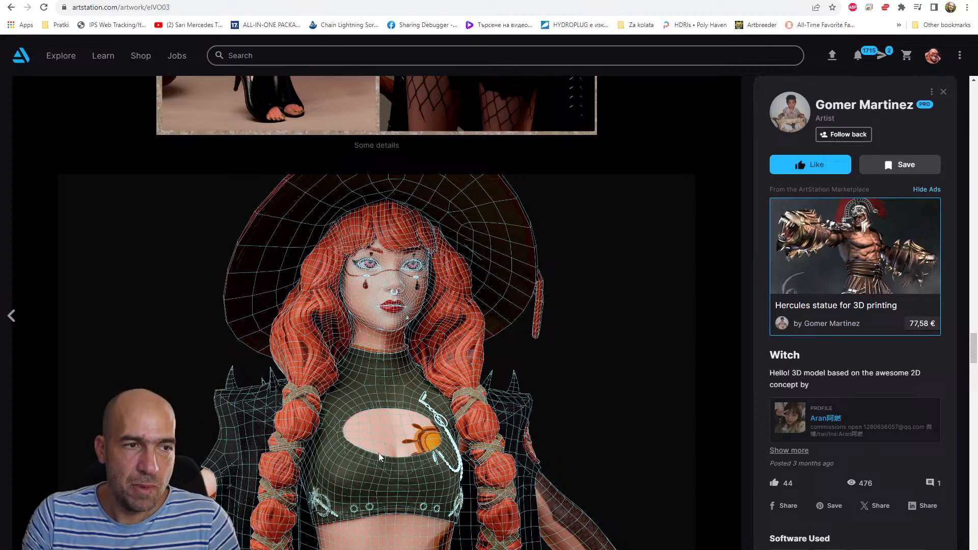
{"action": "scroll", "coordinate": [379, 454], "scroll_direction": "up", "scroll_amount": 20}
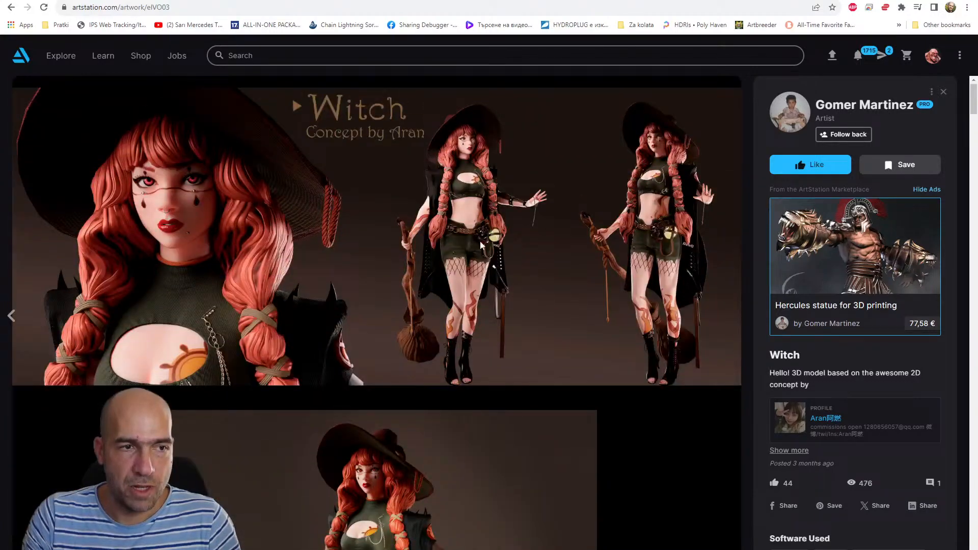
Review the Witch's Marmoset pose and turntable video, and return to the artist's portfolio overview
{"action": "scroll", "coordinate": [329, 339], "scroll_direction": "down", "scroll_amount": 3}
{"action": "scroll", "coordinate": [329, 339], "scroll_direction": "up", "scroll_amount": 3}
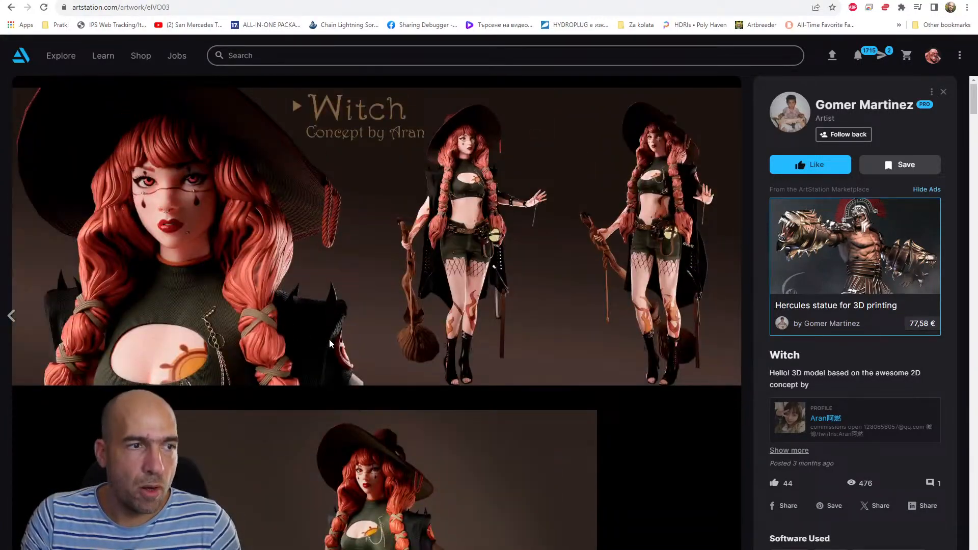
{"action": "scroll", "coordinate": [329, 340], "scroll_direction": "down", "scroll_amount": 5}
{"action": "scroll", "coordinate": [499, 293], "scroll_direction": "down", "scroll_amount": 2}
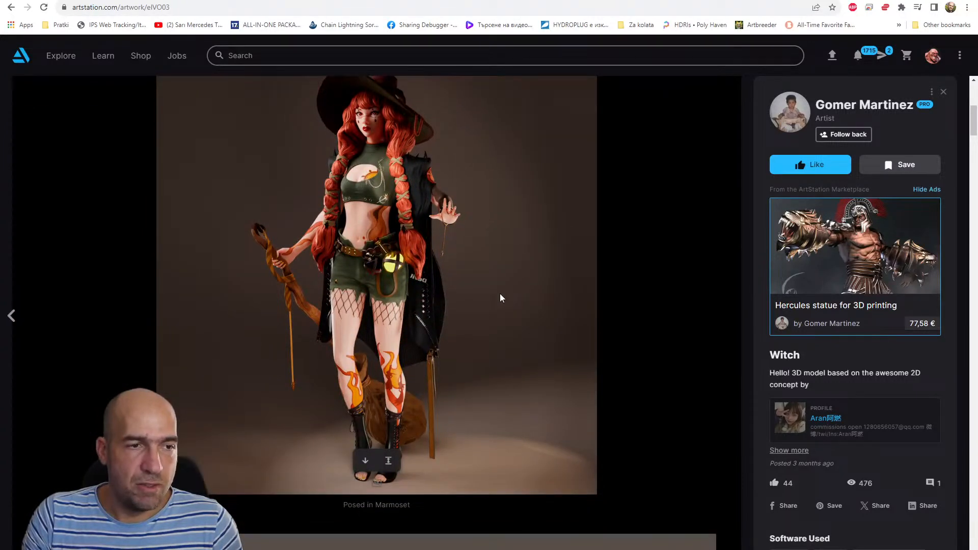
{"action": "scroll", "coordinate": [500, 295], "scroll_direction": "down", "scroll_amount": 6}
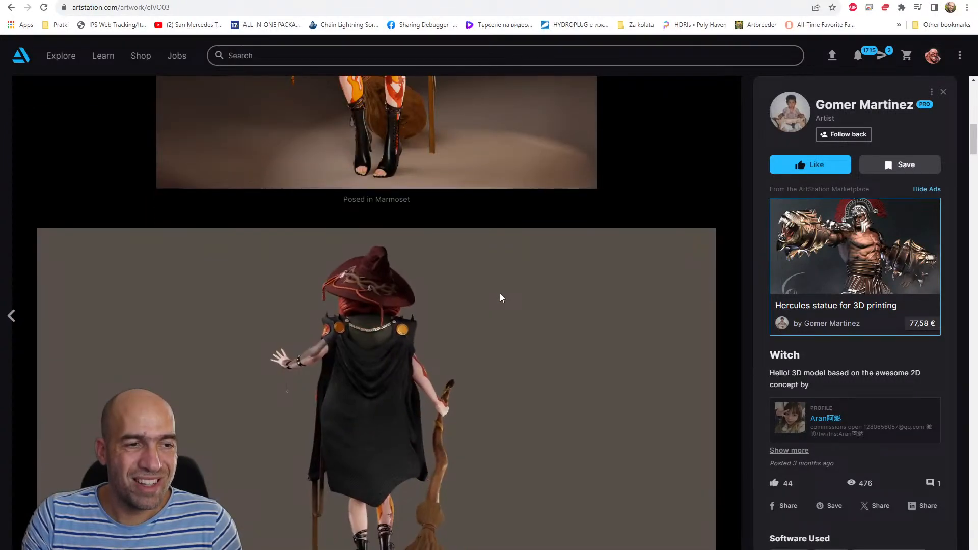
{"action": "scroll", "coordinate": [501, 295], "scroll_direction": "down", "scroll_amount": 1}
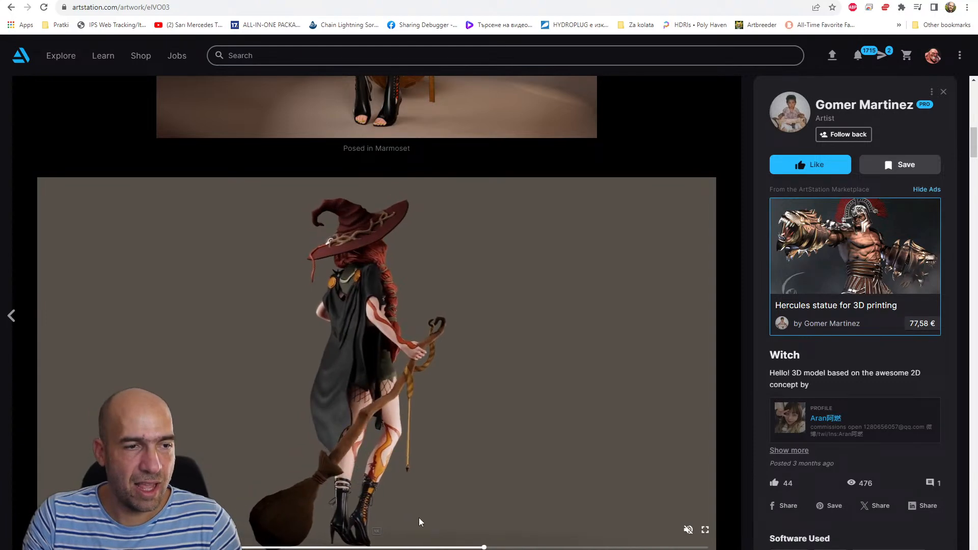
{"action": "left_click", "coordinate": [853, 107]}
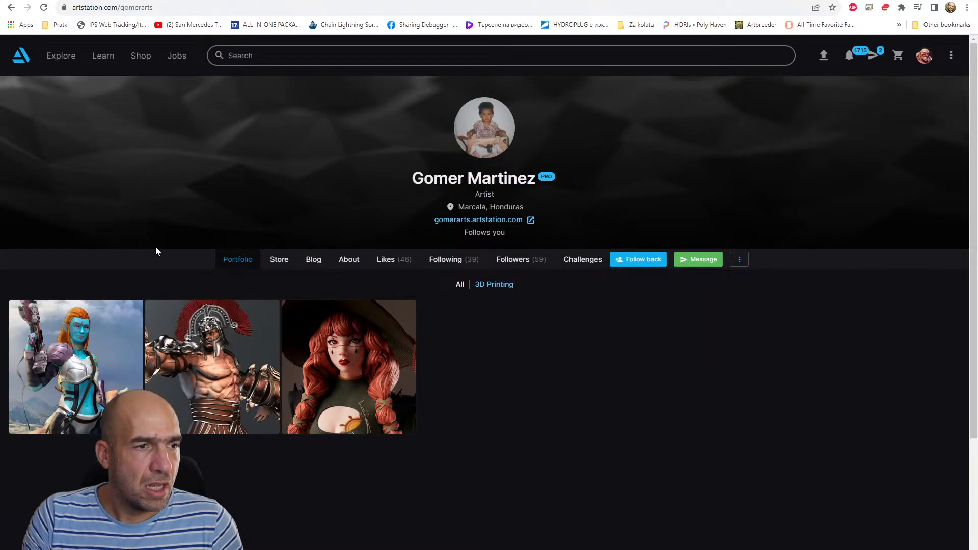
Open the Hercules from God Of war artwork and examine its ZBrush render, render turntable and printed test
{"action": "left_click", "coordinate": [220, 376]}
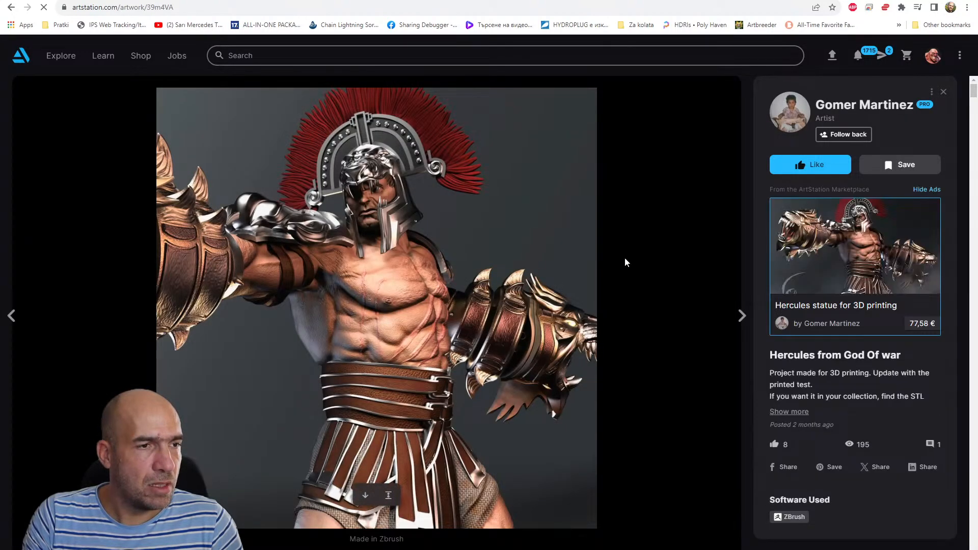
{"action": "scroll", "coordinate": [622, 260], "scroll_direction": "down", "scroll_amount": 3}
{"action": "scroll", "coordinate": [622, 264], "scroll_direction": "down", "scroll_amount": 10}
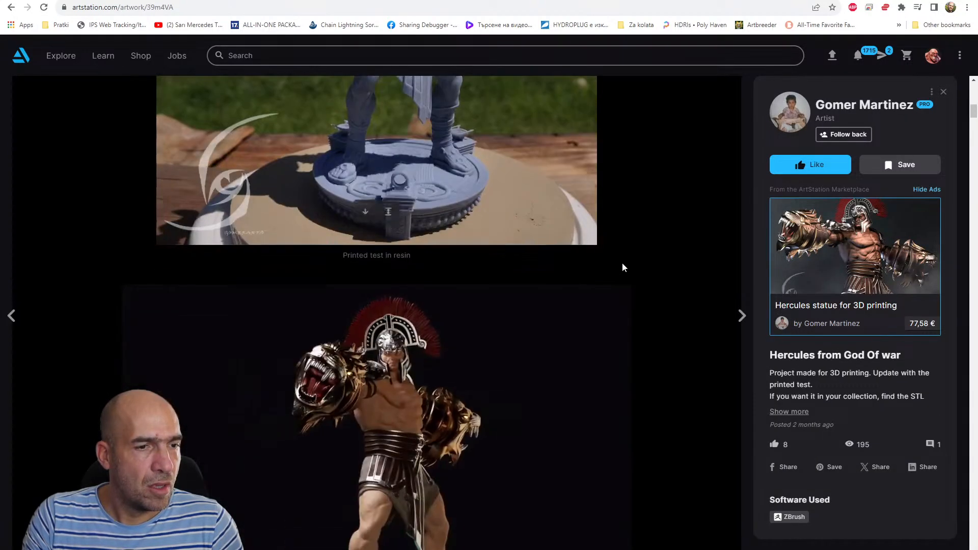
{"action": "scroll", "coordinate": [623, 265], "scroll_direction": "down", "scroll_amount": 2}
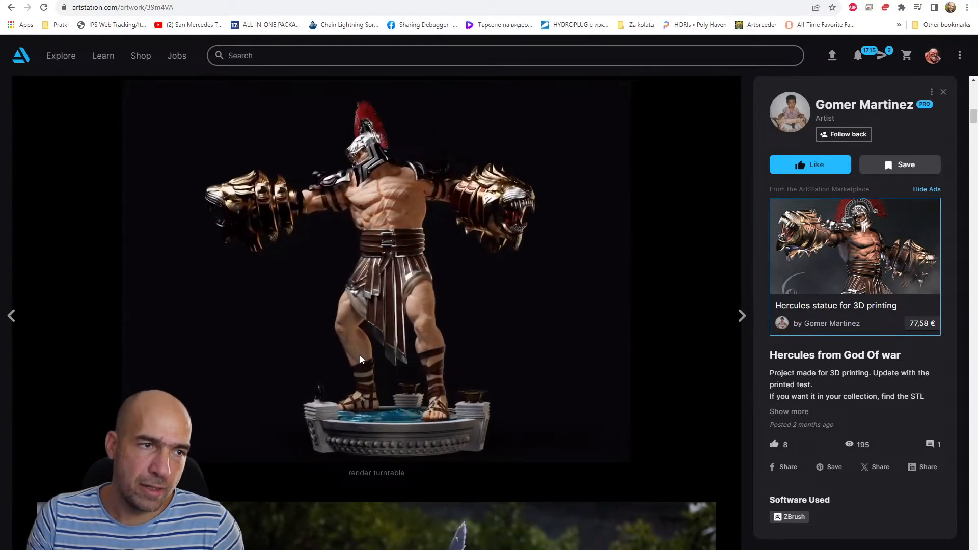
{"action": "scroll", "coordinate": [360, 356], "scroll_direction": "down", "scroll_amount": 12}
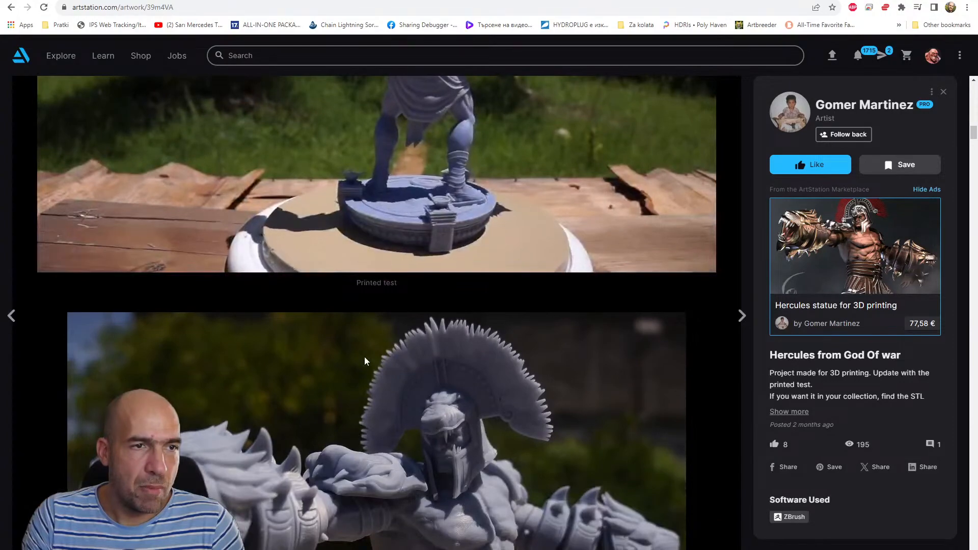
{"action": "scroll", "coordinate": [365, 357], "scroll_direction": "up", "scroll_amount": 2}
Look through the remaining printed Hercules statue photos, revisit the render turntable, and return to the portfolio overview
{"action": "scroll", "coordinate": [365, 362], "scroll_direction": "down", "scroll_amount": 14}
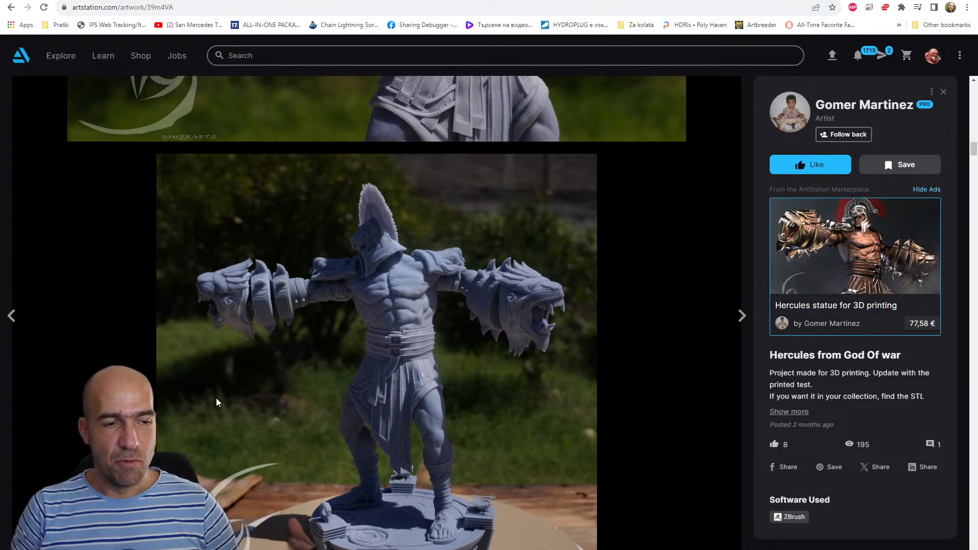
{"action": "scroll", "coordinate": [298, 400], "scroll_direction": "down", "scroll_amount": 15}
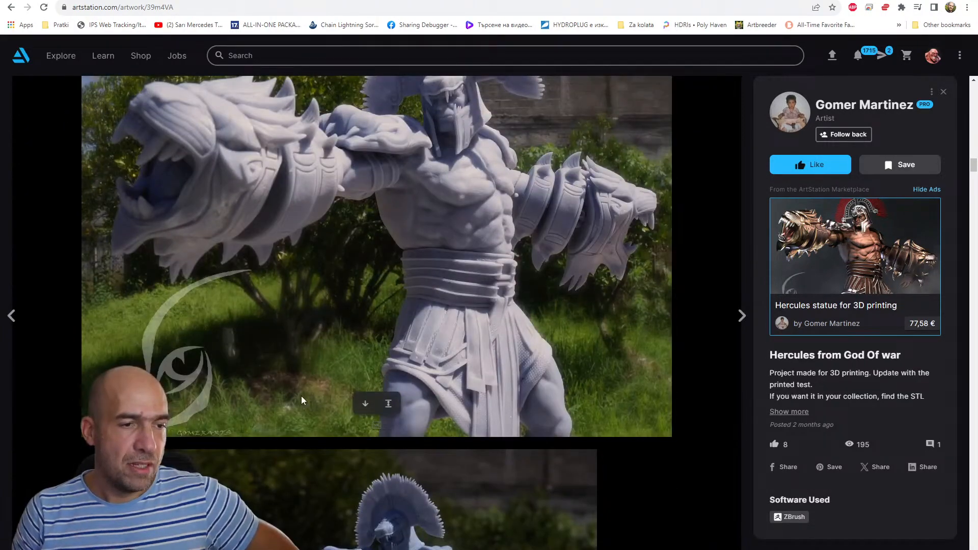
{"action": "scroll", "coordinate": [301, 400], "scroll_direction": "down", "scroll_amount": 8}
{"action": "scroll", "coordinate": [448, 416], "scroll_direction": "up", "scroll_amount": 15}
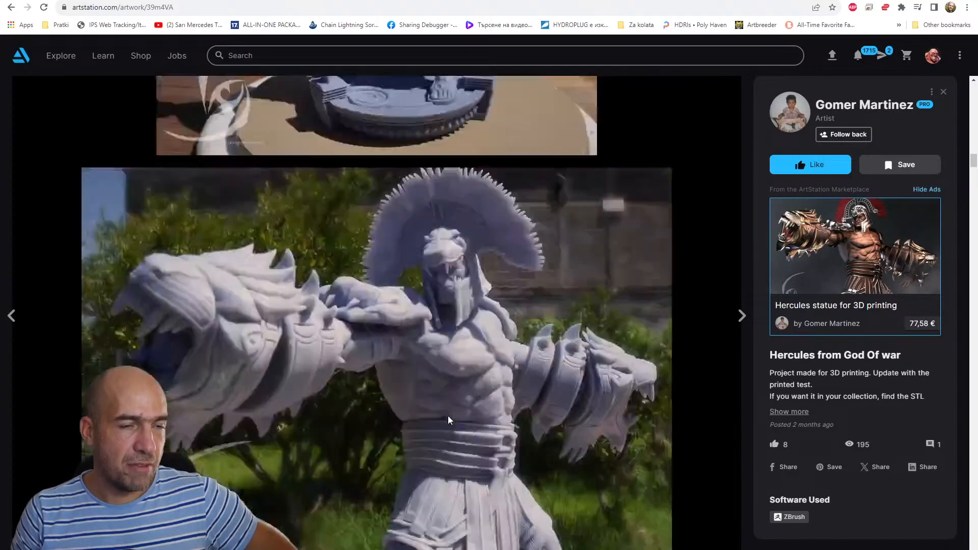
{"action": "scroll", "coordinate": [448, 416], "scroll_direction": "down", "scroll_amount": 10}
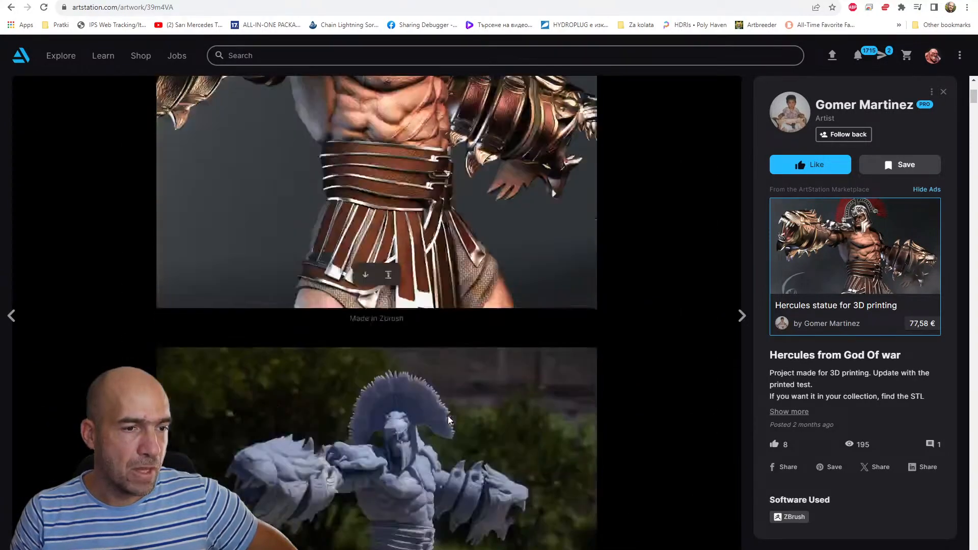
{"action": "mouse_move", "coordinate": [443, 408]}
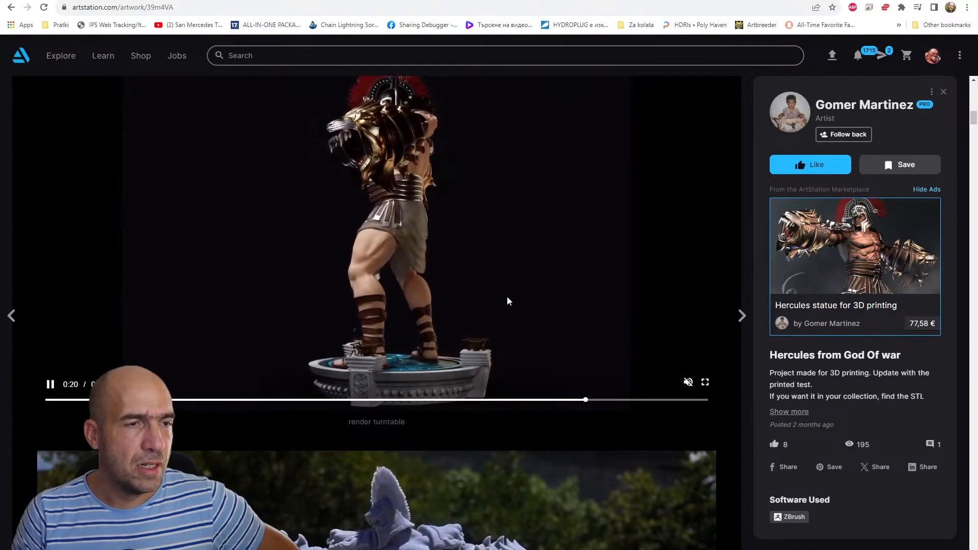
{"action": "left_click", "coordinate": [845, 110]}
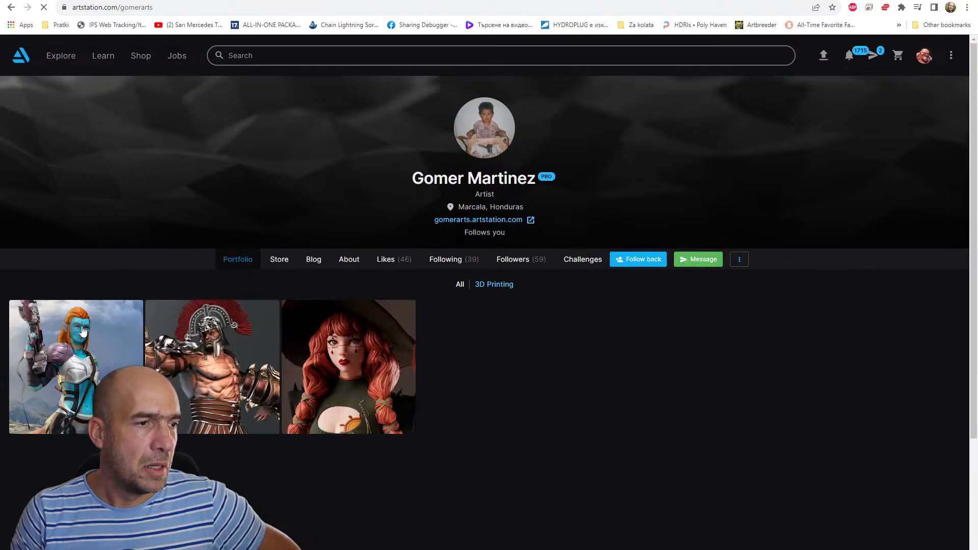
Open the Personal concepts artwork, examine its character images through the group shot, and return to the portfolio overview
{"action": "left_click", "coordinate": [83, 331]}
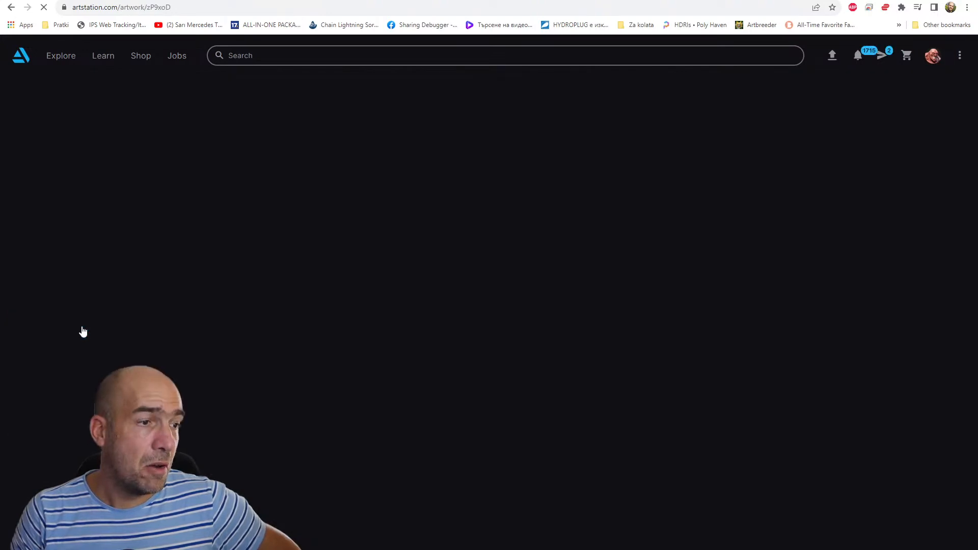
{"action": "scroll", "coordinate": [556, 294], "scroll_direction": "down", "scroll_amount": 9}
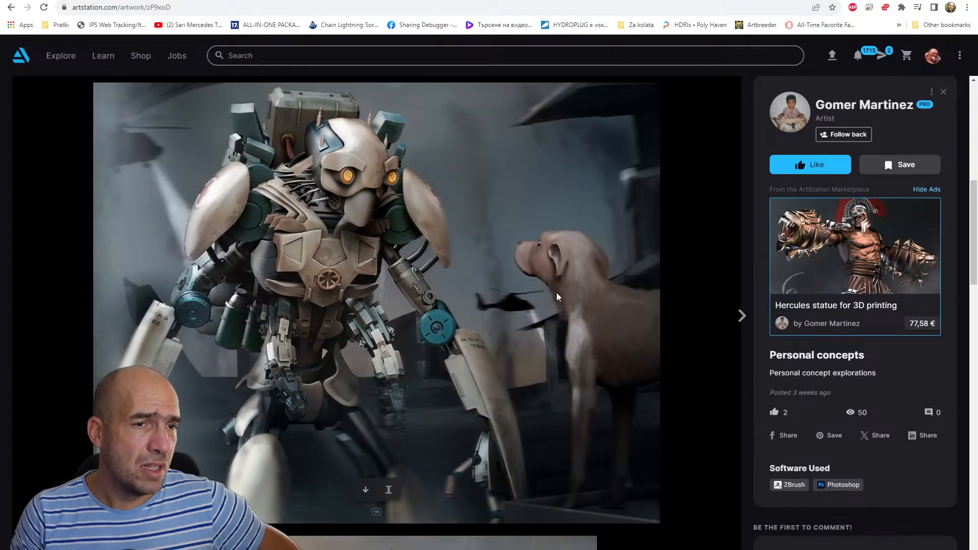
{"action": "scroll", "coordinate": [556, 293], "scroll_direction": "up", "scroll_amount": 9}
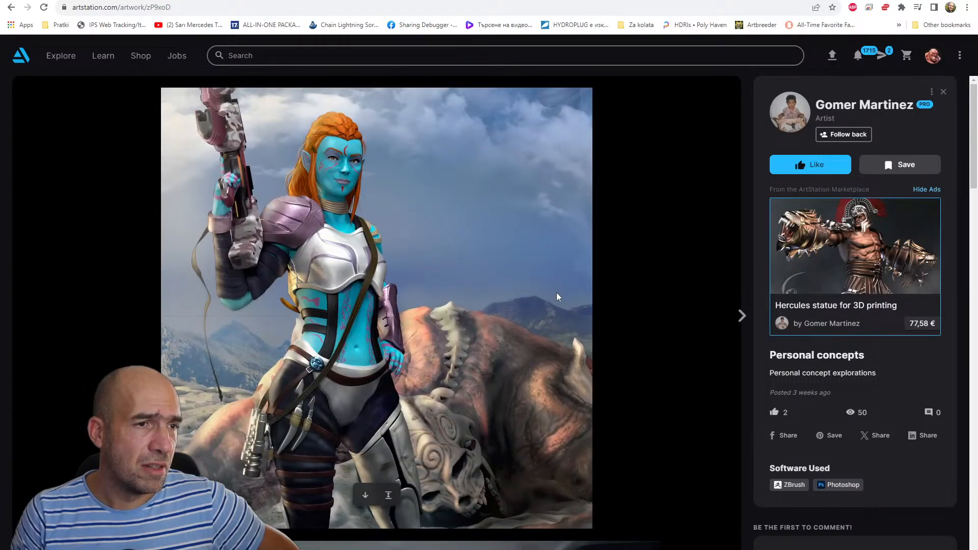
{"action": "scroll", "coordinate": [557, 296], "scroll_direction": "down", "scroll_amount": 18}
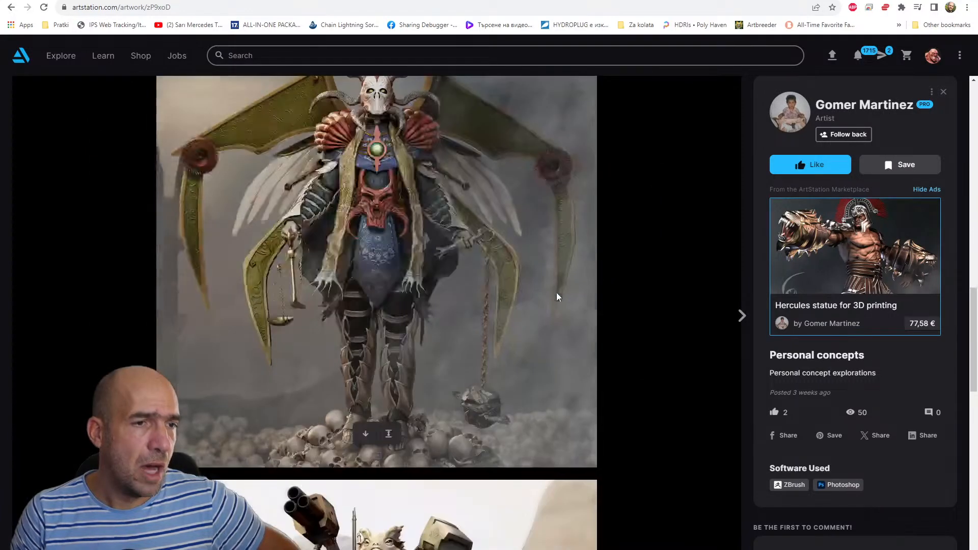
{"action": "scroll", "coordinate": [557, 292], "scroll_direction": "down", "scroll_amount": 7}
{"action": "scroll", "coordinate": [556, 292], "scroll_direction": "down", "scroll_amount": 3}
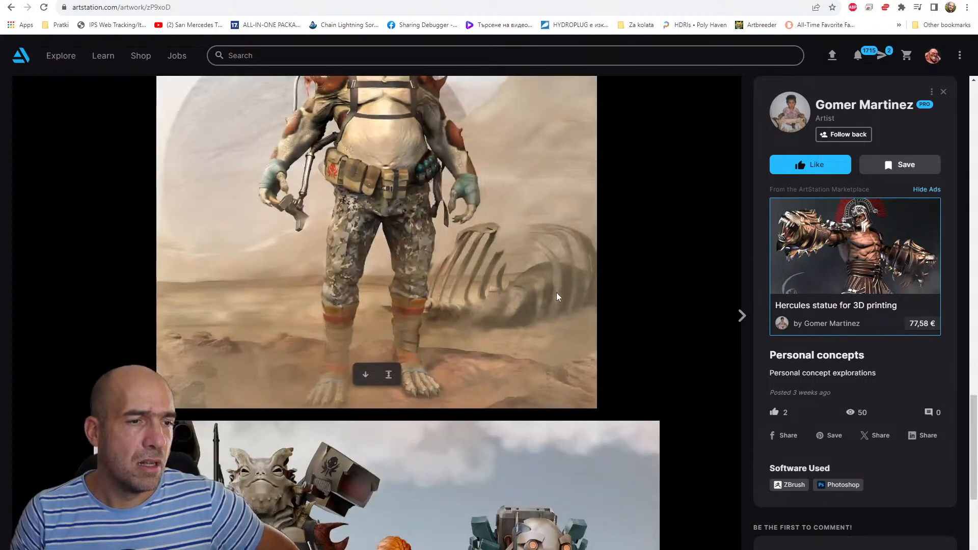
{"action": "scroll", "coordinate": [556, 293], "scroll_direction": "down", "scroll_amount": 5}
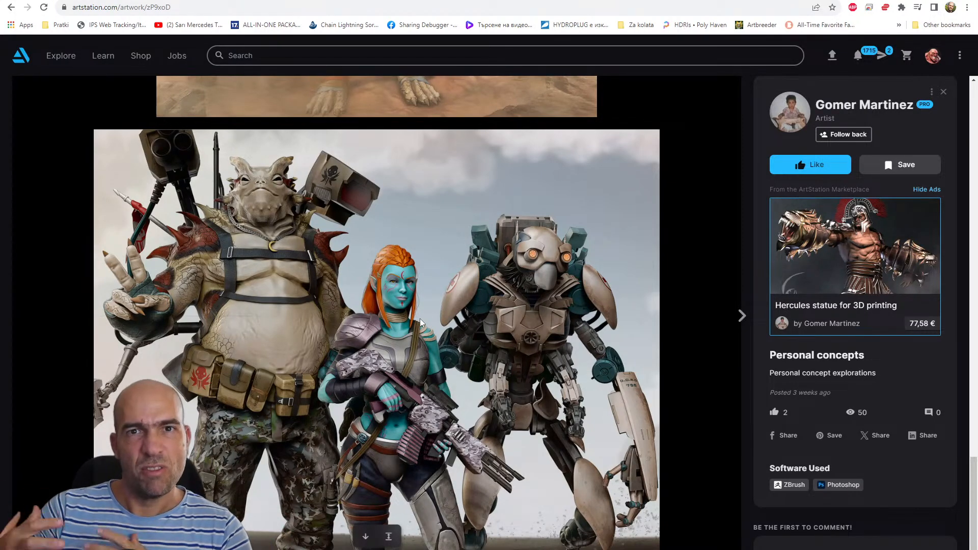
{"action": "scroll", "coordinate": [419, 319], "scroll_direction": "down", "scroll_amount": 10}
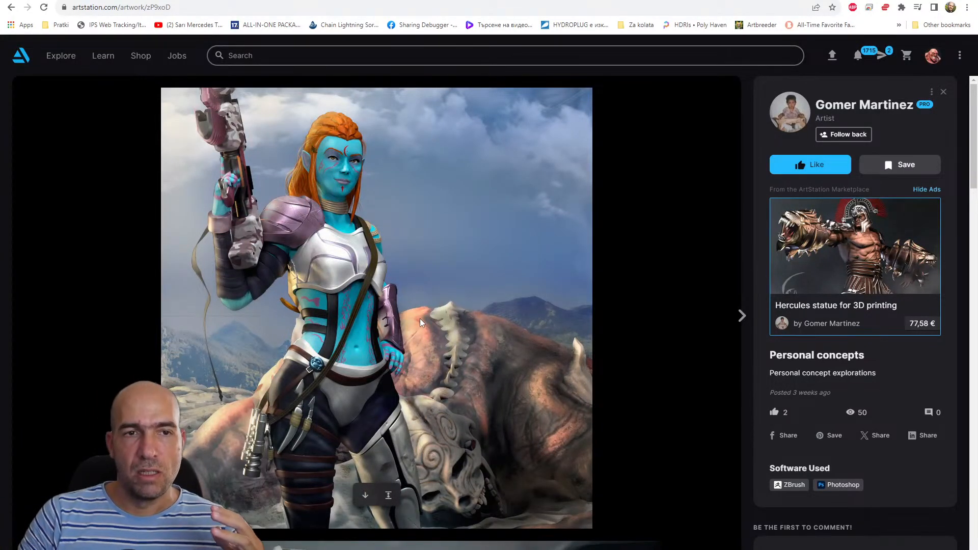
{"action": "left_click", "coordinate": [836, 108]}
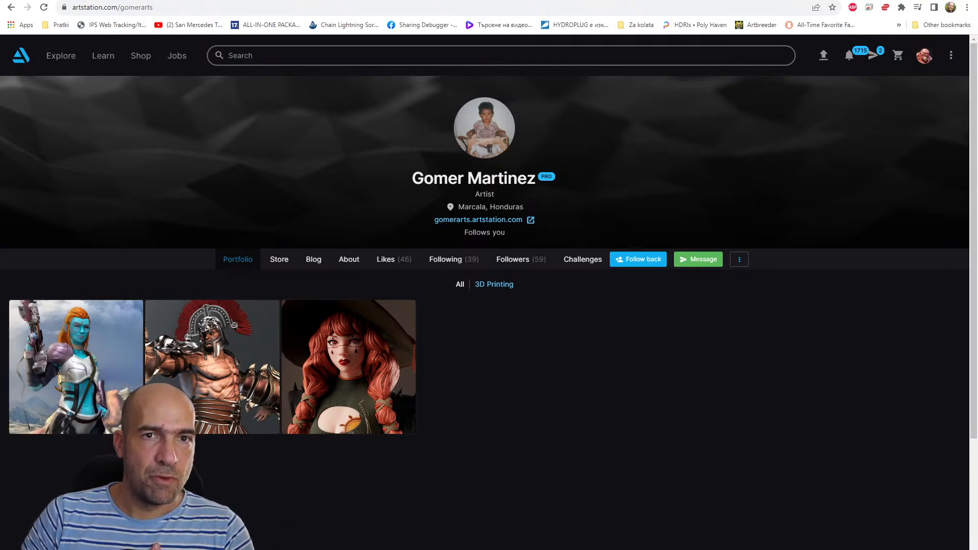
Minimize the browser, go to the August 24 Cypher Chrome space pirate post in Discord, and maximize the Discord window
{"action": "left_click", "coordinate": [919, 1]}
{"action": "scroll", "coordinate": [727, 239], "scroll_direction": "down", "scroll_amount": 6}
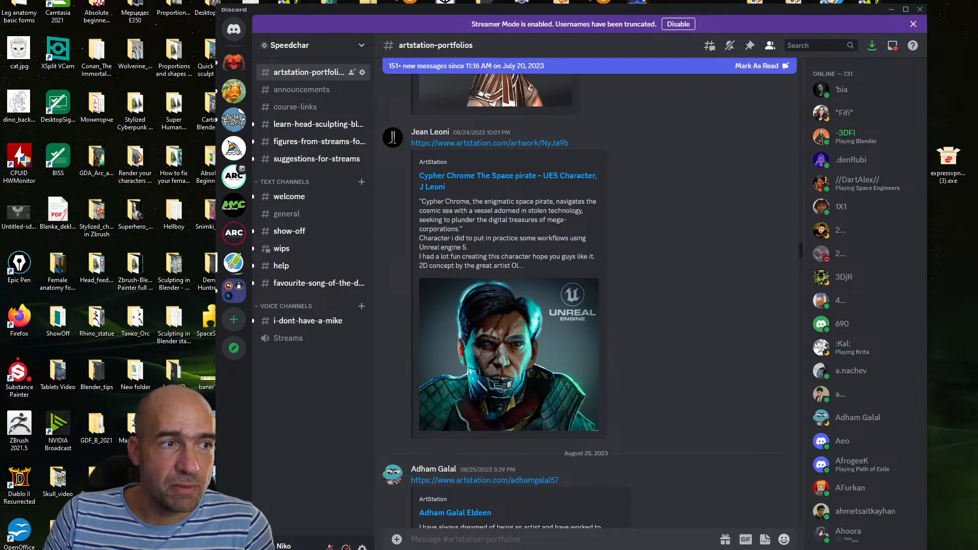
{"action": "left_click_drag", "start_coordinate": [751, 15], "coordinate": [685, 0]}
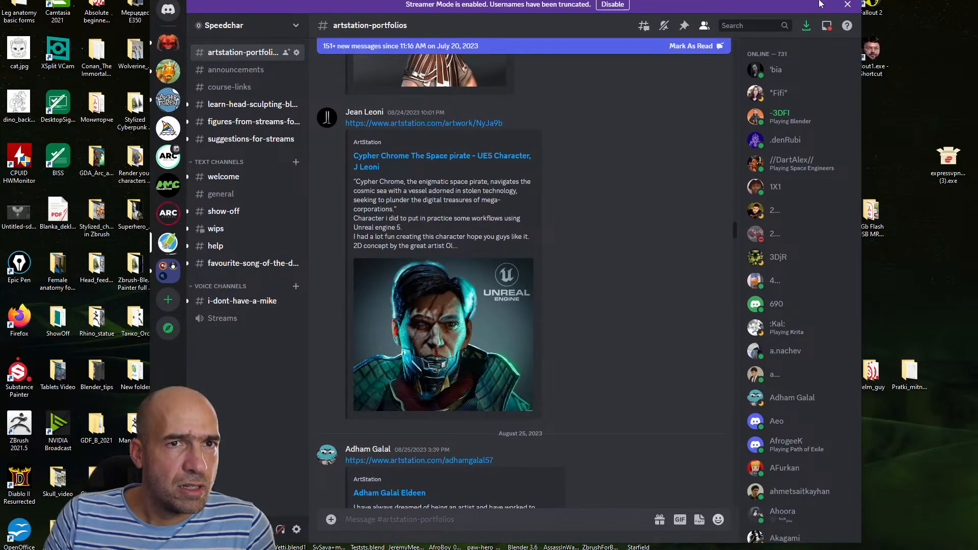
{"action": "left_click", "coordinate": [839, 0]}
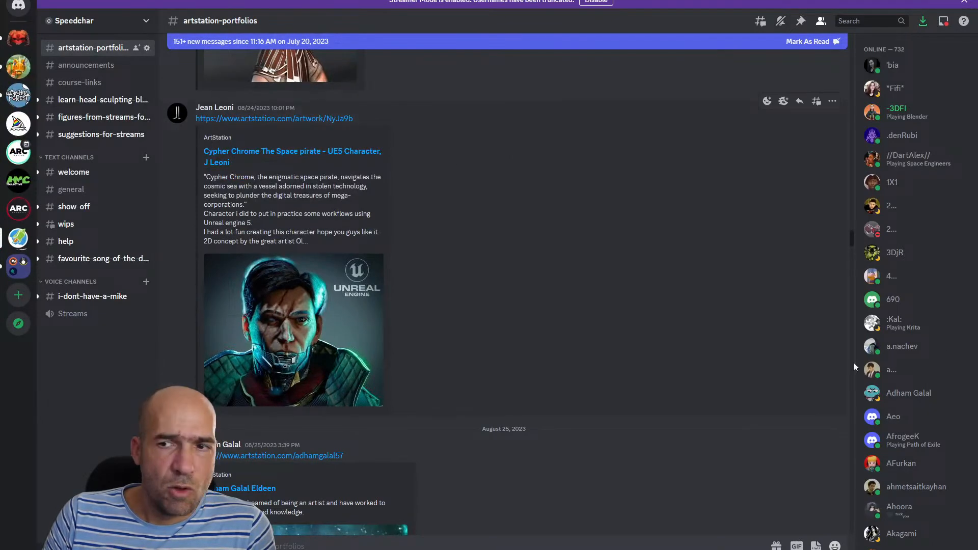
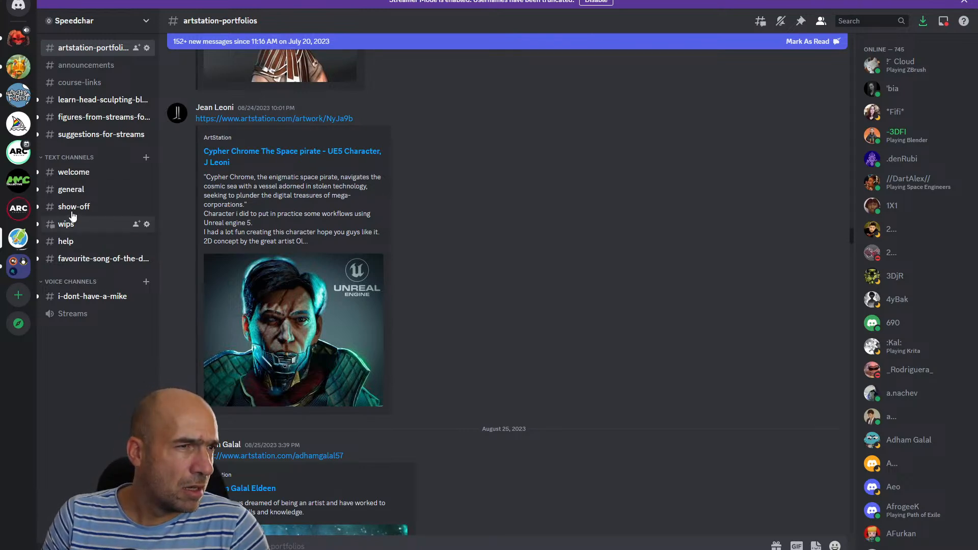
Check the figures-from-streams-for-print channel, then return to artstation-portfolios and go back to the July 18 posts
{"action": "left_click", "coordinate": [85, 117]}
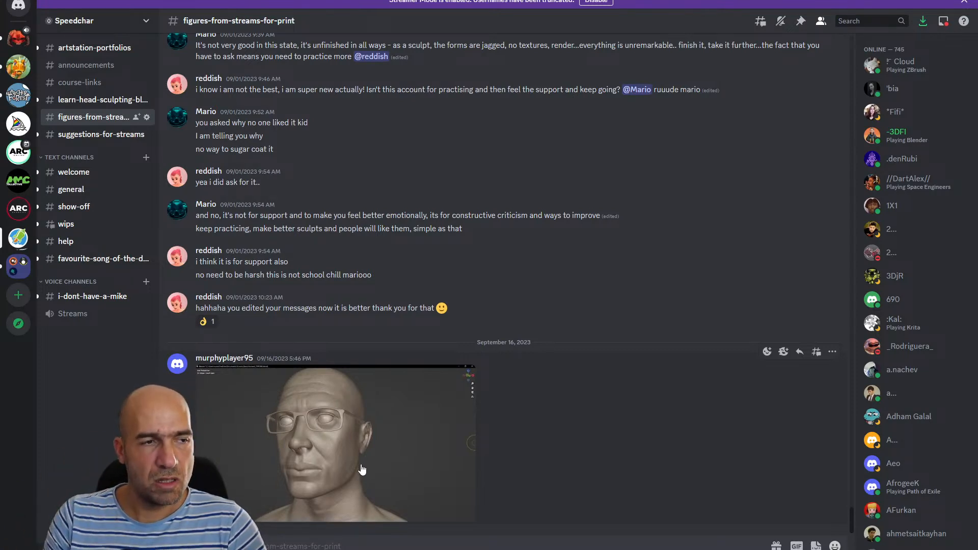
{"action": "left_click", "coordinate": [88, 54]}
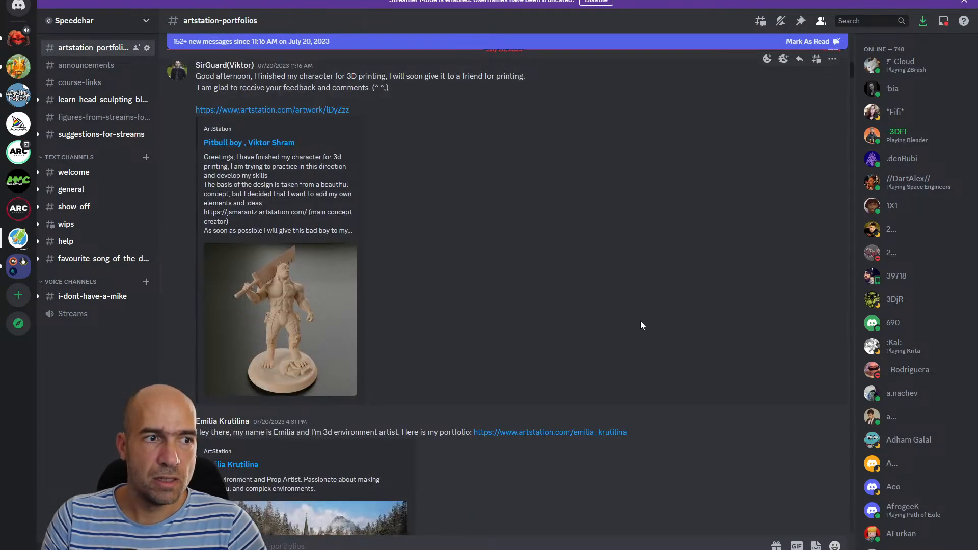
{"action": "scroll", "coordinate": [641, 320], "scroll_direction": "up", "scroll_amount": 5}
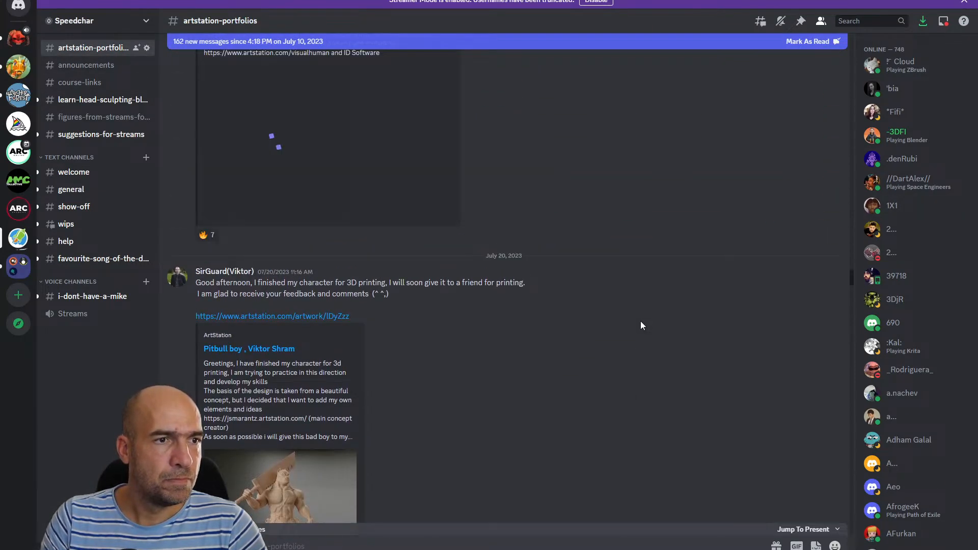
{"action": "scroll", "coordinate": [641, 321], "scroll_direction": "up", "scroll_amount": 6}
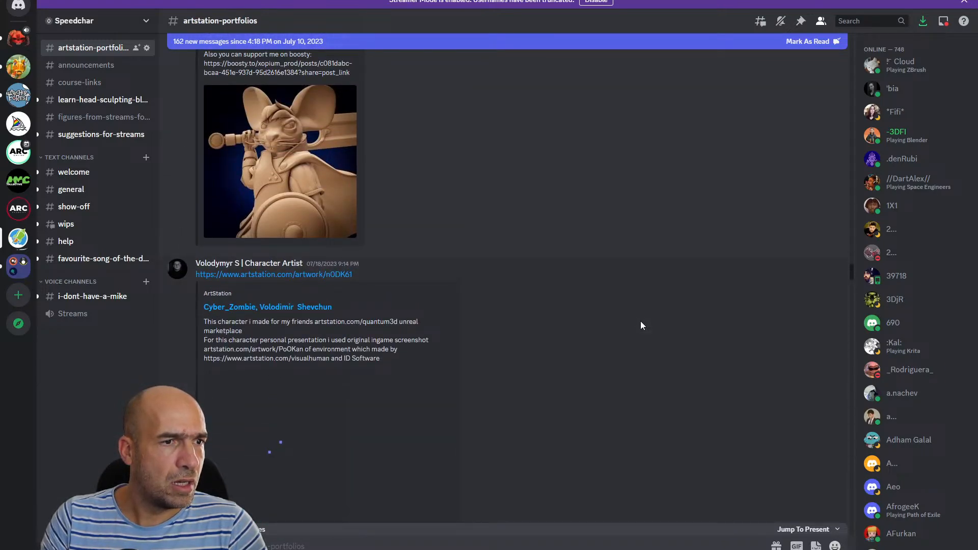
Skim the artstation-portfolios posts from July 20 to the August 24 Cypher Chrome space pirate post
{"action": "scroll", "coordinate": [640, 321], "scroll_direction": "down", "scroll_amount": 6}
{"action": "scroll", "coordinate": [641, 325], "scroll_direction": "down", "scroll_amount": 15}
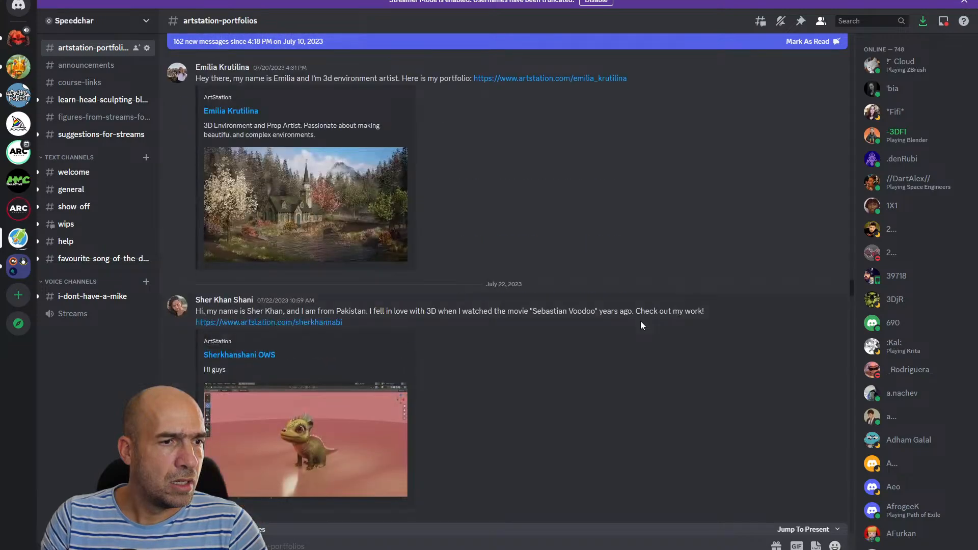
{"action": "scroll", "coordinate": [641, 326], "scroll_direction": "down", "scroll_amount": 20}
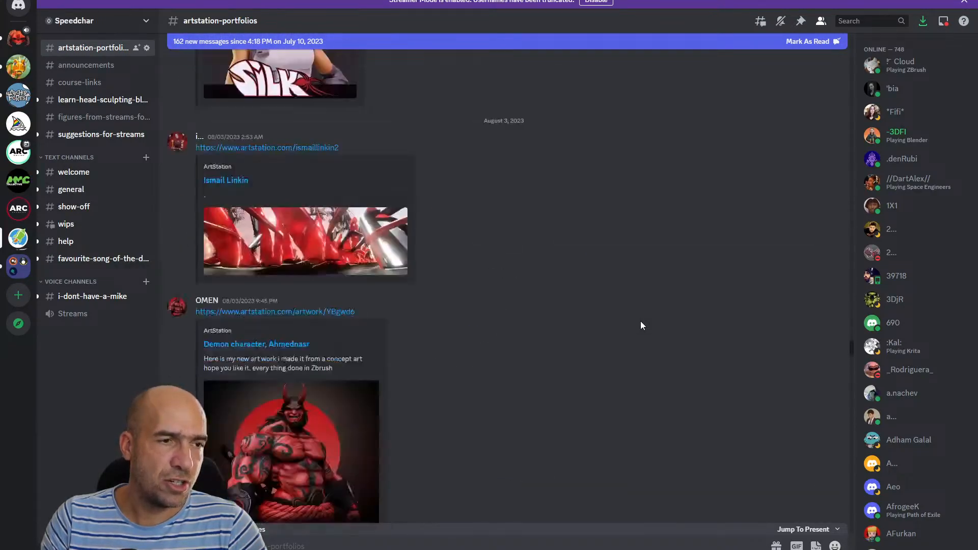
{"action": "scroll", "coordinate": [640, 321], "scroll_direction": "down", "scroll_amount": 20}
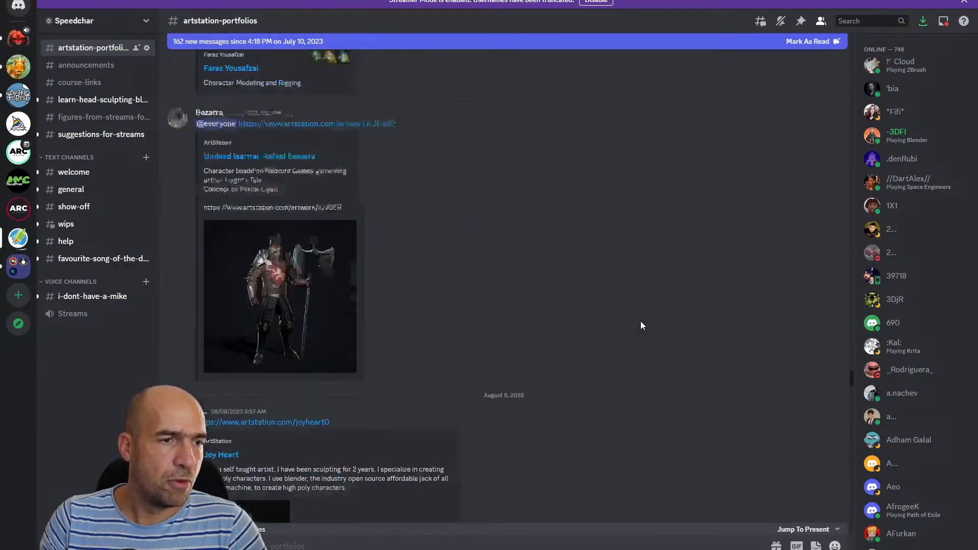
{"action": "scroll", "coordinate": [531, 198], "scroll_direction": "down", "scroll_amount": 7}
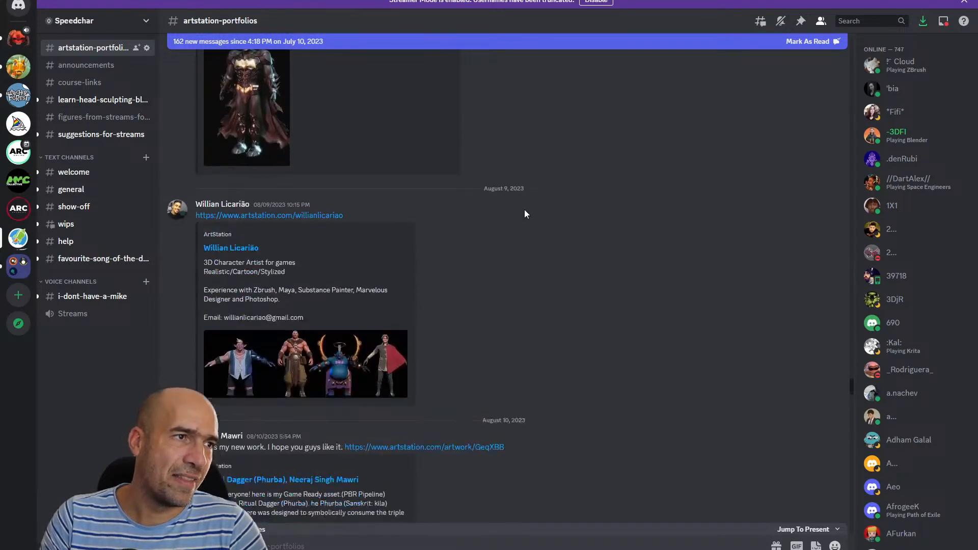
{"action": "scroll", "coordinate": [529, 249], "scroll_direction": "down", "scroll_amount": 4}
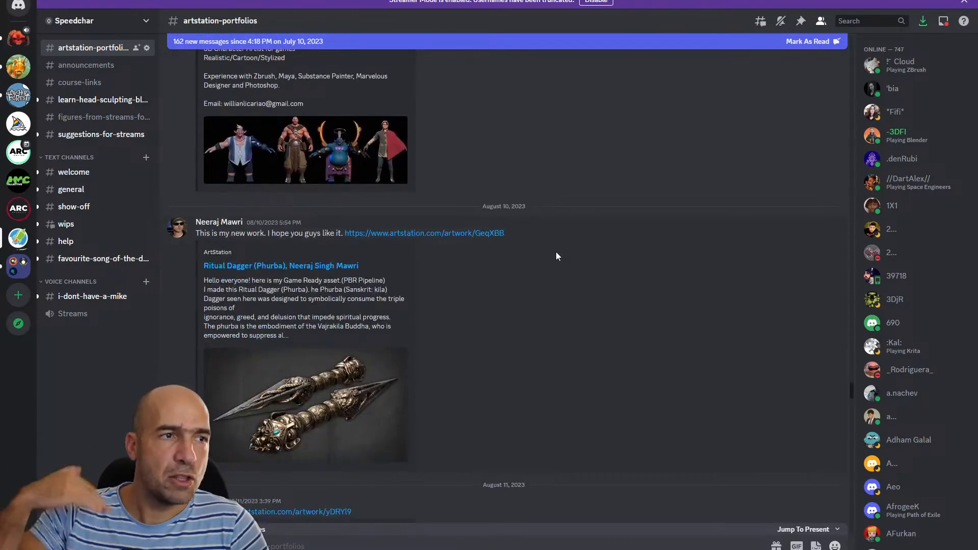
{"action": "scroll", "coordinate": [557, 253], "scroll_direction": "down", "scroll_amount": 15}
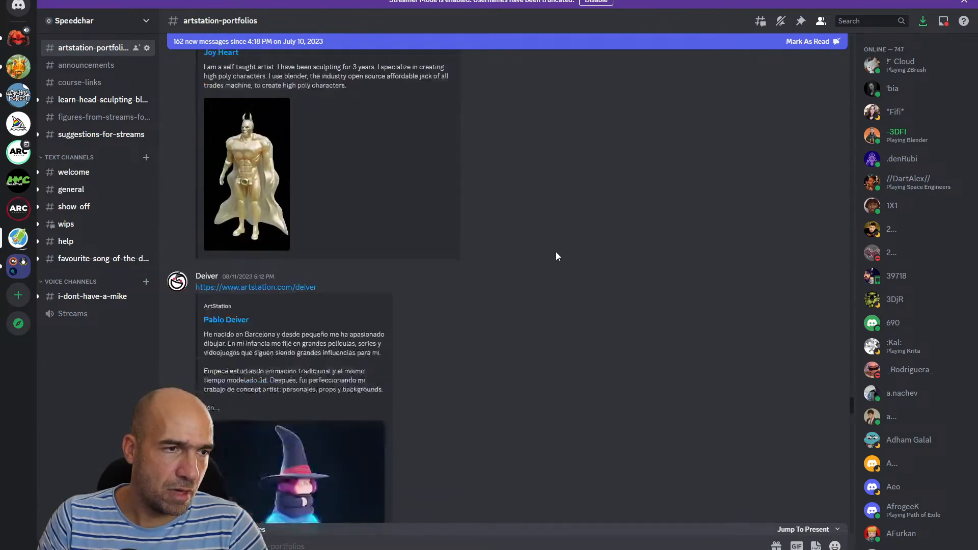
{"action": "scroll", "coordinate": [556, 253], "scroll_direction": "down", "scroll_amount": 20}
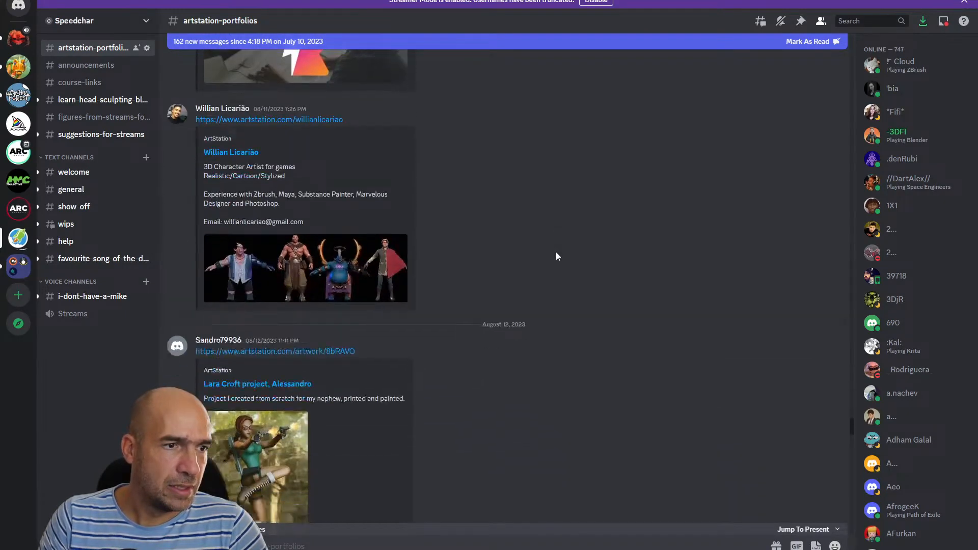
{"action": "scroll", "coordinate": [557, 256], "scroll_direction": "down", "scroll_amount": 20}
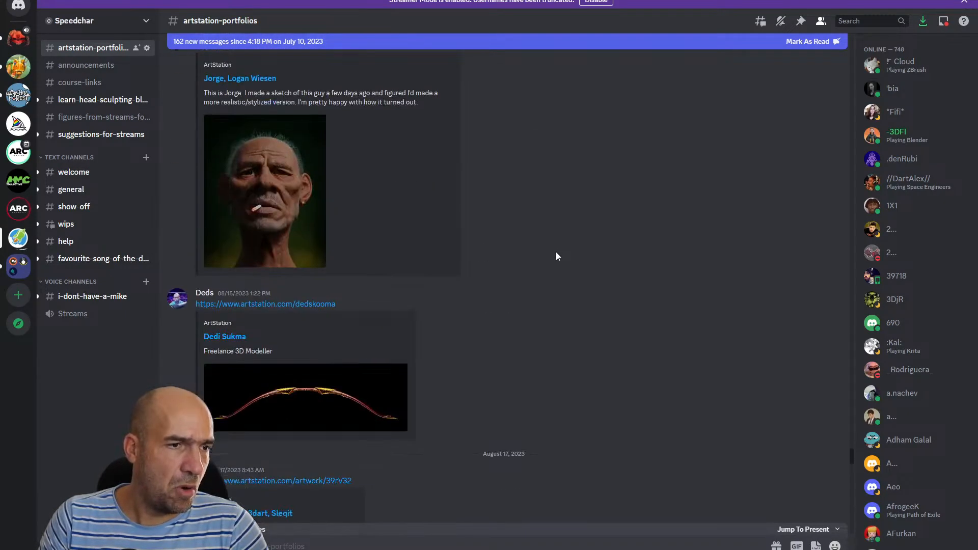
{"action": "scroll", "coordinate": [557, 256], "scroll_direction": "down", "scroll_amount": 20}
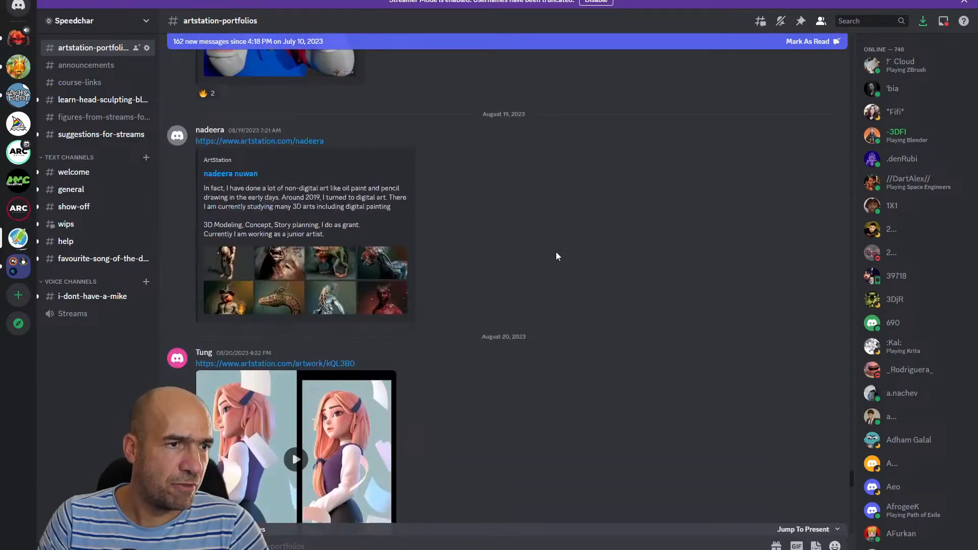
{"action": "scroll", "coordinate": [556, 256], "scroll_direction": "down", "scroll_amount": 20}
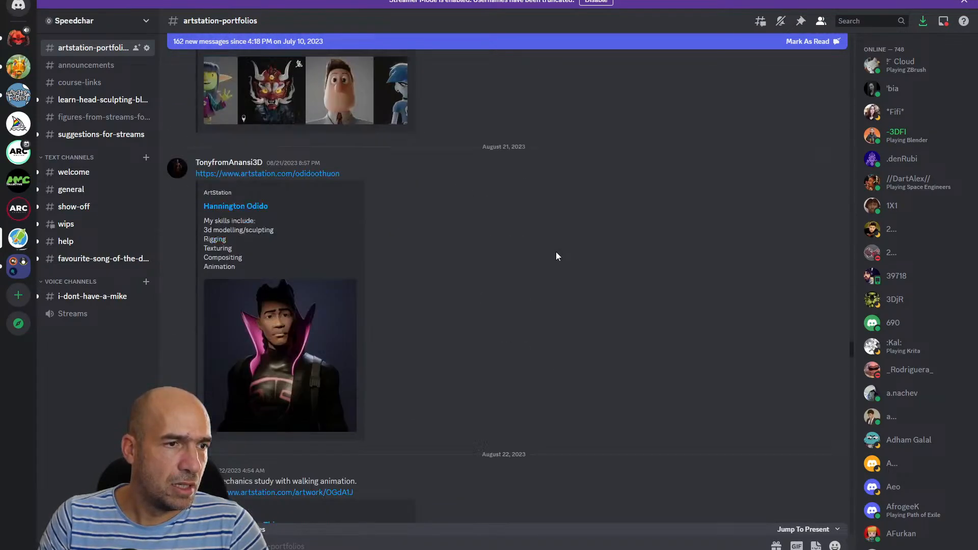
{"action": "scroll", "coordinate": [557, 255], "scroll_direction": "down", "scroll_amount": 20}
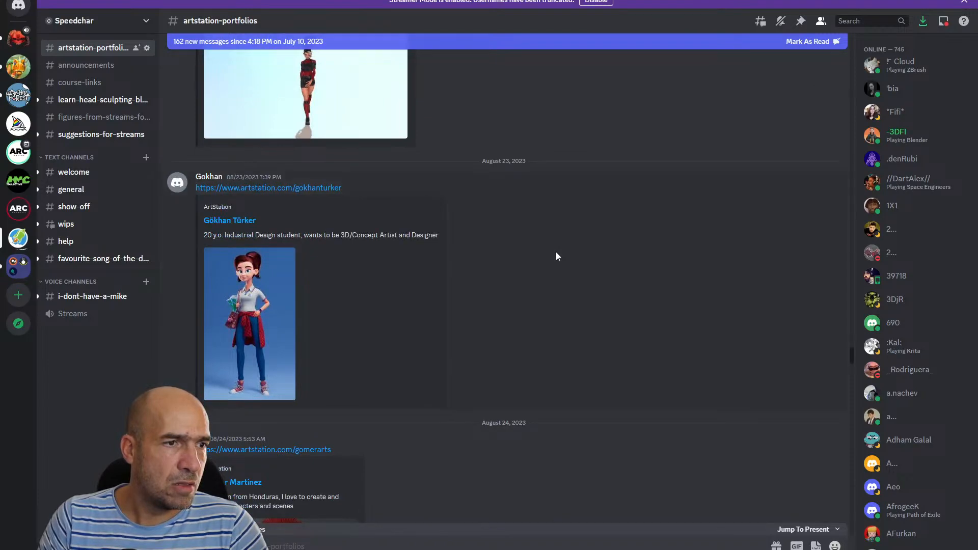
{"action": "scroll", "coordinate": [557, 256], "scroll_direction": "down", "scroll_amount": 7}
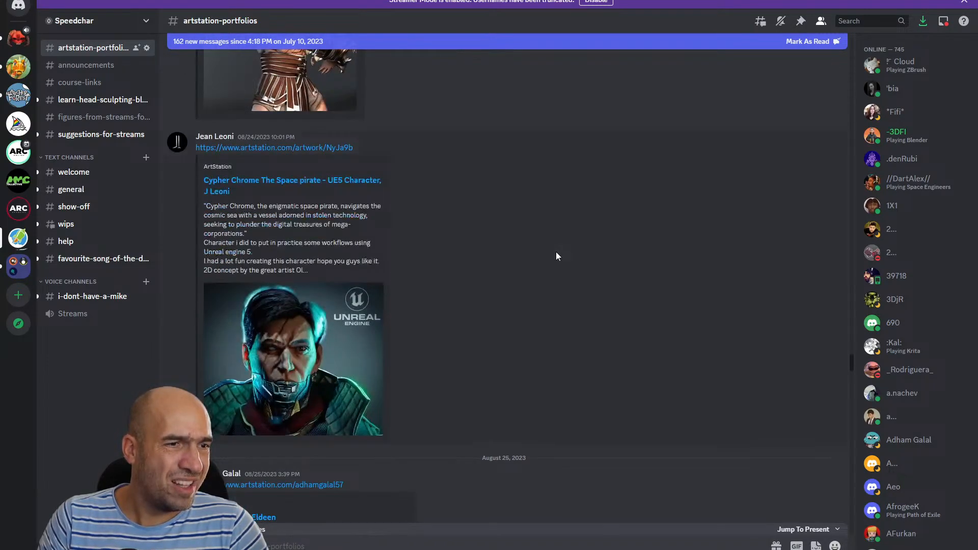
Open the Cypher Chrome The Space pirate artwork on ArtStation and examine its renders through the Unreal Engine face close-up
{"action": "scroll", "coordinate": [336, 140], "scroll_direction": "up", "scroll_amount": 2}
{"action": "left_click", "coordinate": [306, 181]}
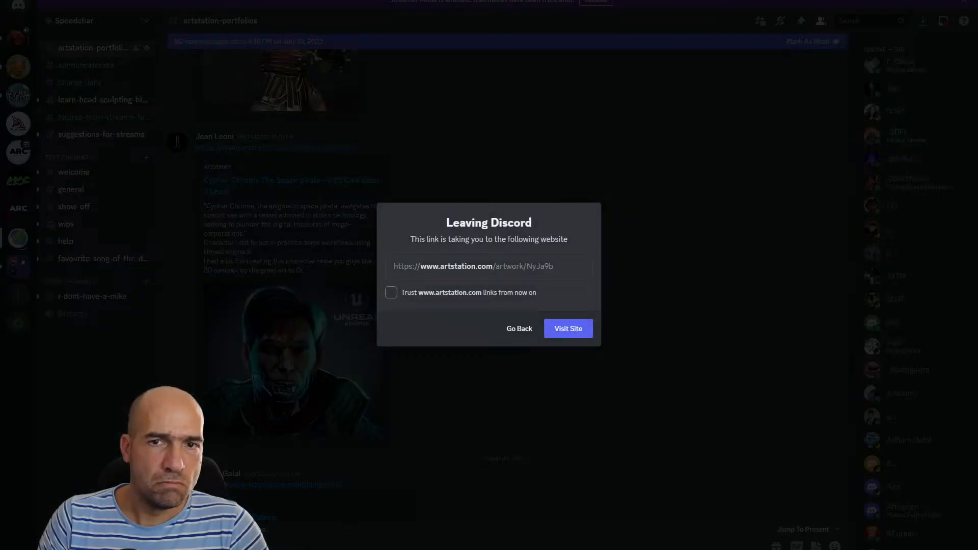
{"action": "left_click", "coordinate": [560, 328]}
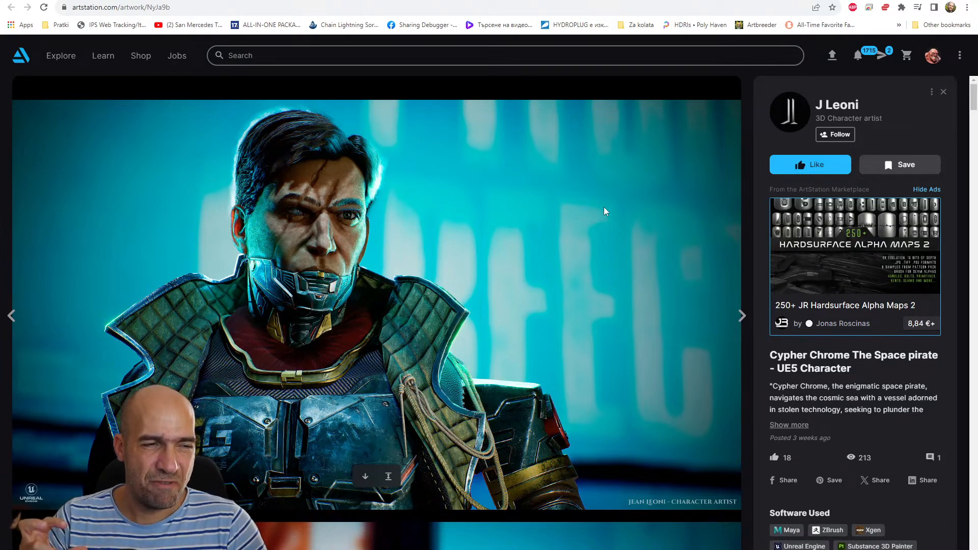
{"action": "scroll", "coordinate": [605, 211], "scroll_direction": "down", "scroll_amount": 8}
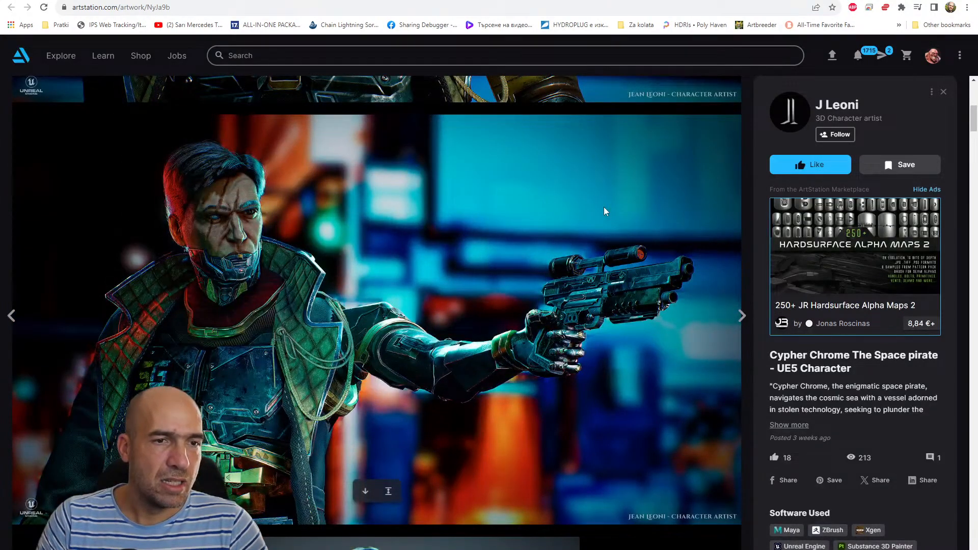
{"action": "scroll", "coordinate": [604, 210], "scroll_direction": "down", "scroll_amount": 8}
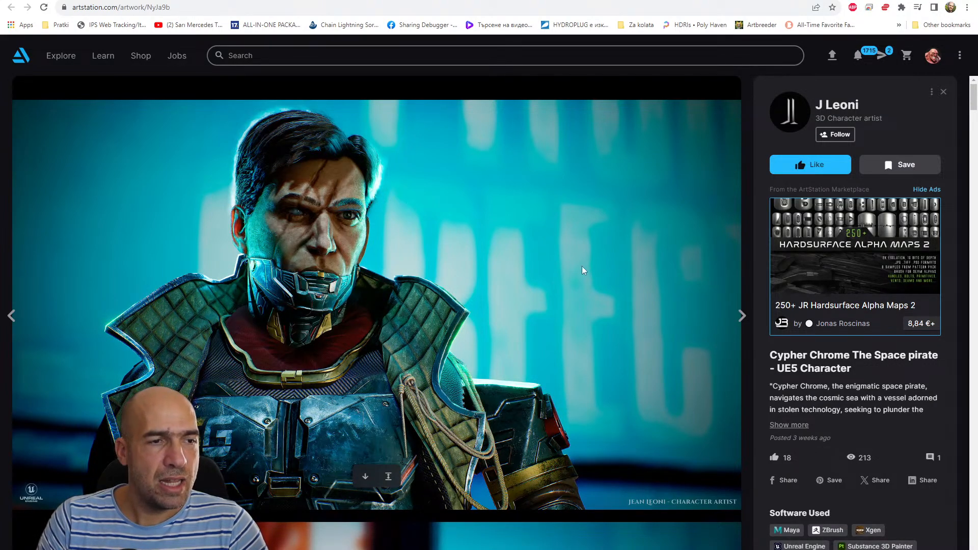
{"action": "scroll", "coordinate": [582, 269], "scroll_direction": "down", "scroll_amount": 7}
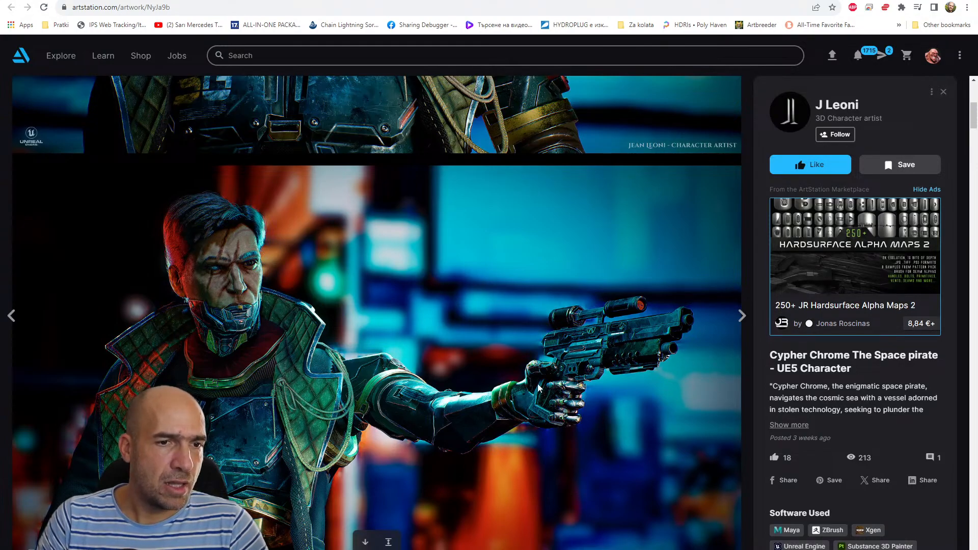
{"action": "scroll", "coordinate": [538, 389], "scroll_direction": "down", "scroll_amount": 10}
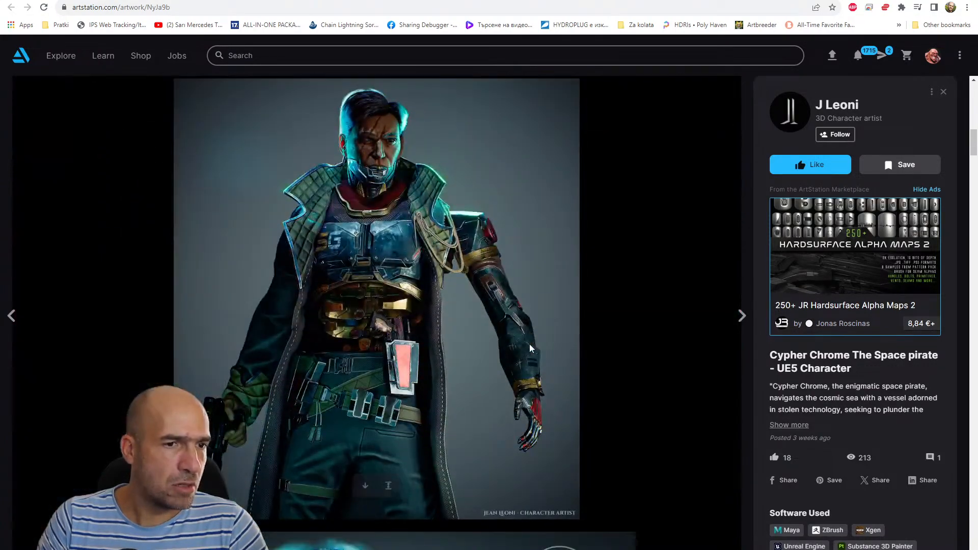
{"action": "scroll", "coordinate": [530, 345], "scroll_direction": "down", "scroll_amount": 12}
{"action": "scroll", "coordinate": [530, 301], "scroll_direction": "up", "scroll_amount": 4}
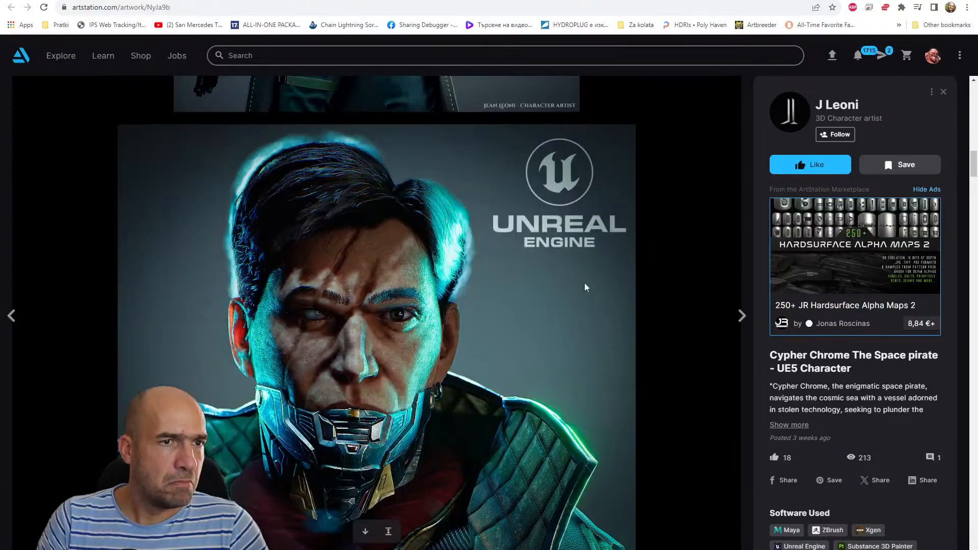
Open the Sculpted Memories artwork from the artist's portfolio, examine its character renders, and return to the portfolio overview
{"action": "left_click", "coordinate": [846, 105]}
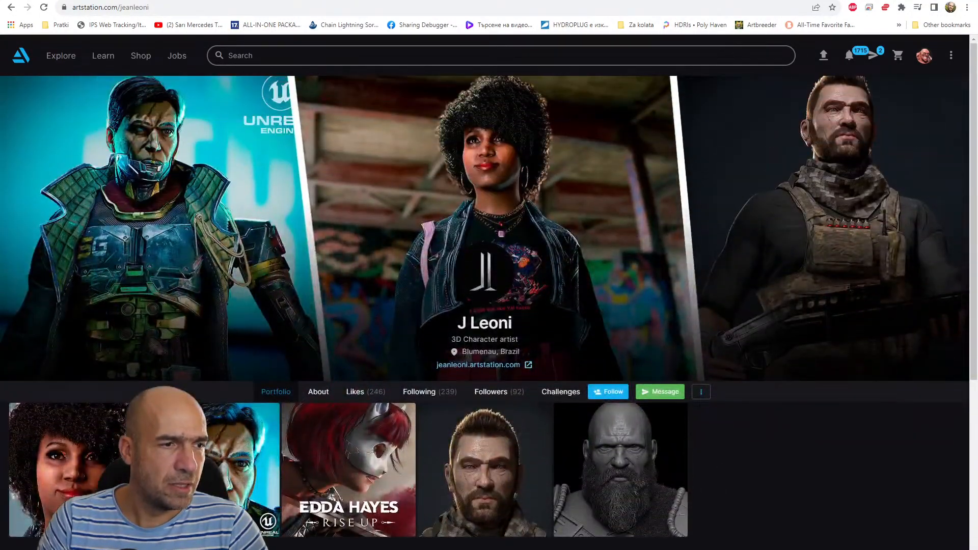
{"action": "left_click", "coordinate": [110, 459]}
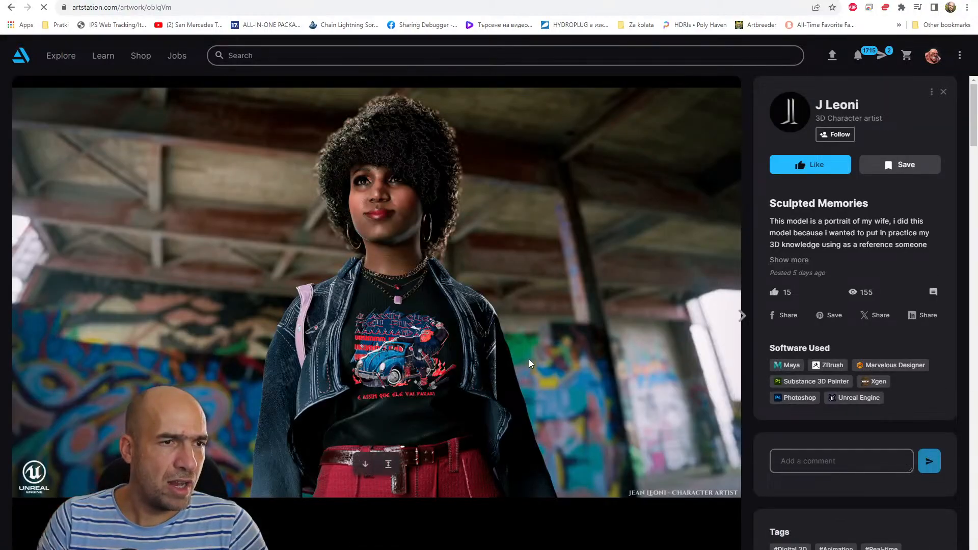
{"action": "scroll", "coordinate": [568, 350], "scroll_direction": "down", "scroll_amount": 5}
{"action": "scroll", "coordinate": [567, 350], "scroll_direction": "down", "scroll_amount": 4}
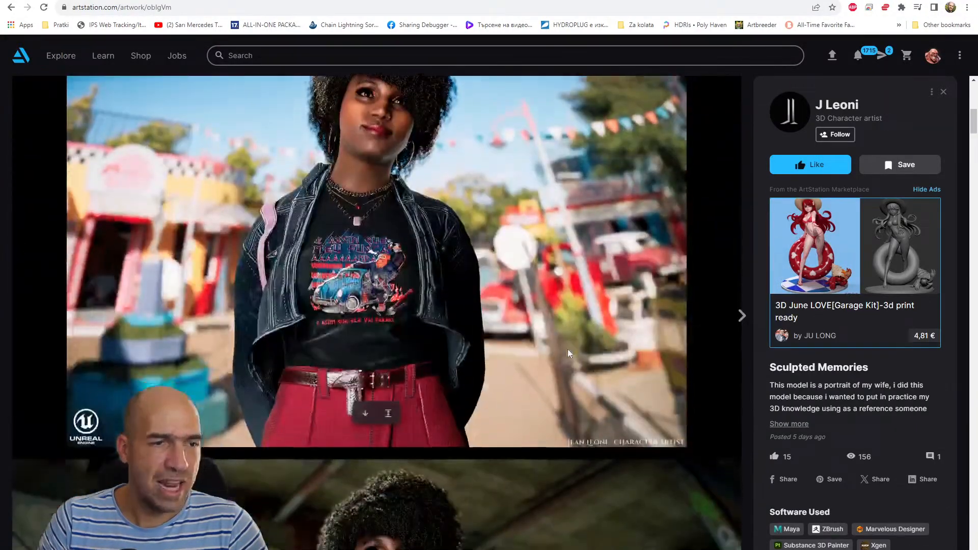
{"action": "scroll", "coordinate": [567, 350], "scroll_direction": "down", "scroll_amount": 14}
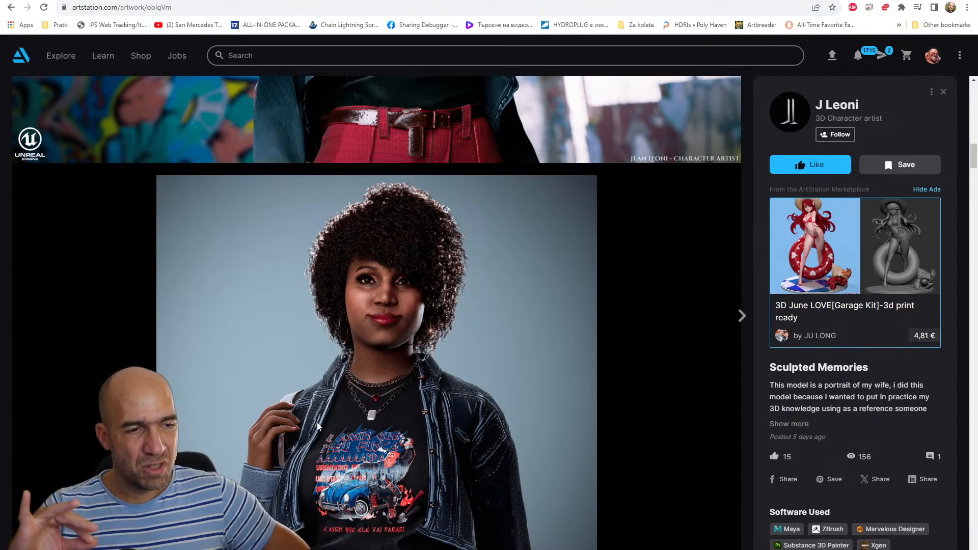
{"action": "scroll", "coordinate": [317, 423], "scroll_direction": "up", "scroll_amount": 3}
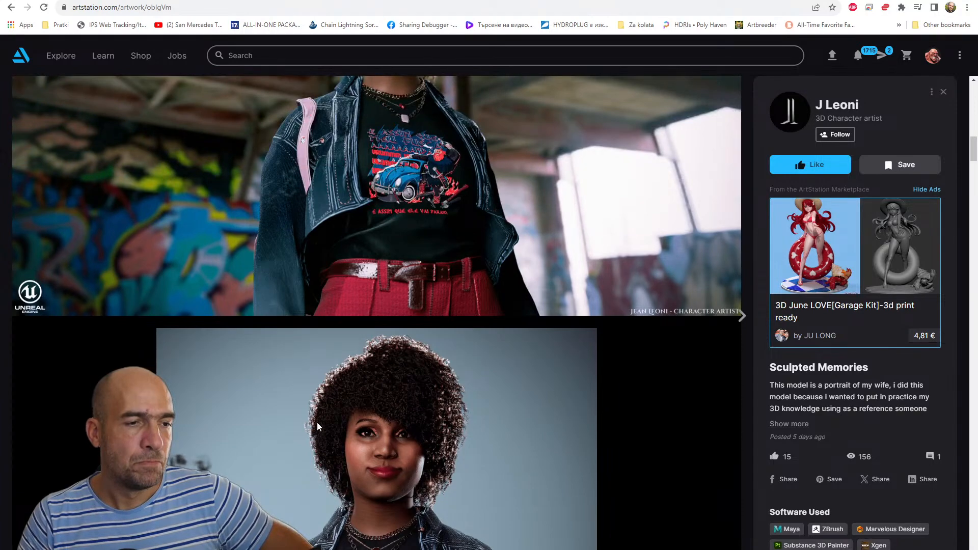
{"action": "scroll", "coordinate": [317, 423], "scroll_direction": "up", "scroll_amount": 10}
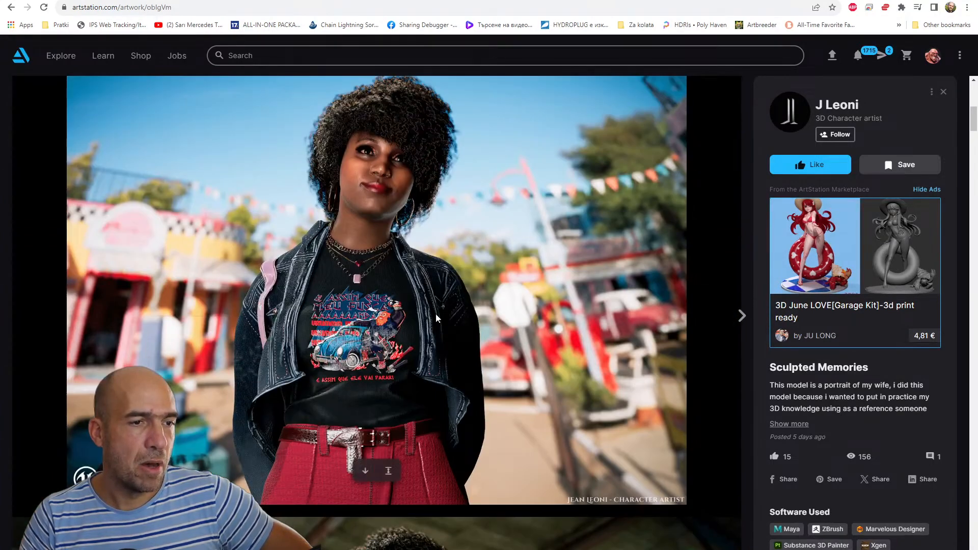
{"action": "left_click", "coordinate": [836, 107]}
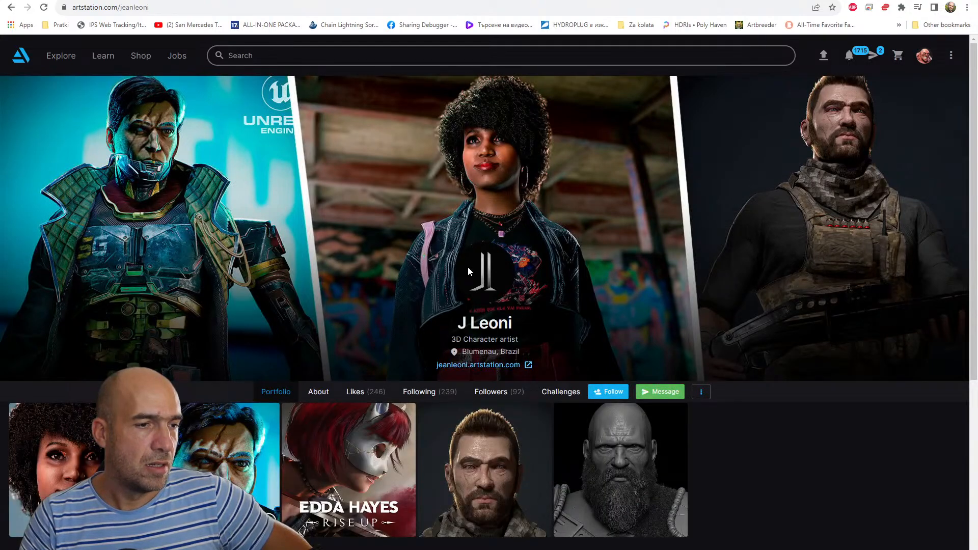
Open the Navy Seal Jeremy artwork from the portfolio and examine its face, wireframe and first body renders
{"action": "scroll", "coordinate": [467, 267], "scroll_direction": "down", "scroll_amount": 1}
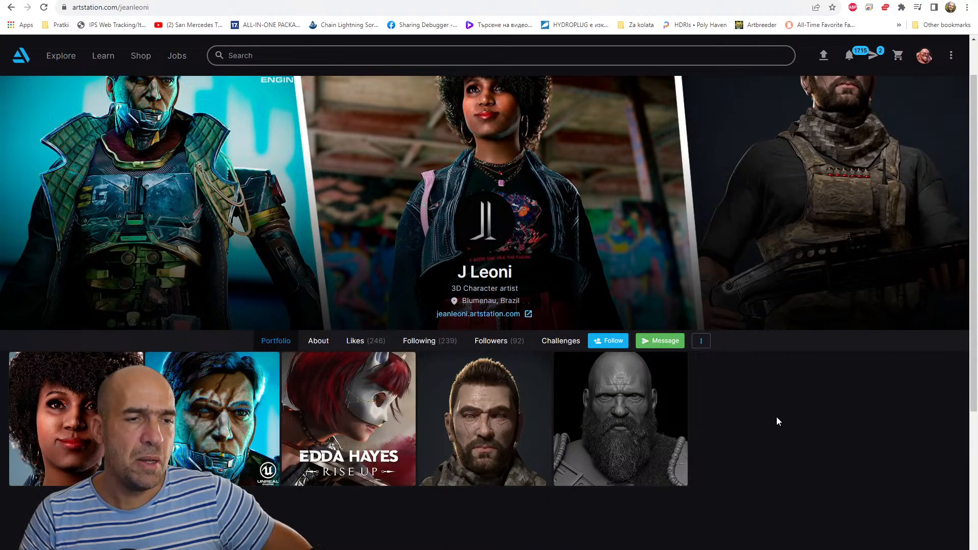
{"action": "left_click", "coordinate": [519, 387]}
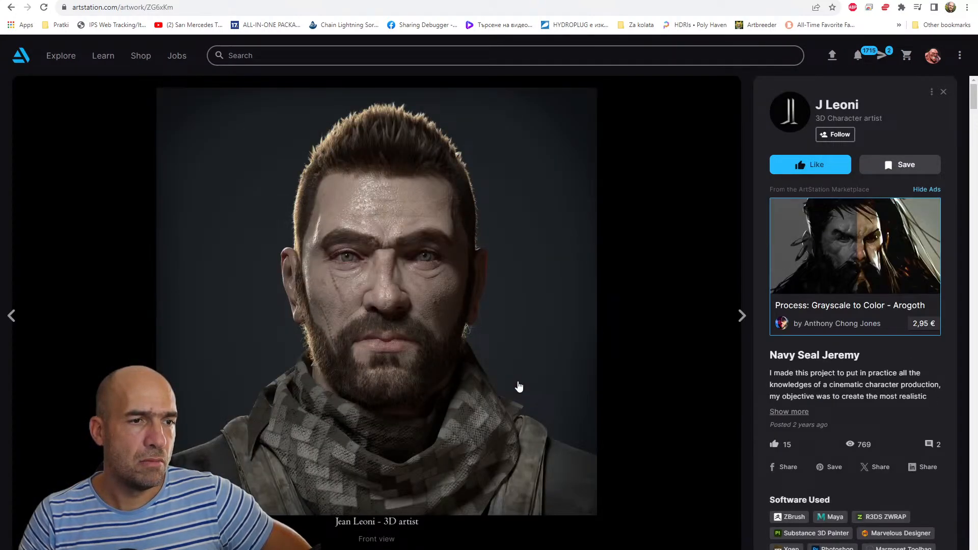
{"action": "scroll", "coordinate": [519, 387], "scroll_direction": "down", "scroll_amount": 18}
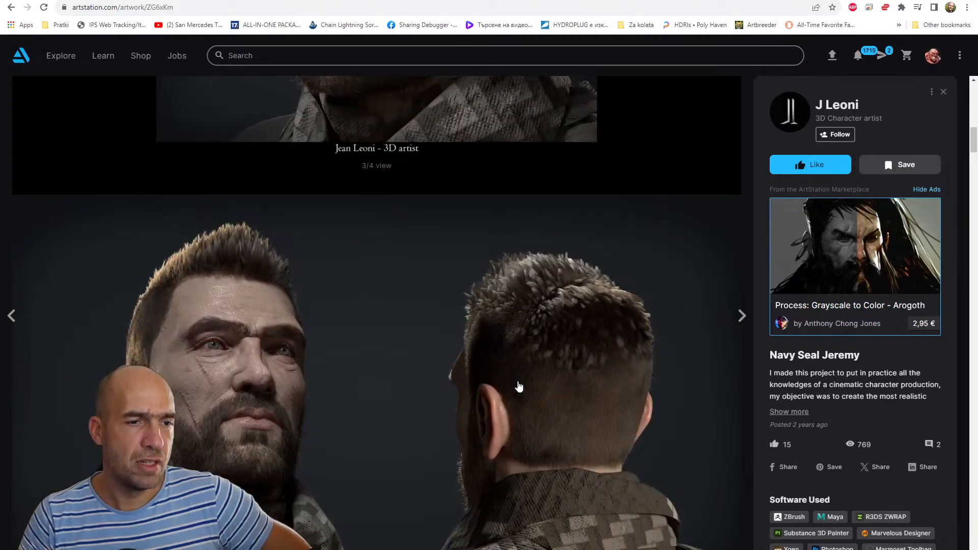
{"action": "scroll", "coordinate": [519, 387], "scroll_direction": "down", "scroll_amount": 20}
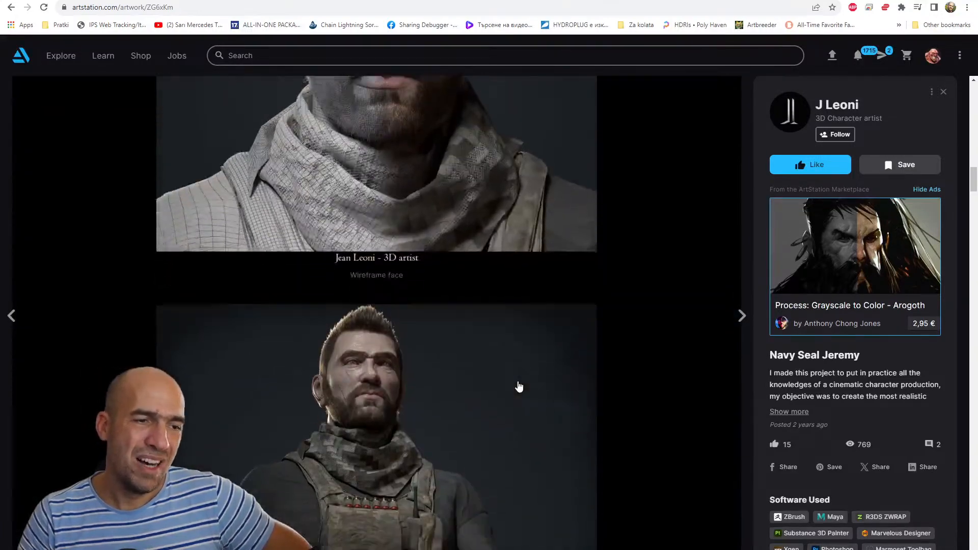
{"action": "scroll", "coordinate": [519, 386], "scroll_direction": "down", "scroll_amount": 5}
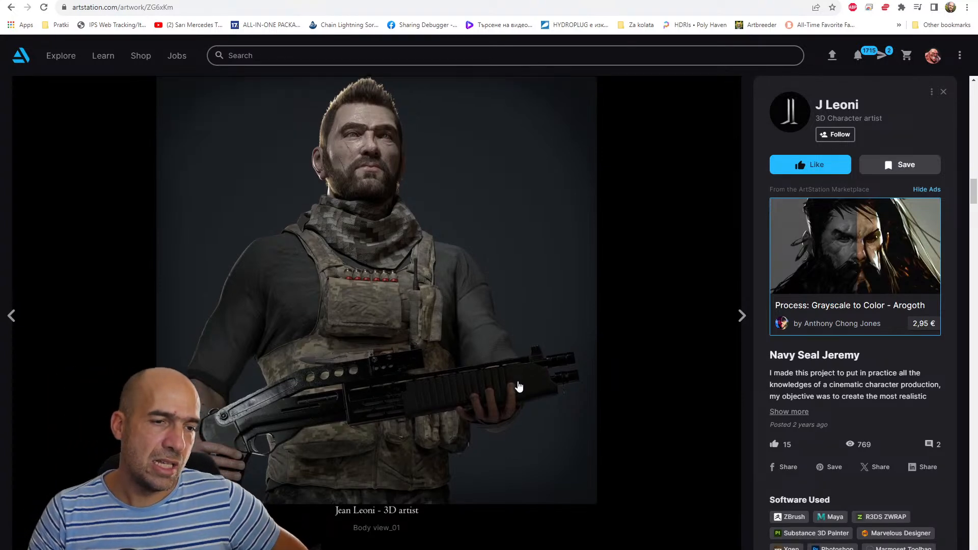
{"action": "scroll", "coordinate": [519, 387], "scroll_direction": "down", "scroll_amount": 8}
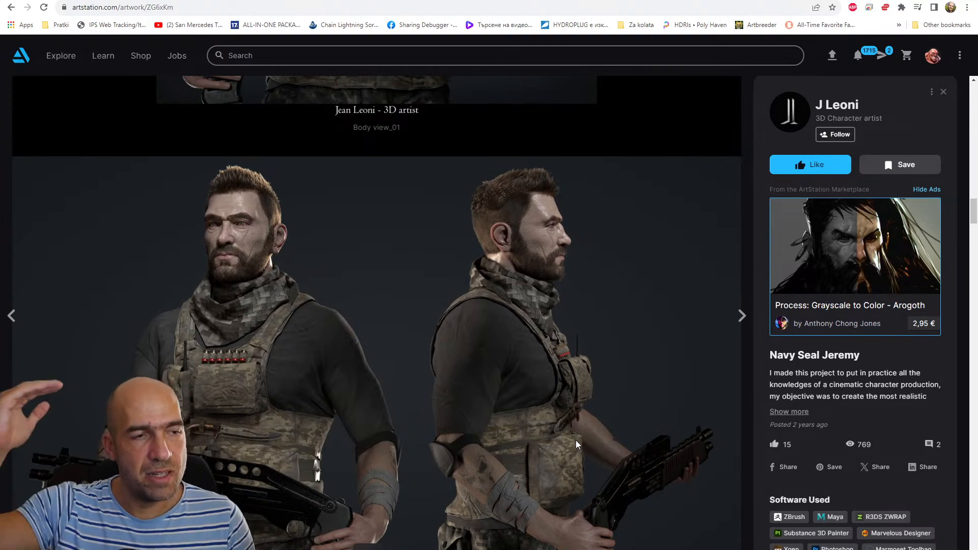
Examine the remaining Navy Seal Jeremy body views, including the sunset render and full-body turnaround, and return to the artist's portfolio
{"action": "scroll", "coordinate": [576, 444], "scroll_direction": "down", "scroll_amount": 6}
{"action": "scroll", "coordinate": [573, 451], "scroll_direction": "down", "scroll_amount": 5}
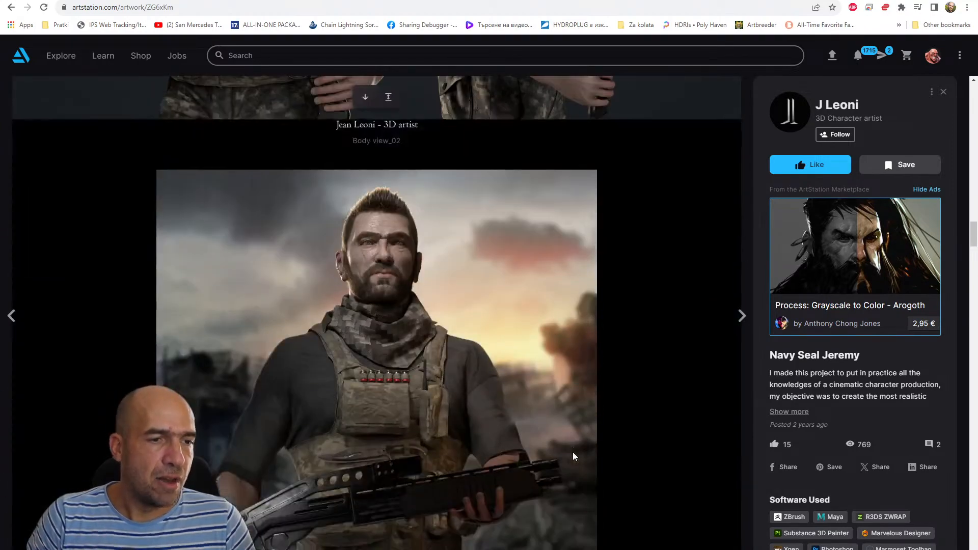
{"action": "scroll", "coordinate": [573, 451], "scroll_direction": "up", "scroll_amount": 8}
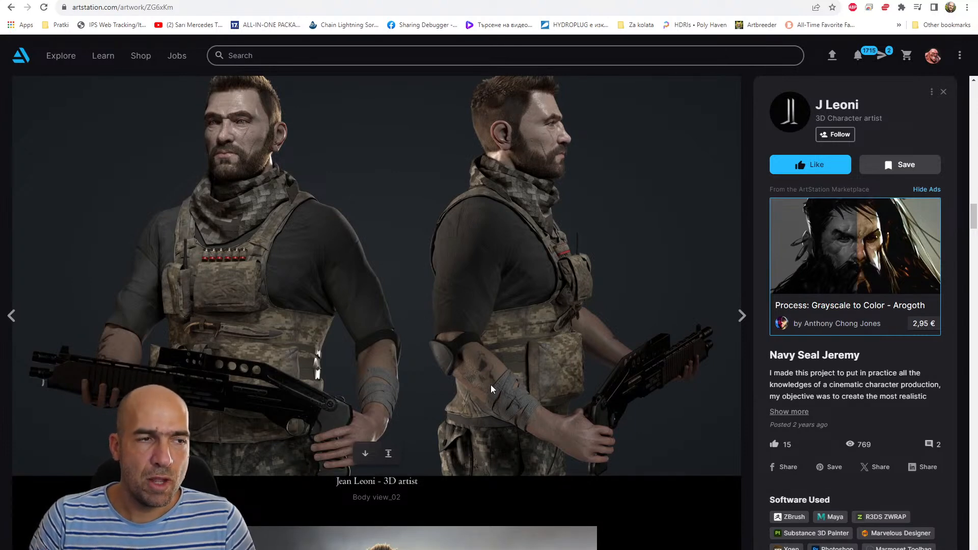
{"action": "scroll", "coordinate": [491, 386], "scroll_direction": "down", "scroll_amount": 6}
{"action": "scroll", "coordinate": [490, 384], "scroll_direction": "down", "scroll_amount": 12}
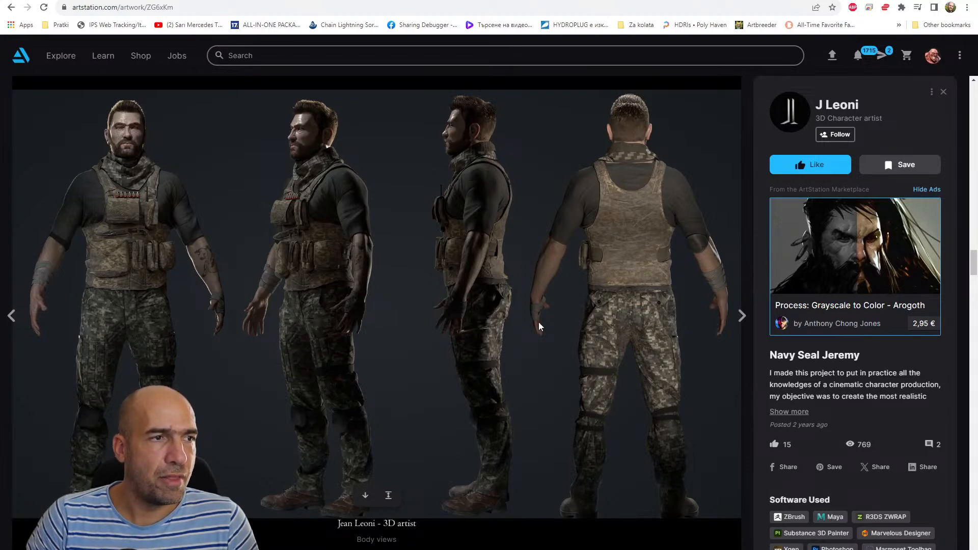
{"action": "scroll", "coordinate": [531, 250], "scroll_direction": "down", "scroll_amount": 5}
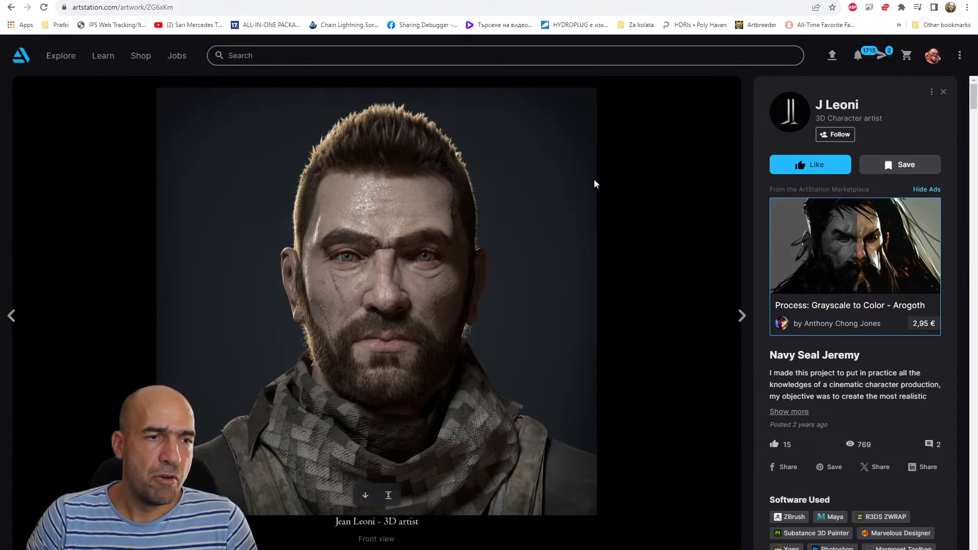
{"action": "left_click", "coordinate": [846, 109]}
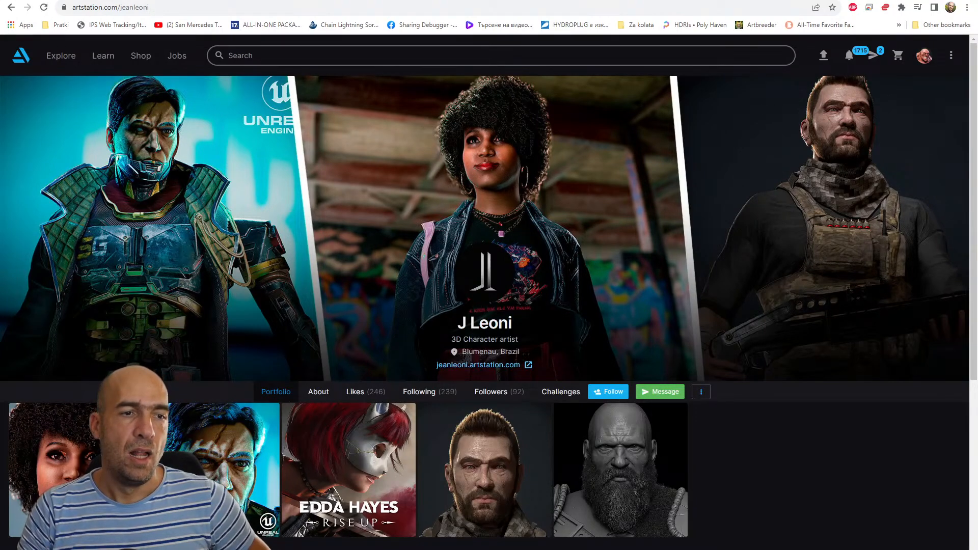
Switch to Blender and inspect the blue character's head, collar and shoulder ornaments from several angles
{"action": "key", "text": "alt+Tab"}
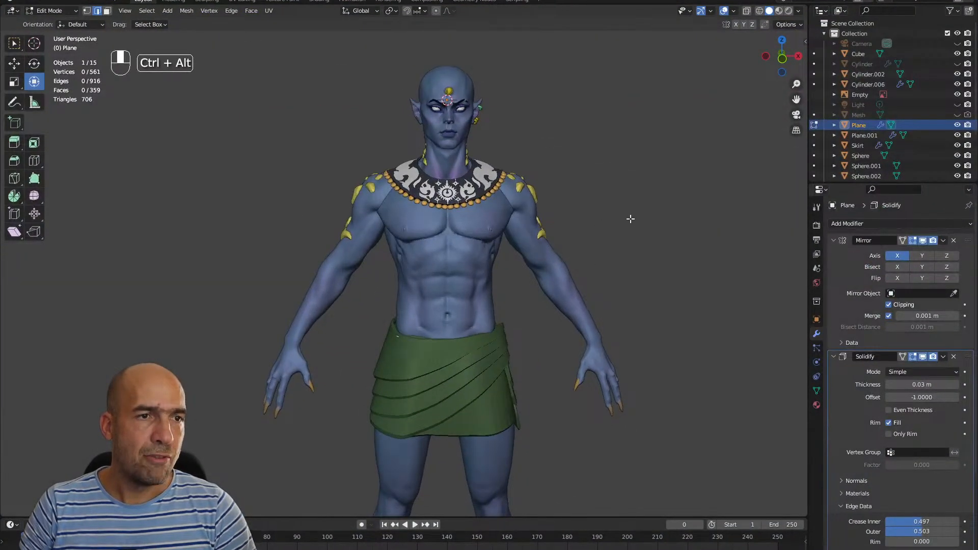
{"action": "scroll", "coordinate": [629, 219], "scroll_direction": "up", "scroll_amount": 4}
{"action": "middle_click_drag", "start_coordinate": [631, 195], "coordinate": [599, 238], "text": "alt+shift"}
{"action": "middle_click_drag", "start_coordinate": [599, 239], "coordinate": [578, 234], "text": "alt"}
{"action": "scroll", "coordinate": [578, 233], "scroll_direction": "down", "scroll_amount": 5}
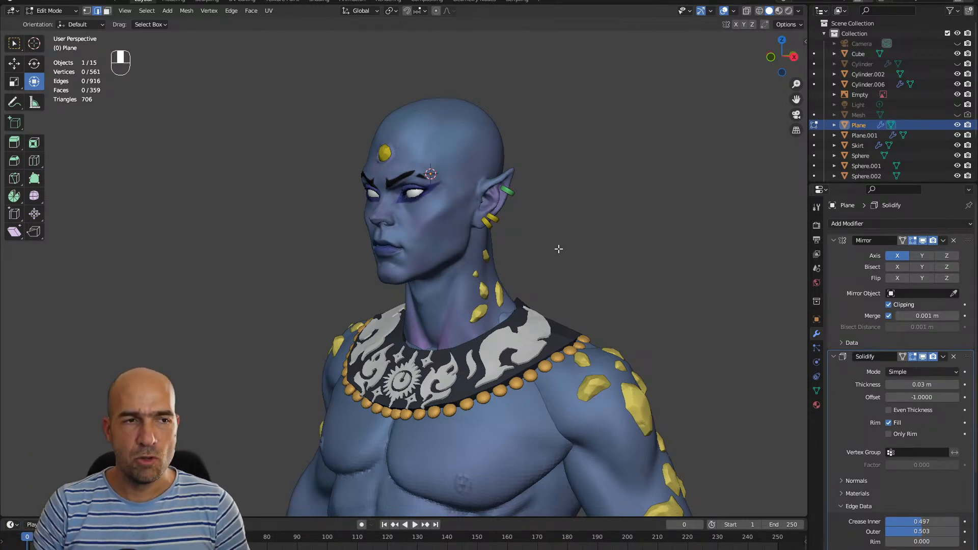
{"action": "middle_click_drag", "start_coordinate": [559, 249], "coordinate": [626, 252]}
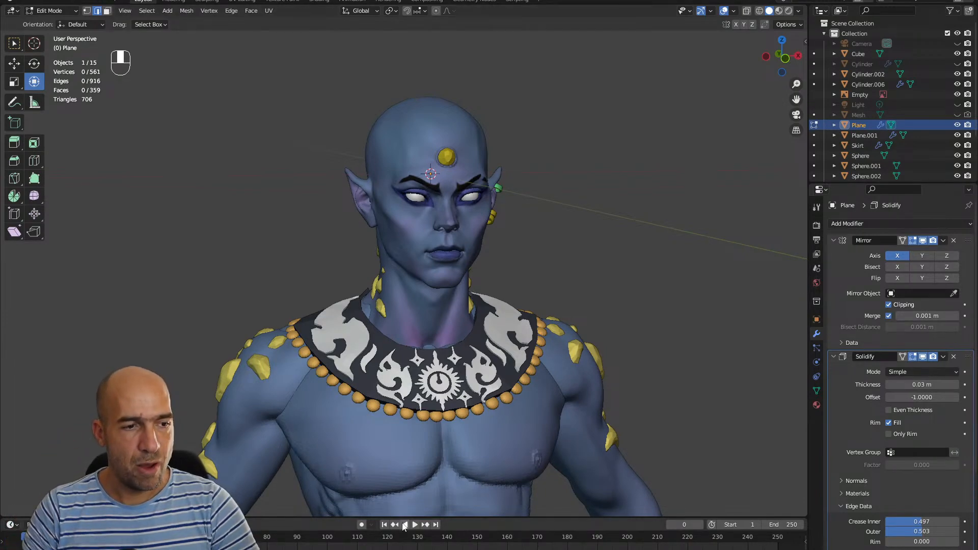
Bring up the concept art reference and compare its head drawing with the model's head at a matching three-quarter angle
{"action": "key", "text": "alt+Tab"}
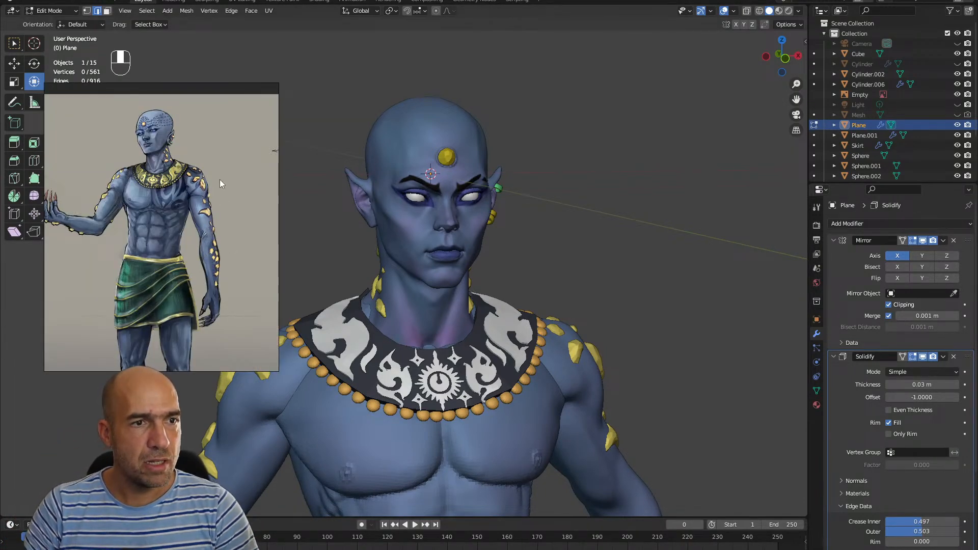
{"action": "middle_click_drag", "start_coordinate": [203, 199], "coordinate": [129, 235]}
{"action": "middle_click_drag", "start_coordinate": [210, 227], "coordinate": [132, 229]}
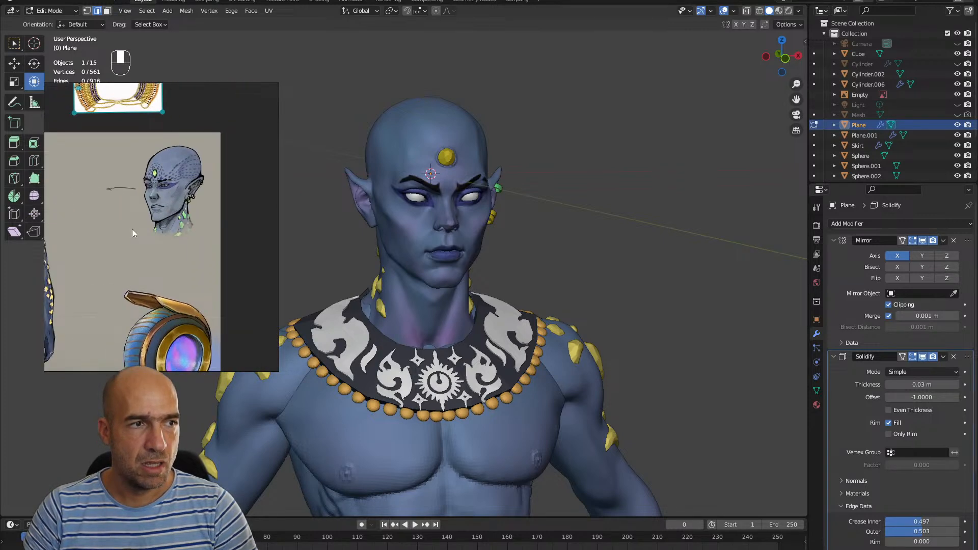
{"action": "scroll", "coordinate": [133, 227], "scroll_direction": "up", "scroll_amount": 3}
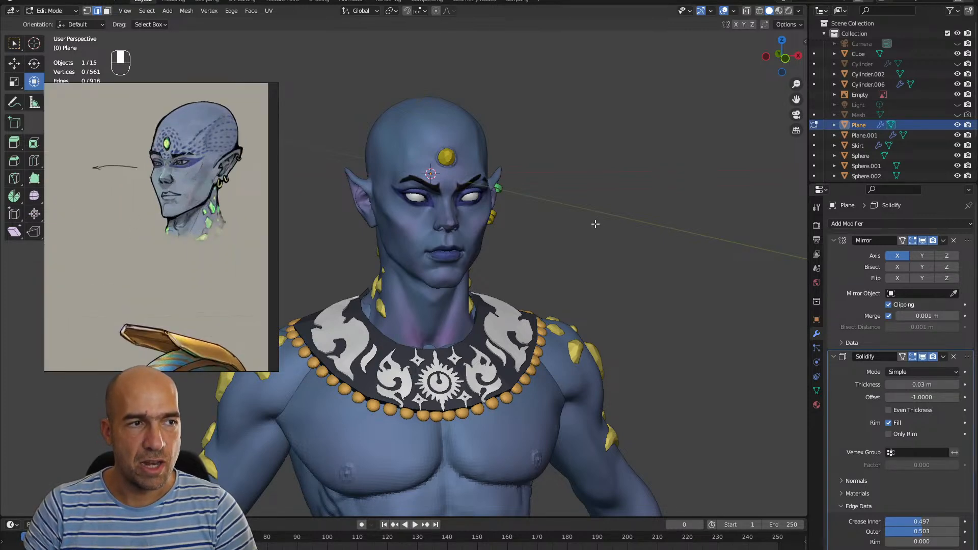
{"action": "mouse_move", "coordinate": [587, 253]}
{"action": "left_mouse_down", "text": "alt"}
{"action": "mouse_move", "coordinate": [581, 240]}
{"action": "mouse_move", "coordinate": [588, 245]}
{"action": "left_mouse_up", "text": "alt"}
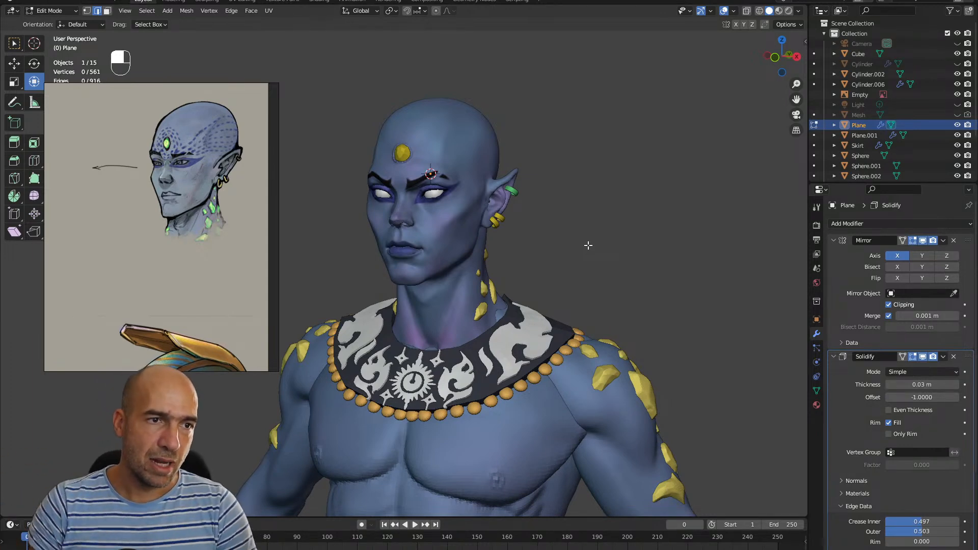
{"action": "mouse_move", "coordinate": [601, 229]}
{"action": "left_mouse_down", "text": "alt"}
{"action": "mouse_move", "coordinate": [699, 227]}
{"action": "mouse_move", "coordinate": [583, 229]}
{"action": "left_mouse_up", "text": "alt"}
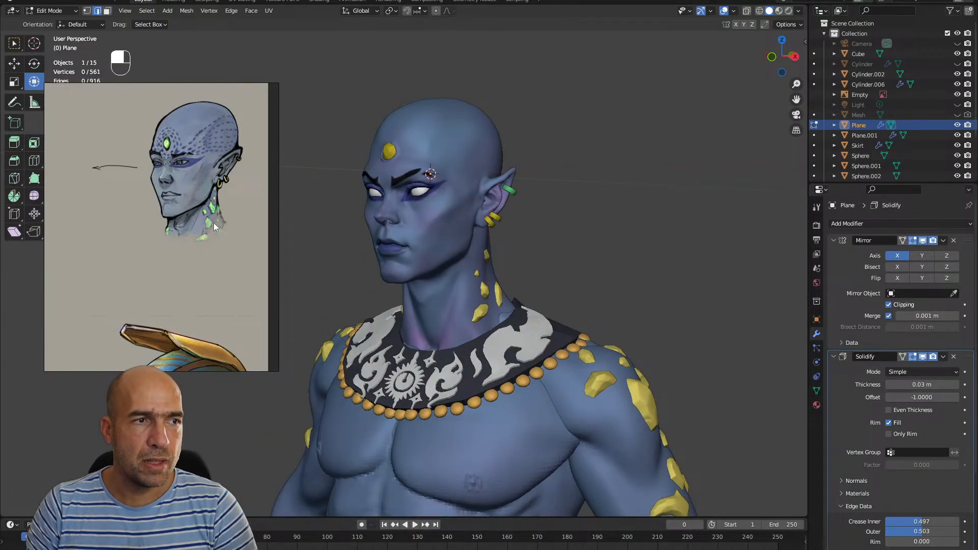
{"action": "left_click_drag", "start_coordinate": [122, 220], "coordinate": [342, 228], "text": "alt"}
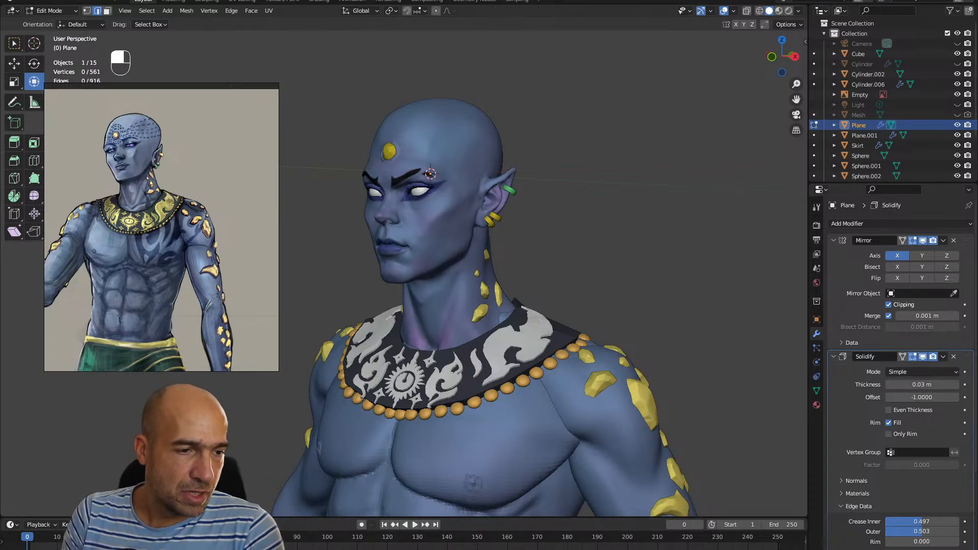
Return to Discord's artstation-portfolios channel and open the ArtStation portfolio linked in the August 25 post
{"action": "key", "text": "alt+Tab"}
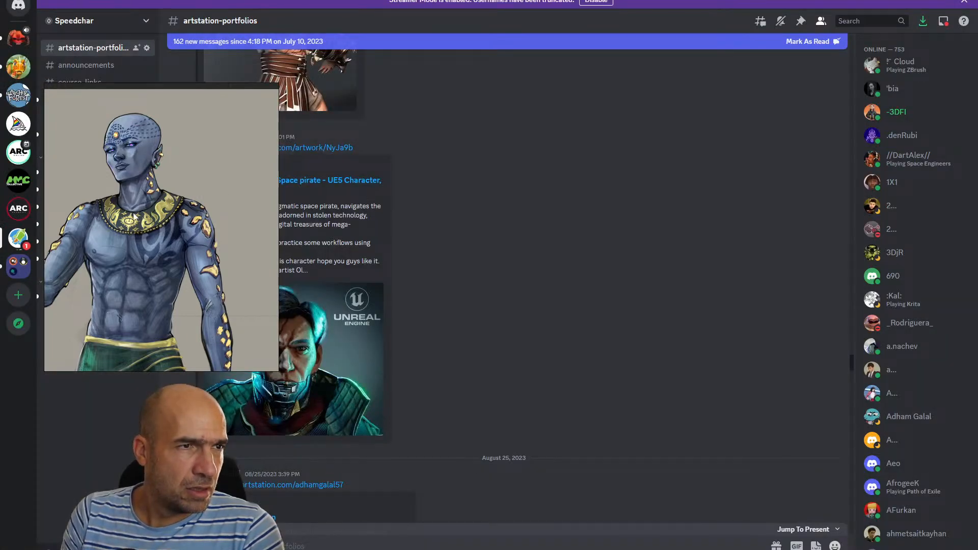
{"action": "scroll", "coordinate": [421, 397], "scroll_direction": "down", "scroll_amount": 2}
{"action": "scroll", "coordinate": [422, 400], "scroll_direction": "down", "scroll_amount": 2}
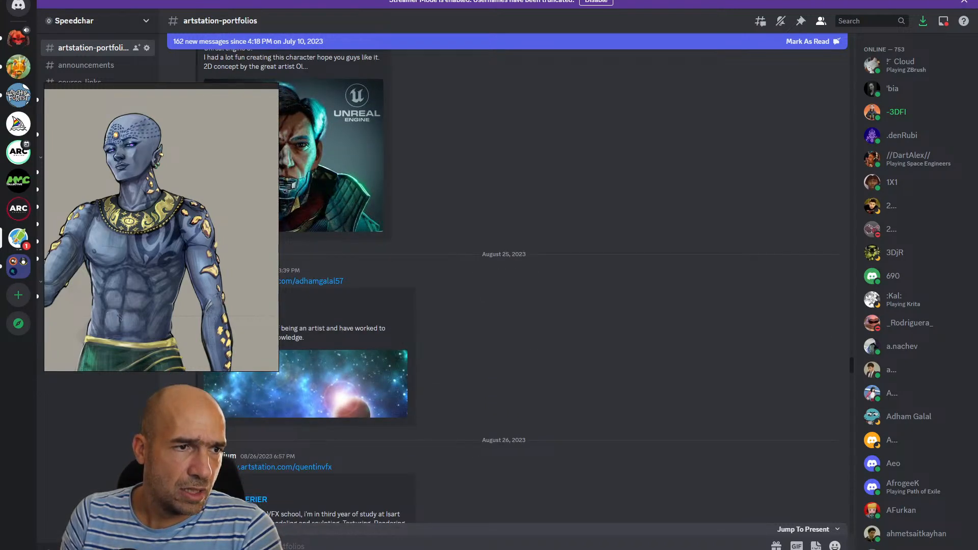
{"action": "scroll", "coordinate": [289, 261], "scroll_direction": "down", "scroll_amount": 1}
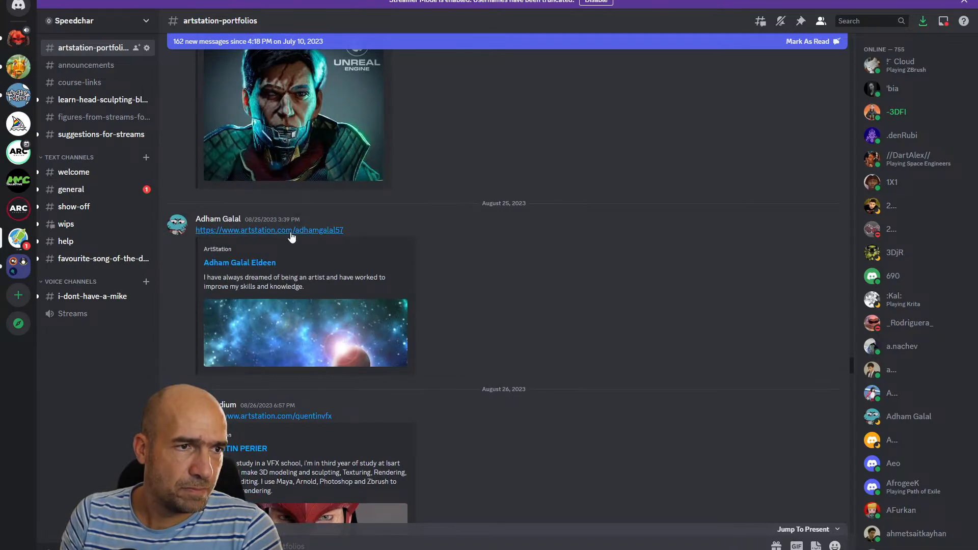
{"action": "left_click_drag", "start_coordinate": [976, 158], "coordinate": [732, 102]}
{"action": "left_click", "coordinate": [925, 97]}
Look over the character and prop thumbnails across the whole portfolio page
{"action": "scroll", "coordinate": [813, 203], "scroll_direction": "down", "scroll_amount": 3}
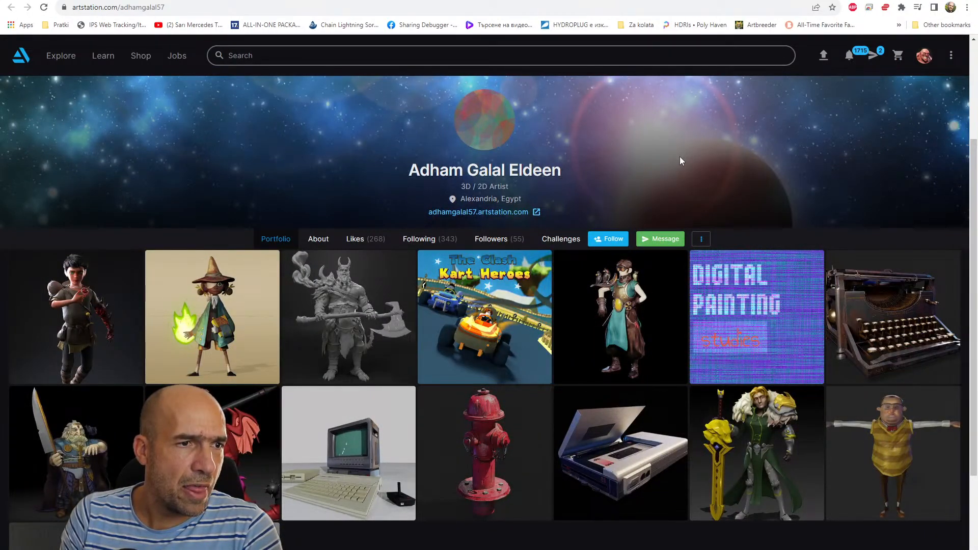
{"action": "scroll", "coordinate": [412, 106], "scroll_direction": "down", "scroll_amount": 1}
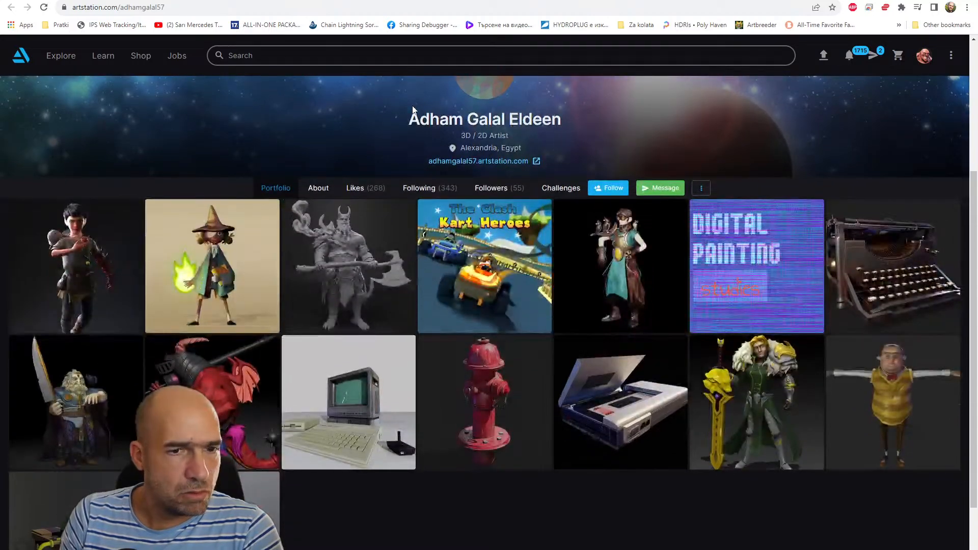
{"action": "scroll", "coordinate": [412, 110], "scroll_direction": "down", "scroll_amount": 2}
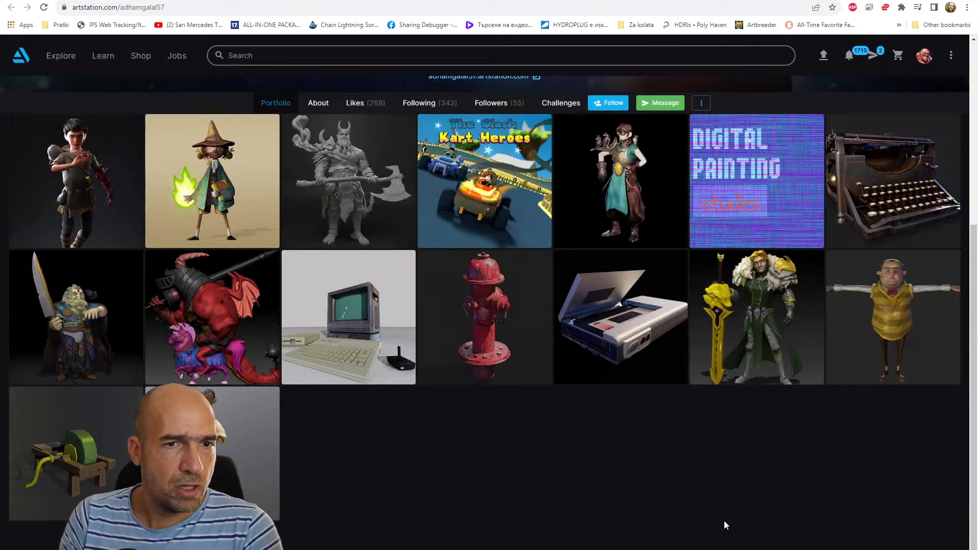
Open the Dragon warrior artwork and examine its side, front and colored renders of the dragon knight on the pink horse
{"action": "left_click", "coordinate": [203, 309]}
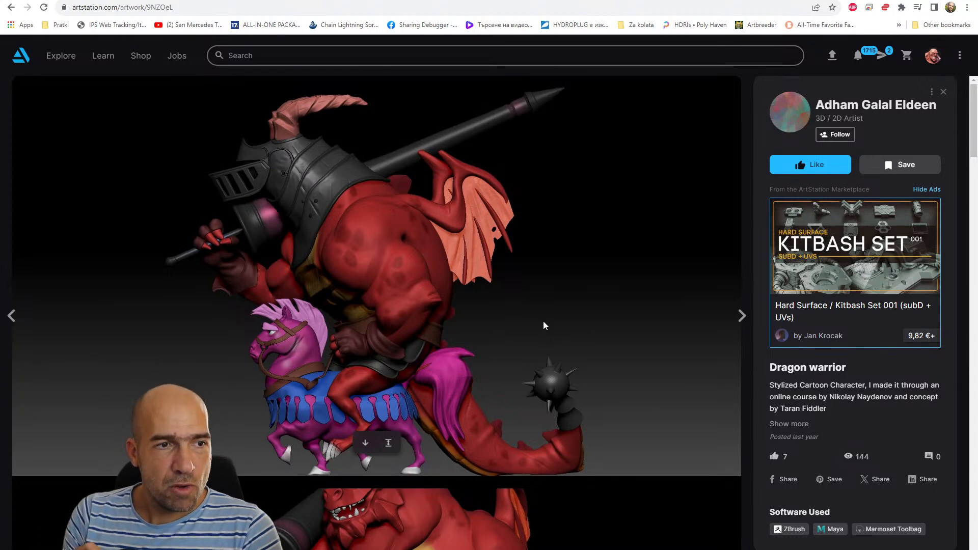
{"action": "scroll", "coordinate": [543, 321], "scroll_direction": "down", "scroll_amount": 6}
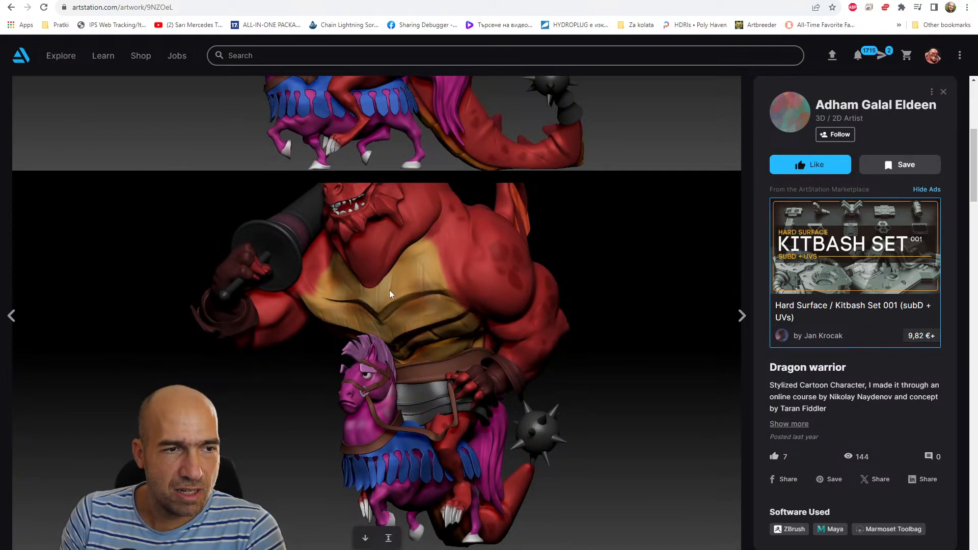
{"action": "scroll", "coordinate": [427, 319], "scroll_direction": "down", "scroll_amount": 3}
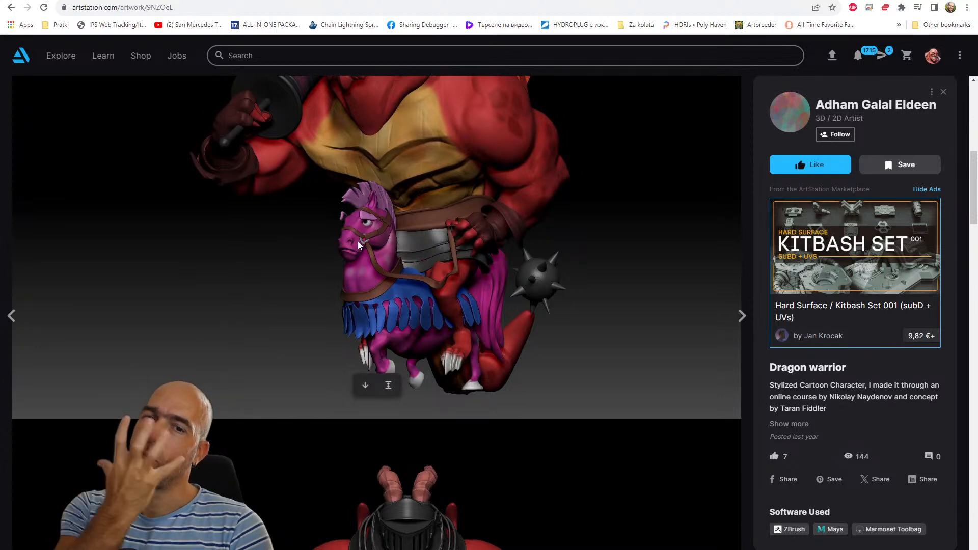
{"action": "scroll", "coordinate": [358, 244], "scroll_direction": "down", "scroll_amount": 4}
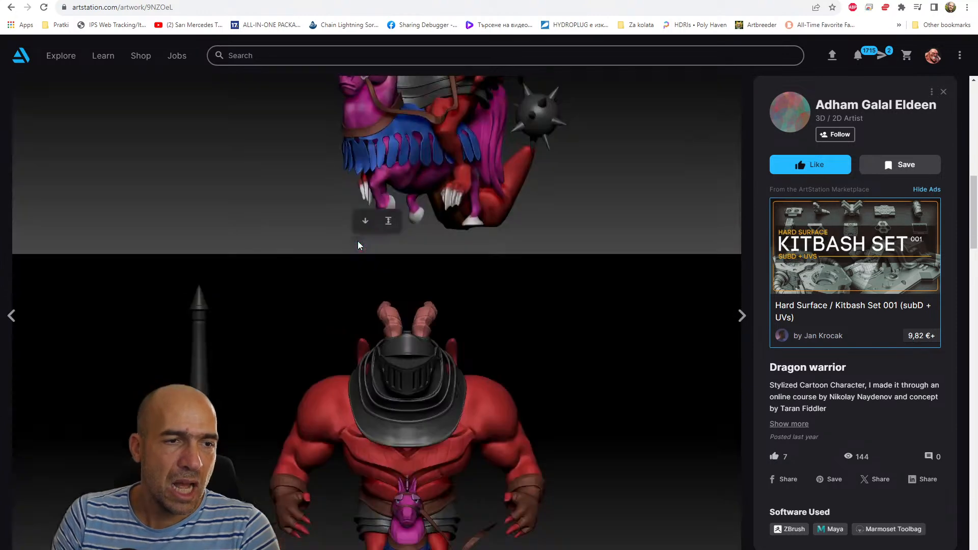
{"action": "scroll", "coordinate": [359, 244], "scroll_direction": "down", "scroll_amount": 10}
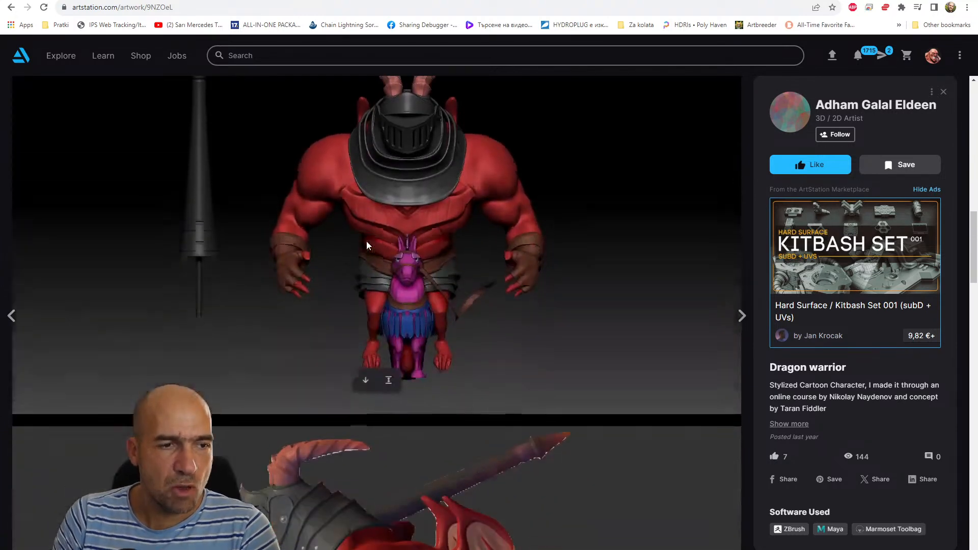
{"action": "scroll", "coordinate": [426, 299], "scroll_direction": "down", "scroll_amount": 3}
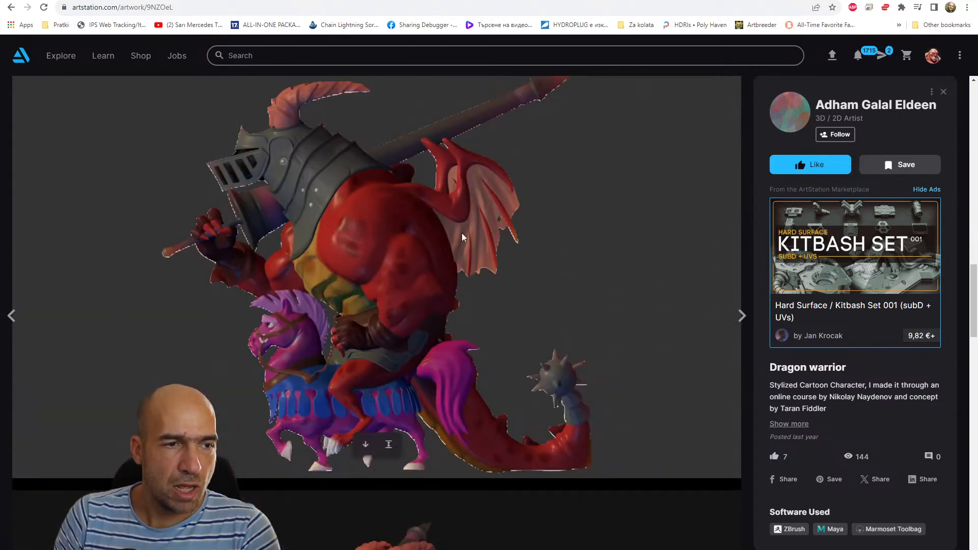
{"action": "scroll", "coordinate": [434, 267], "scroll_direction": "up", "scroll_amount": 20}
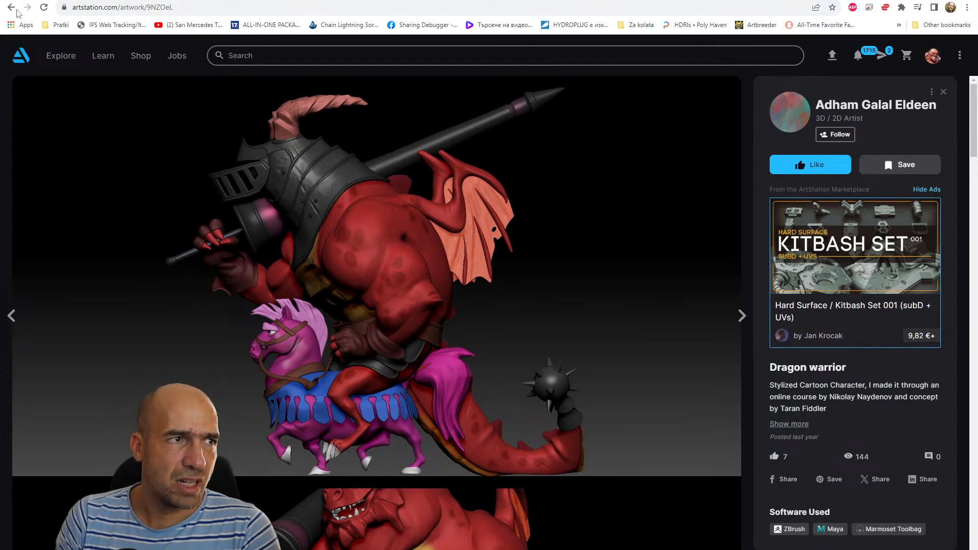
Open the Character concept artwork and examine the grey sculpt of the horned warrior with the axe from front, back and side
{"action": "scroll", "coordinate": [607, 447], "scroll_direction": "up", "scroll_amount": 1}
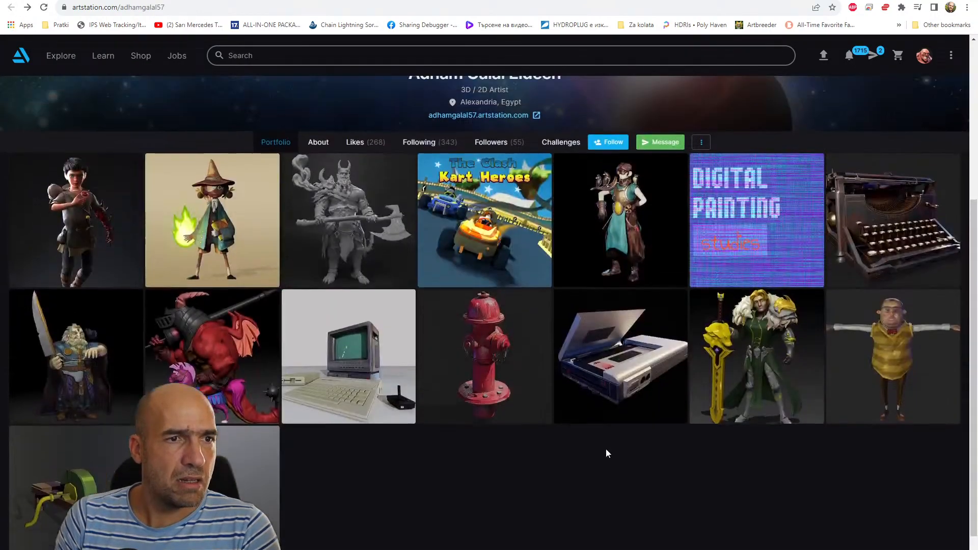
{"action": "left_click", "coordinate": [341, 252]}
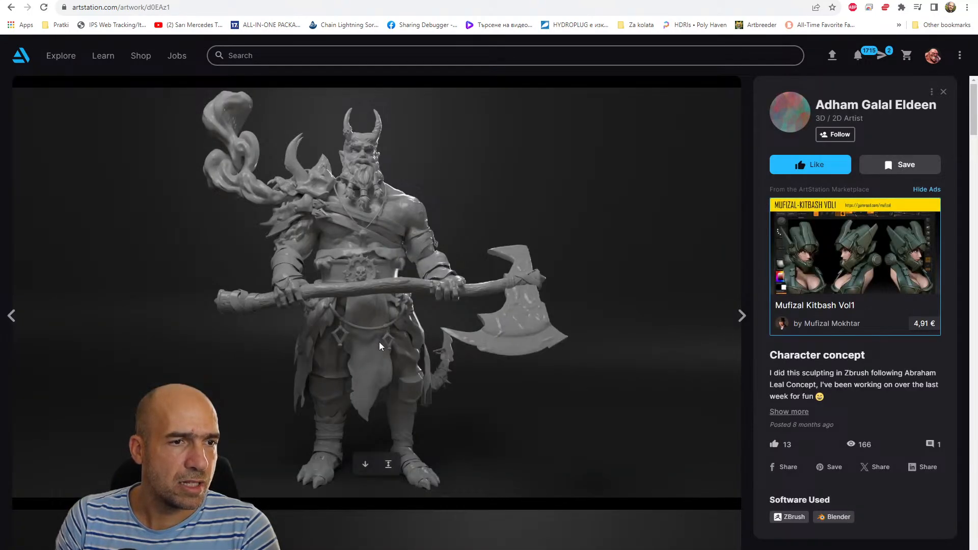
{"action": "scroll", "coordinate": [484, 438], "scroll_direction": "down", "scroll_amount": 8}
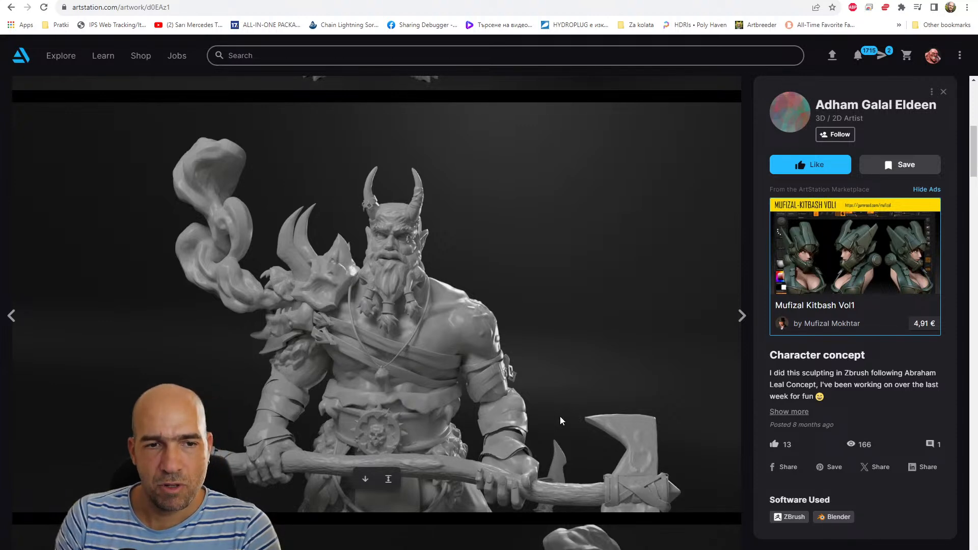
{"action": "scroll", "coordinate": [560, 416], "scroll_direction": "down", "scroll_amount": 12}
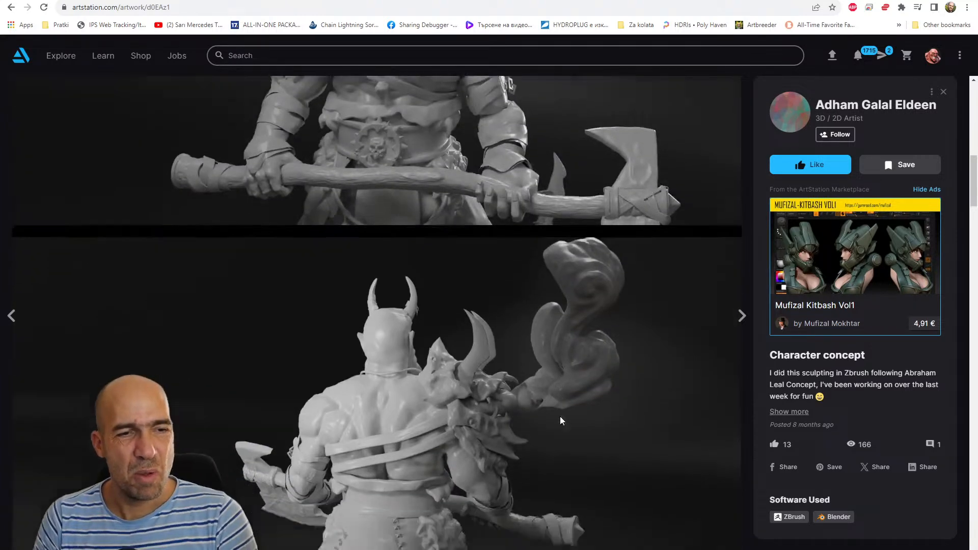
{"action": "scroll", "coordinate": [560, 421], "scroll_direction": "down", "scroll_amount": 5}
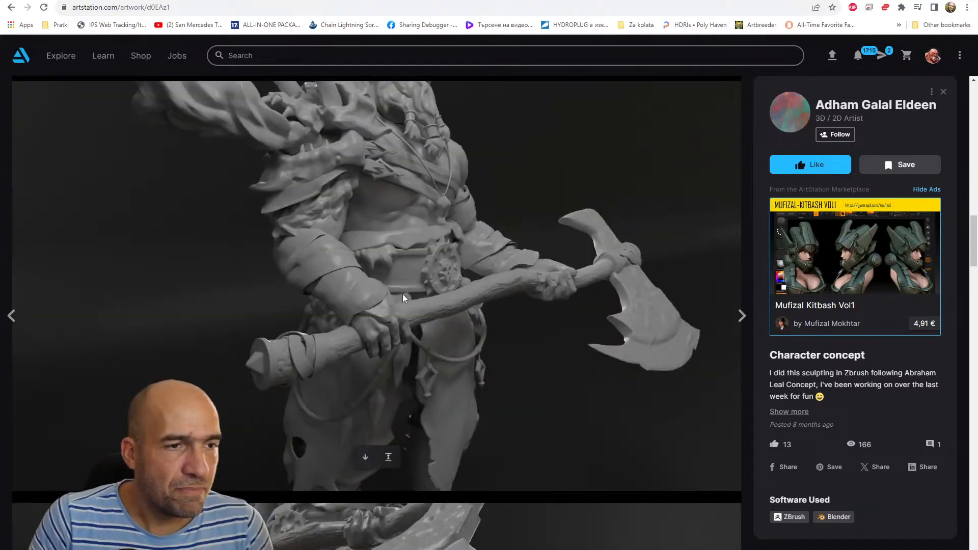
{"action": "scroll", "coordinate": [405, 288], "scroll_direction": "down", "scroll_amount": 15}
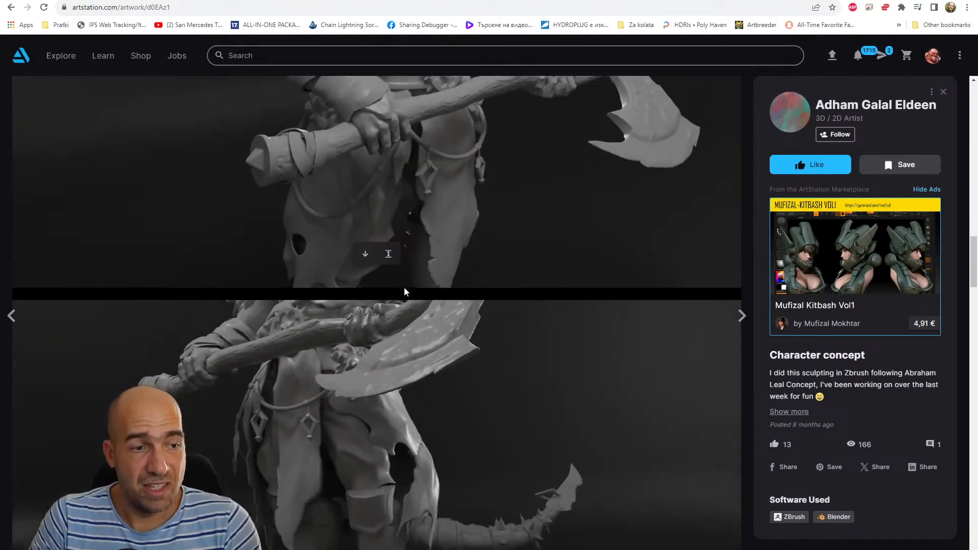
{"action": "scroll", "coordinate": [405, 291], "scroll_direction": "down", "scroll_amount": 9}
{"action": "scroll", "coordinate": [399, 297], "scroll_direction": "up", "scroll_amount": 5}
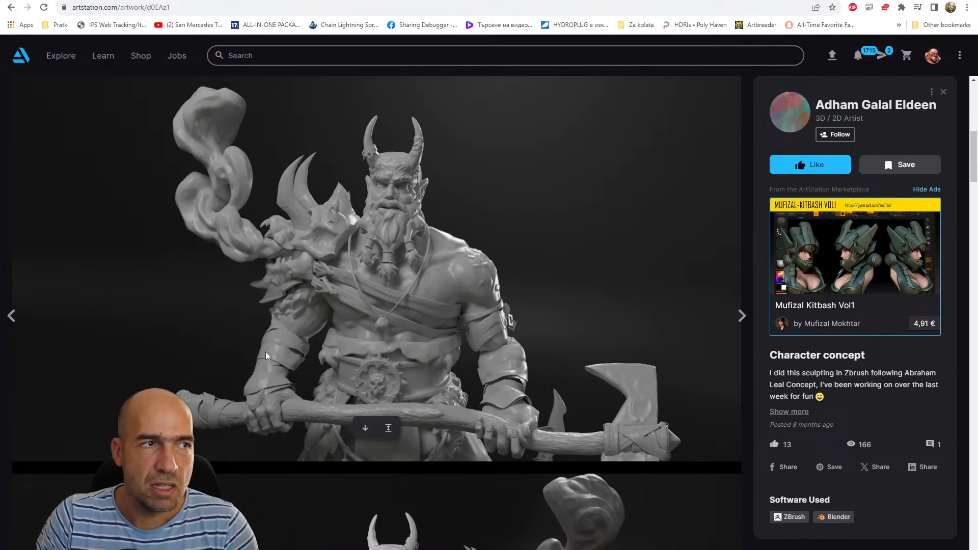
Return to the portfolio, open the Stylized 3D Character artwork and examine the boy's posed, front, back and grey sculpt renders
{"action": "left_click", "coordinate": [11, 8]}
{"action": "scroll", "coordinate": [225, 226], "scroll_direction": "down", "scroll_amount": 1}
{"action": "scroll", "coordinate": [225, 225], "scroll_direction": "up", "scroll_amount": 1}
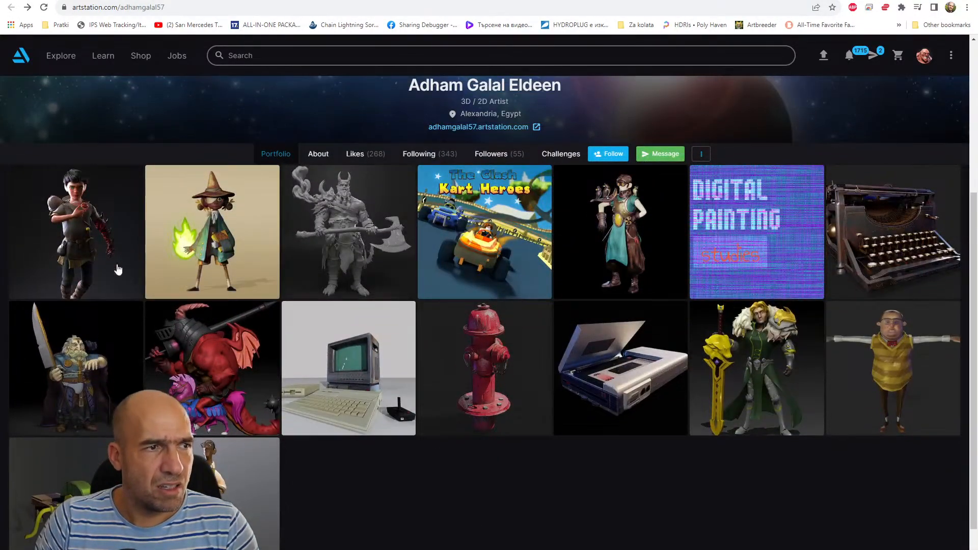
{"action": "left_click", "coordinate": [114, 248]}
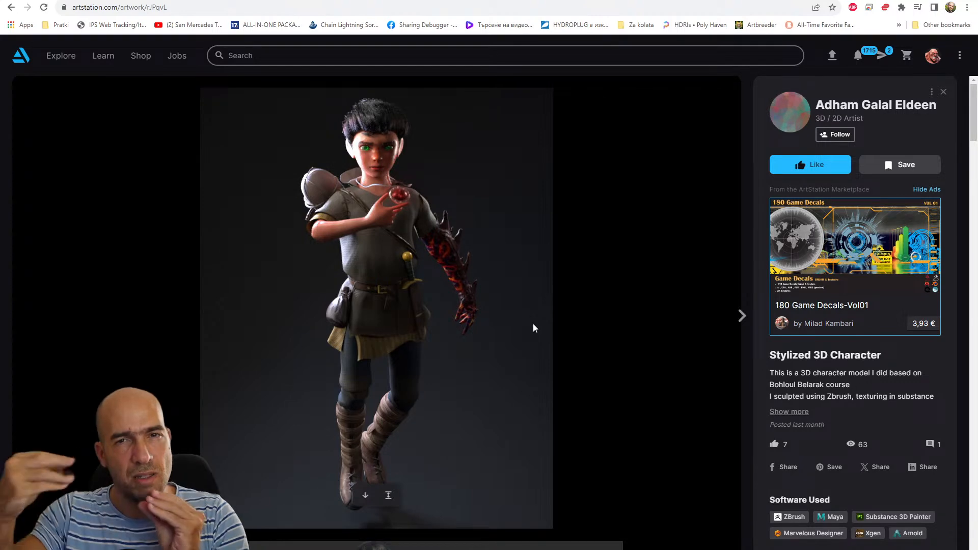
{"action": "scroll", "coordinate": [533, 324], "scroll_direction": "down", "scroll_amount": 6}
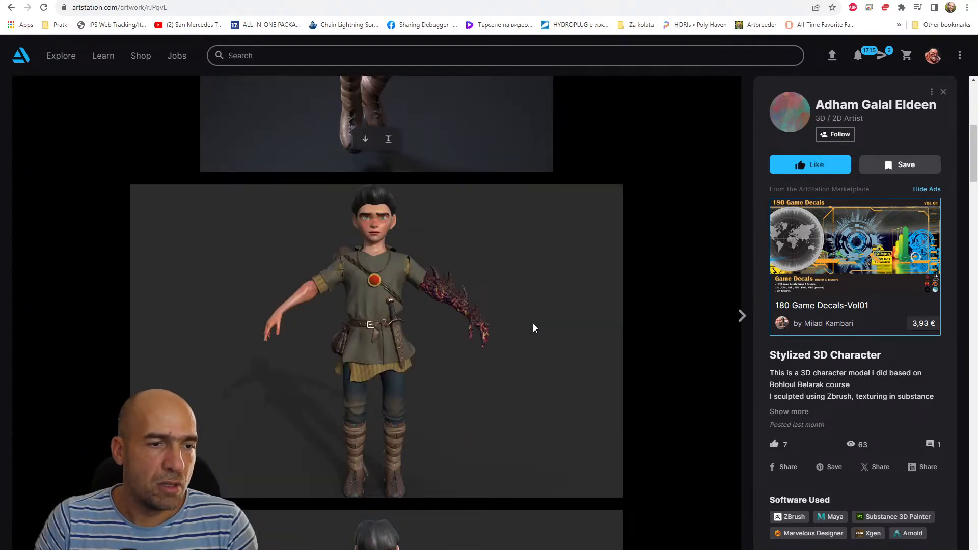
{"action": "scroll", "coordinate": [448, 355], "scroll_direction": "down", "scroll_amount": 5}
{"action": "scroll", "coordinate": [435, 356], "scroll_direction": "down", "scroll_amount": 2}
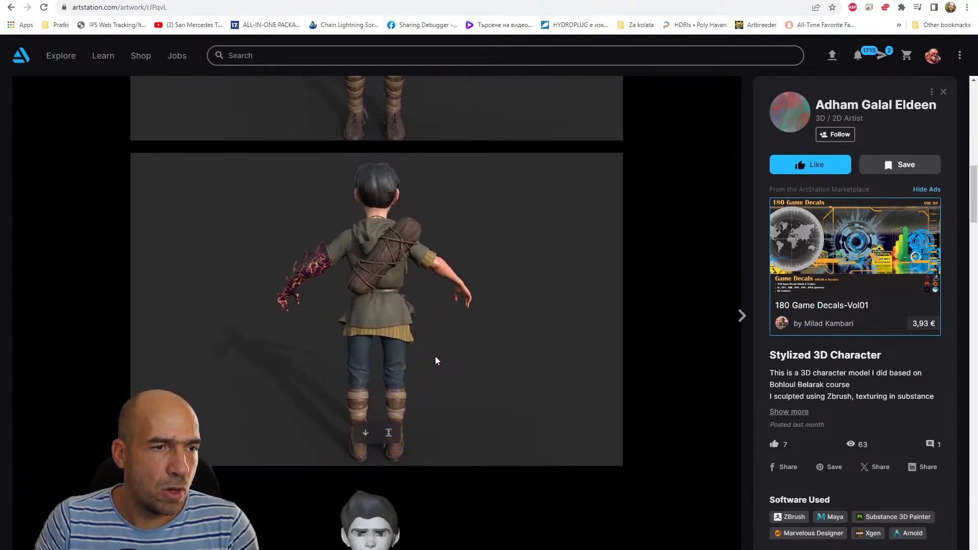
{"action": "scroll", "coordinate": [436, 357], "scroll_direction": "down", "scroll_amount": 8}
{"action": "scroll", "coordinate": [364, 418], "scroll_direction": "down", "scroll_amount": 2}
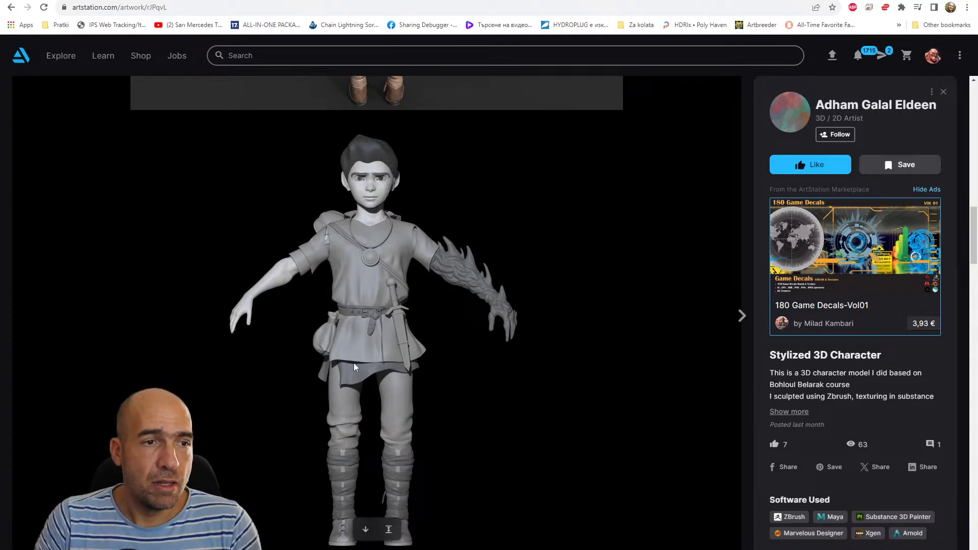
Compare the boy's grey sculpt with the textured renders, and check the untextured three-view turnaround further down the artwork page
{"action": "scroll", "coordinate": [364, 353], "scroll_direction": "up", "scroll_amount": 2}
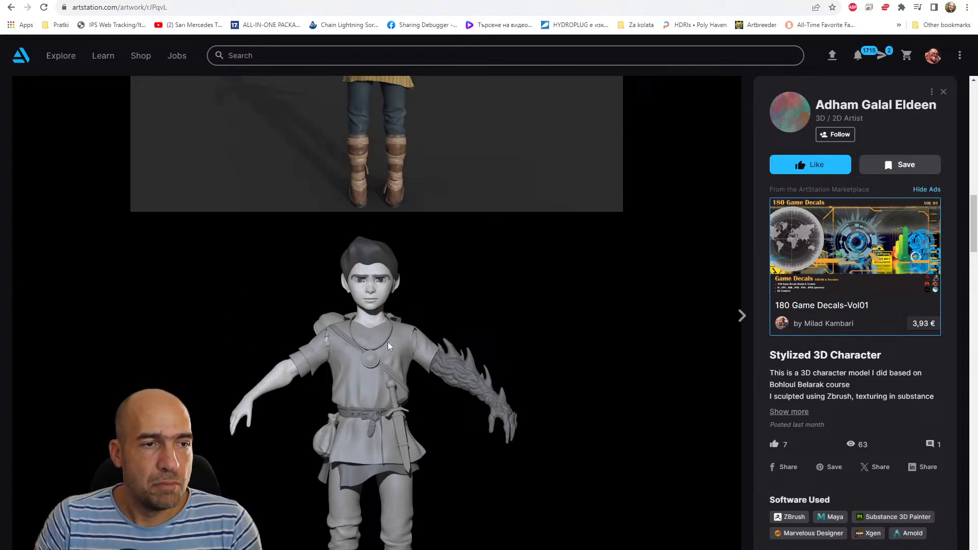
{"action": "scroll", "coordinate": [485, 353], "scroll_direction": "up", "scroll_amount": 15}
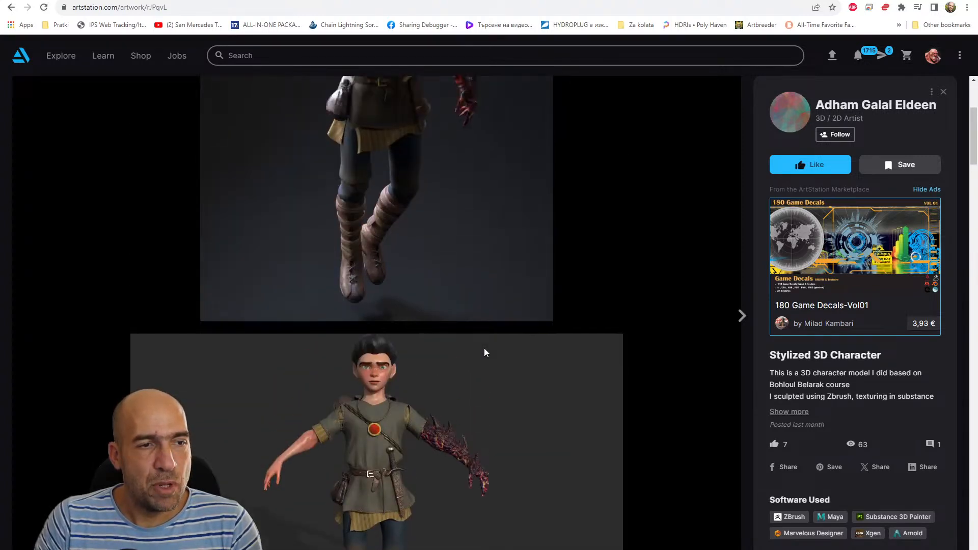
{"action": "scroll", "coordinate": [446, 347], "scroll_direction": "up", "scroll_amount": 1}
{"action": "scroll", "coordinate": [518, 352], "scroll_direction": "down", "scroll_amount": 5}
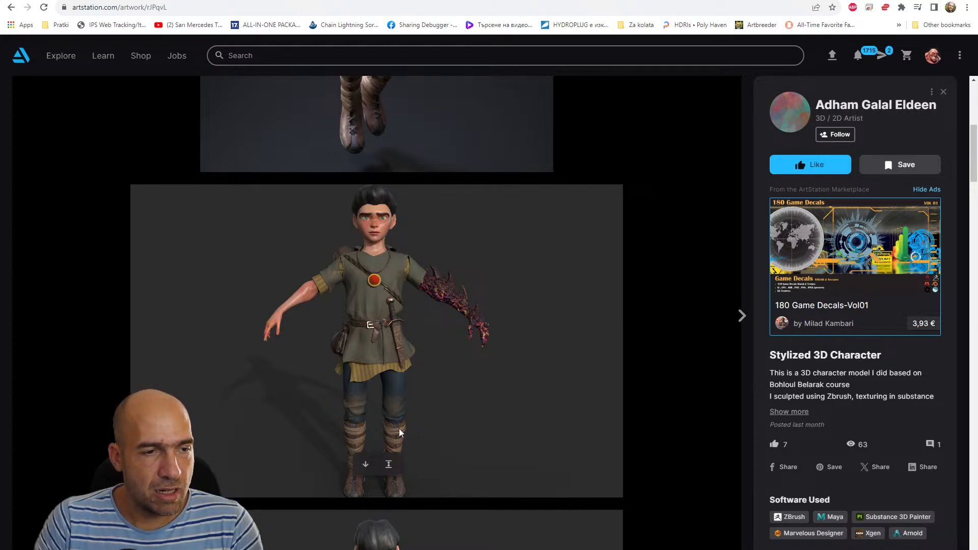
{"action": "scroll", "coordinate": [424, 423], "scroll_direction": "down", "scroll_amount": 14}
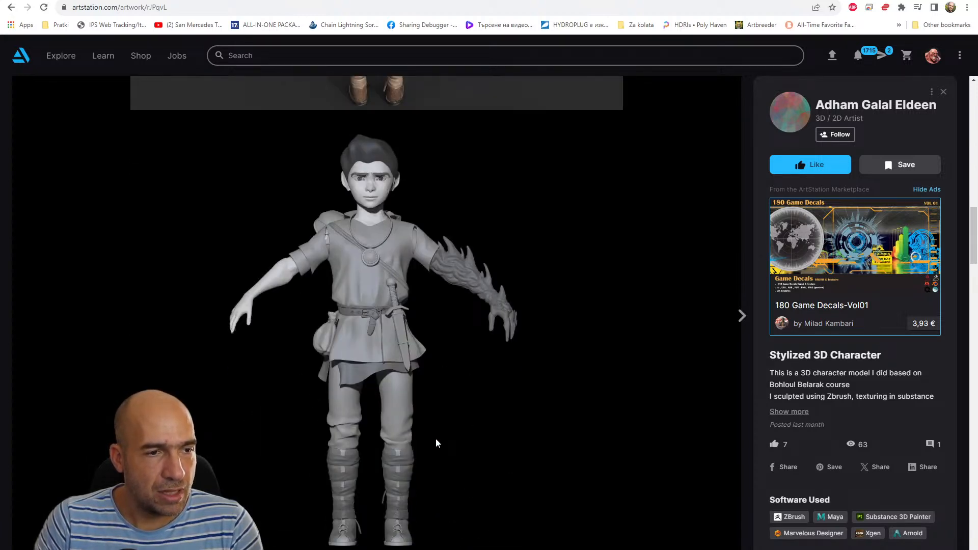
{"action": "scroll", "coordinate": [436, 443], "scroll_direction": "down", "scroll_amount": 10}
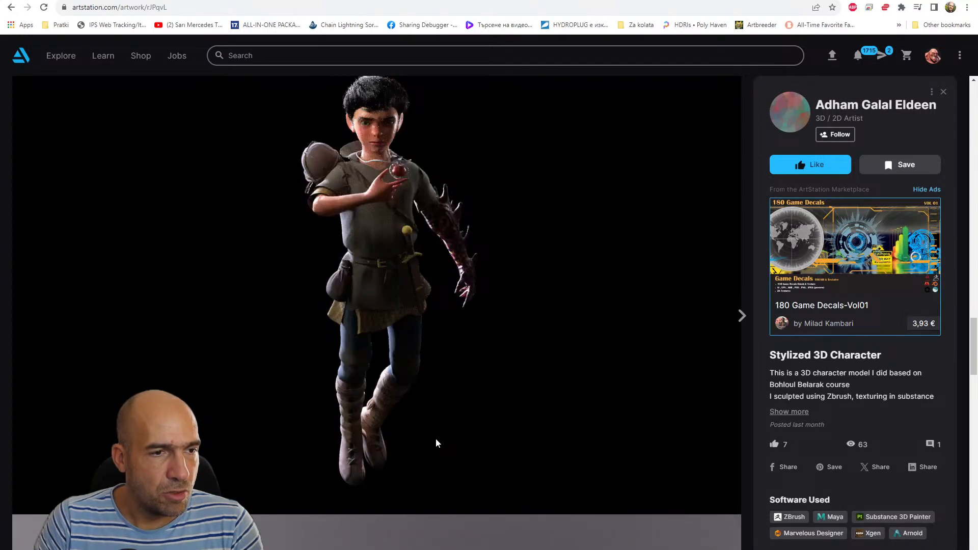
{"action": "scroll", "coordinate": [435, 439], "scroll_direction": "down", "scroll_amount": 7}
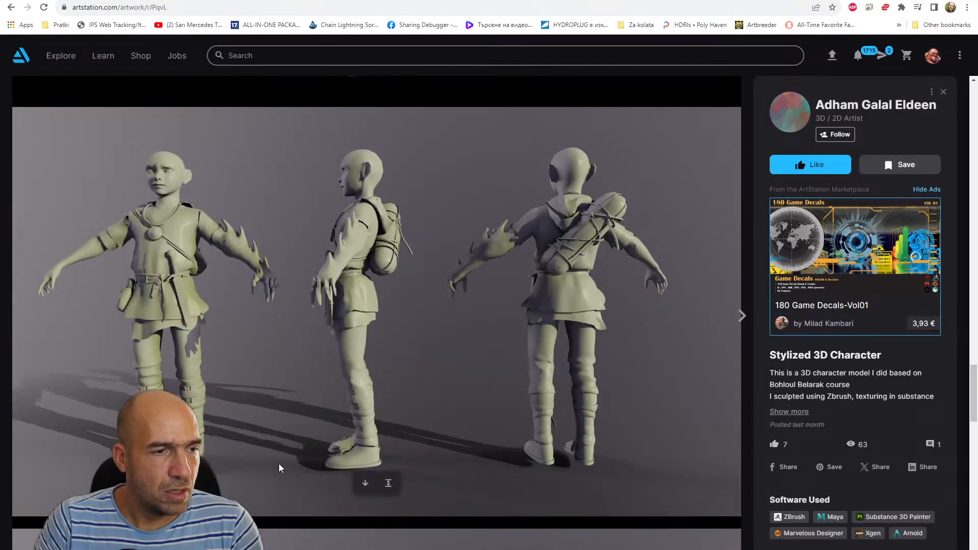
{"action": "scroll", "coordinate": [671, 167], "scroll_direction": "up", "scroll_amount": 20}
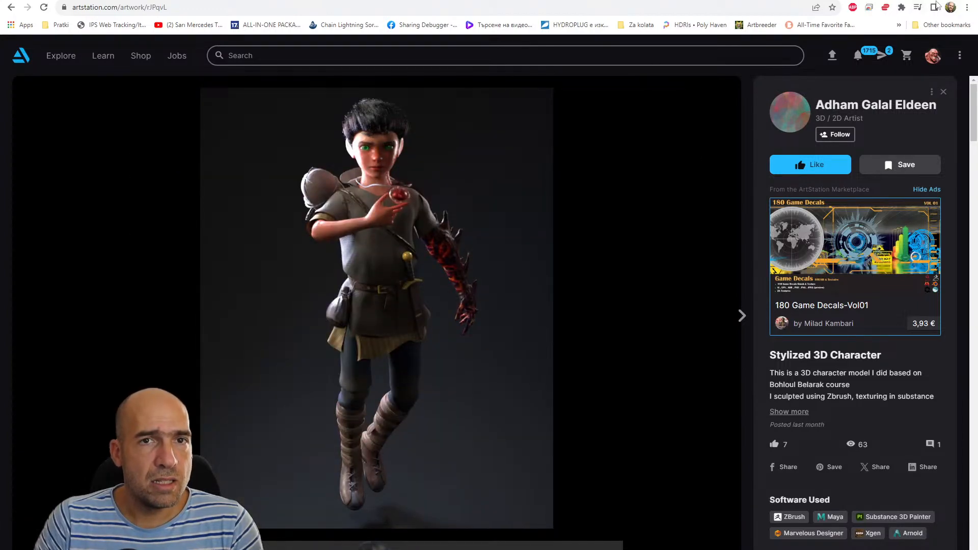
Return to Discord's artstation-portfolios channel and open the ArtStation portfolio linked in the August 26 post in a maximized window
{"action": "key", "text": "alt+Tab"}
{"action": "scroll", "coordinate": [558, 226], "scroll_direction": "down", "scroll_amount": 5}
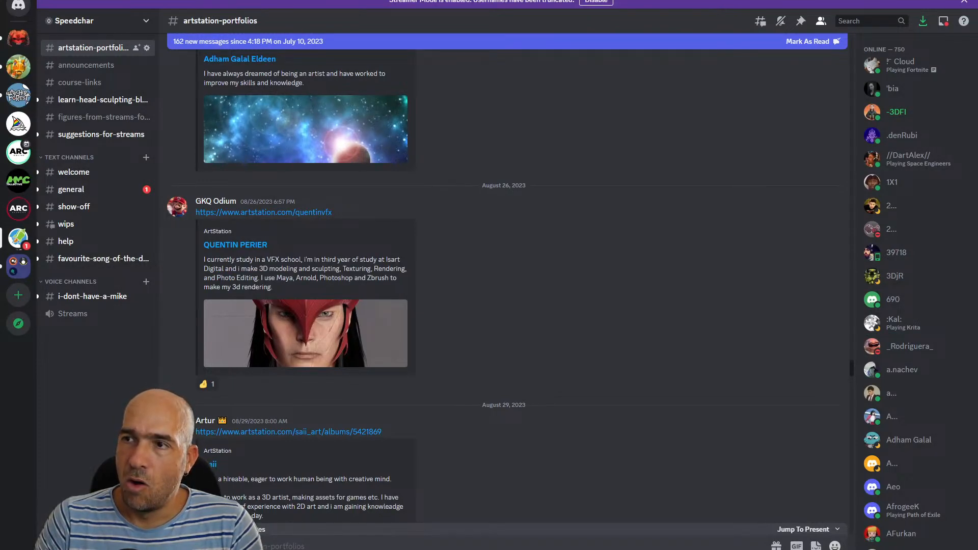
{"action": "left_click_drag", "start_coordinate": [977, 62], "coordinate": [766, 84]}
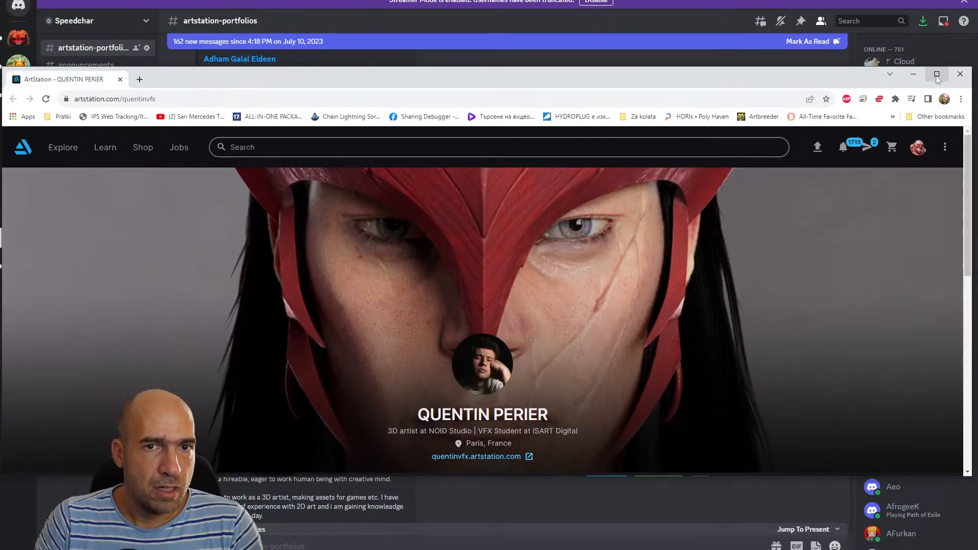
{"action": "left_click", "coordinate": [938, 75]}
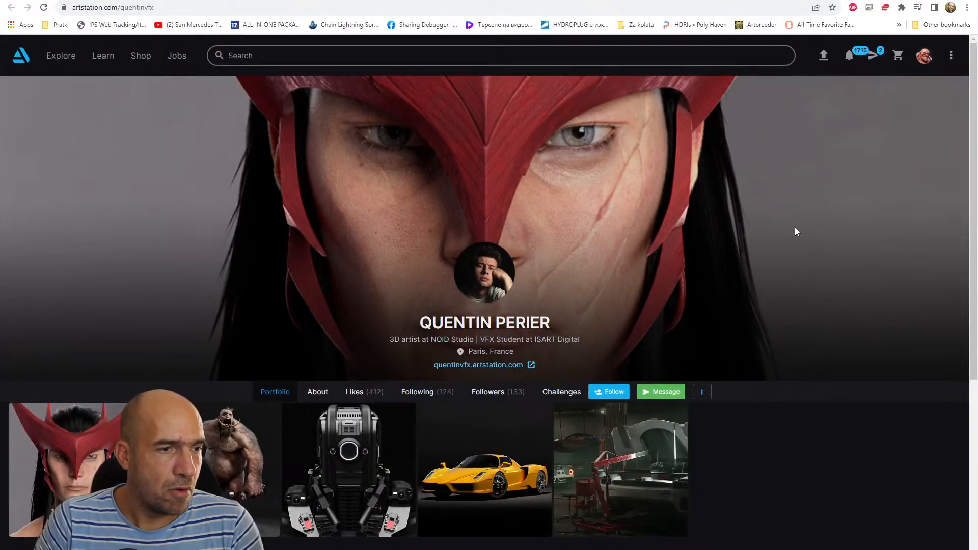
Open the YONE | LEAGUE OF LEGENDS | FAN ART artwork and compare the masked head's colored and grey close-up renders
{"action": "scroll", "coordinate": [795, 228], "scroll_direction": "down", "scroll_amount": 1}
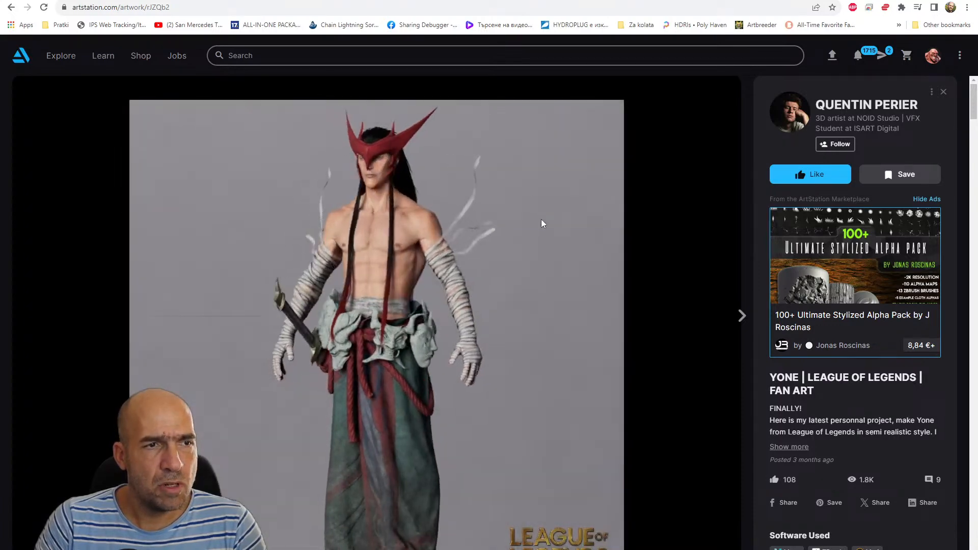
{"action": "scroll", "coordinate": [558, 271], "scroll_direction": "down", "scroll_amount": 9}
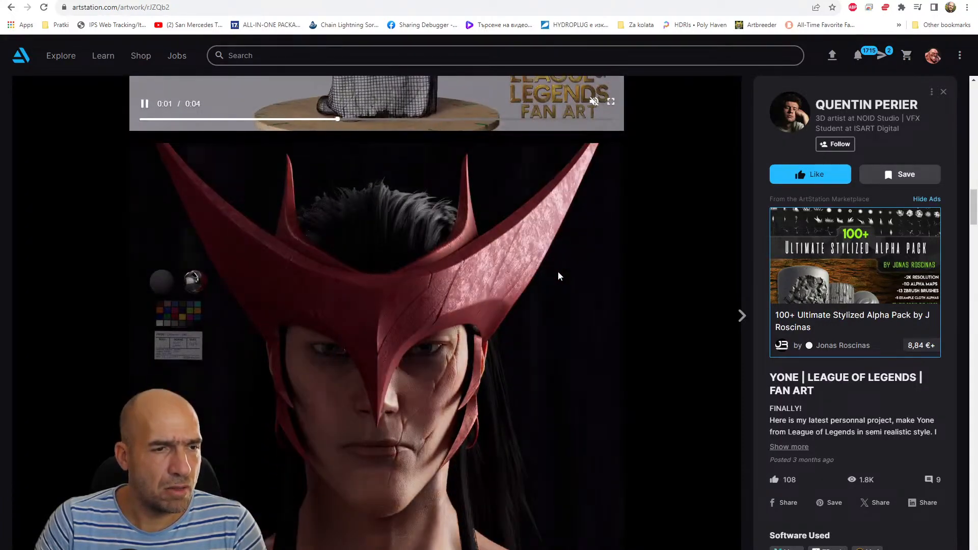
{"action": "scroll", "coordinate": [558, 276], "scroll_direction": "down", "scroll_amount": 1}
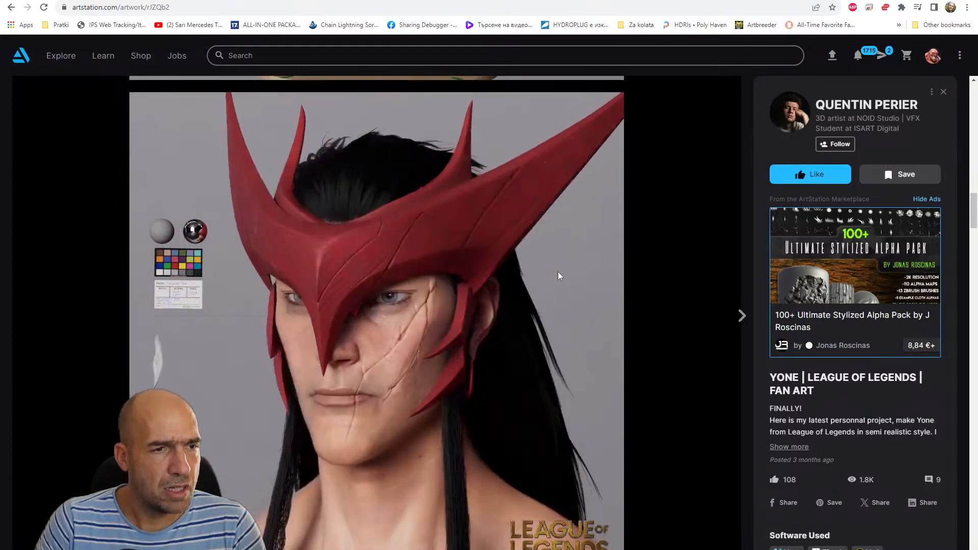
{"action": "scroll", "coordinate": [487, 359], "scroll_direction": "down", "scroll_amount": 8}
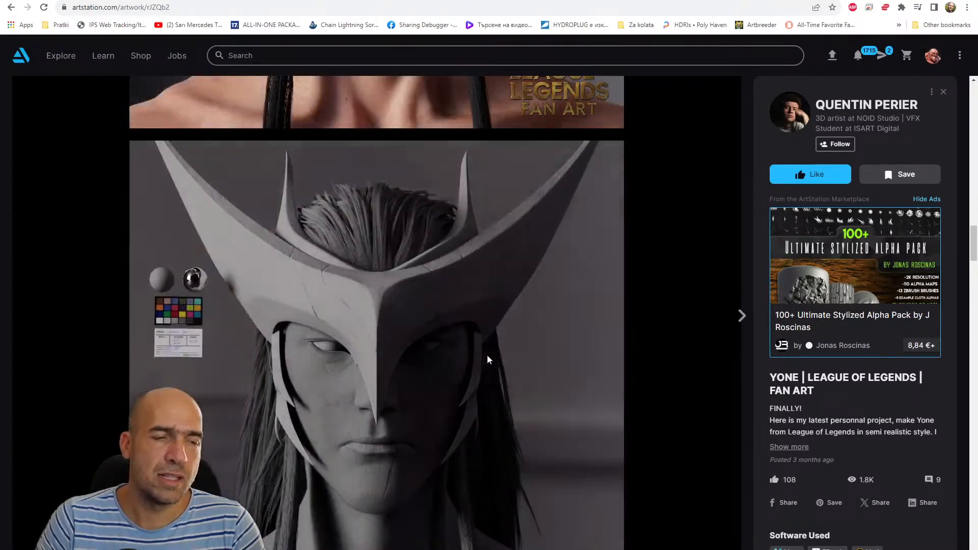
{"action": "scroll", "coordinate": [487, 356], "scroll_direction": "up", "scroll_amount": 8}
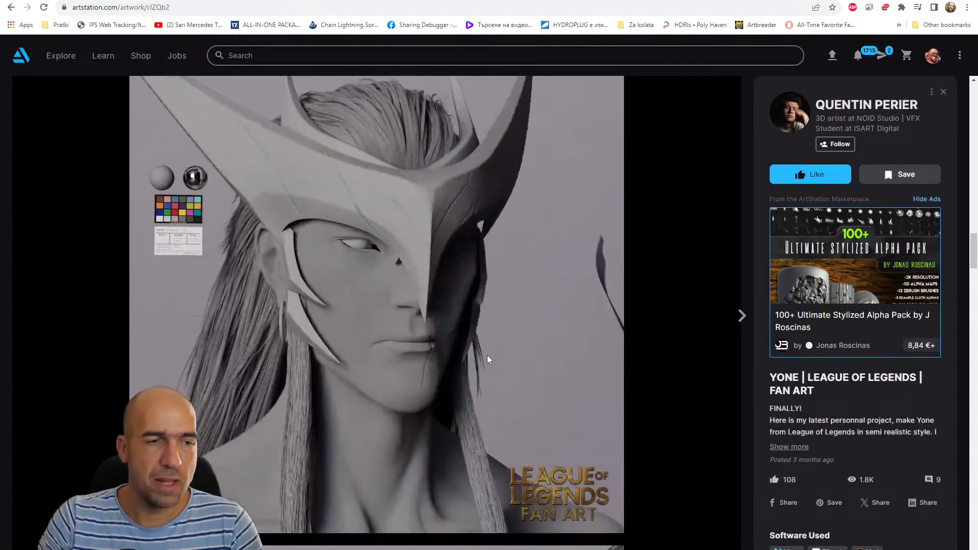
{"action": "scroll", "coordinate": [487, 356], "scroll_direction": "up", "scroll_amount": 1}
{"action": "scroll", "coordinate": [487, 355], "scroll_direction": "up", "scroll_amount": 2}
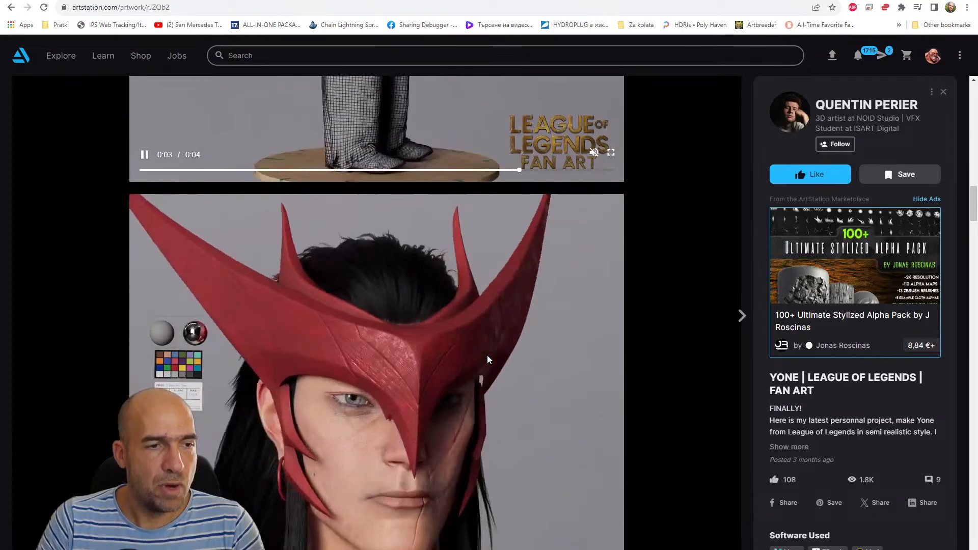
Examine the wireframe turntable of the full Yone figure with the sword
{"action": "scroll", "coordinate": [487, 356], "scroll_direction": "up", "scroll_amount": 10}
{"action": "scroll", "coordinate": [487, 355], "scroll_direction": "down", "scroll_amount": 2}
{"action": "scroll", "coordinate": [487, 359], "scroll_direction": "down", "scroll_amount": 3}
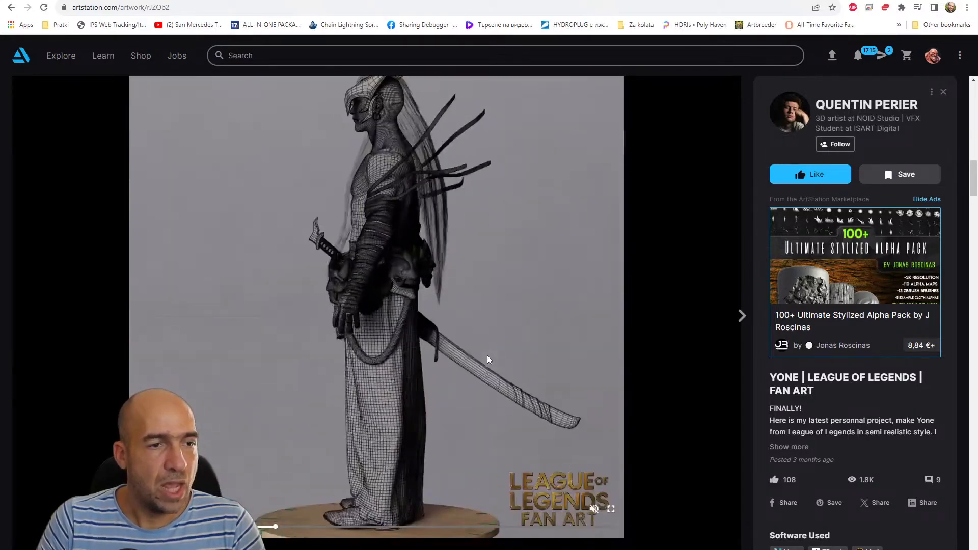
{"action": "scroll", "coordinate": [487, 359], "scroll_direction": "up", "scroll_amount": 2}
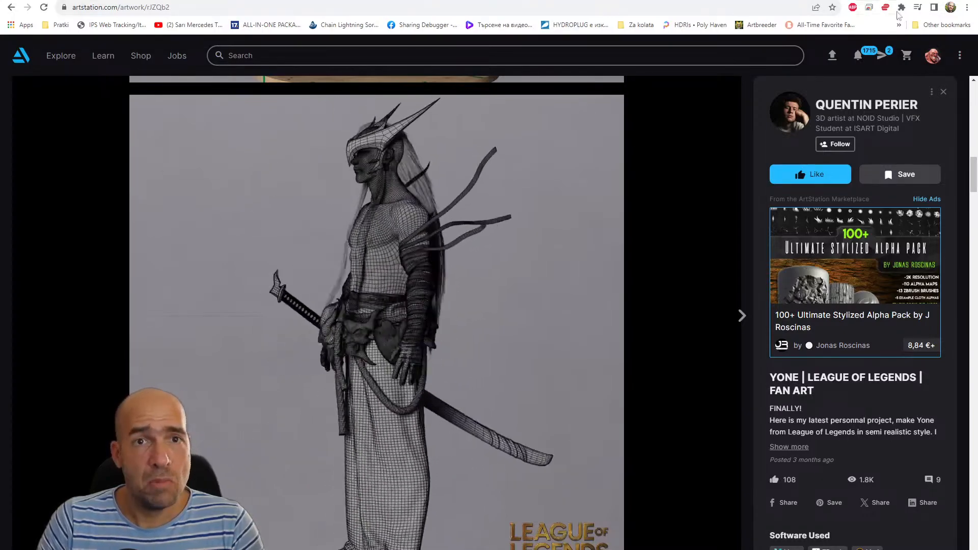
Switch back to Discord and open the 3D album linked in the first August 29 post in a maximized browser window
{"action": "key", "text": "alt+Tab"}
{"action": "scroll", "coordinate": [510, 270], "scroll_direction": "down", "scroll_amount": 3}
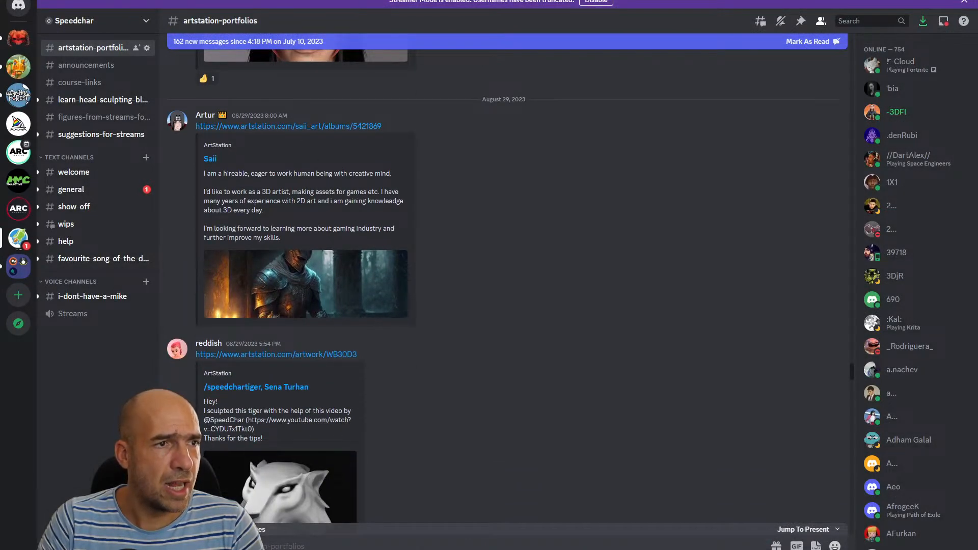
{"action": "left_click_drag", "start_coordinate": [977, 134], "coordinate": [766, 65]}
{"action": "left_click", "coordinate": [948, 58]}
Look over the album's prop thumbnails and open the H&K USP 9x19mm pistol artwork
{"action": "scroll", "coordinate": [515, 330], "scroll_direction": "down", "scroll_amount": 5}
{"action": "scroll", "coordinate": [540, 435], "scroll_direction": "up", "scroll_amount": 3}
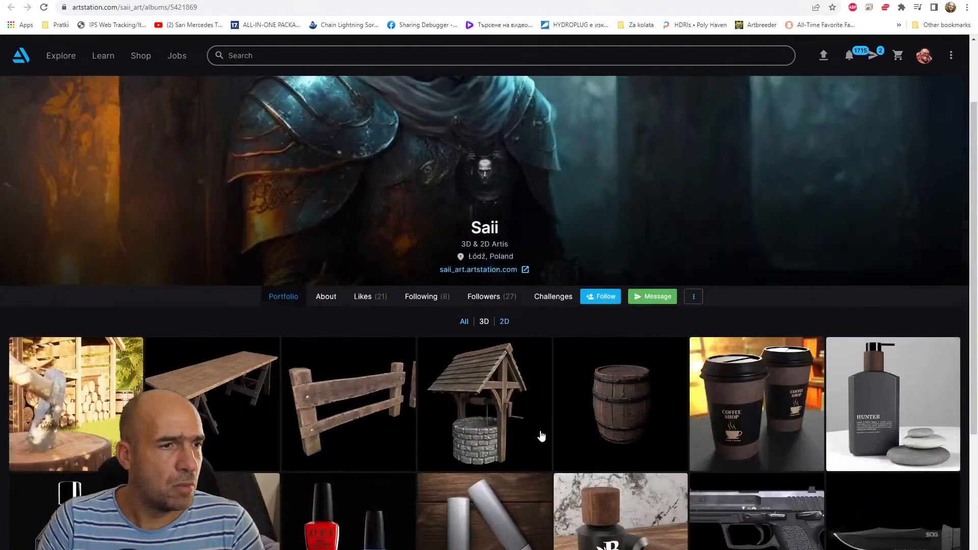
{"action": "scroll", "coordinate": [540, 435], "scroll_direction": "down", "scroll_amount": 3}
{"action": "left_click", "coordinate": [786, 379]}
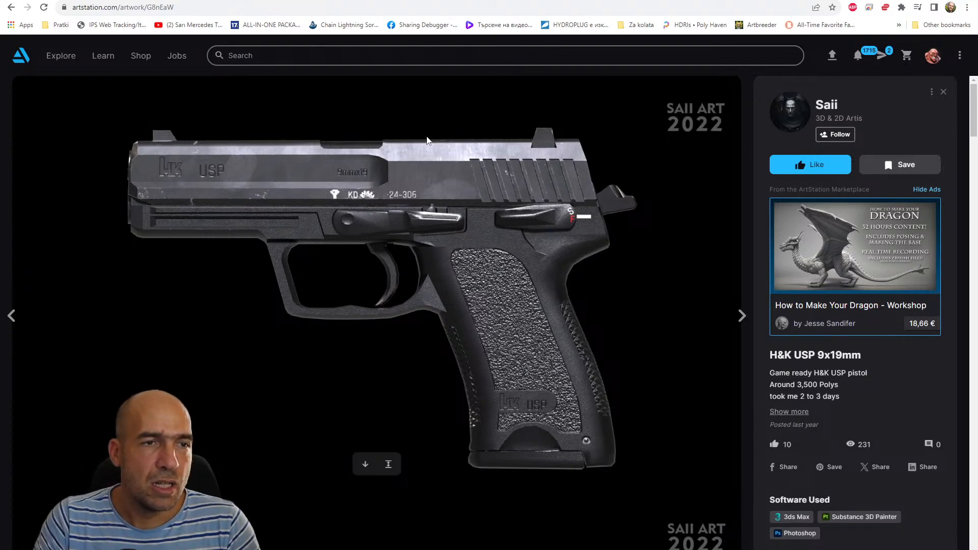
Go back to the 3D album, open the SOG Seal Pup Elite knife artwork and look through its renders
{"action": "left_click", "coordinate": [10, 7]}
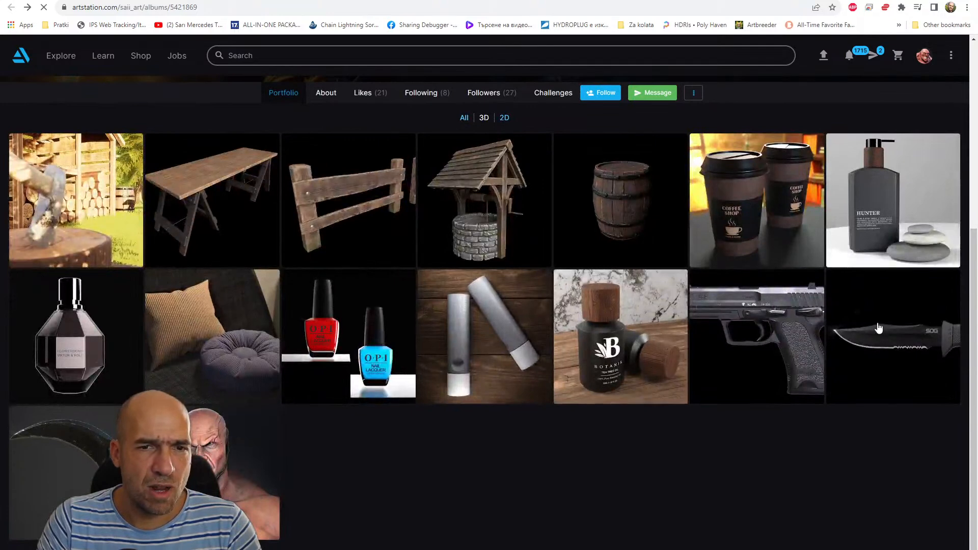
{"action": "left_click", "coordinate": [877, 329]}
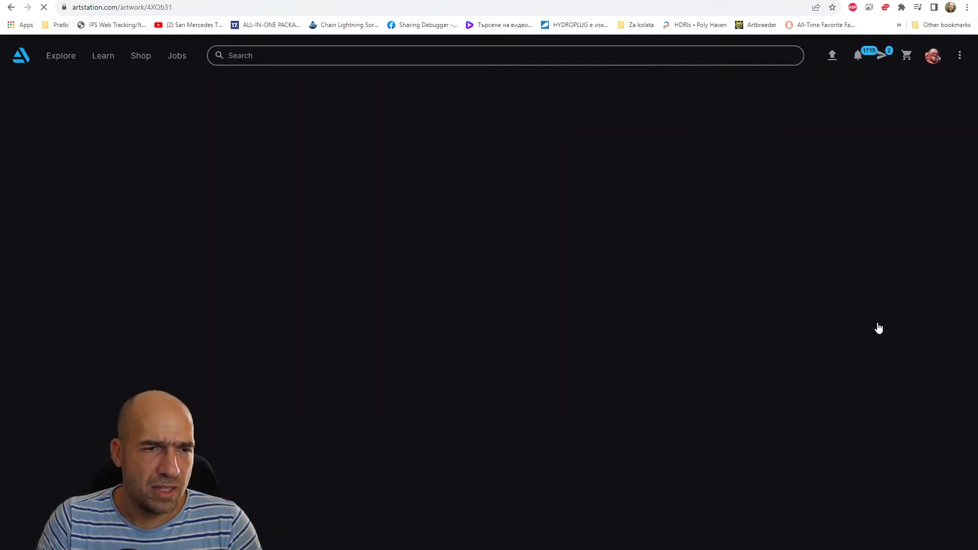
{"action": "scroll", "coordinate": [194, 309], "scroll_direction": "down", "scroll_amount": 2}
{"action": "scroll", "coordinate": [197, 311], "scroll_direction": "down", "scroll_amount": 5}
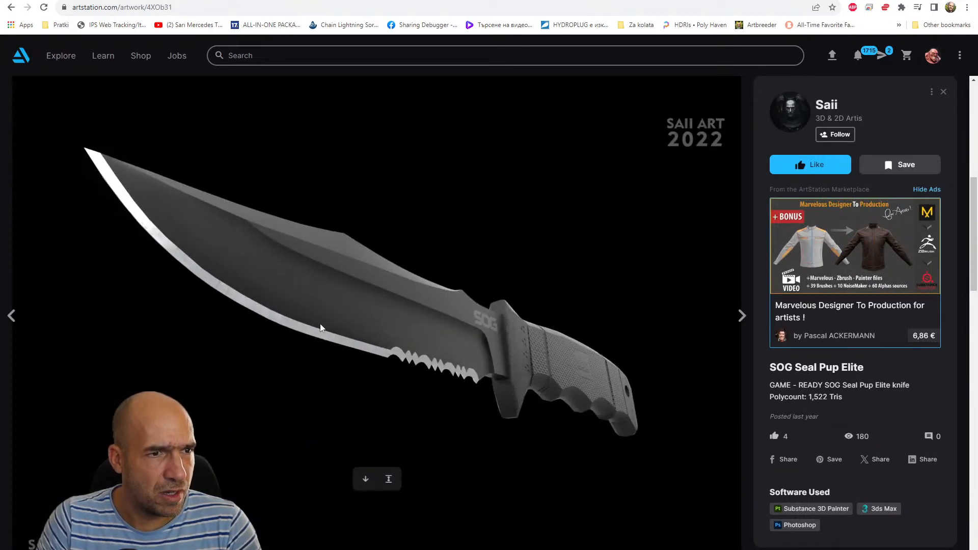
{"action": "scroll", "coordinate": [502, 378], "scroll_direction": "down", "scroll_amount": 8}
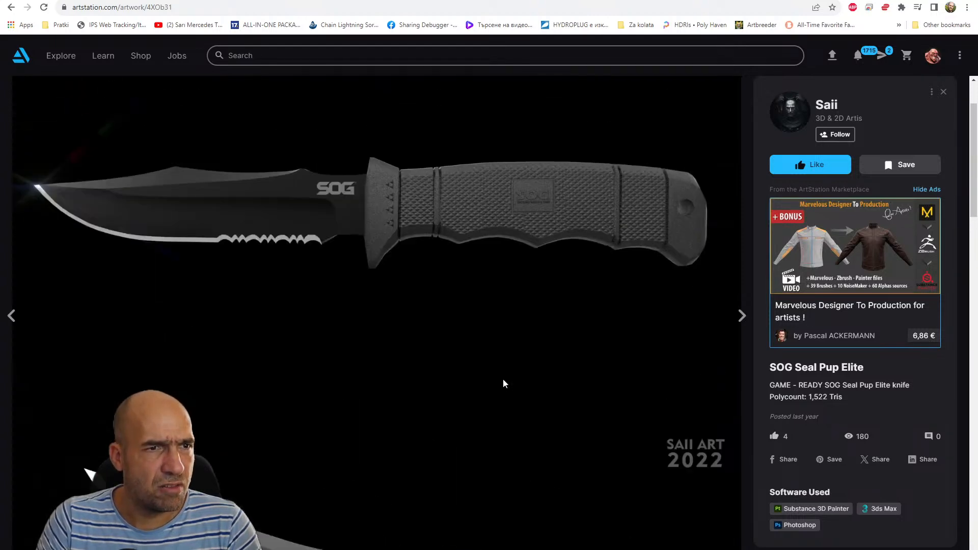
Return to the album, open the Karambit (13/08/2022) artwork and examine its curved knife renders
{"action": "left_click", "coordinate": [11, 7]}
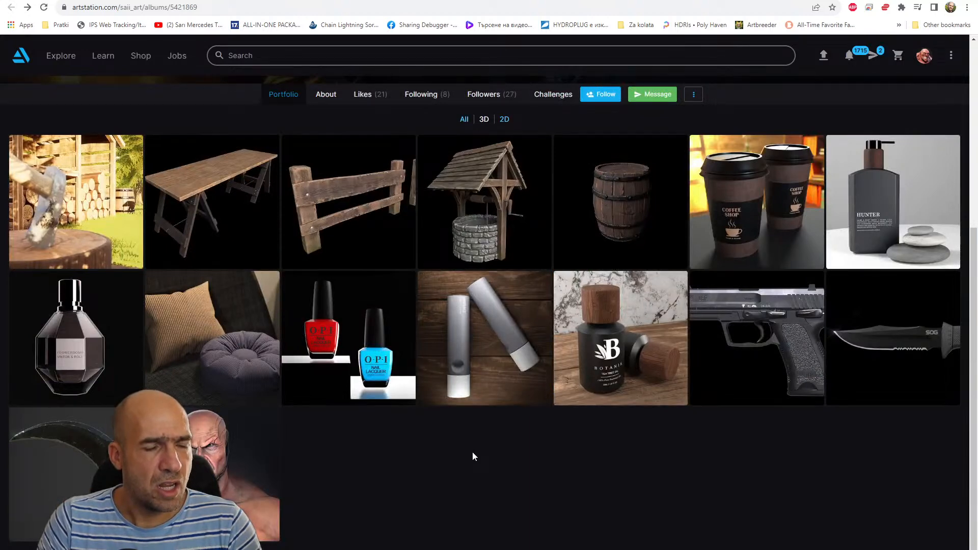
{"action": "left_click", "coordinate": [58, 434]}
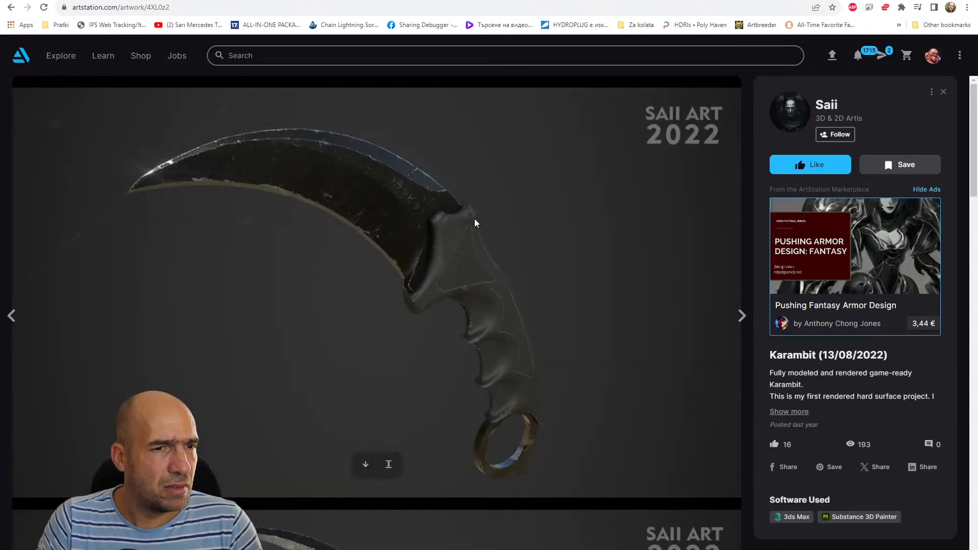
{"action": "scroll", "coordinate": [528, 340], "scroll_direction": "down", "scroll_amount": 8}
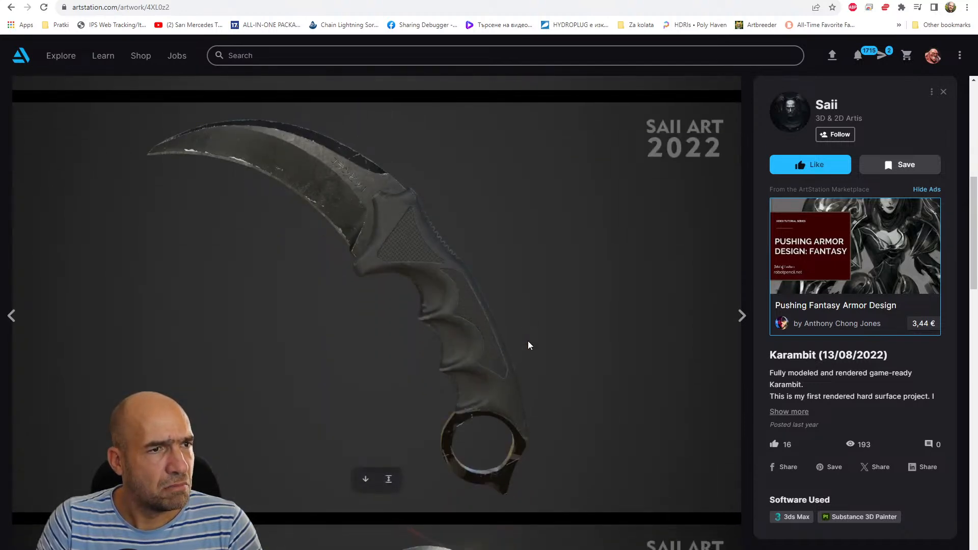
Return to the album, view the 09/02/2022 bald character bust, and leave that artwork
{"action": "left_click", "coordinate": [10, 7]}
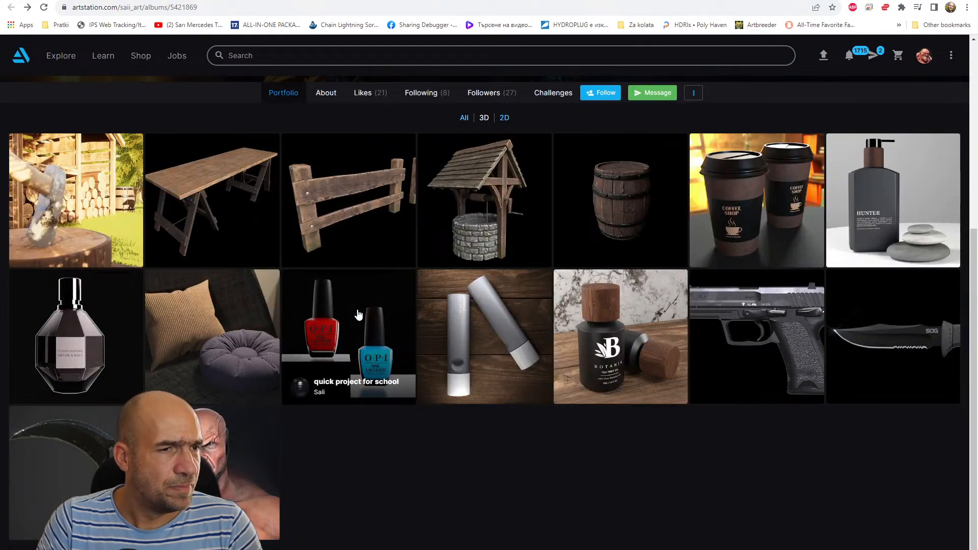
{"action": "left_click", "coordinate": [209, 458]}
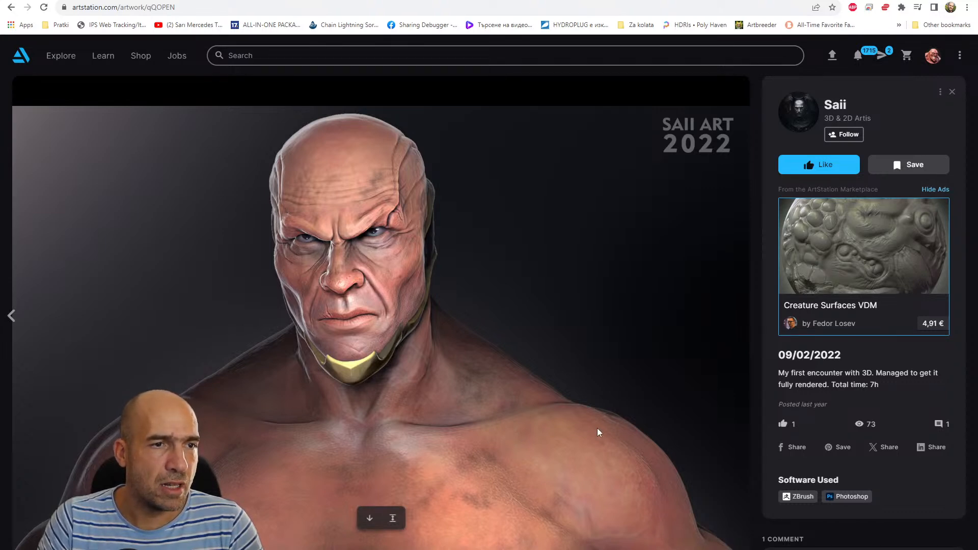
{"action": "key", "text": "alt+Left"}
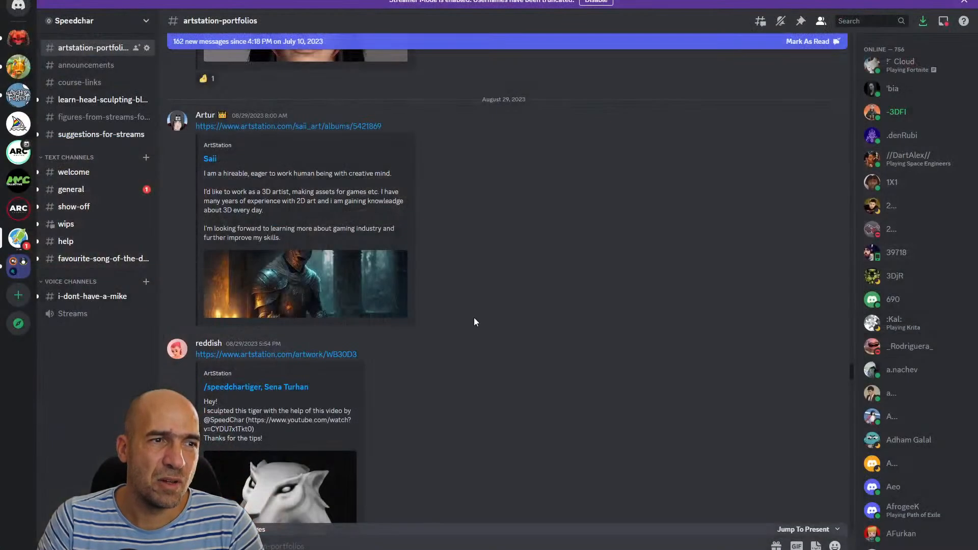
Open the /speedchartiger artwork from the second August 29 post in Discord and maximize its browser window
{"action": "scroll", "coordinate": [527, 331], "scroll_direction": "down", "scroll_amount": 3}
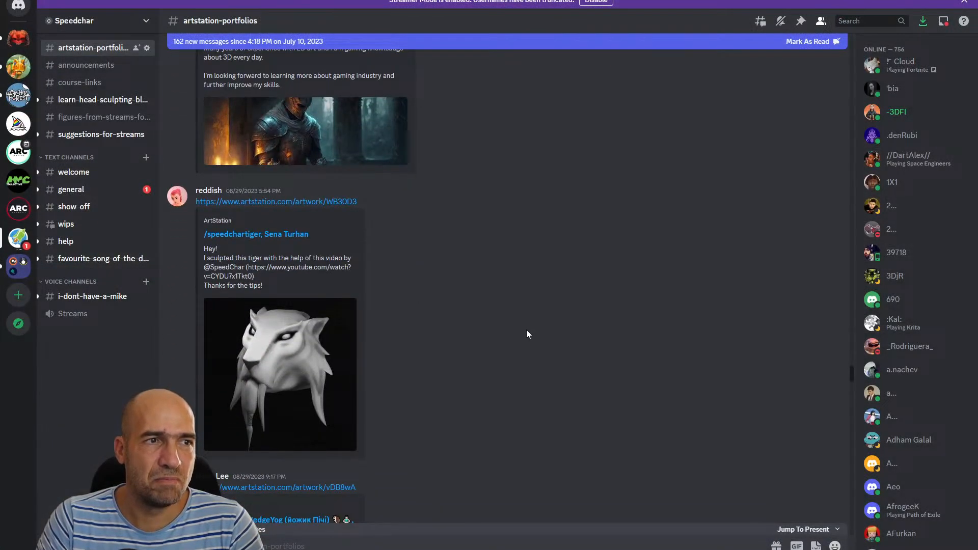
{"action": "scroll", "coordinate": [527, 331], "scroll_direction": "down", "scroll_amount": 1}
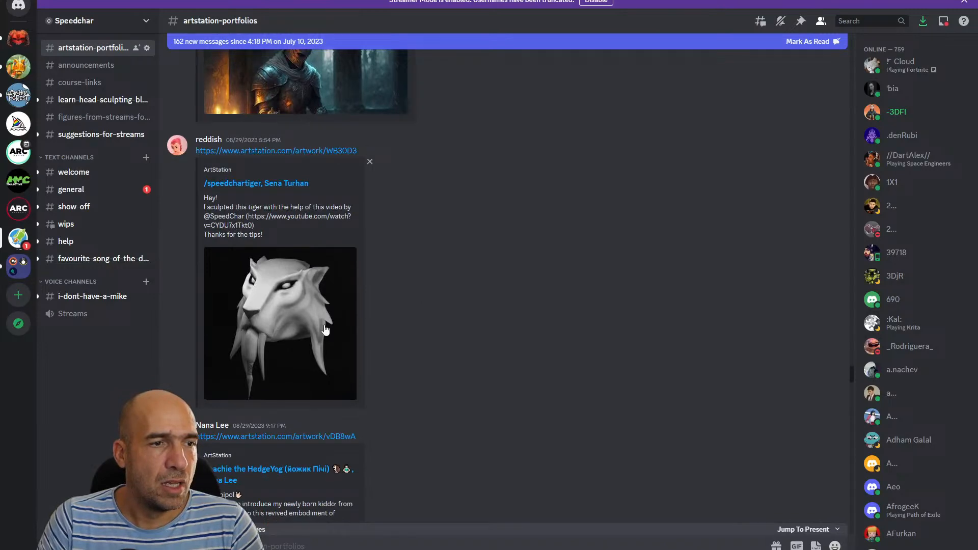
{"action": "left_click", "coordinate": [280, 185]}
{"action": "left_click", "coordinate": [567, 326]}
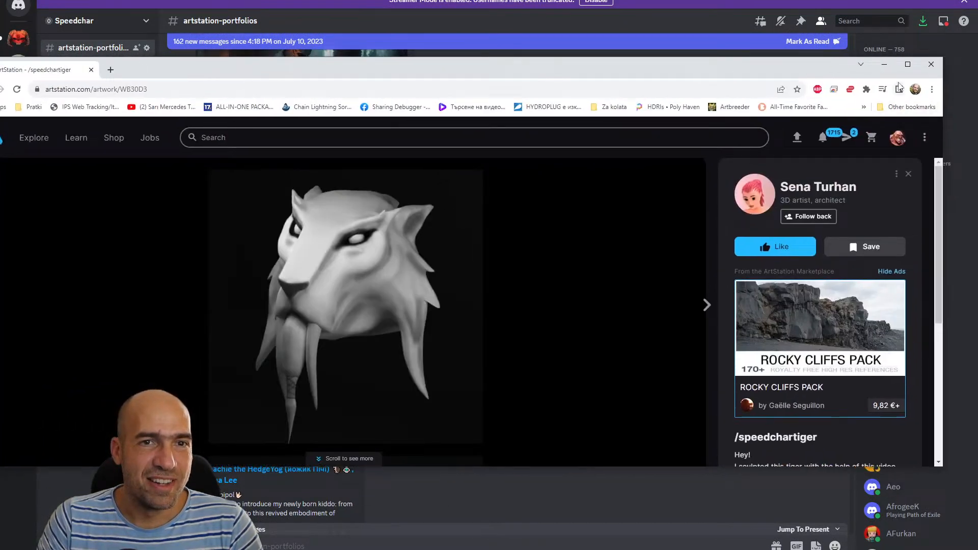
{"action": "left_click", "coordinate": [907, 64]}
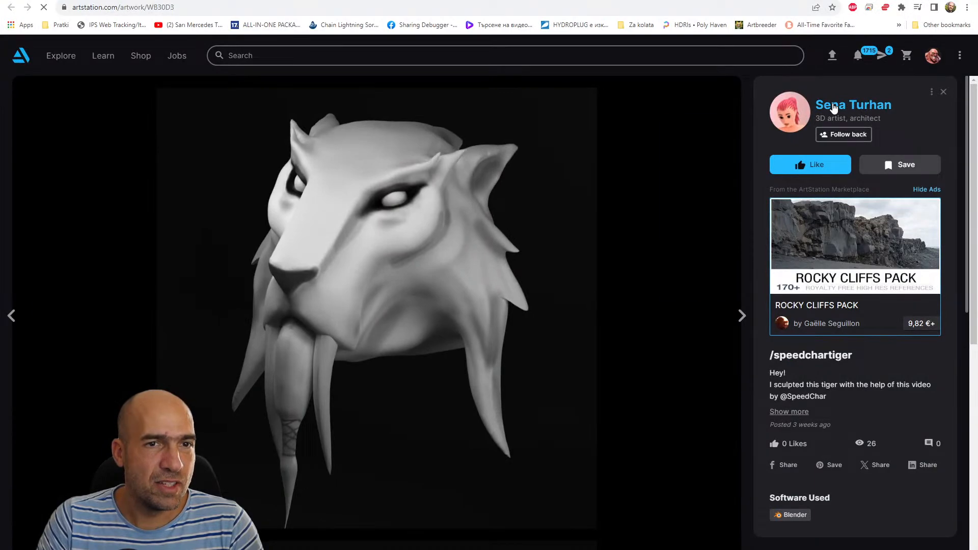
Open the tiger artist's portfolio, look over all the artworks in the full album, and close the window to return to Discord
{"action": "left_click", "coordinate": [834, 107]}
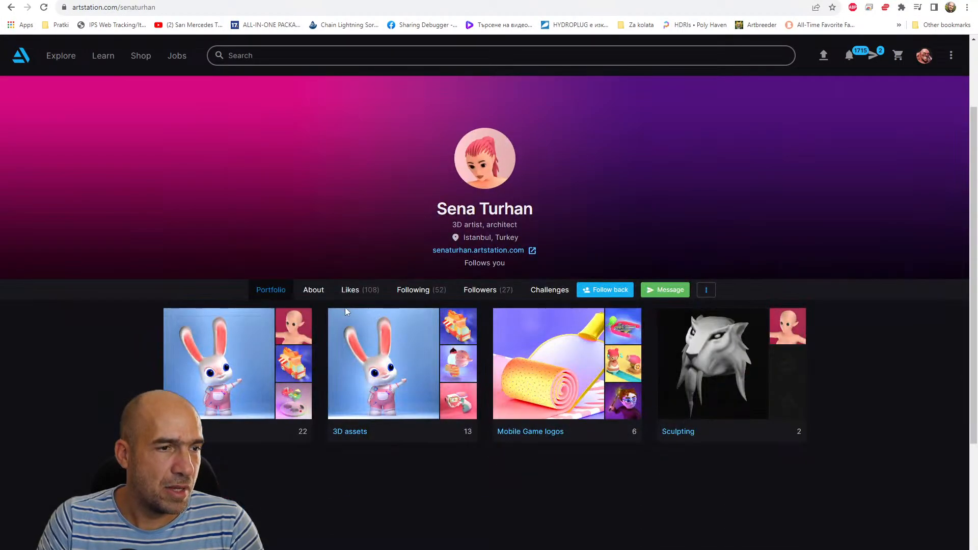
{"action": "left_click", "coordinate": [239, 359]}
{"action": "scroll", "coordinate": [240, 362], "scroll_direction": "down", "scroll_amount": 5}
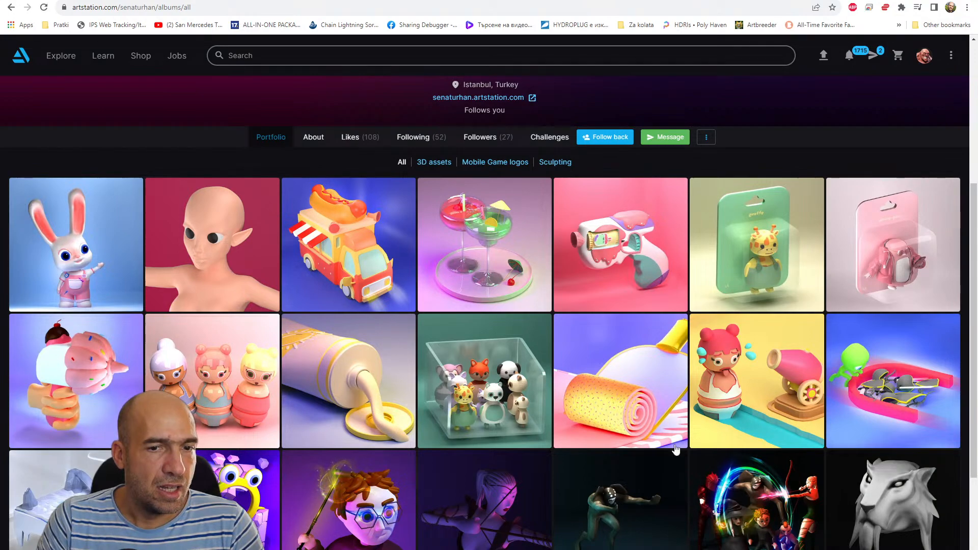
{"action": "scroll", "coordinate": [579, 424], "scroll_direction": "down", "scroll_amount": 3}
{"action": "scroll", "coordinate": [823, 449], "scroll_direction": "up", "scroll_amount": 5}
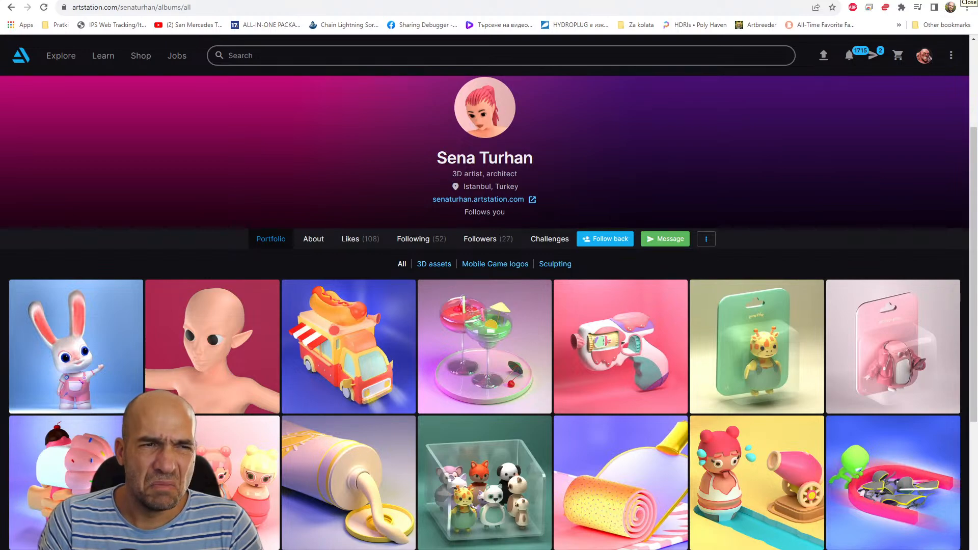
{"action": "left_click", "coordinate": [968, 1]}
{"action": "scroll", "coordinate": [537, 300], "scroll_direction": "down", "scroll_amount": 5}
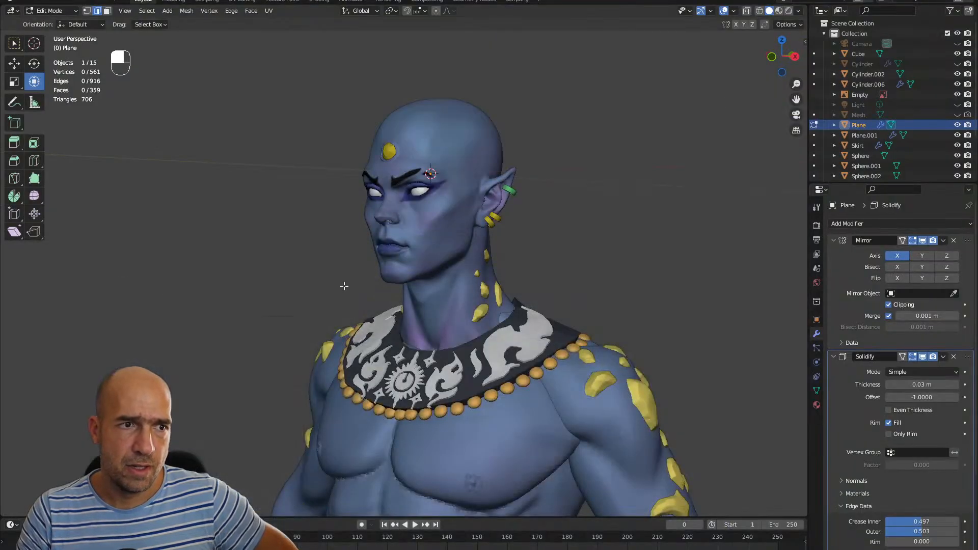
In Blender, view the blue character from the front, from the head and ornamental collar down to the green skirt
{"action": "middle_click_drag", "start_coordinate": [577, 428], "coordinate": [624, 427]}
{"action": "scroll", "coordinate": [642, 429], "scroll_direction": "down", "scroll_amount": 4}
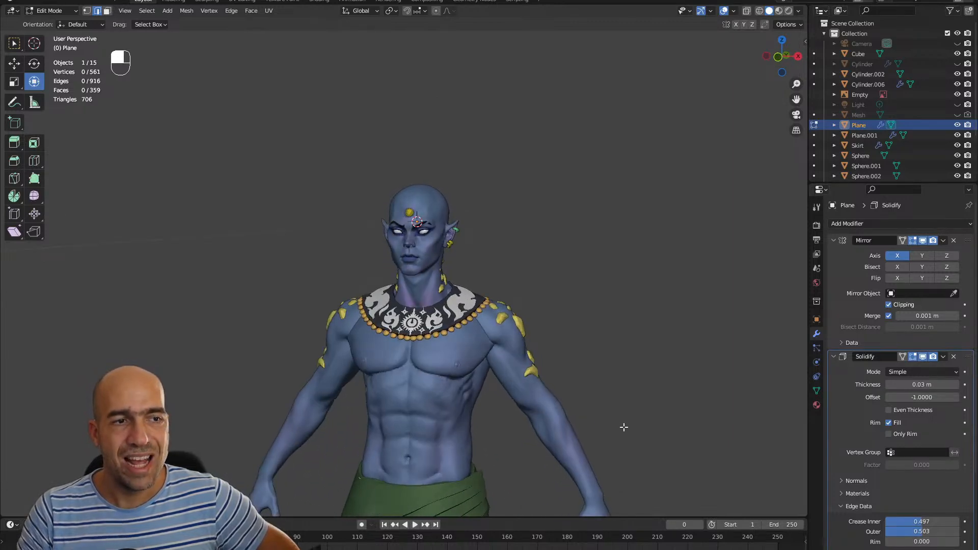
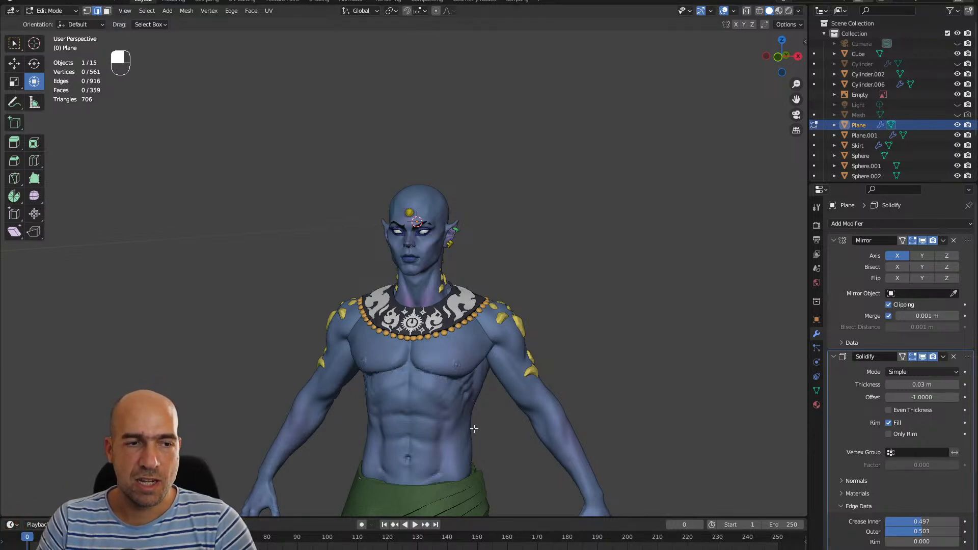
{"action": "middle_click_drag", "start_coordinate": [609, 307], "coordinate": [541, 175], "text": "shift"}
{"action": "middle_click_drag", "start_coordinate": [607, 148], "coordinate": [589, 172], "text": "alt+shift"}
{"action": "middle_click_drag", "start_coordinate": [614, 160], "coordinate": [593, 166], "text": "alt"}
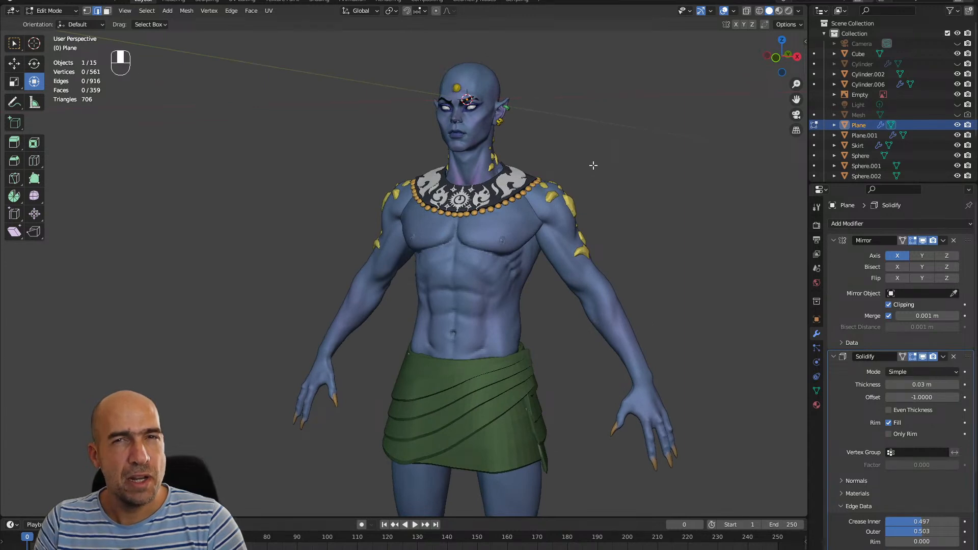